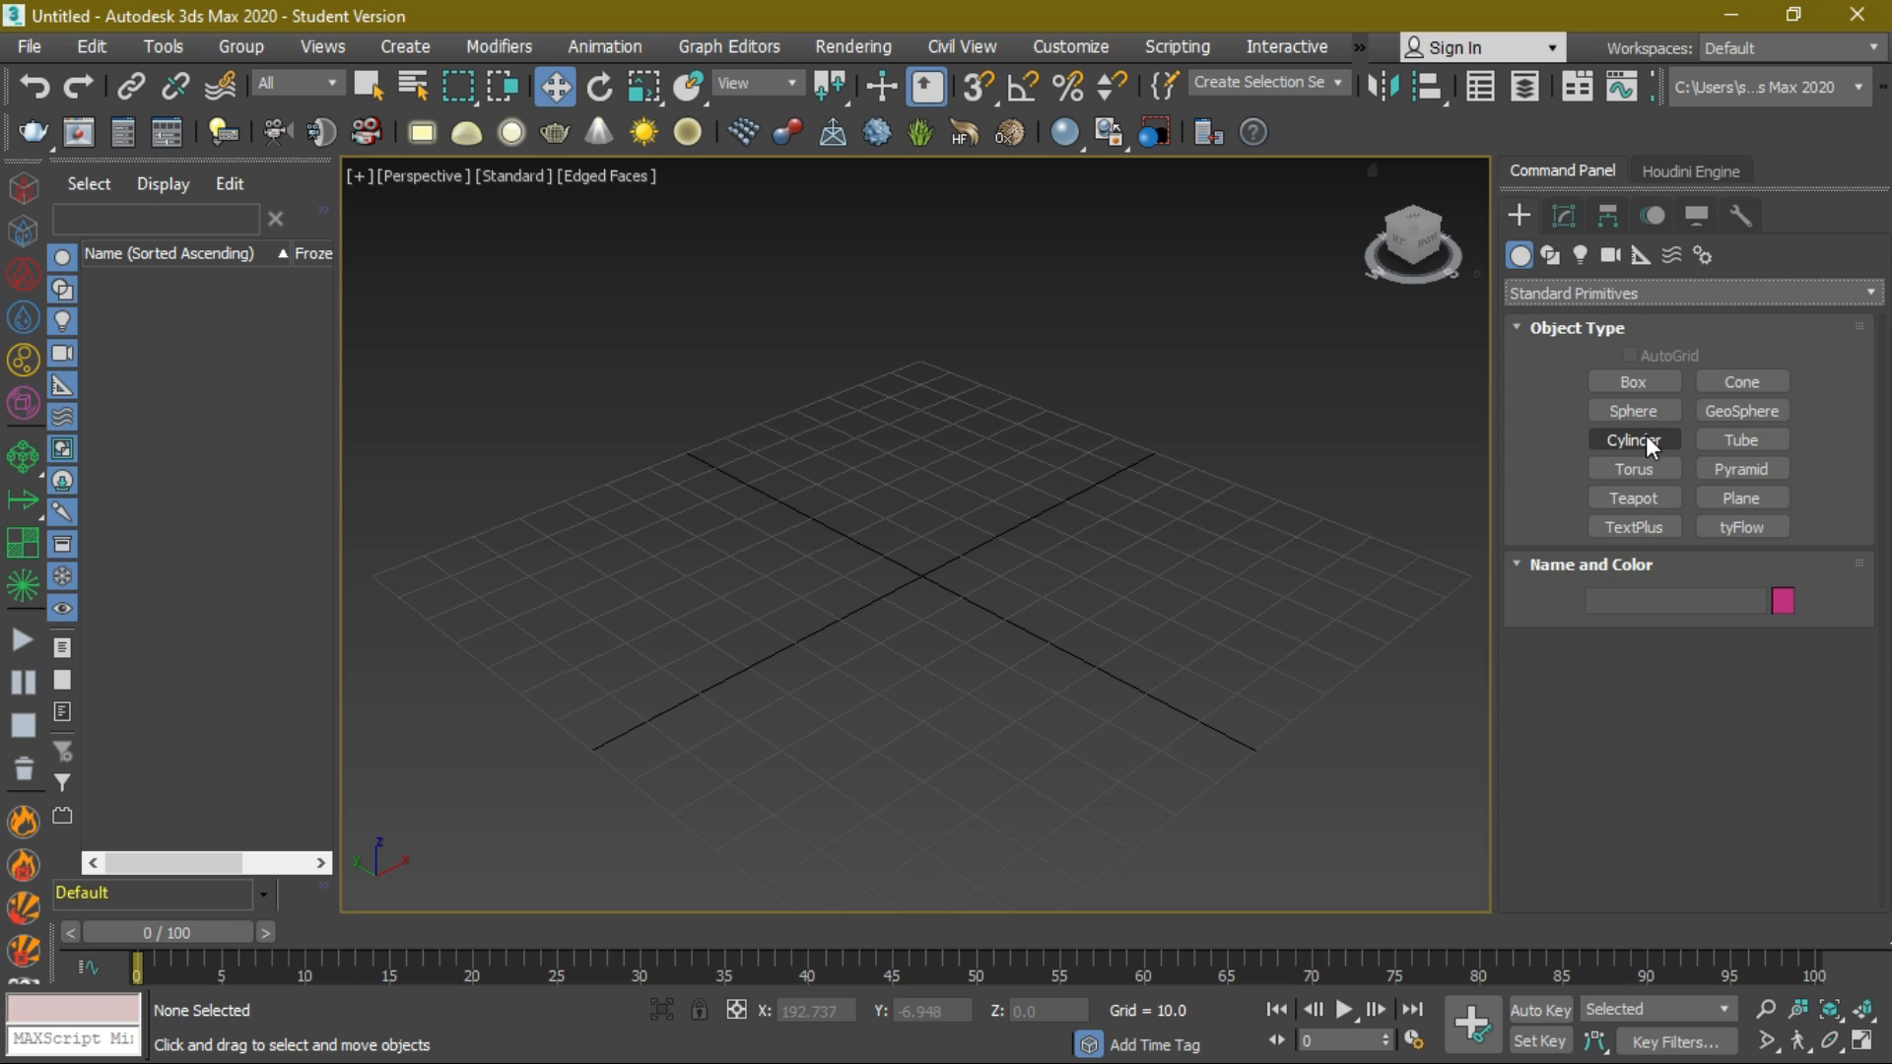
- Create a box on the grid in the Perspective view, about 80 long, 27 wide and 47 high
click(1632, 383)
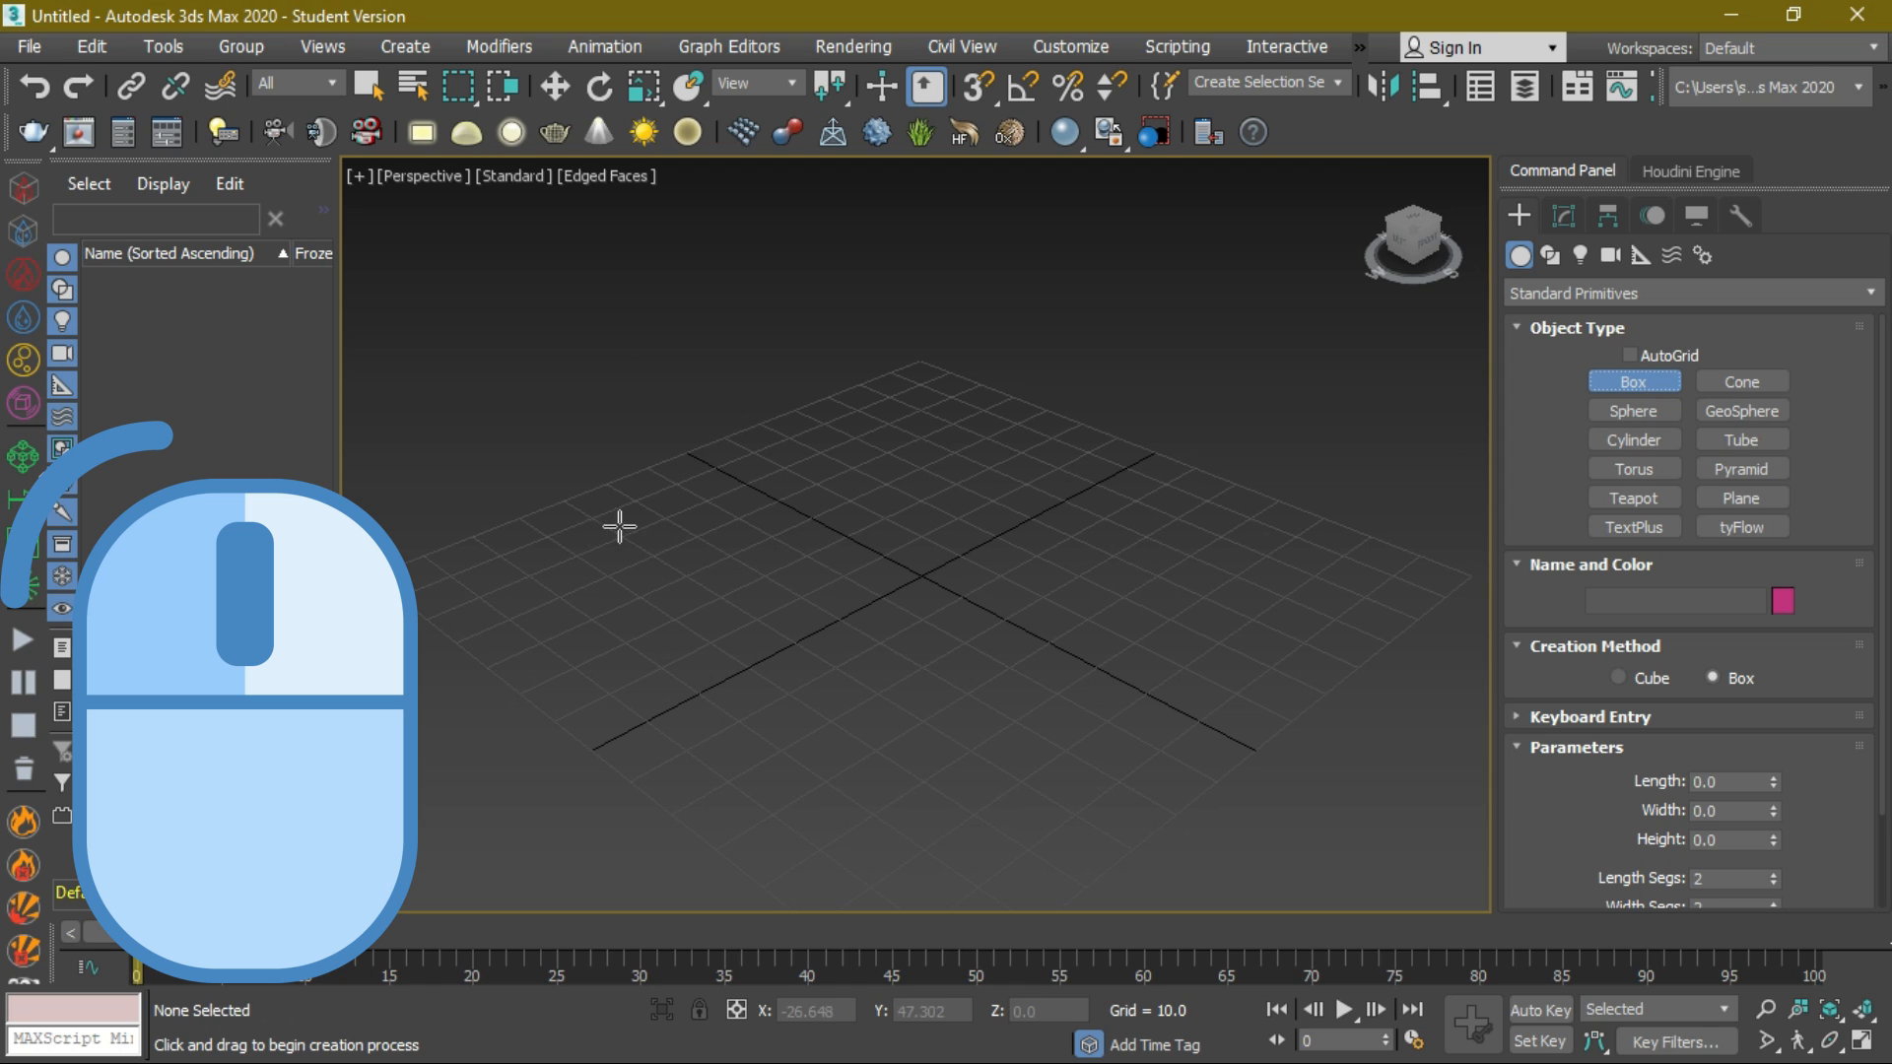
drag(595, 518, 995, 625)
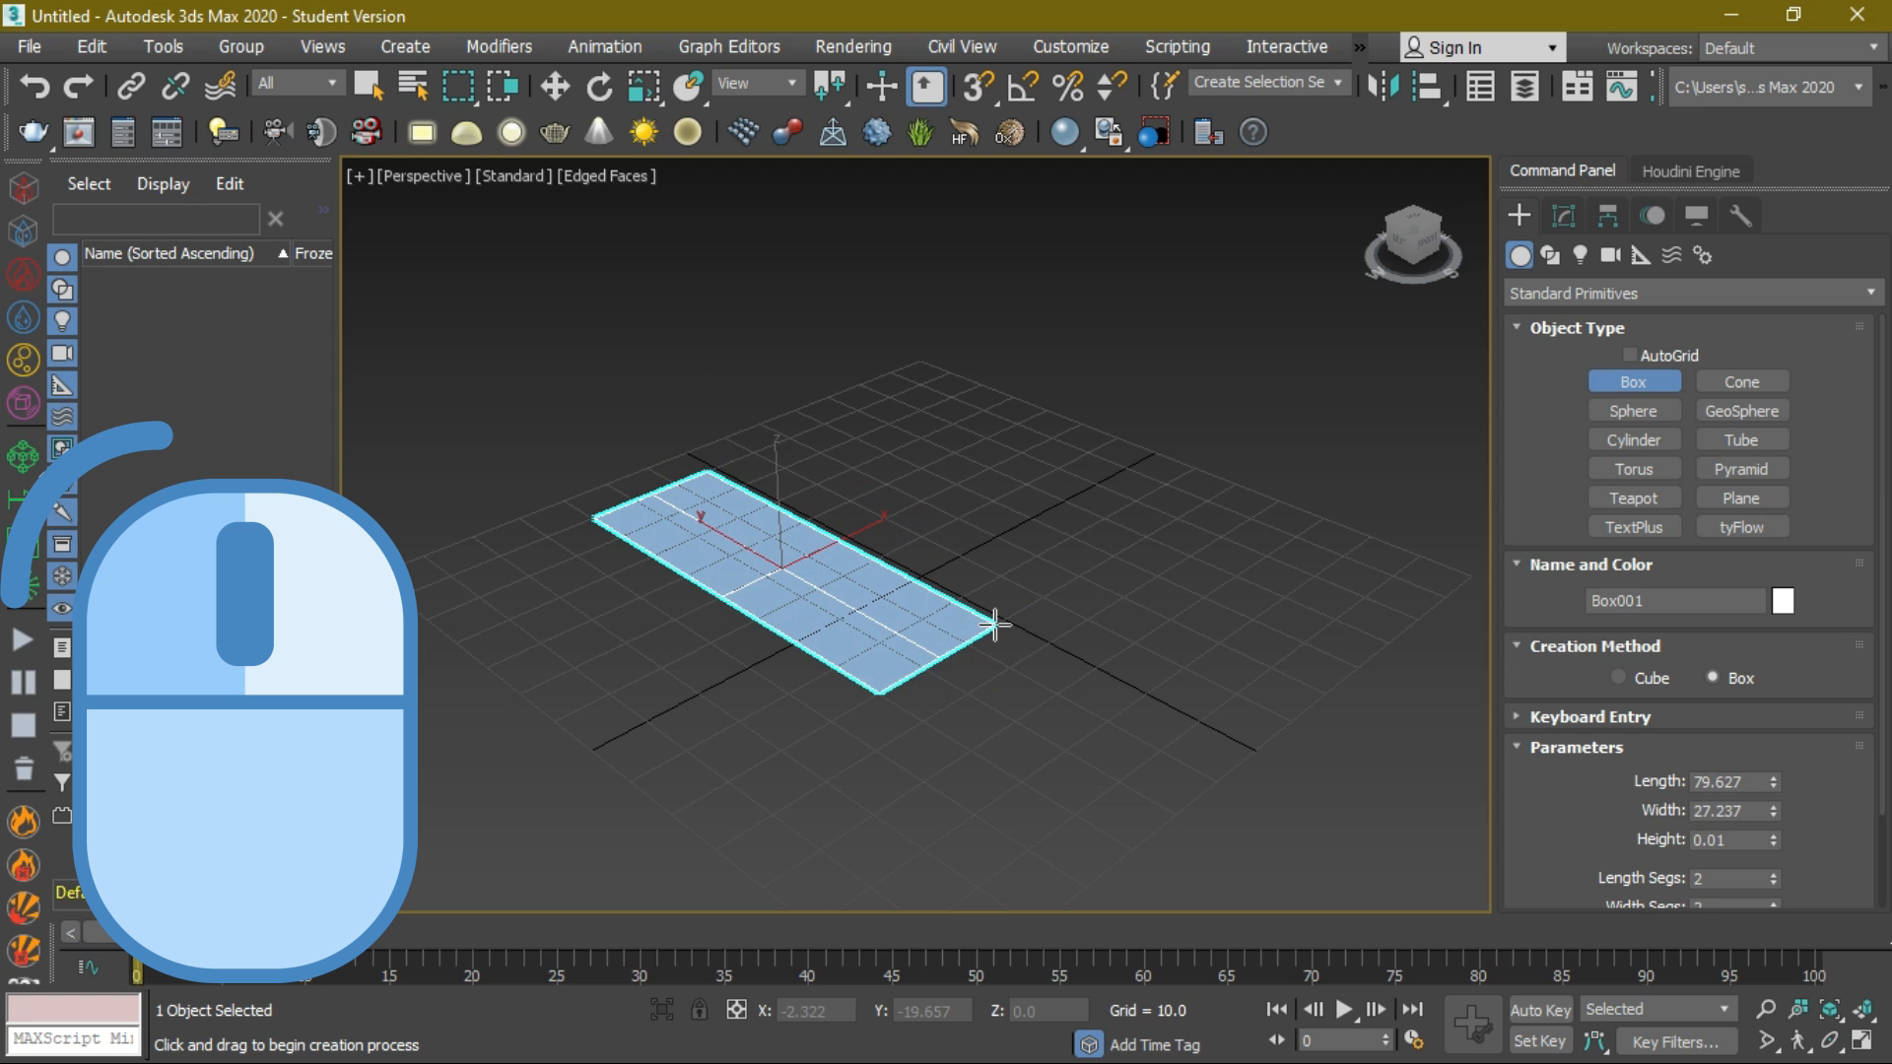
drag(996, 625, 995, 625)
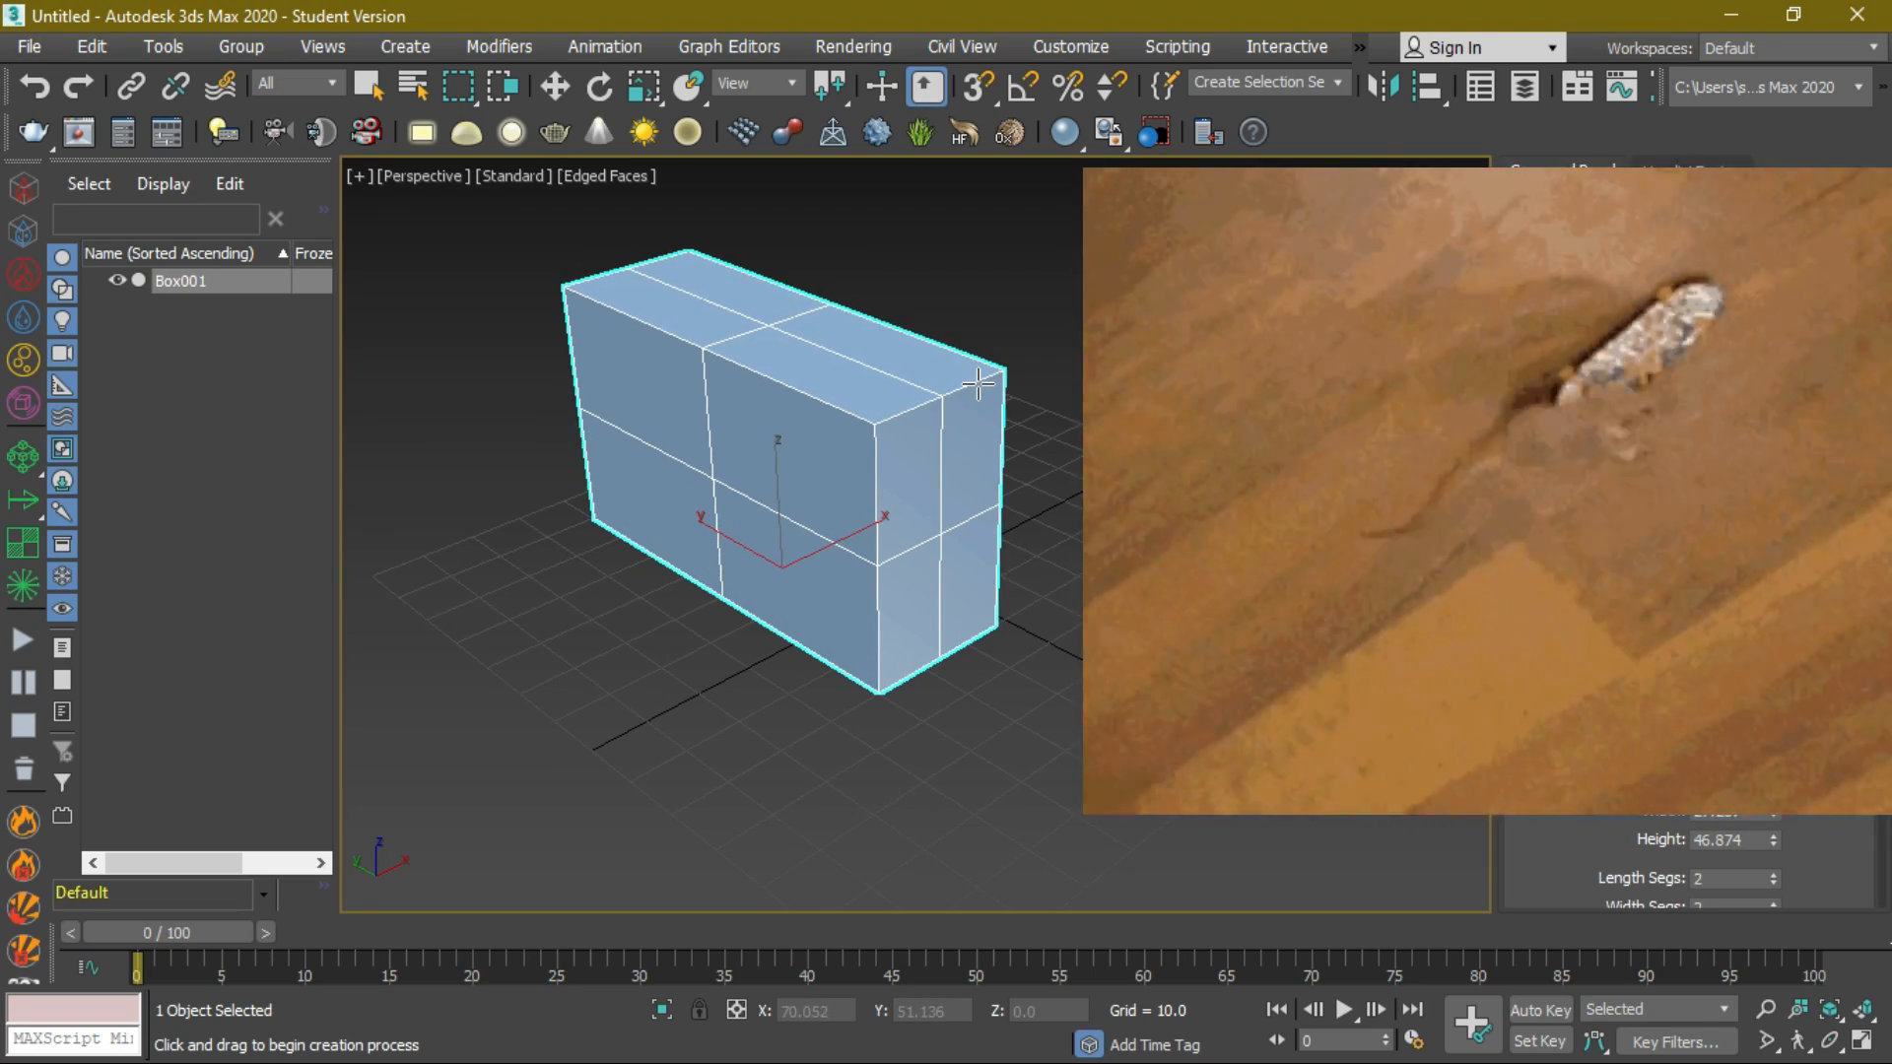
click(977, 382)
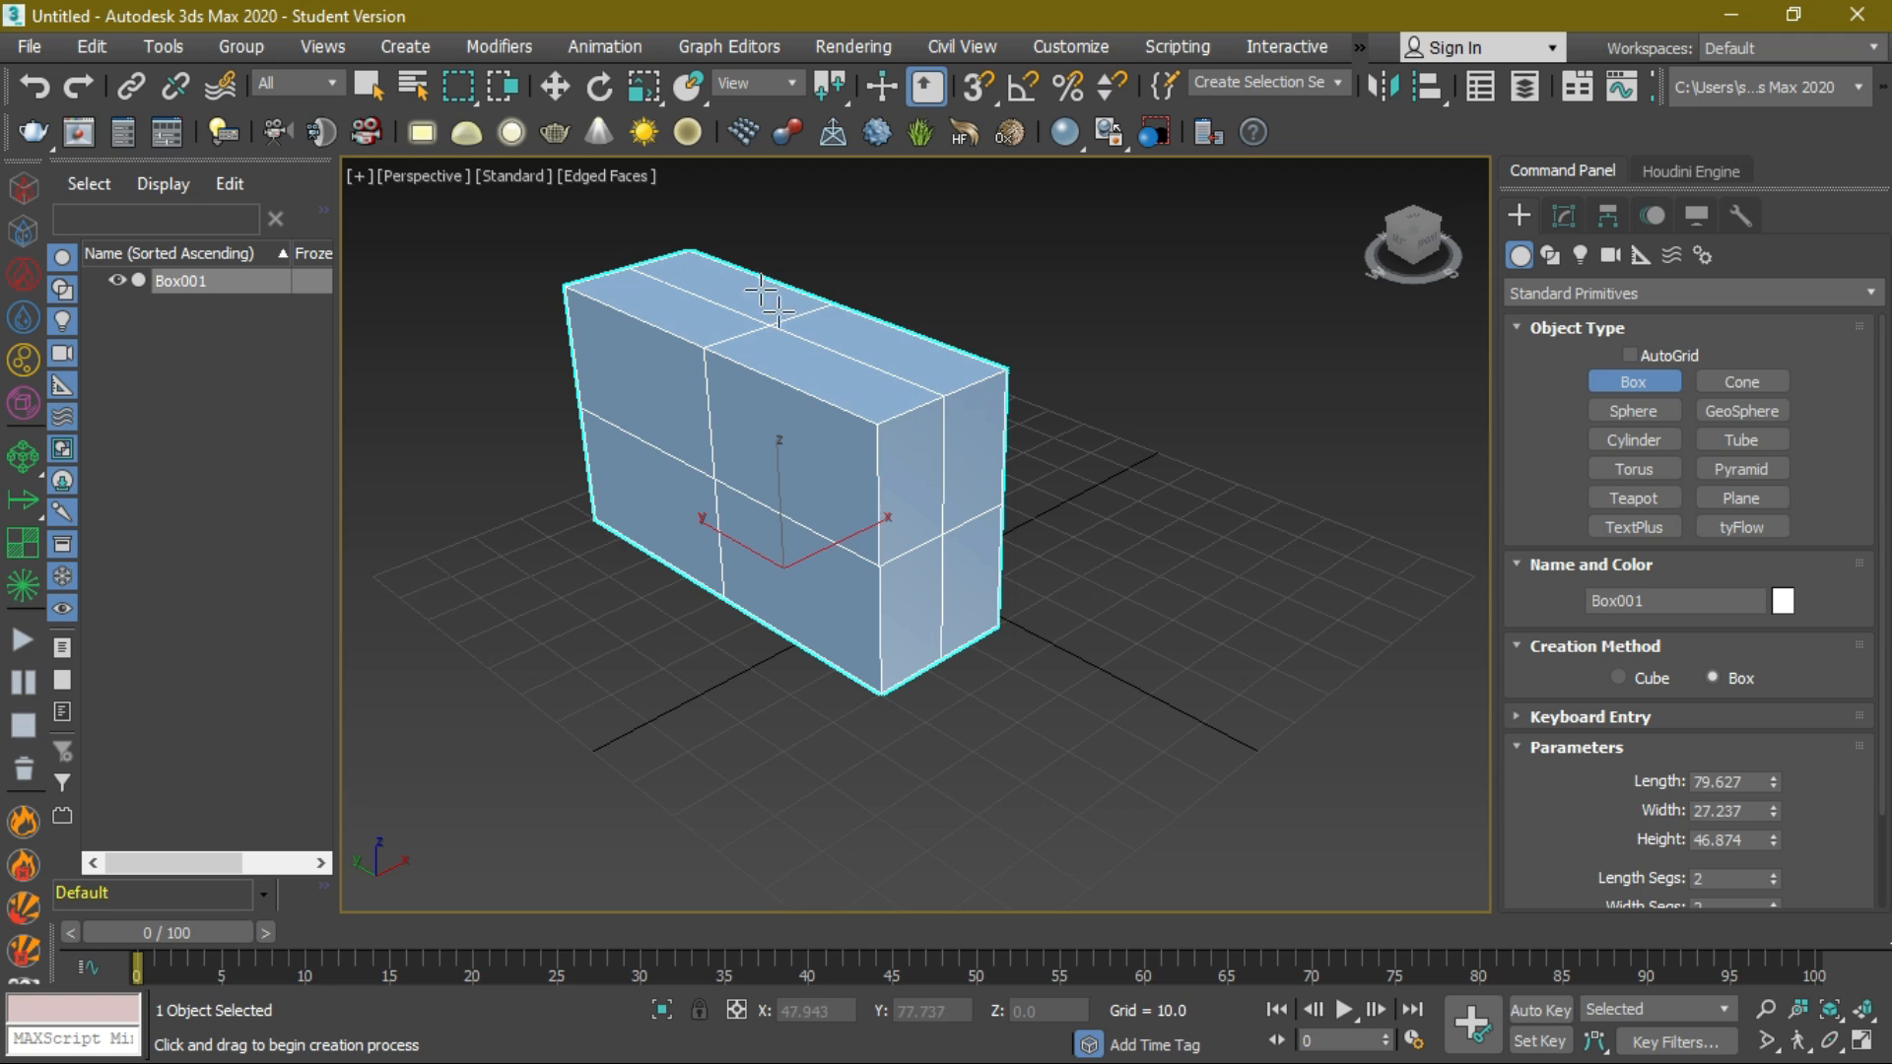
- Turn the Edged Faces display off and back on in the Perspective viewport
click(603, 180)
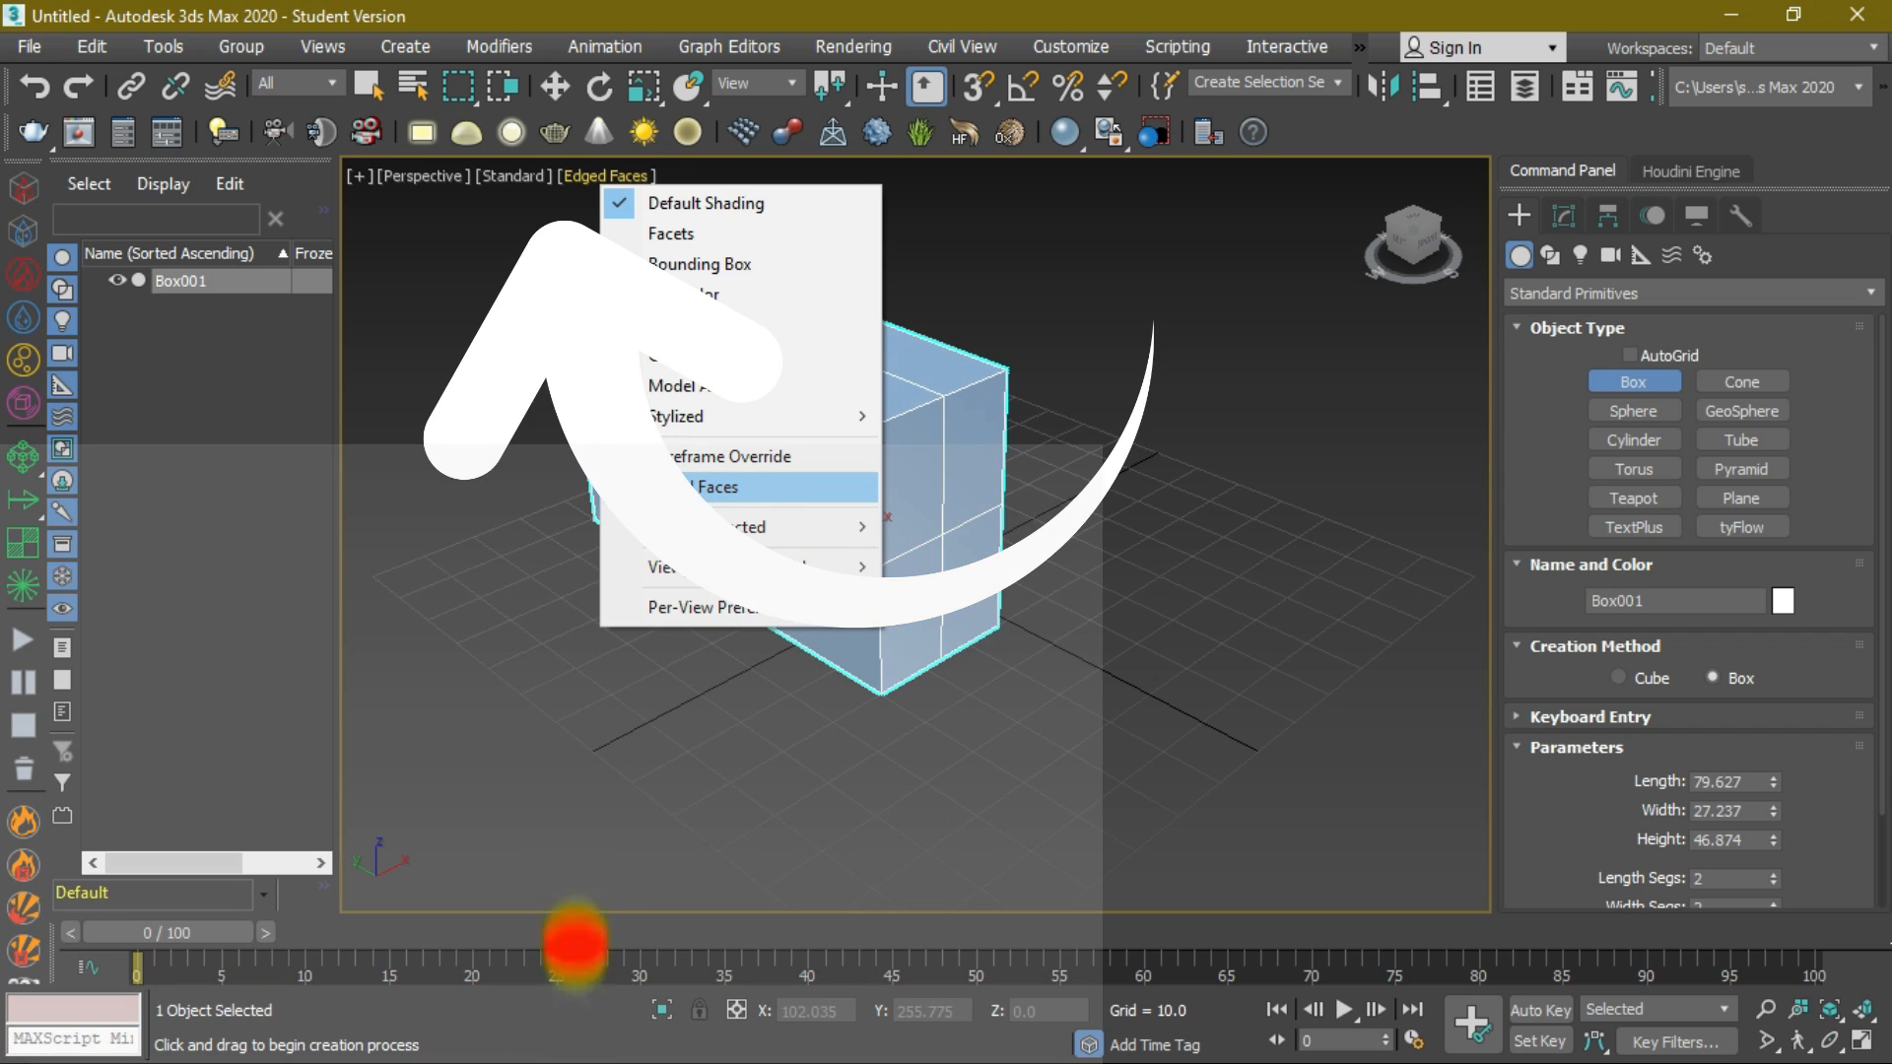
click(690, 490)
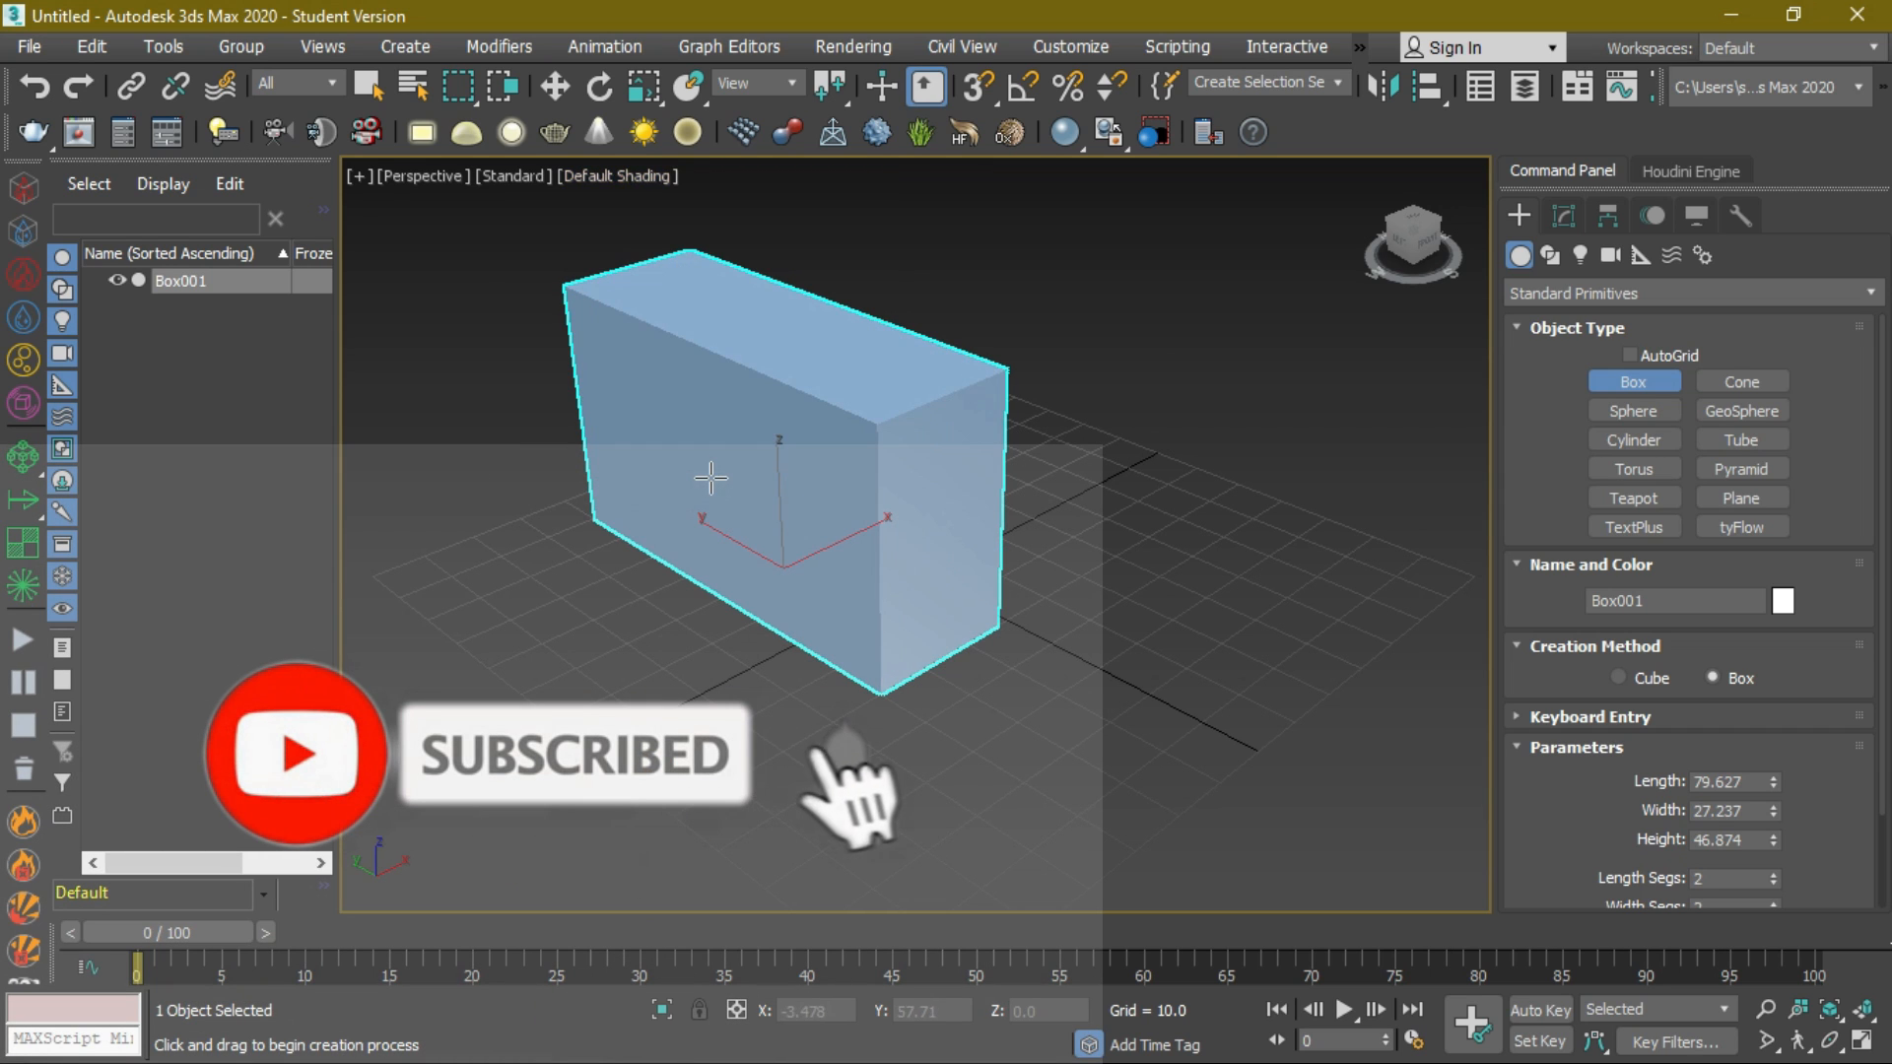
click(613, 179)
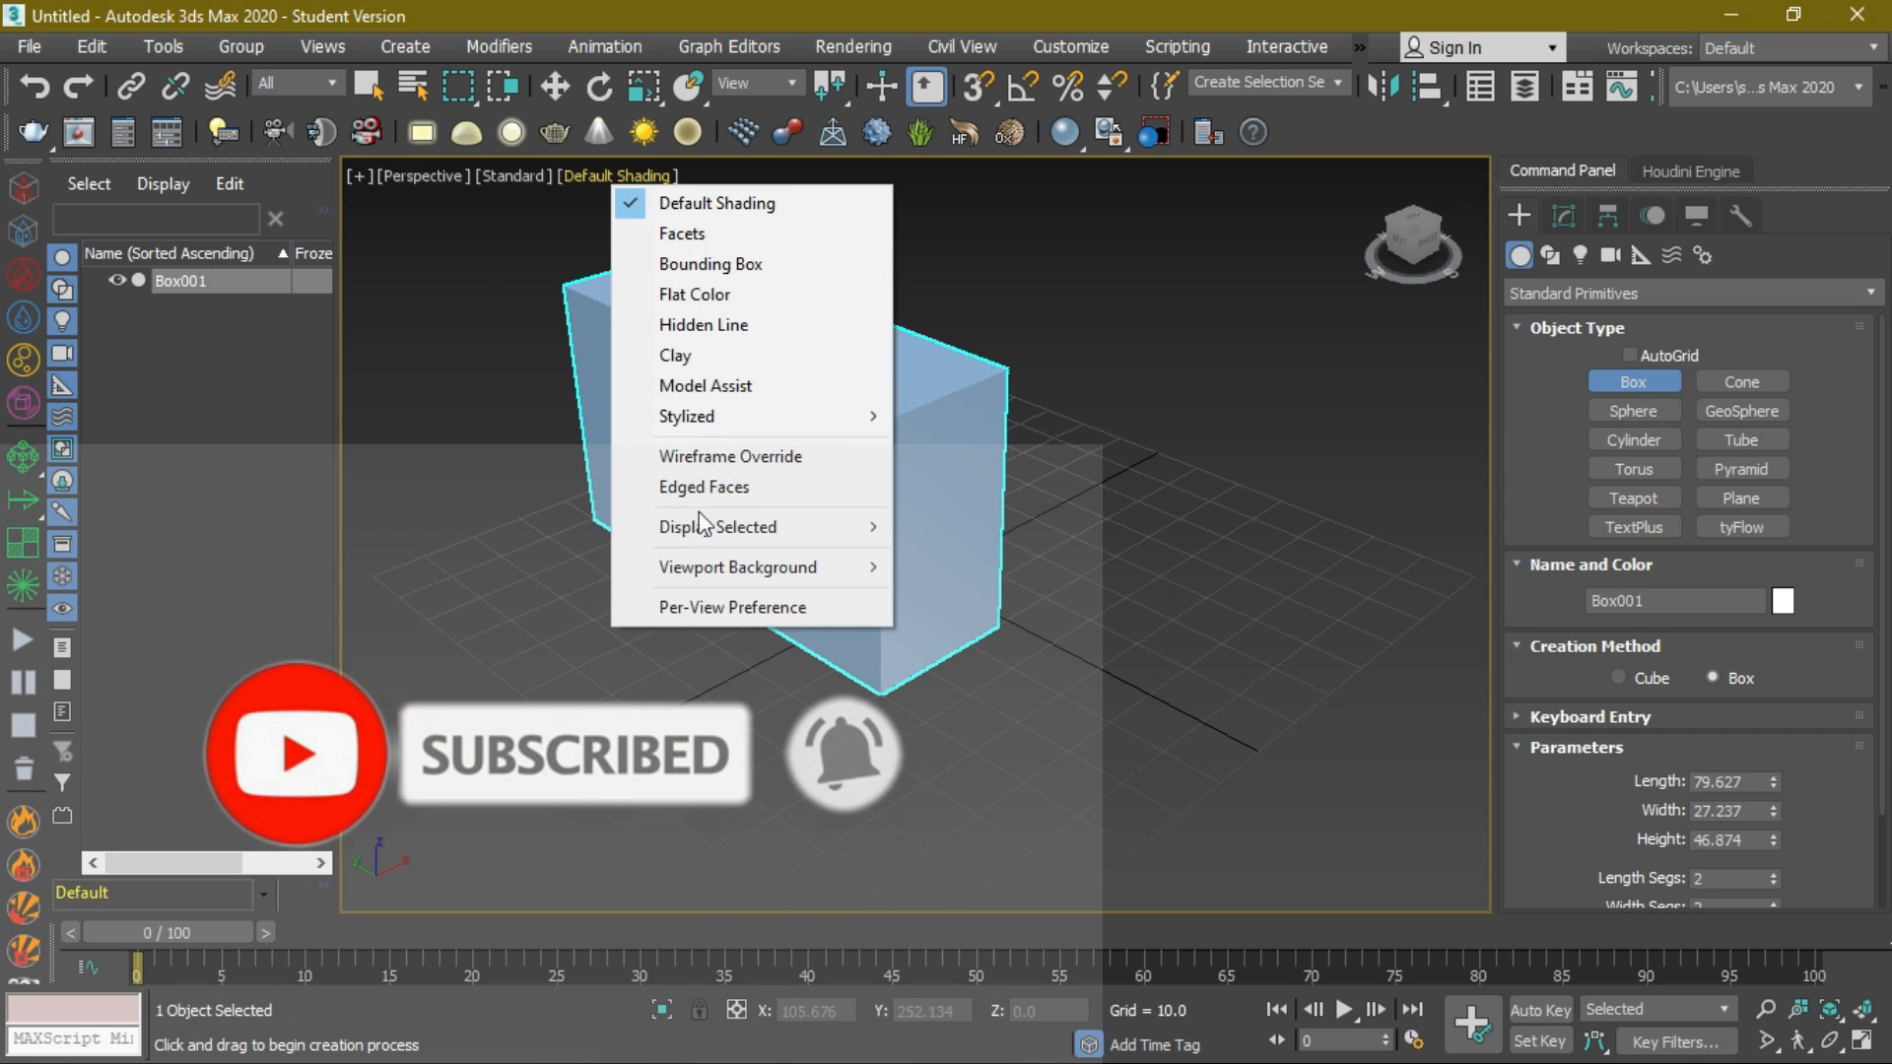
click(700, 489)
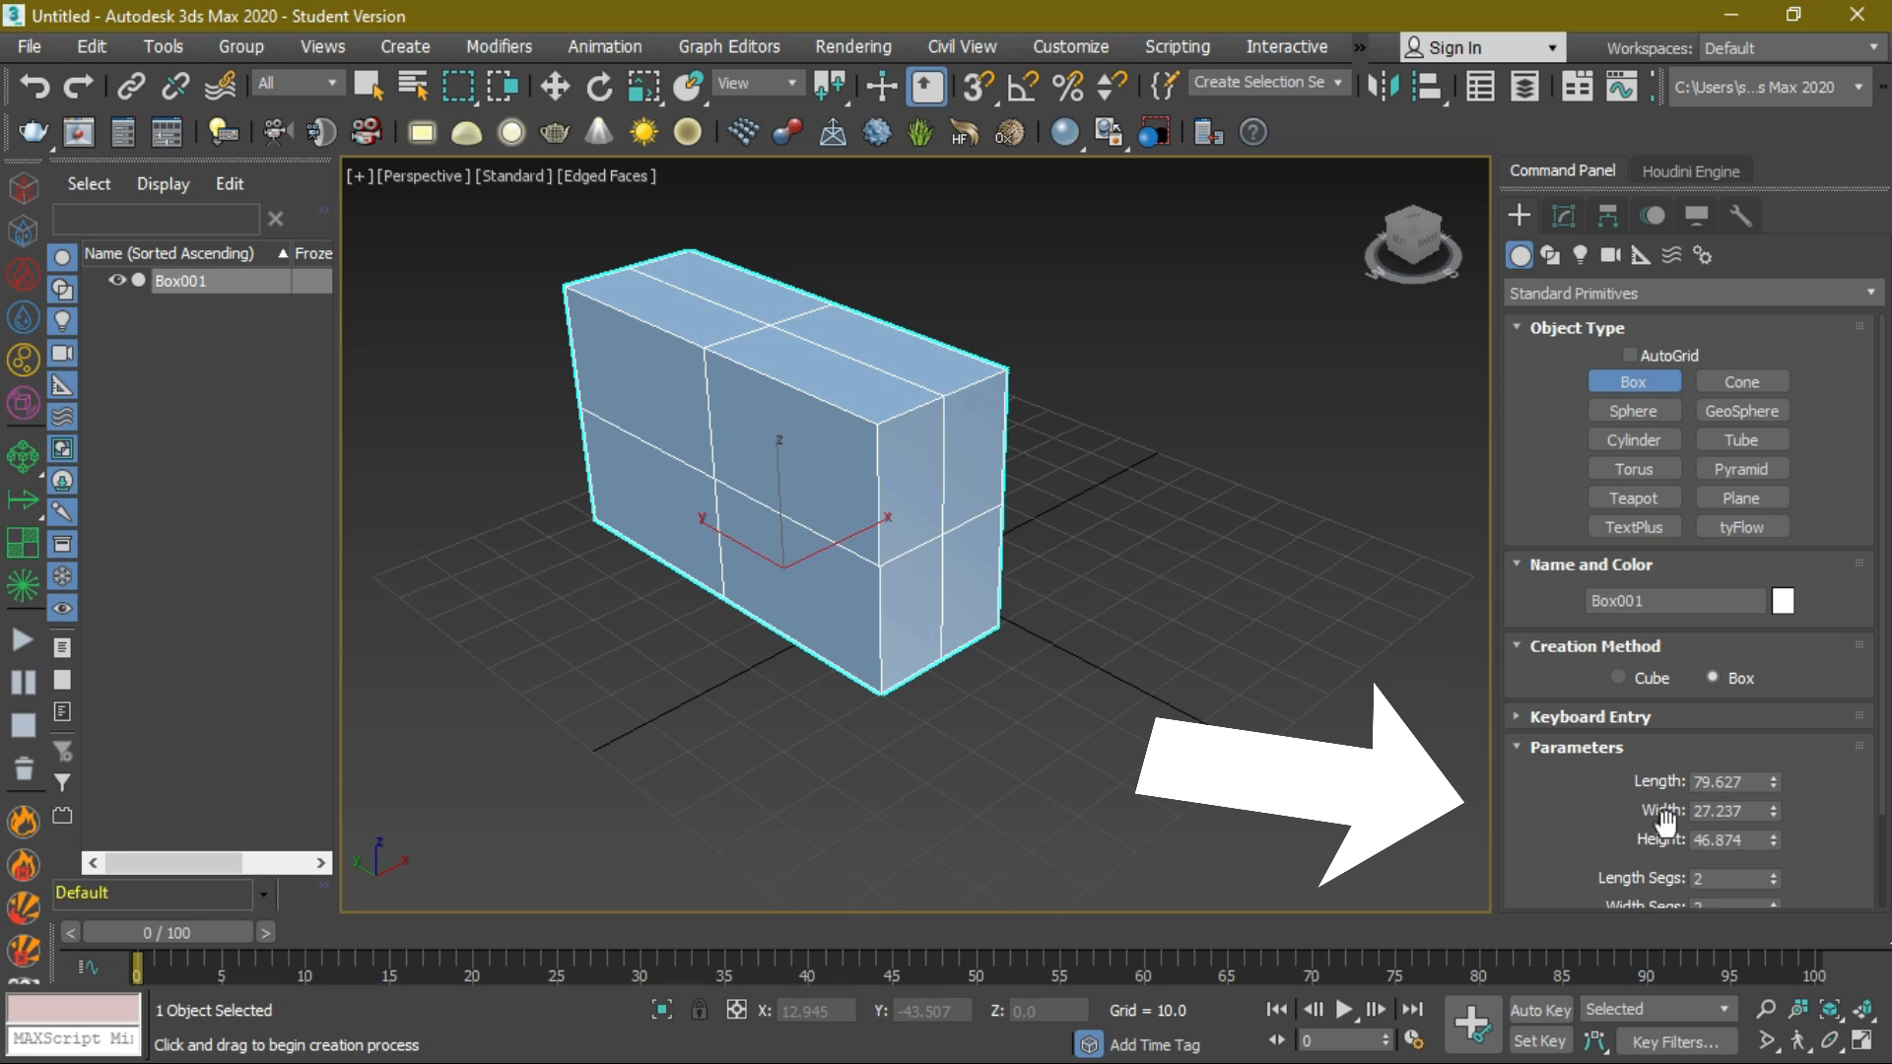
- Set the box's length to 80, width to 60 and height to 50
double_click(1724, 782)
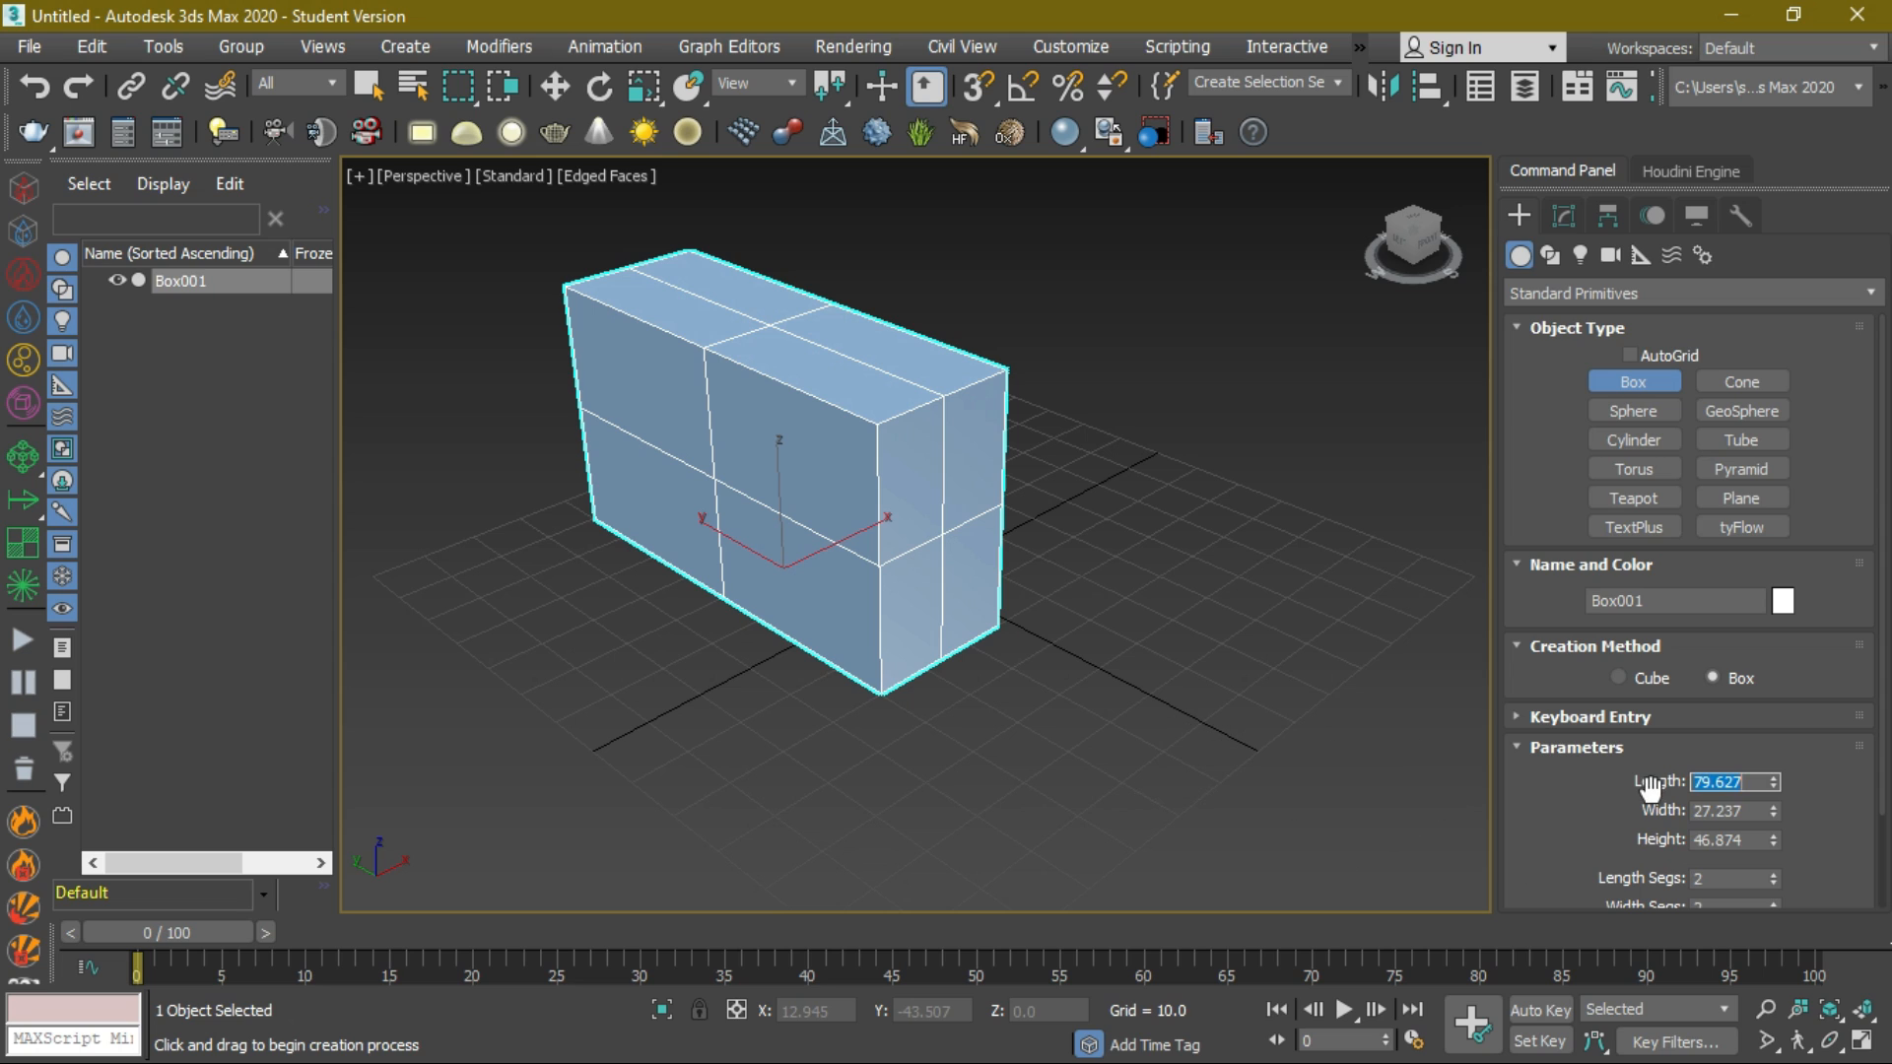
text(80)
key(Tab)
text(60)
key(Tab)
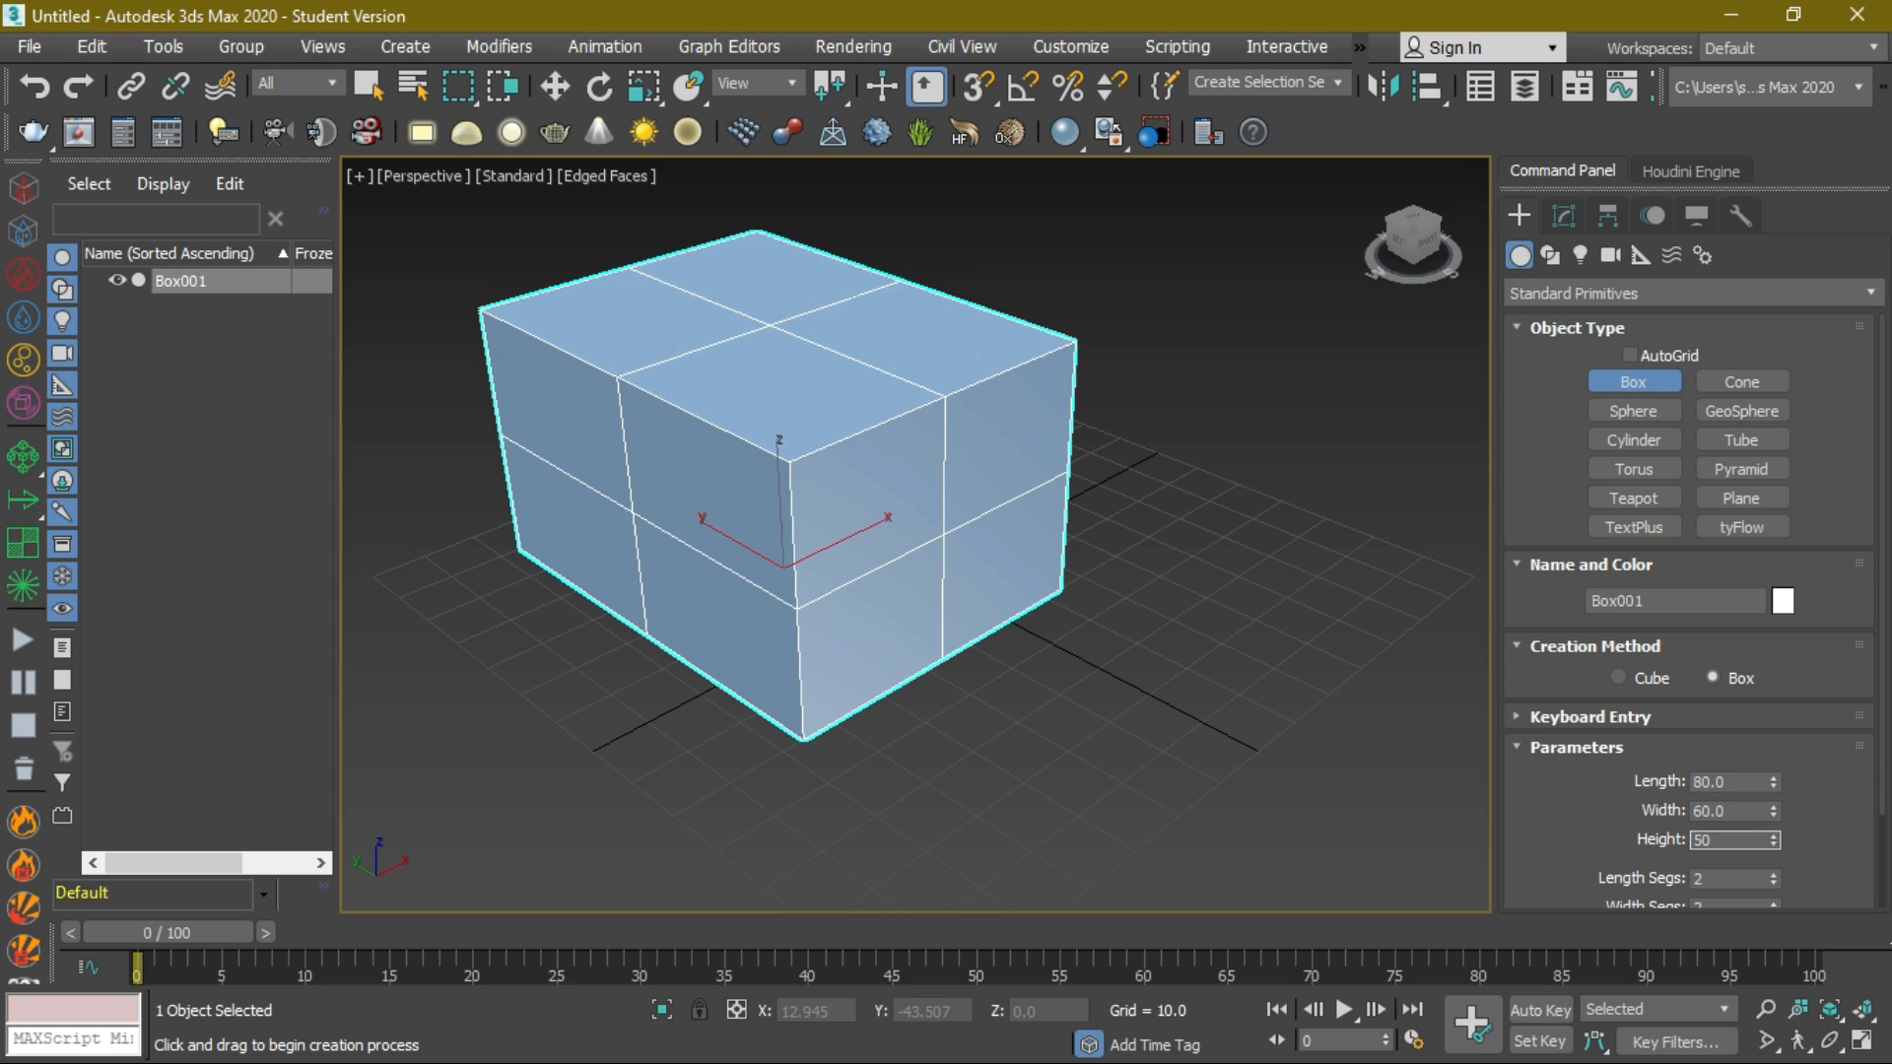
text(50)
key(Return)
- Set the box's length segments to 5, width segments to 3 and height segments to 3
scroll(1584, 812, down, 1)
click(1720, 840)
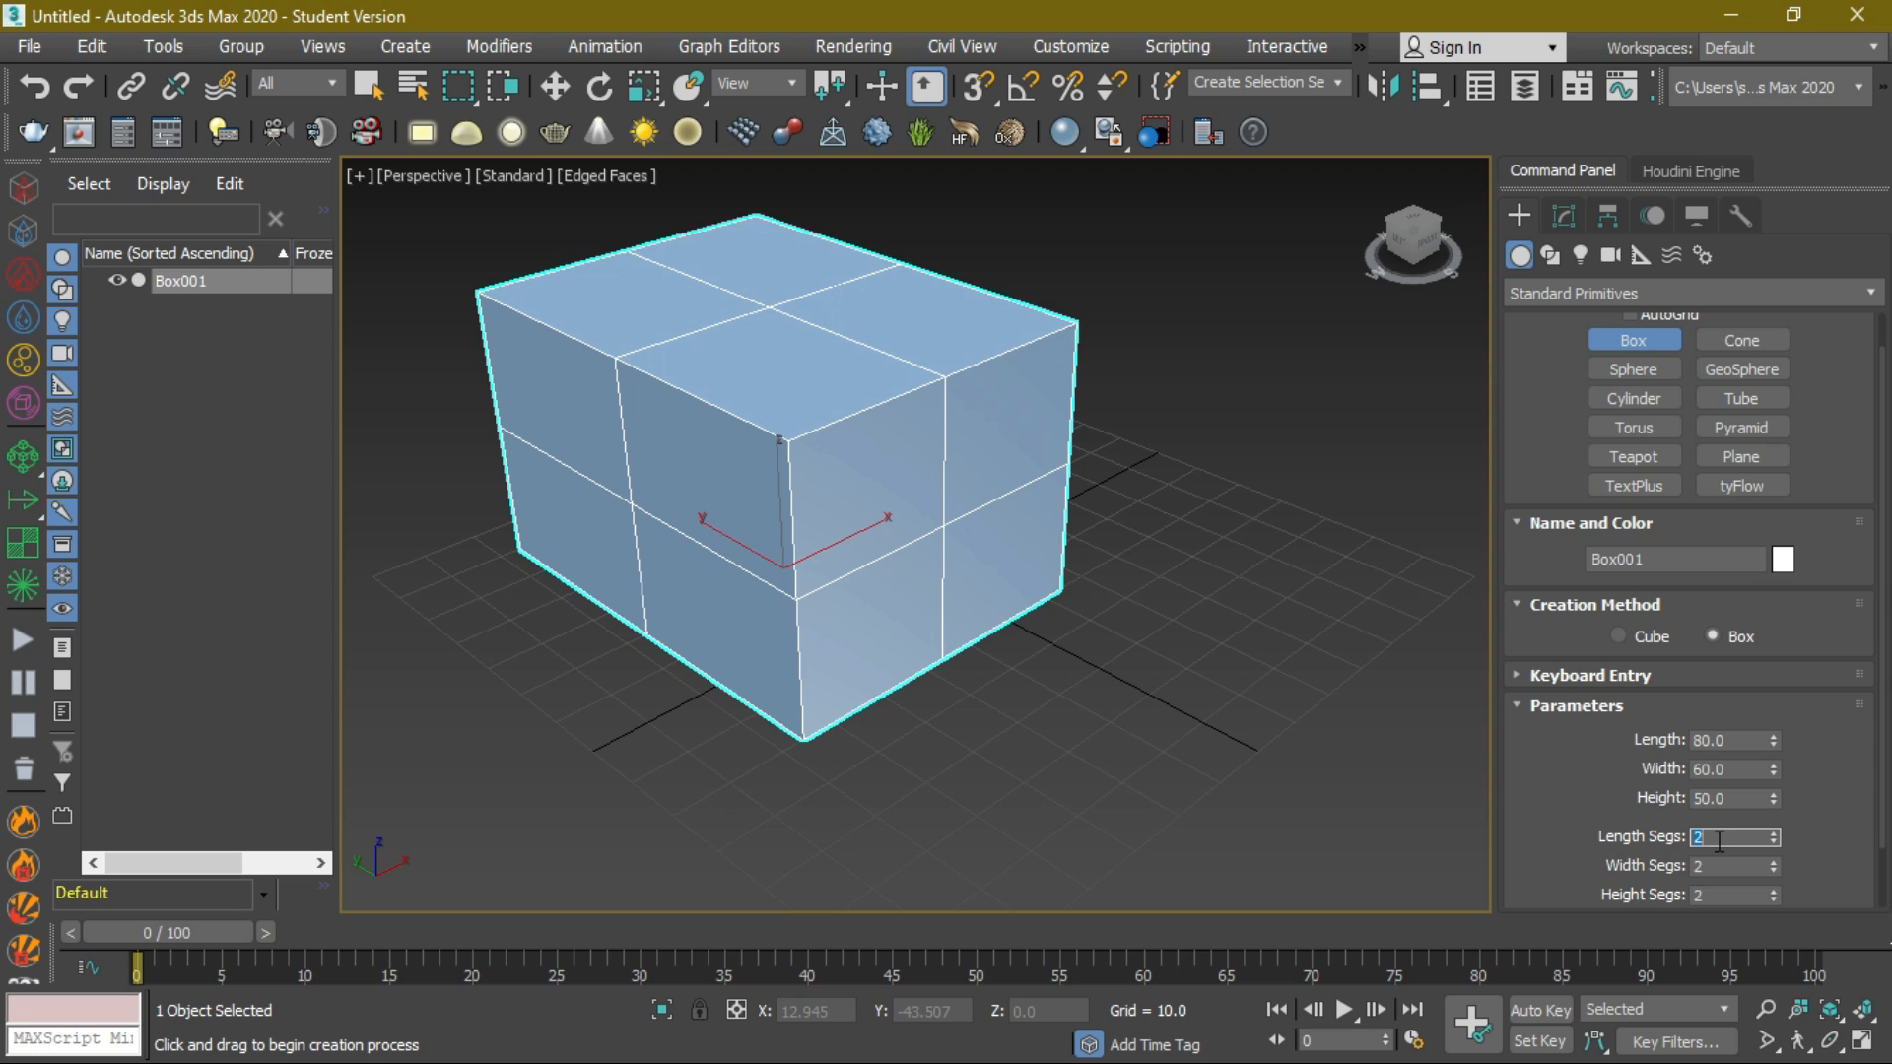
key(Return)
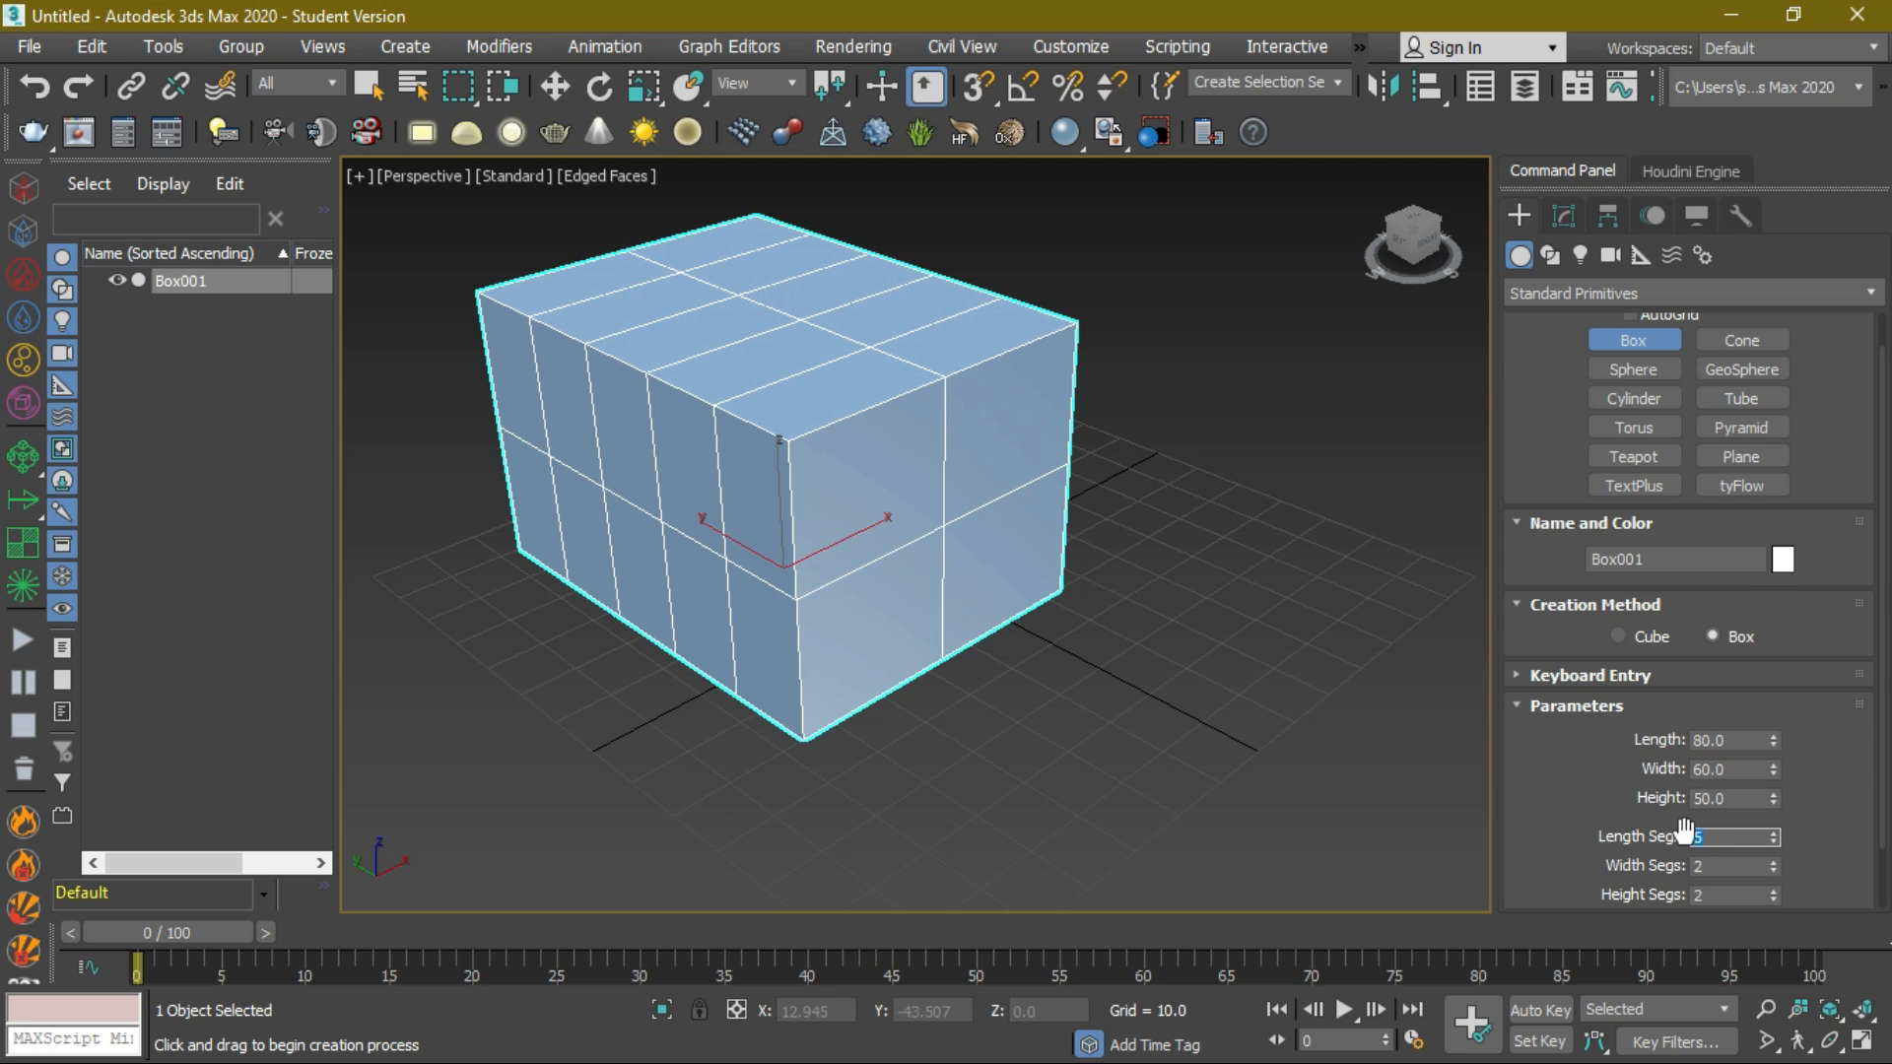
click(1742, 868)
key(Tab)
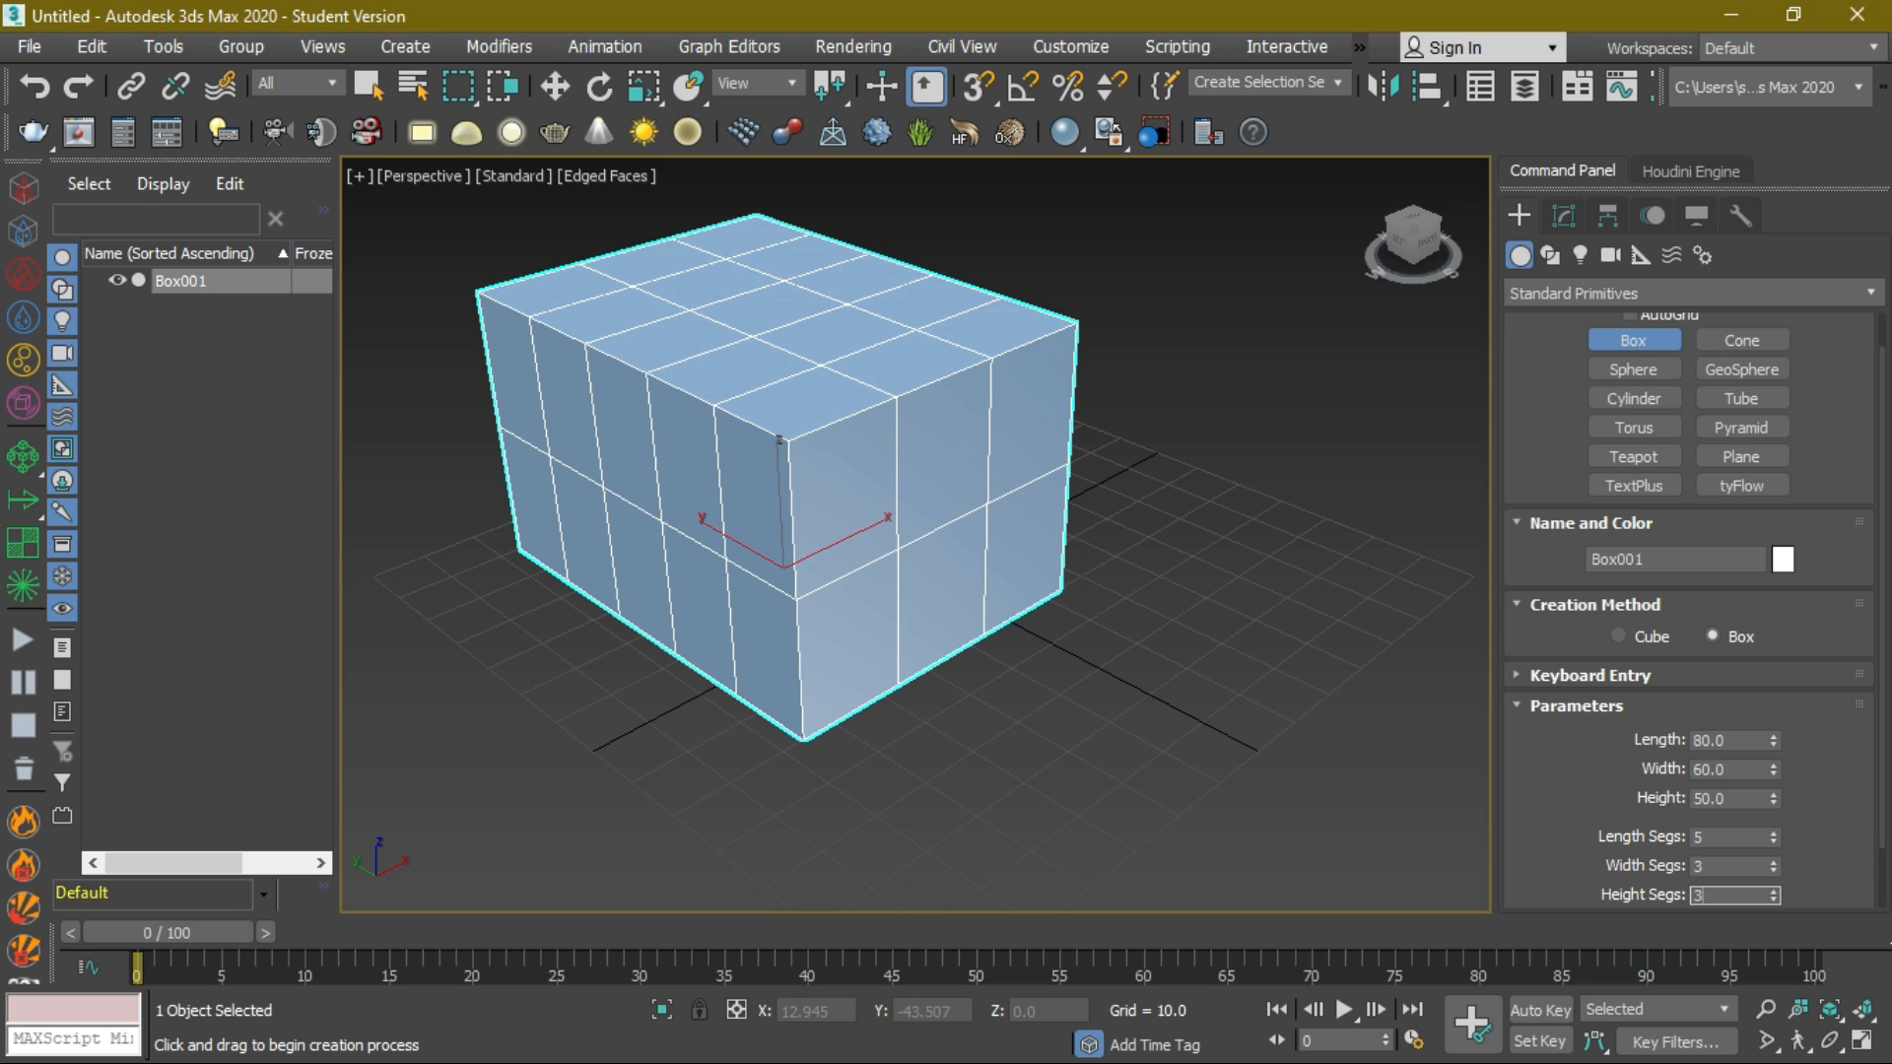
key(Return)
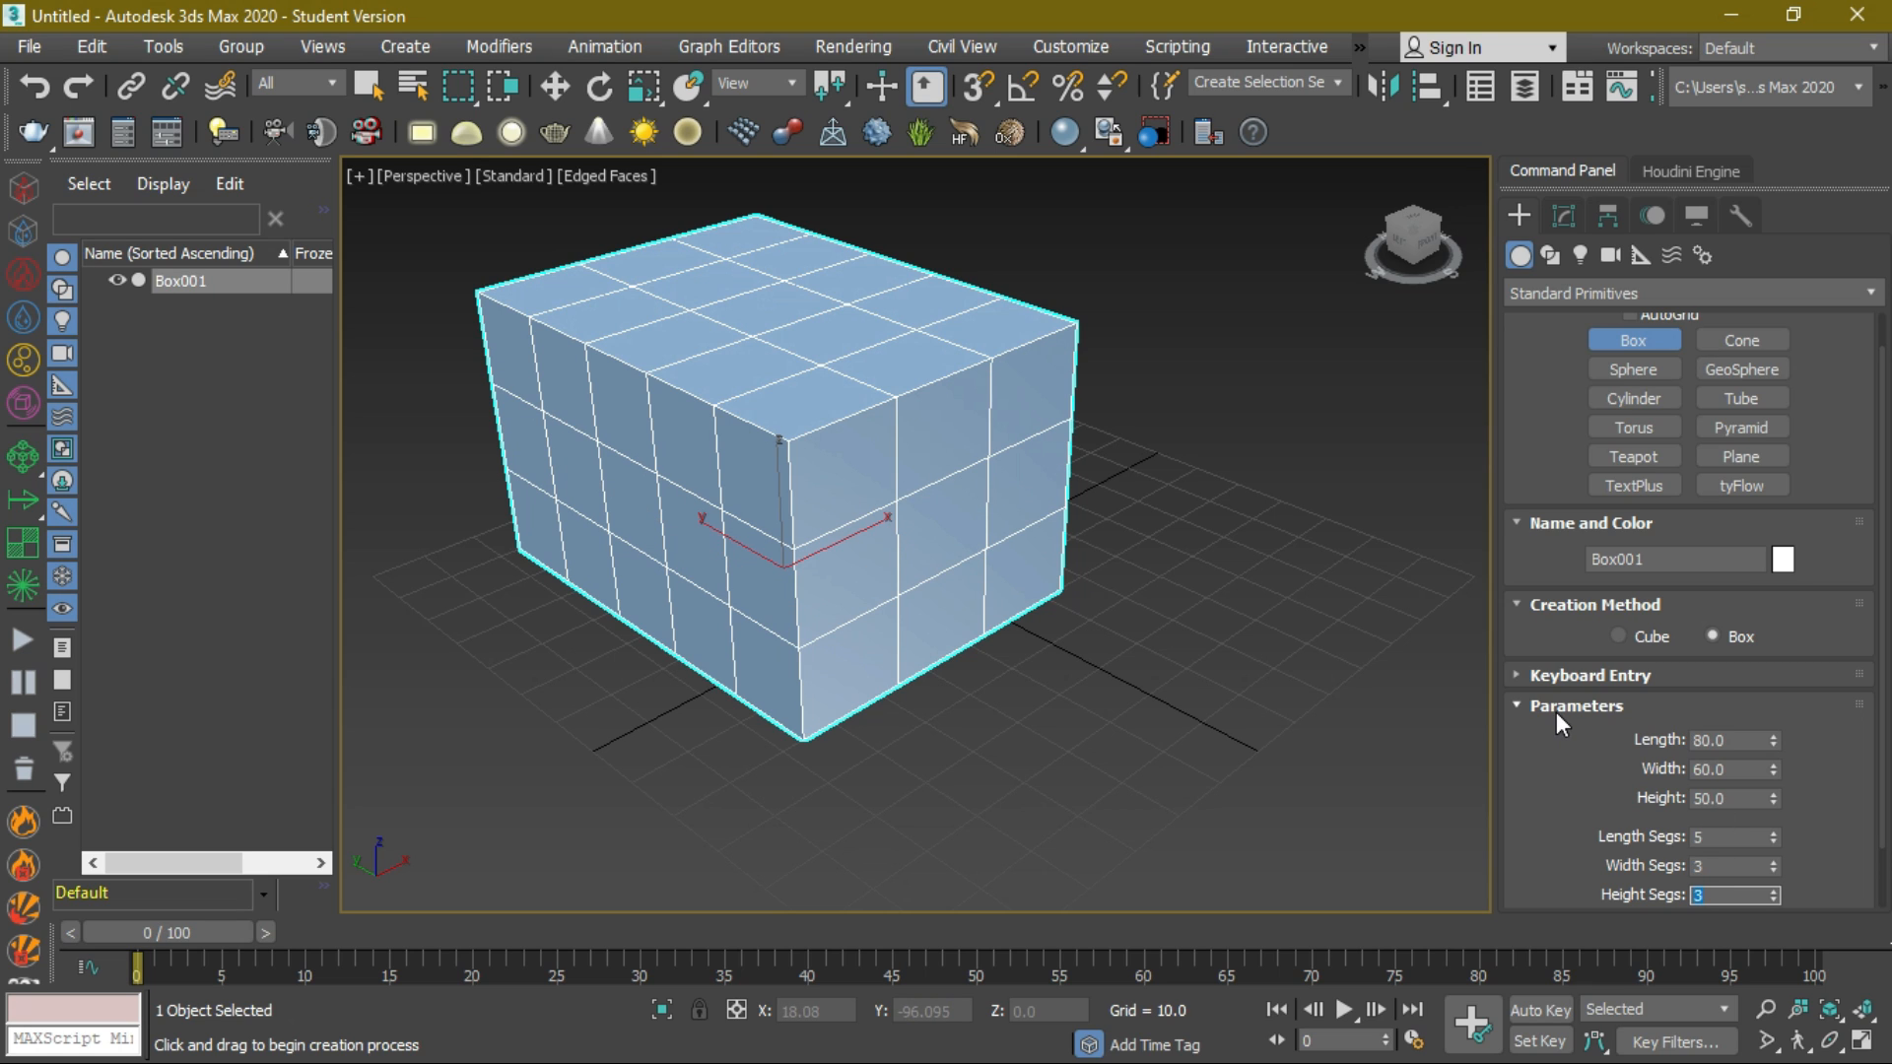
- Create a sphere on the grid in front of the box, overlapping its near corner in the view
scroll(1572, 776, down, 1)
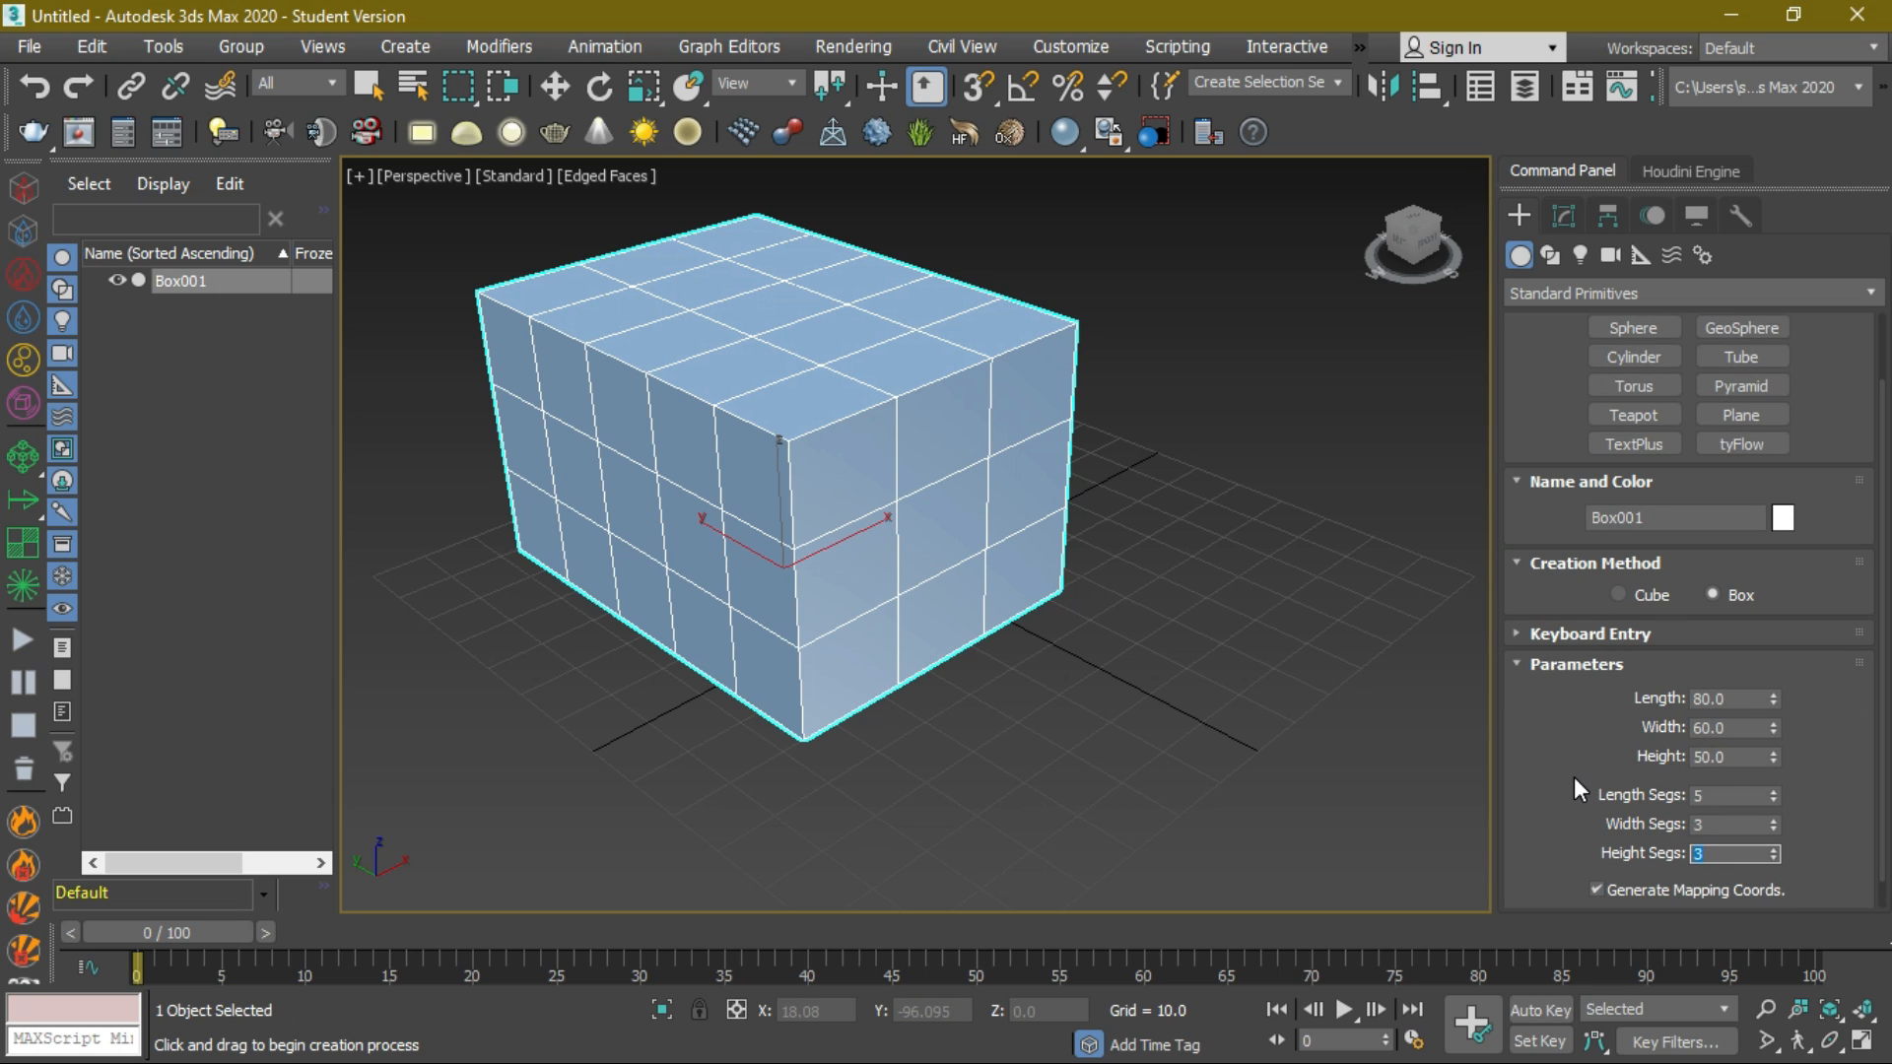
scroll(1574, 777, down, 1)
scroll(1640, 410, up, 2)
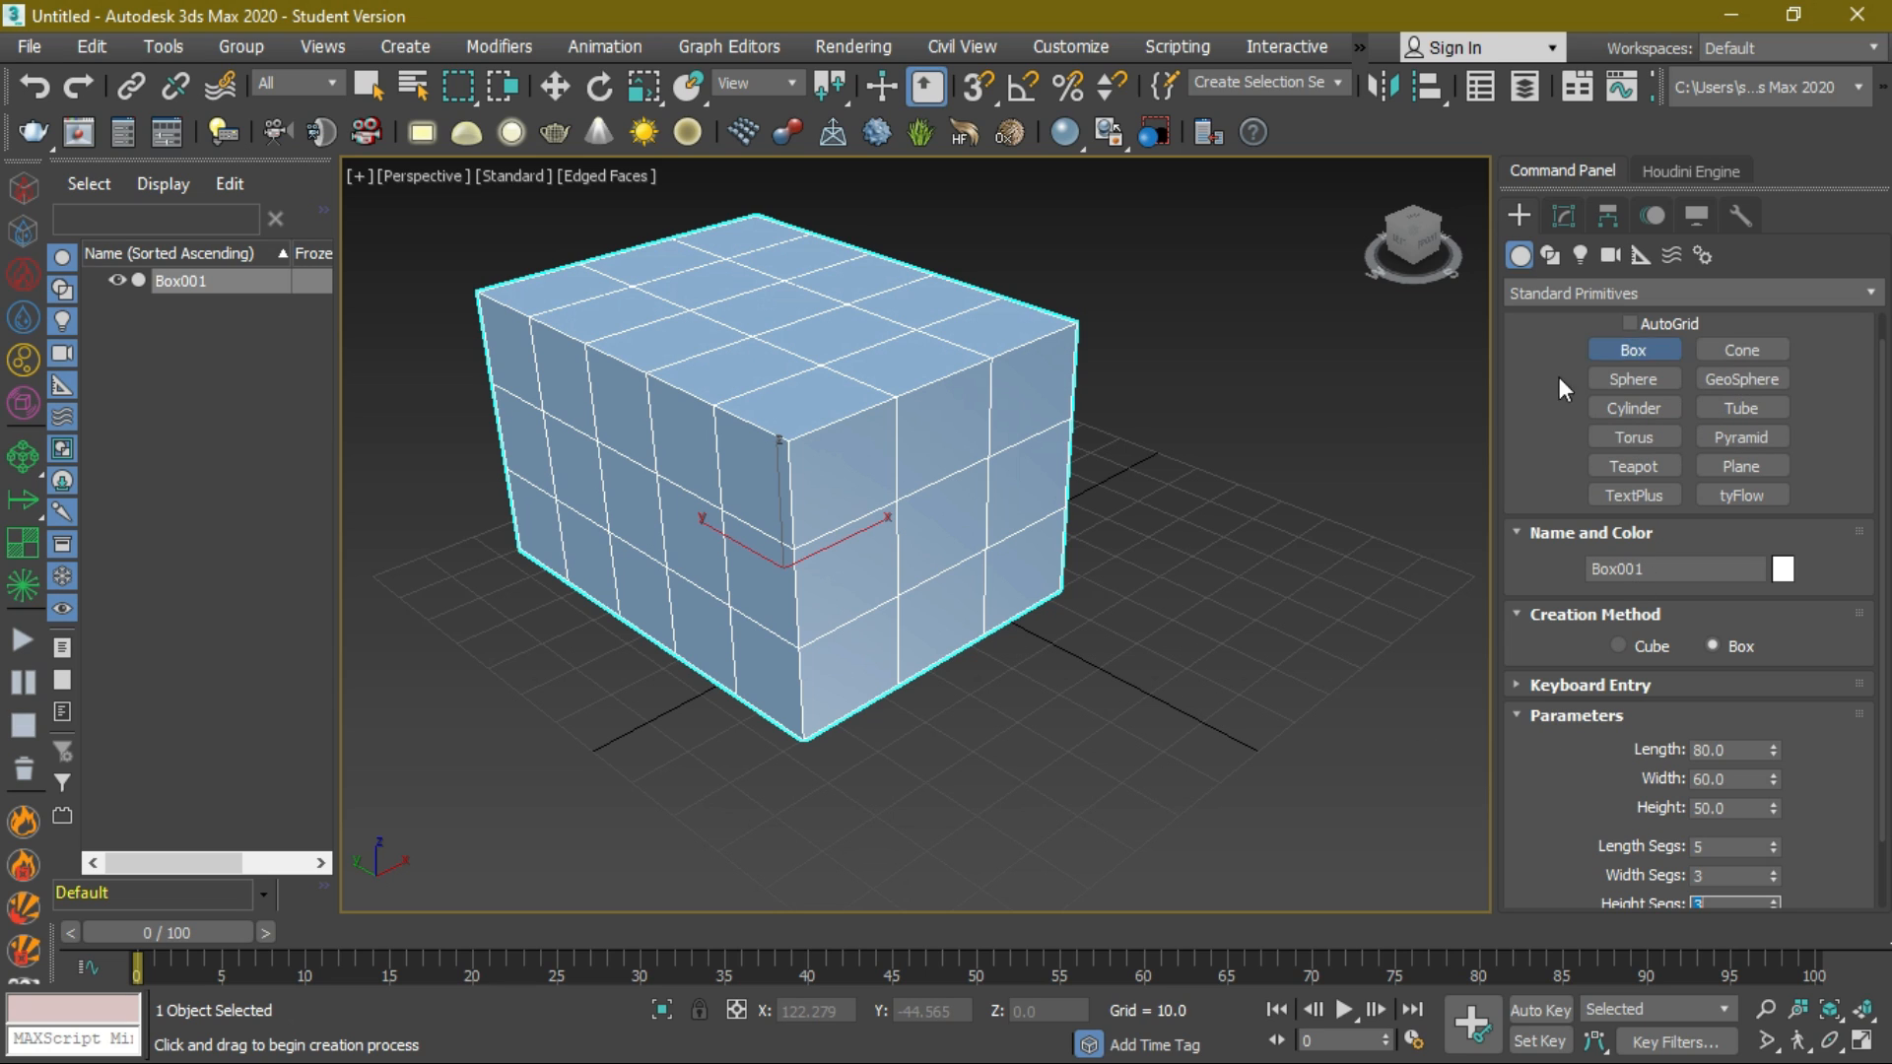
click(1626, 382)
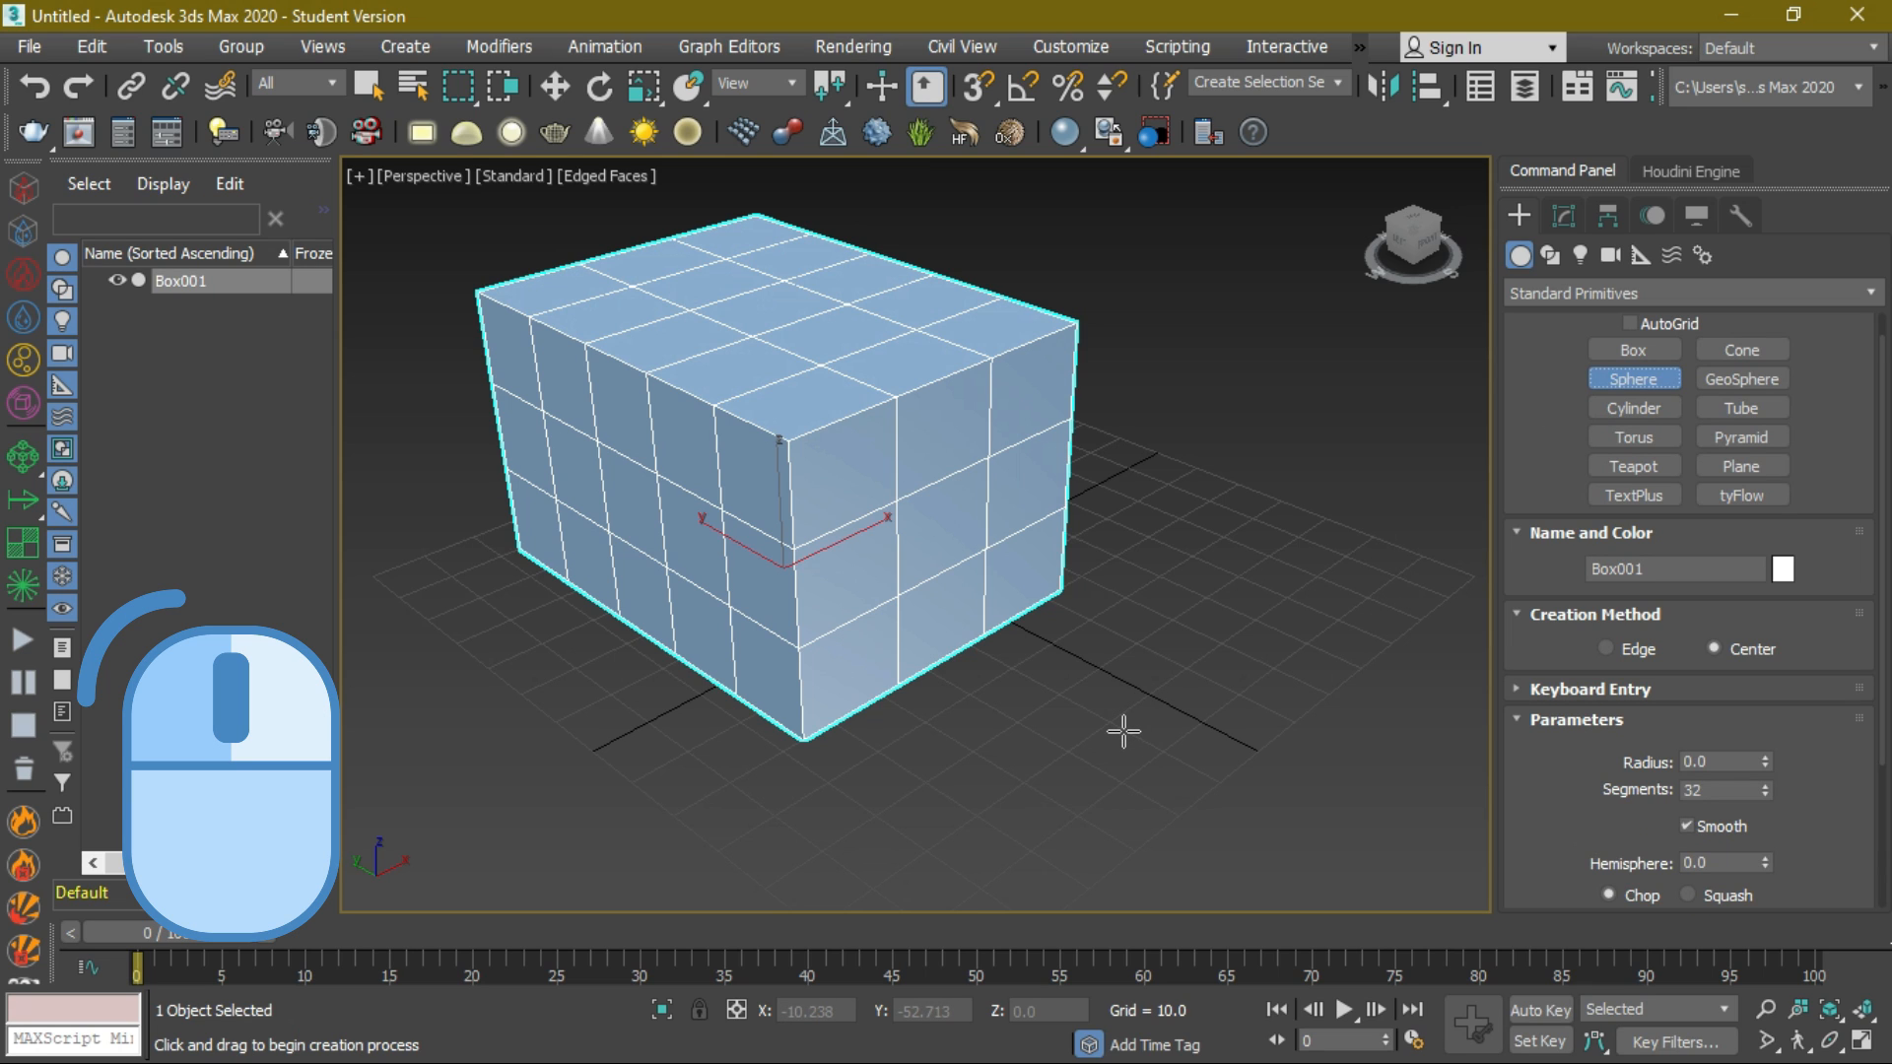
drag(1123, 731, 1343, 651)
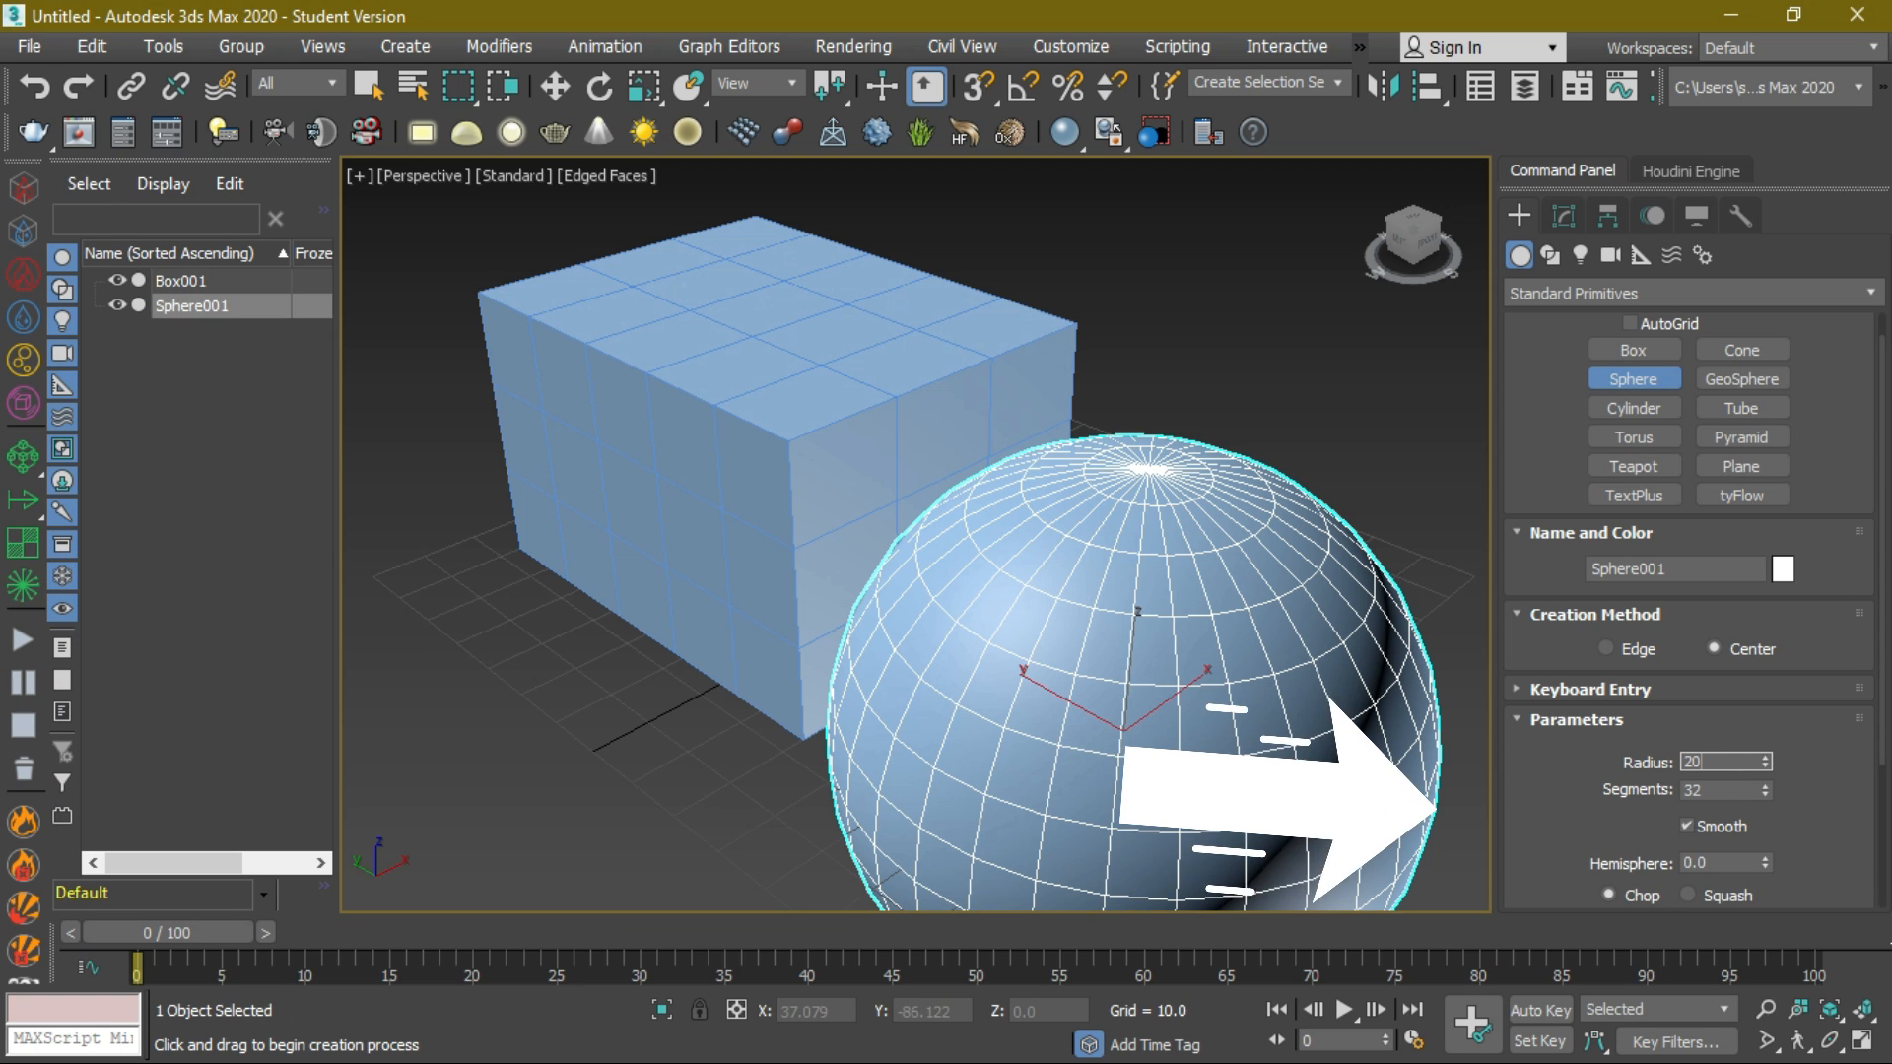
- Set the sphere's radius to 20 and its segments to 12
text(0)
key(Tab)
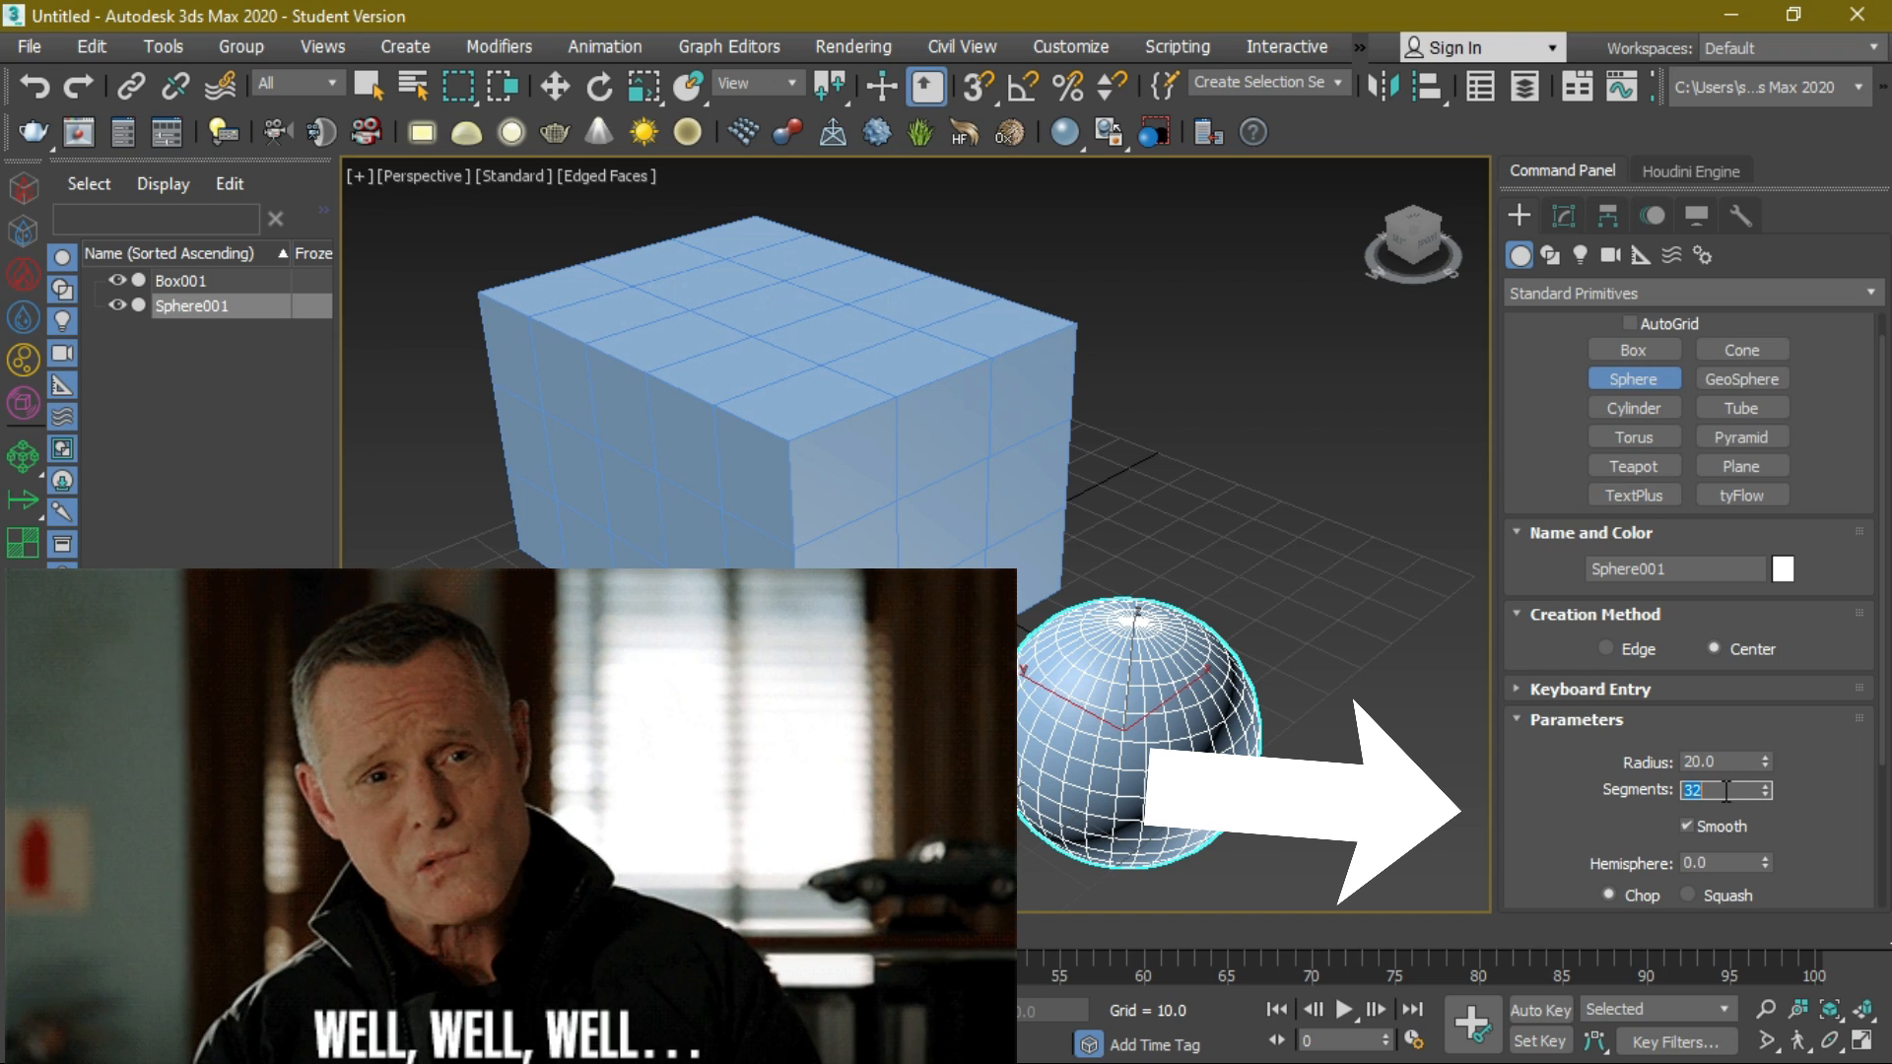
key(Return)
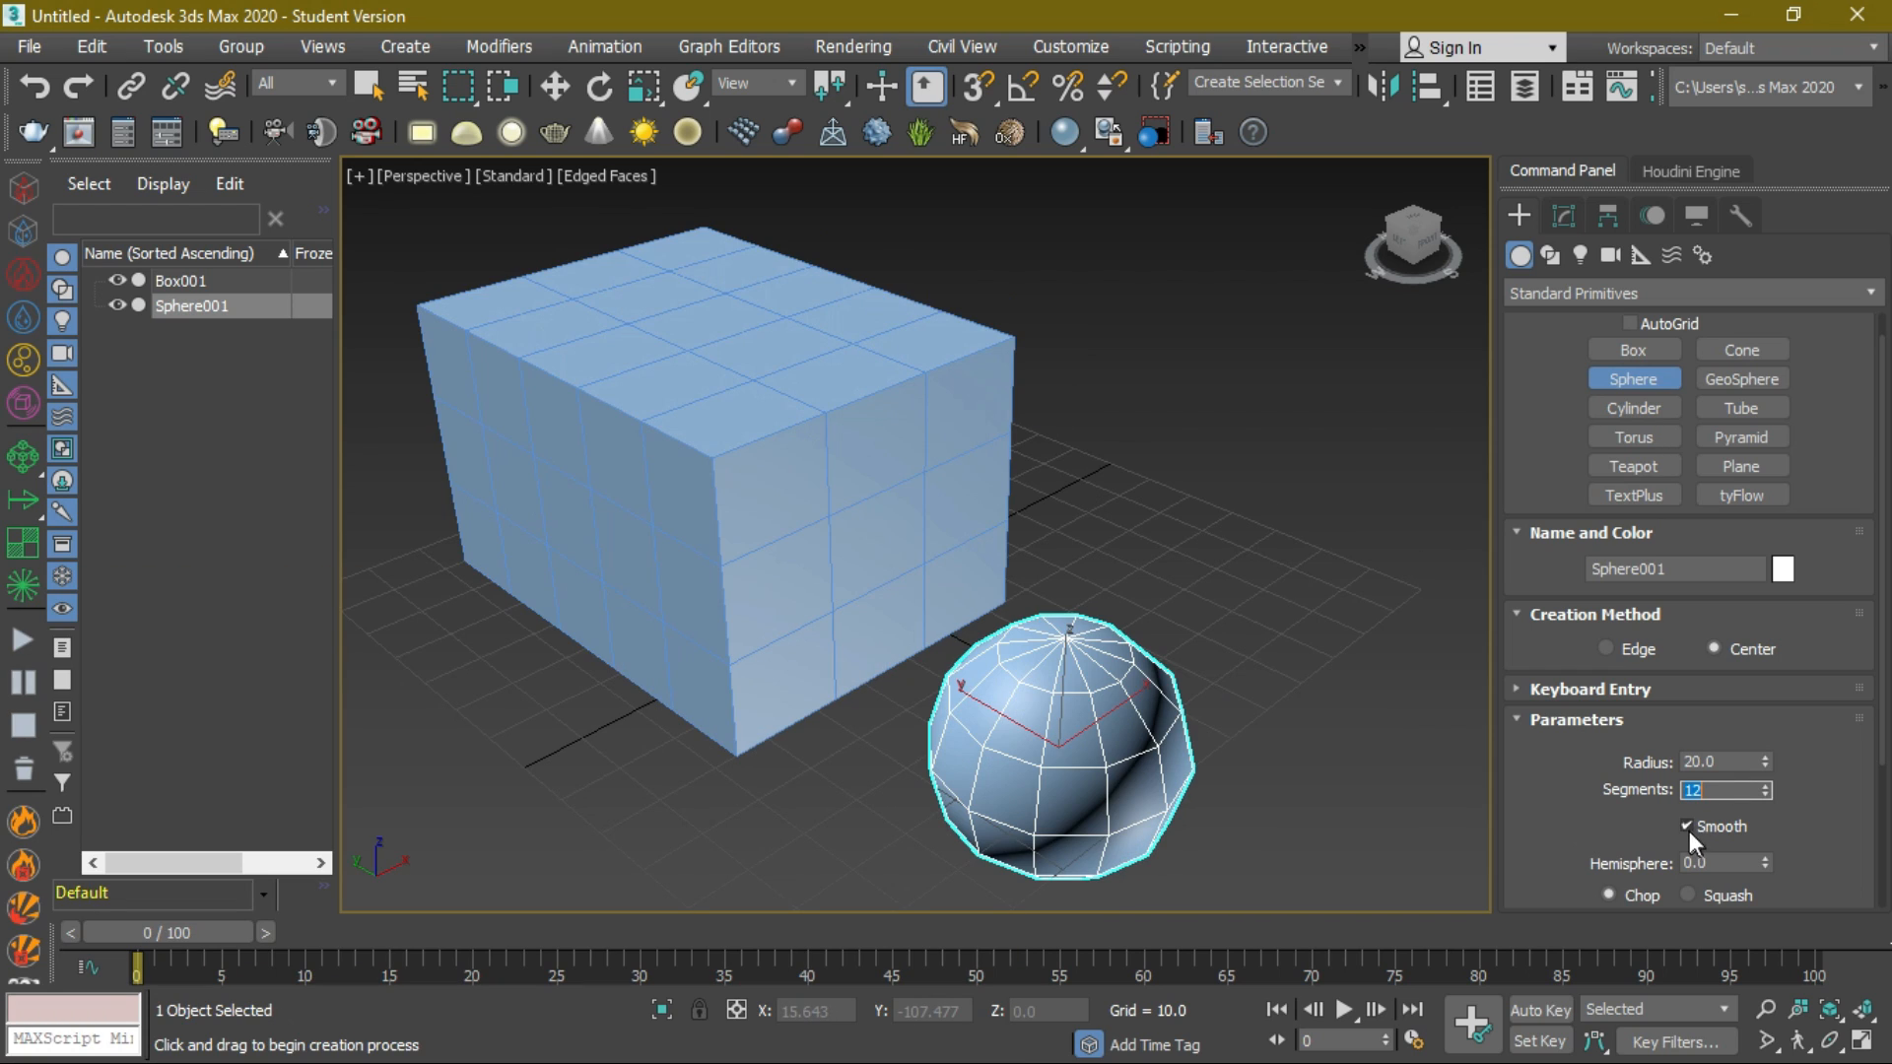
- Turn off the sphere's Smooth option, inspect its faceted surface, and turn smoothing back on
scroll(1689, 831, down, 1)
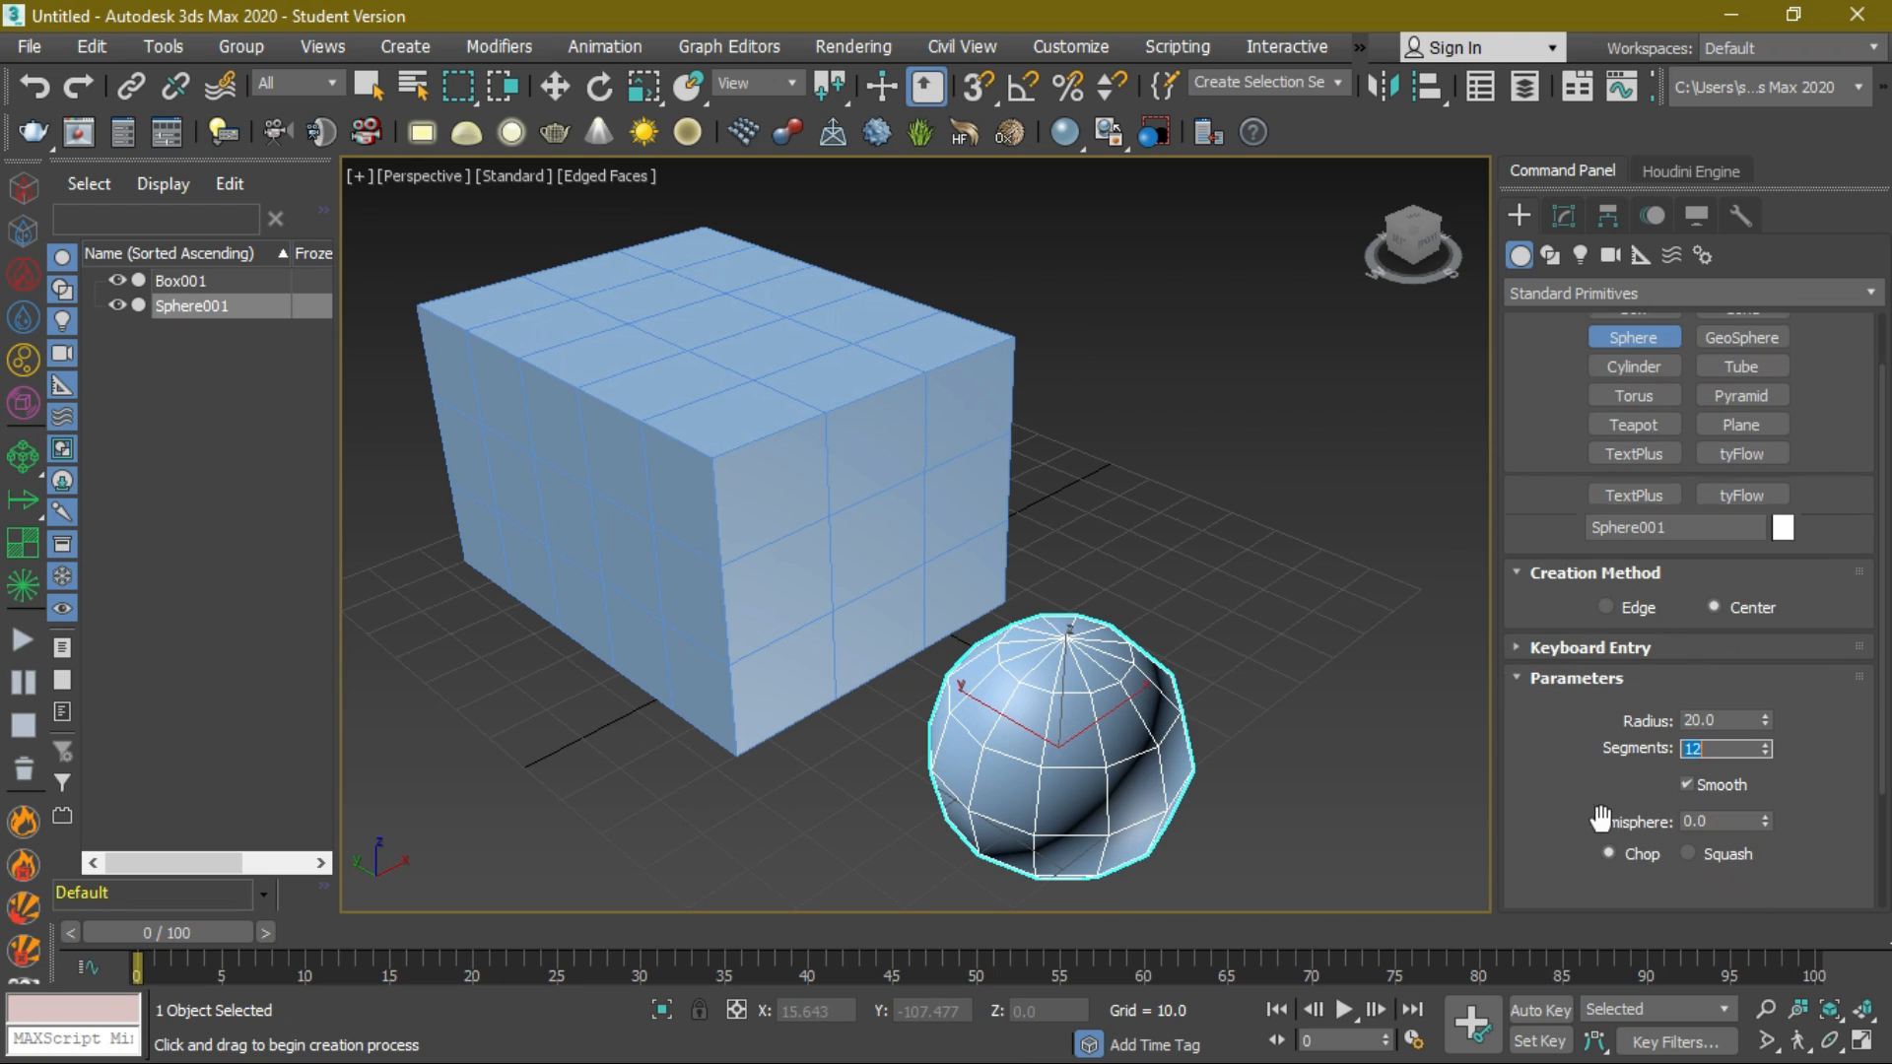
click(1687, 786)
scroll(1046, 778, down, 5)
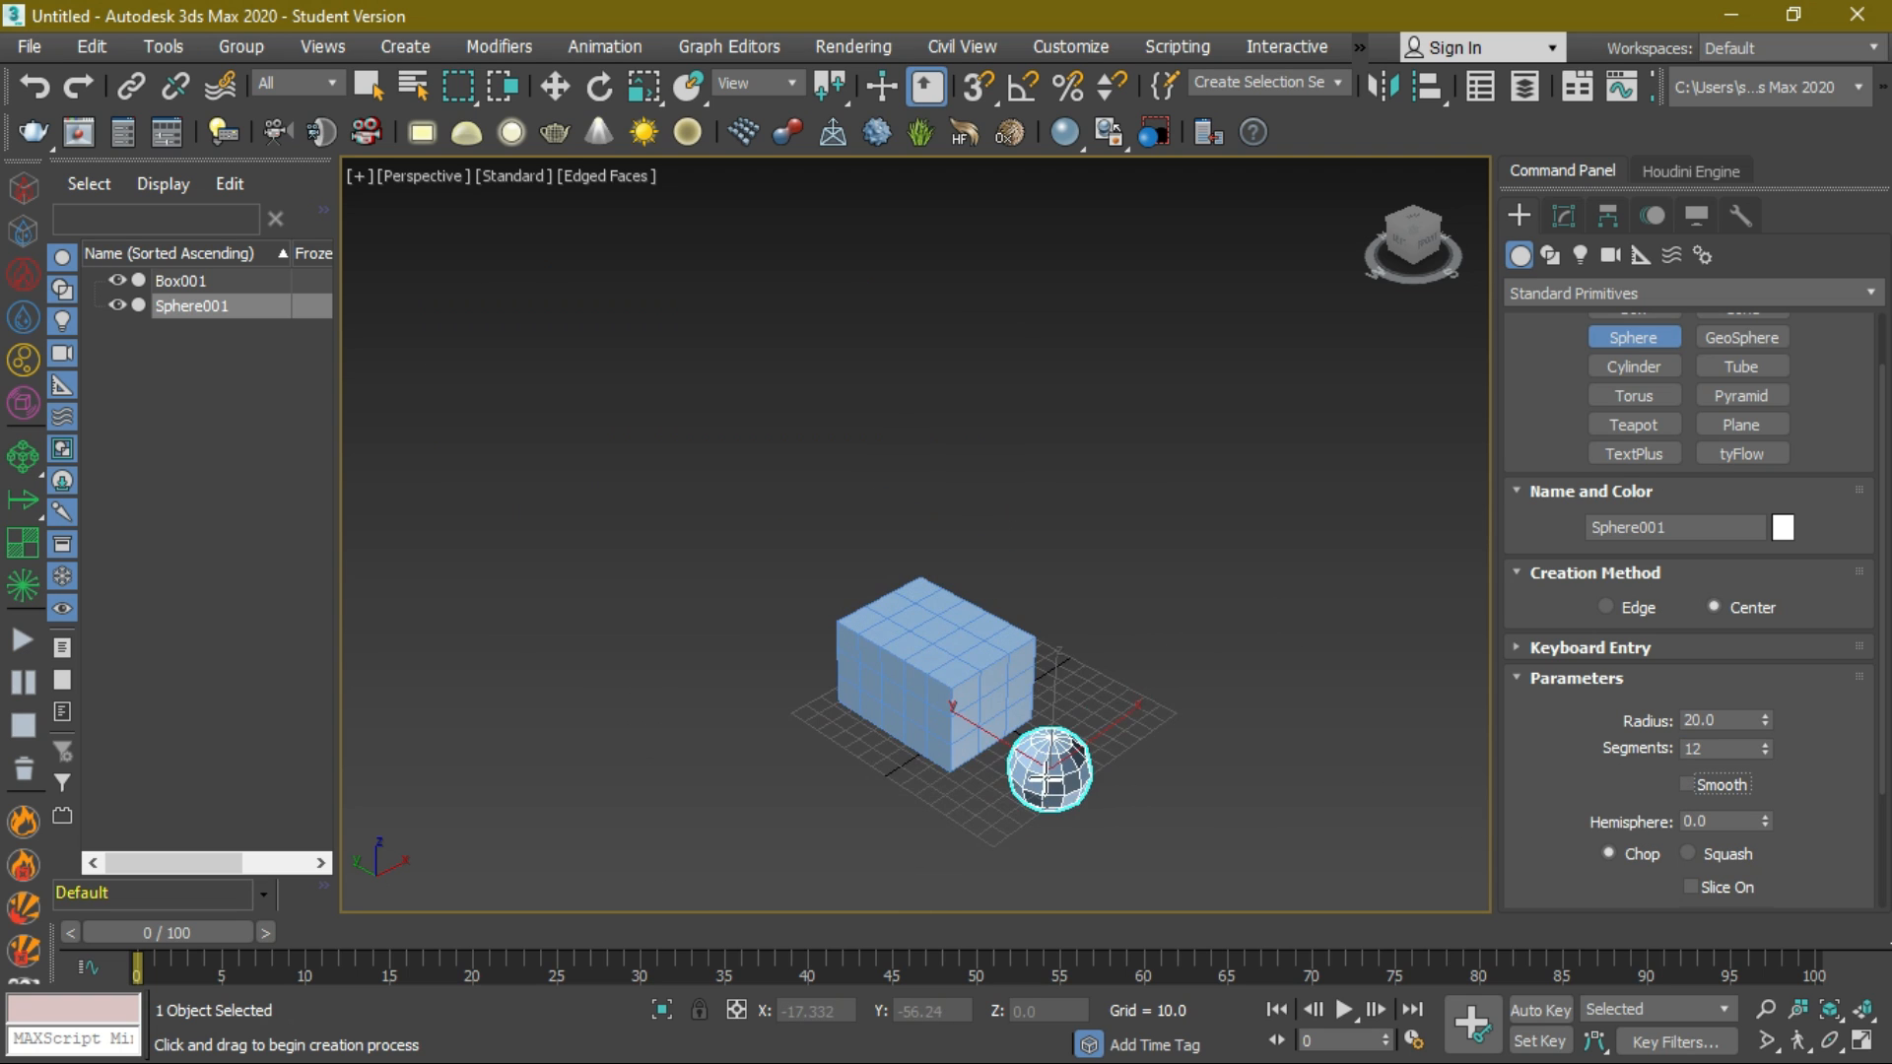
scroll(1077, 699, up, 5)
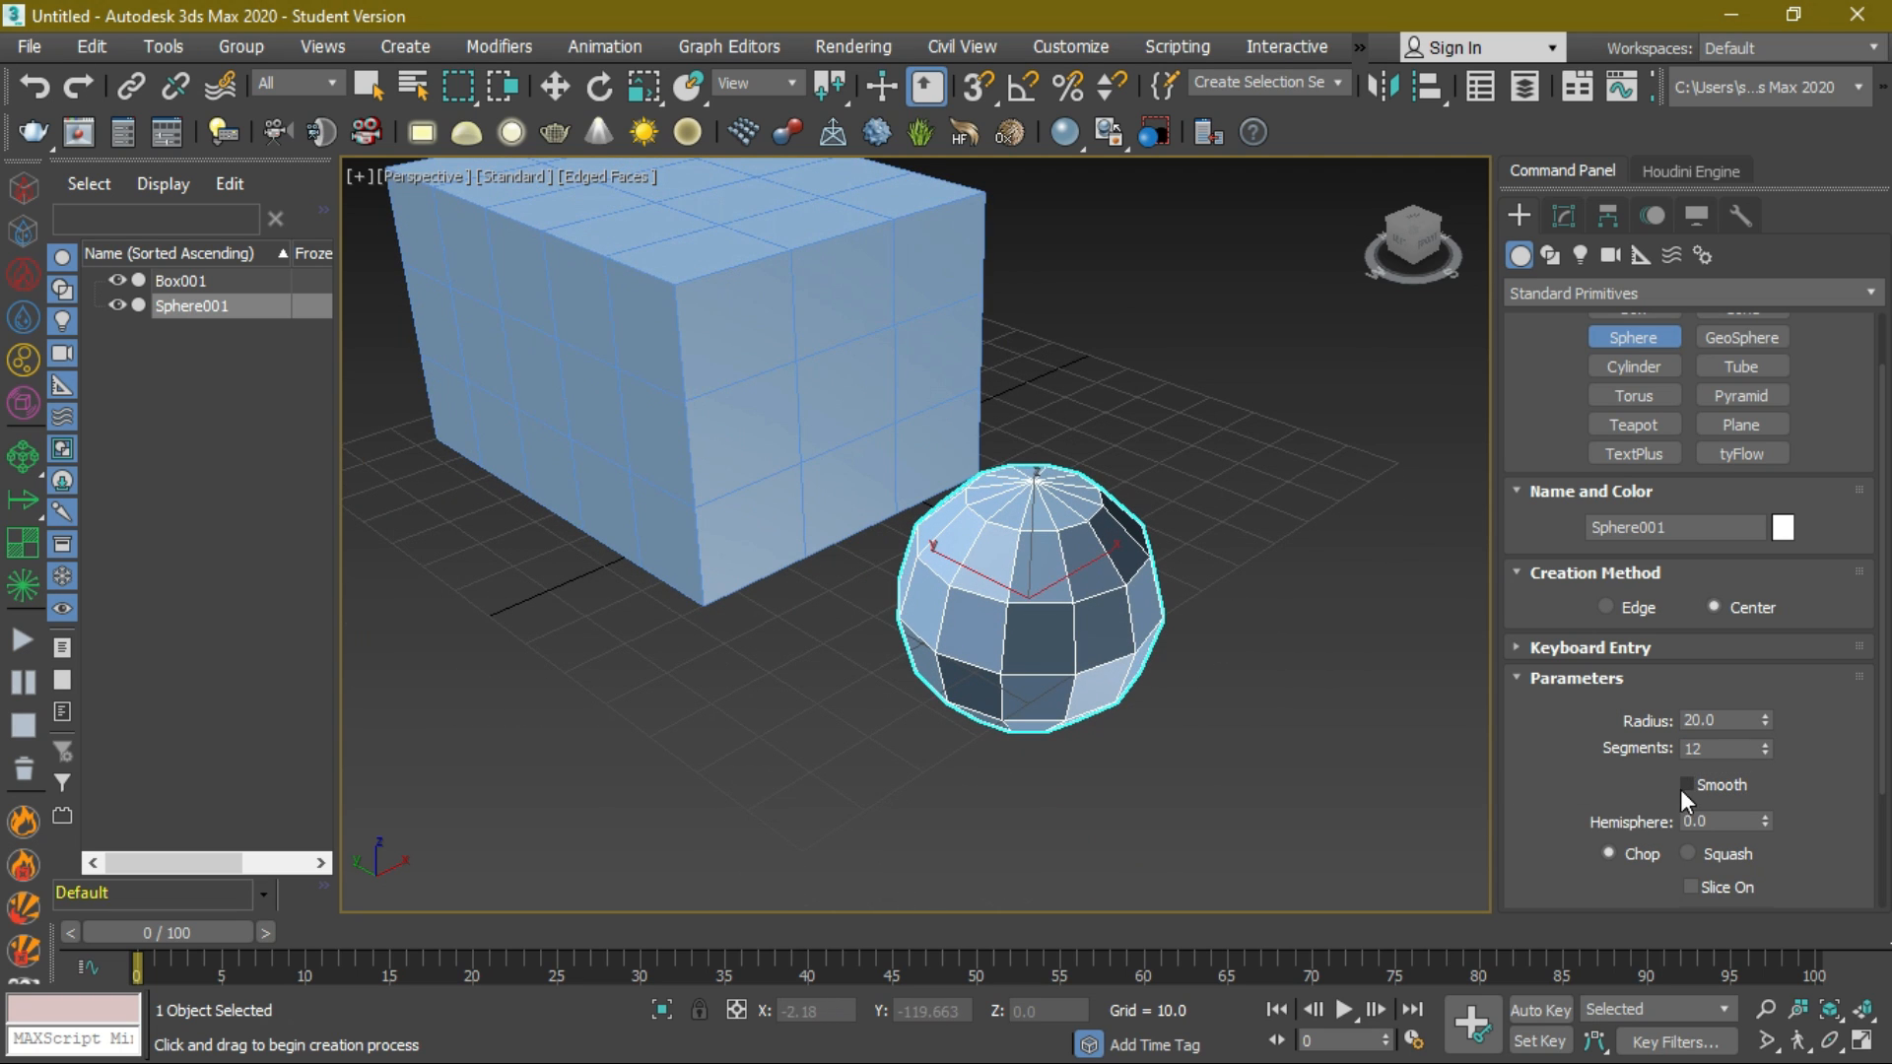
click(1686, 784)
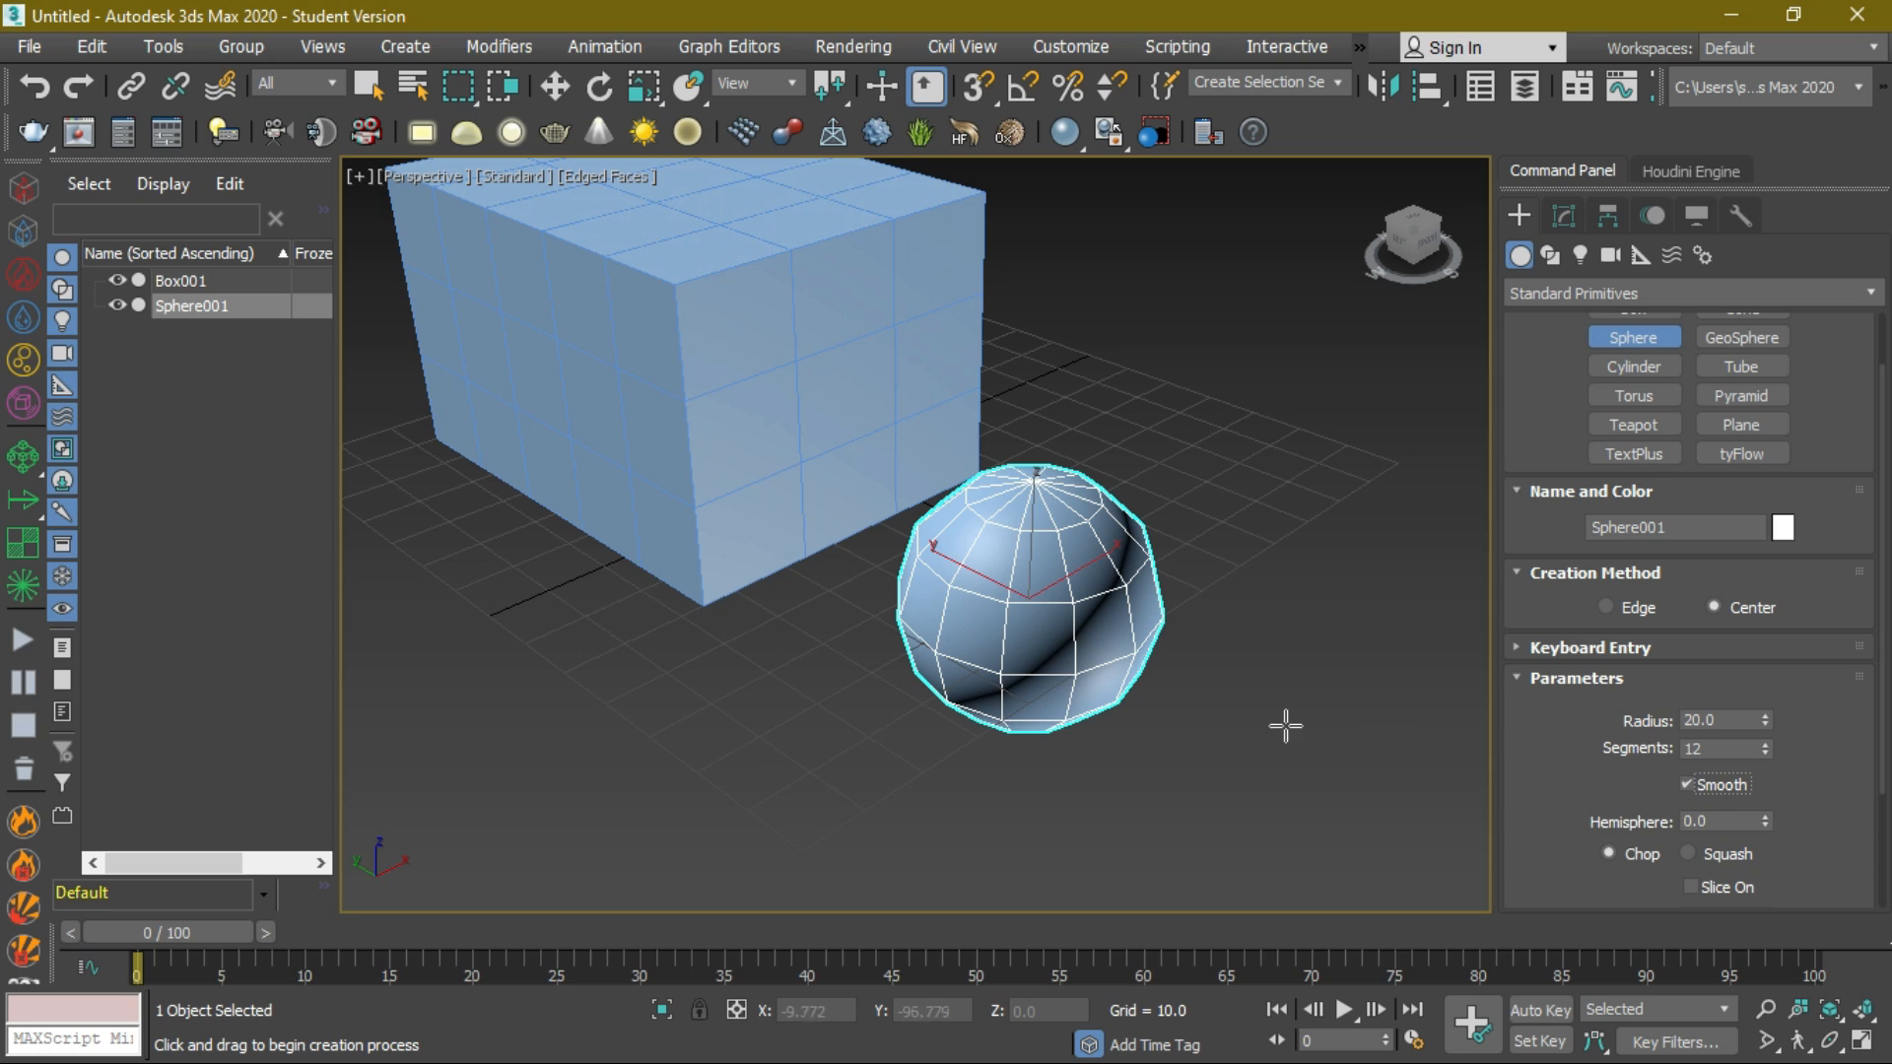
scroll(1608, 783, down, 2)
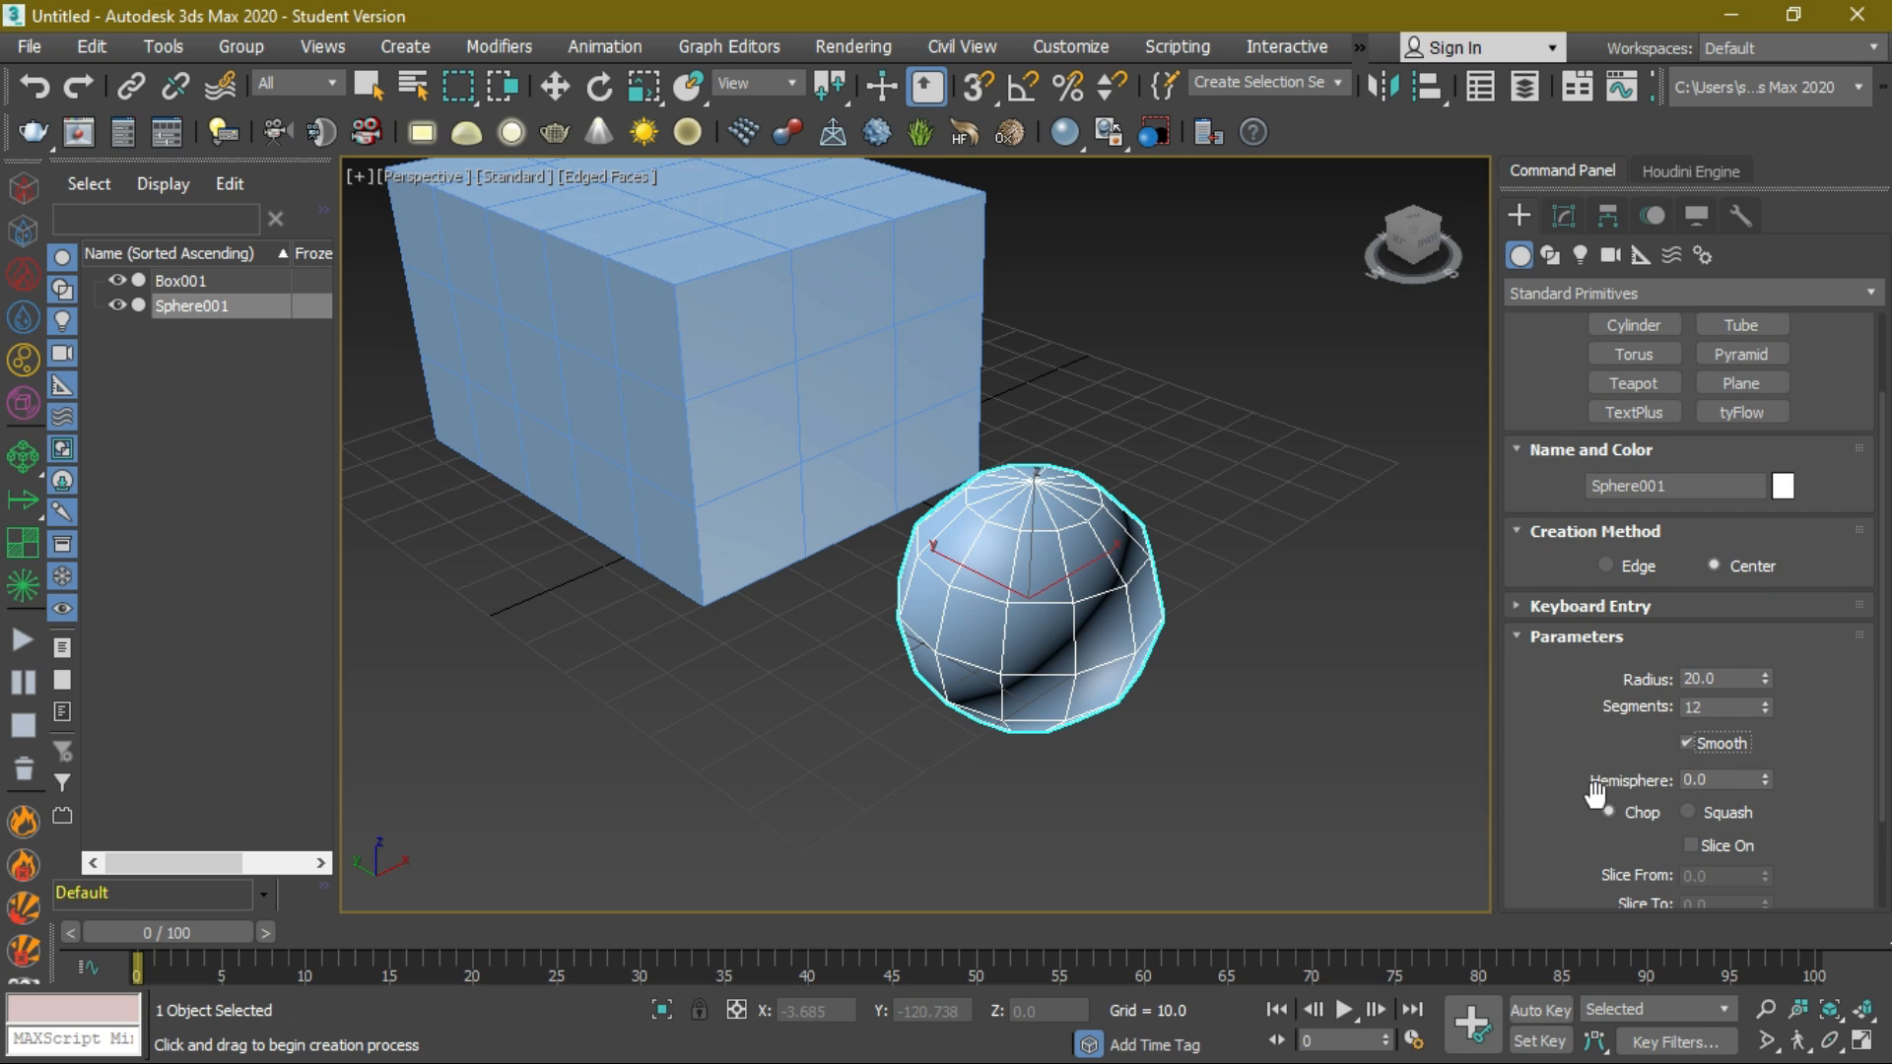
scroll(1596, 798, down, 1)
scroll(1765, 794, down, 1)
scroll(1765, 794, down, 1)
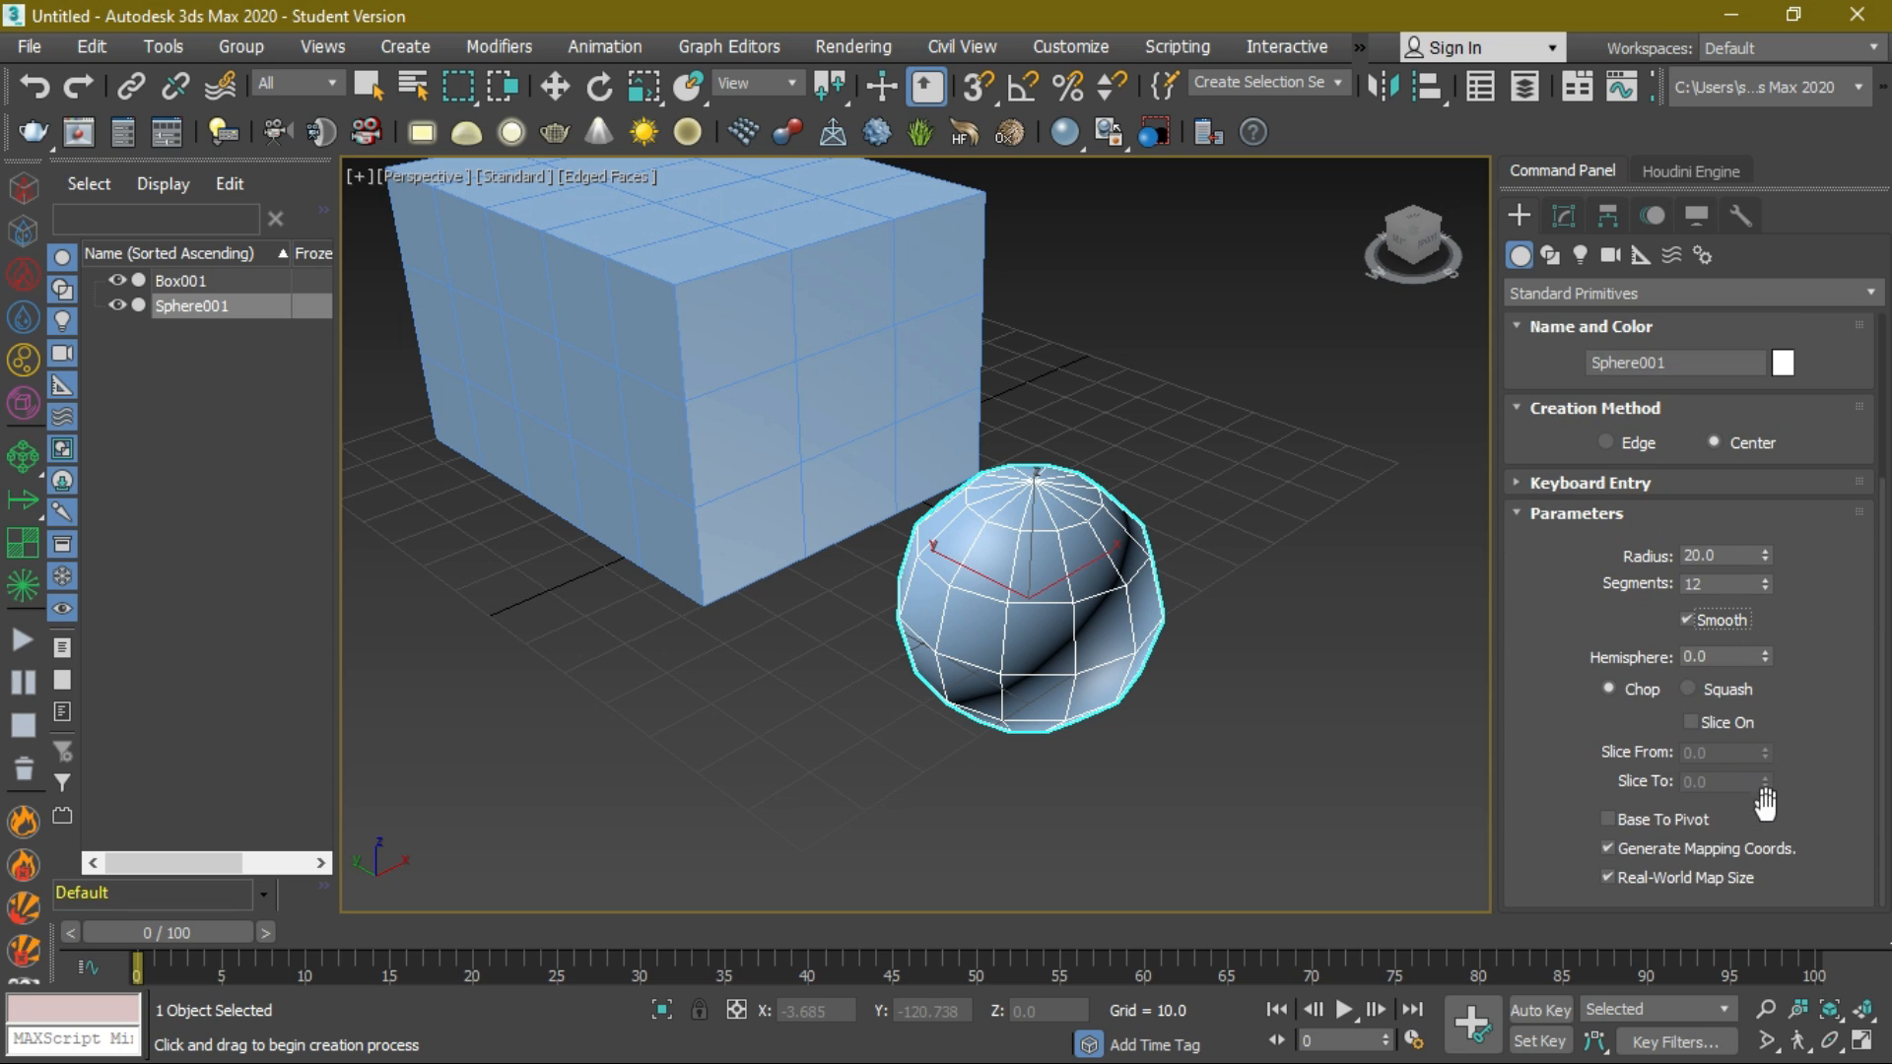
scroll(1552, 779, up, 6)
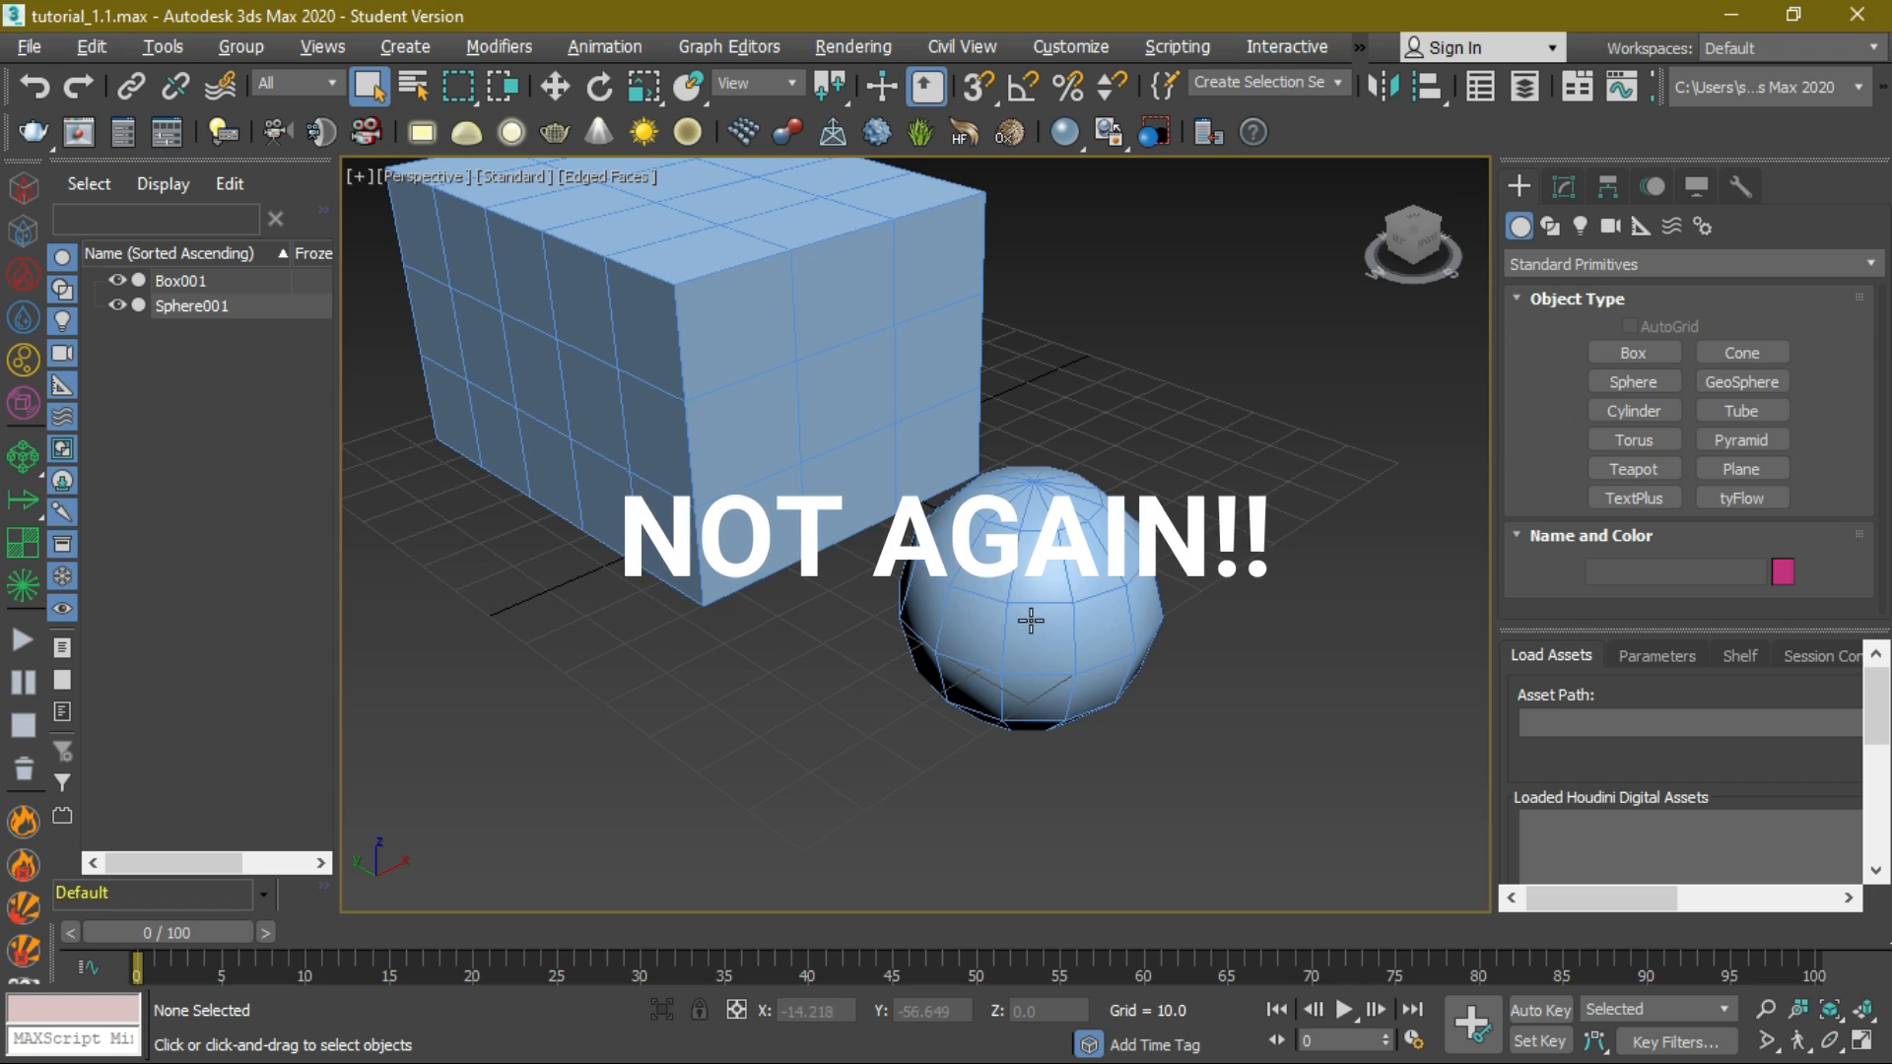
- Switch to Extended Primitives and create two Hedra beside the box, the second smaller and nearer to it
click(1557, 270)
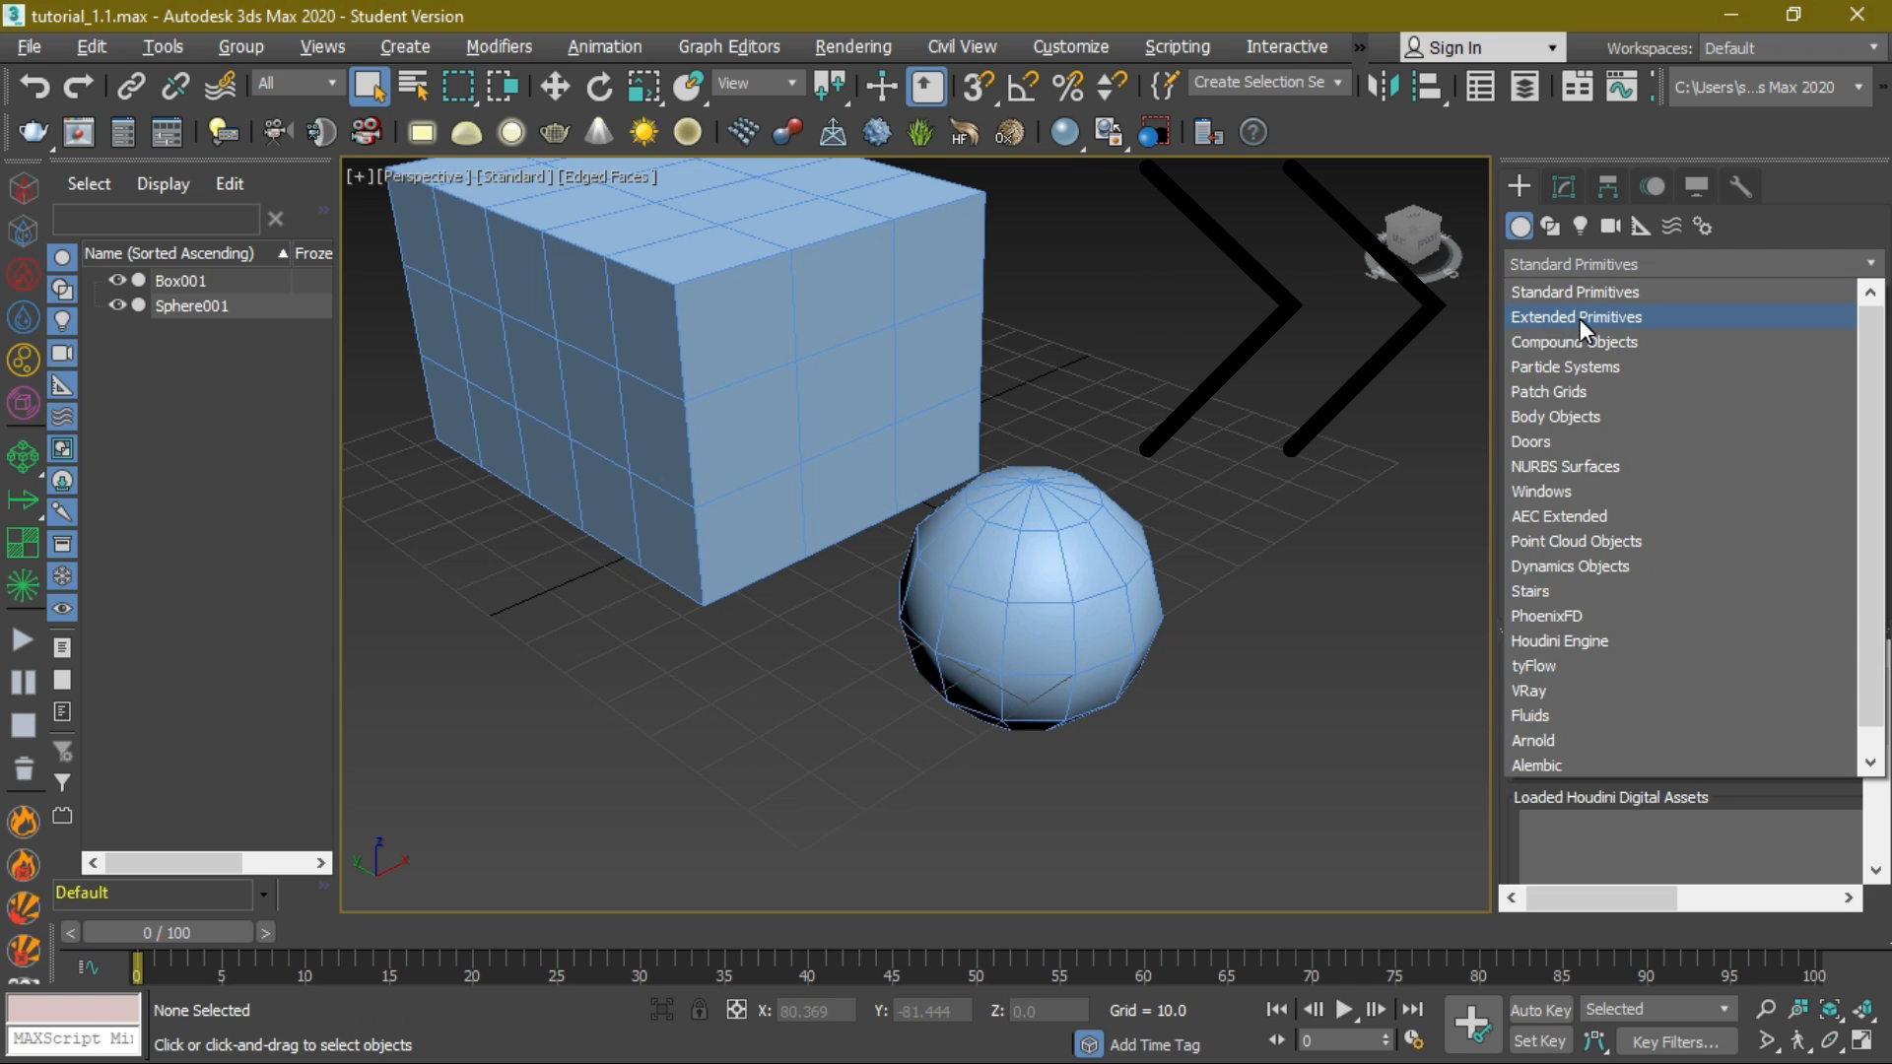
click(1580, 317)
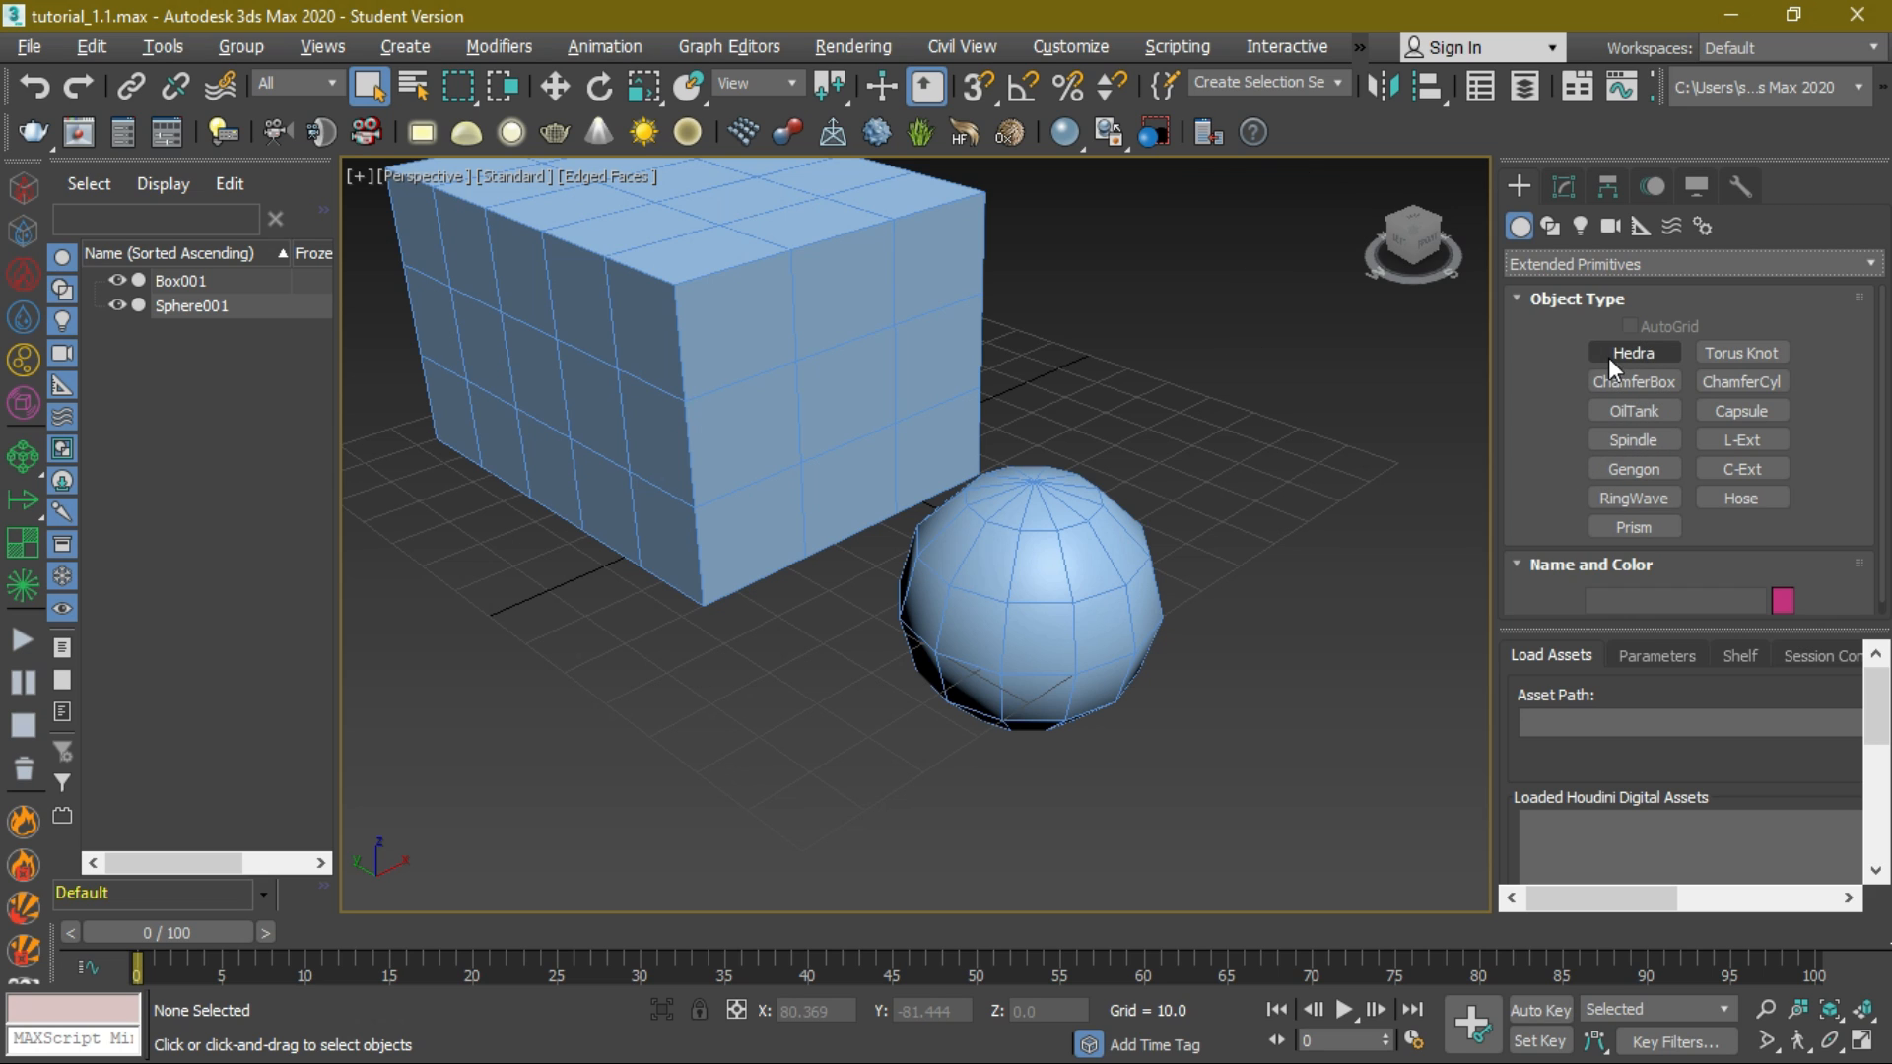
click(1634, 357)
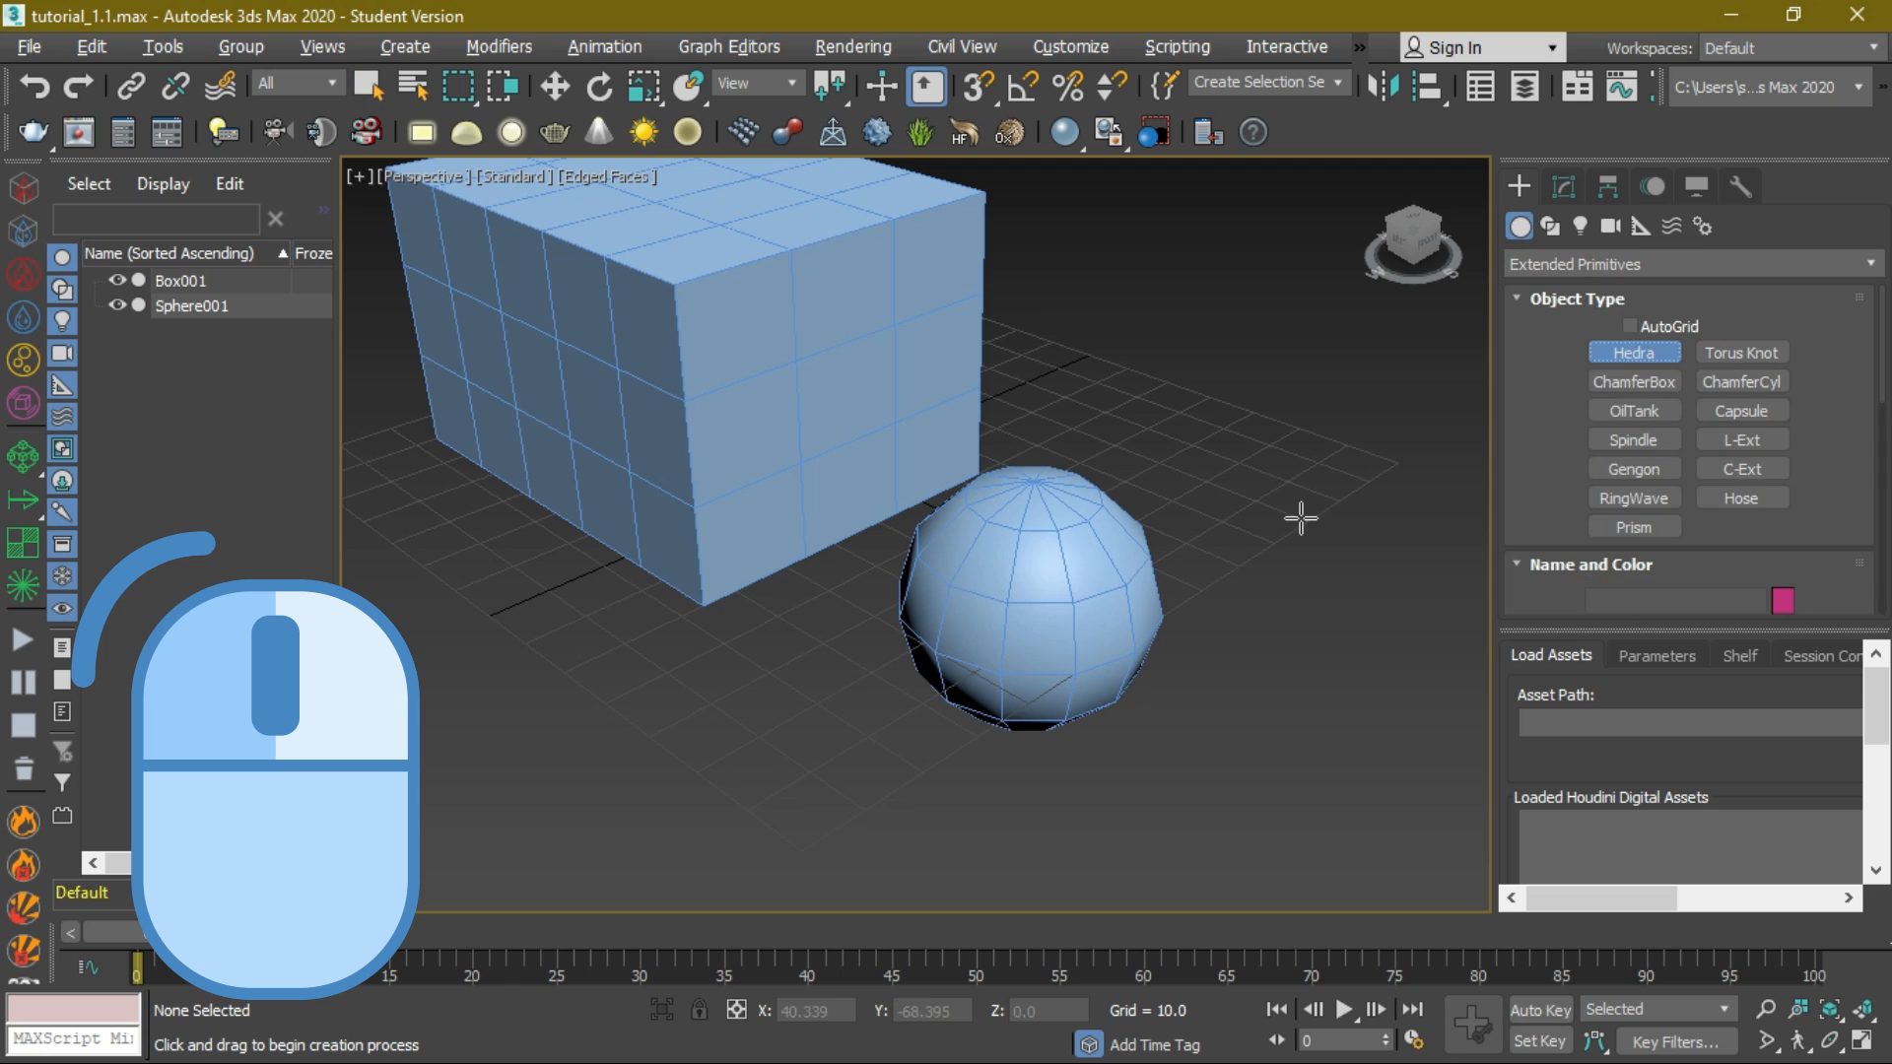
drag(483, 711, 665, 763)
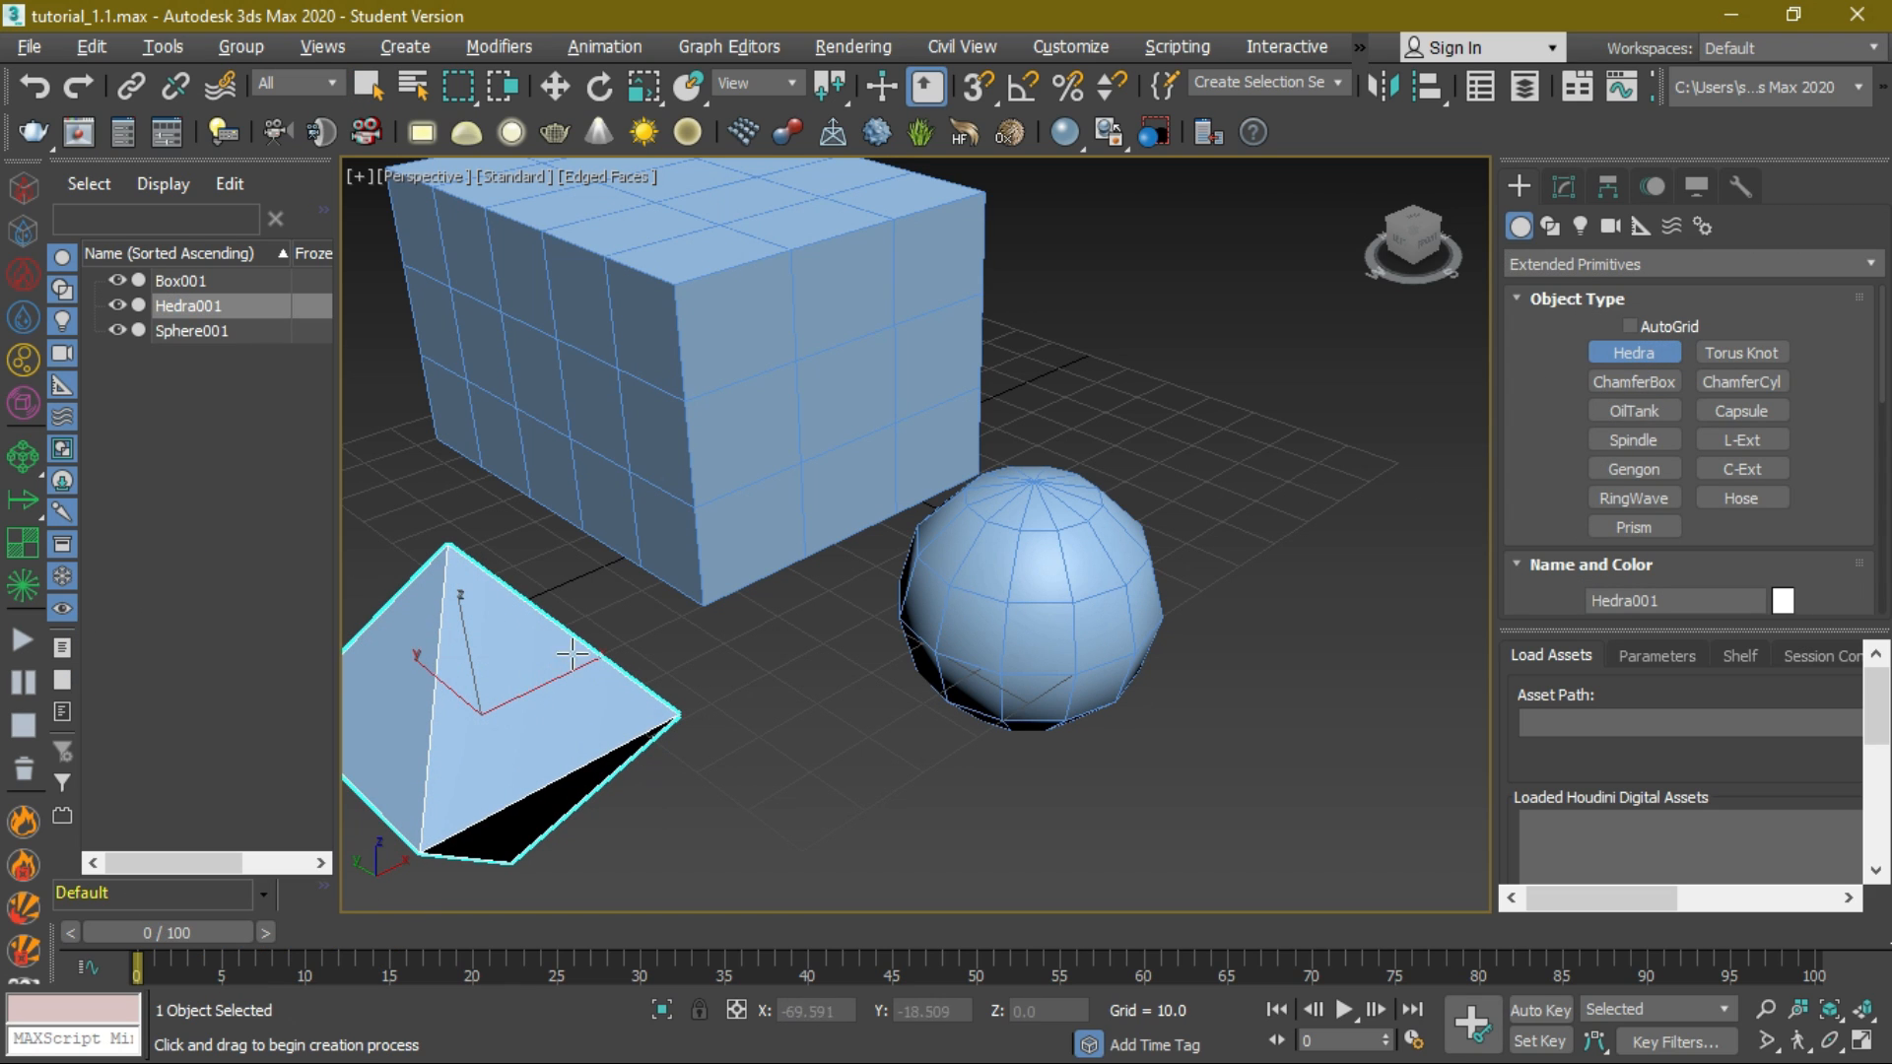
drag(658, 569, 709, 665)
scroll(649, 623, down, 3)
middle_drag(663, 619, 860, 578)
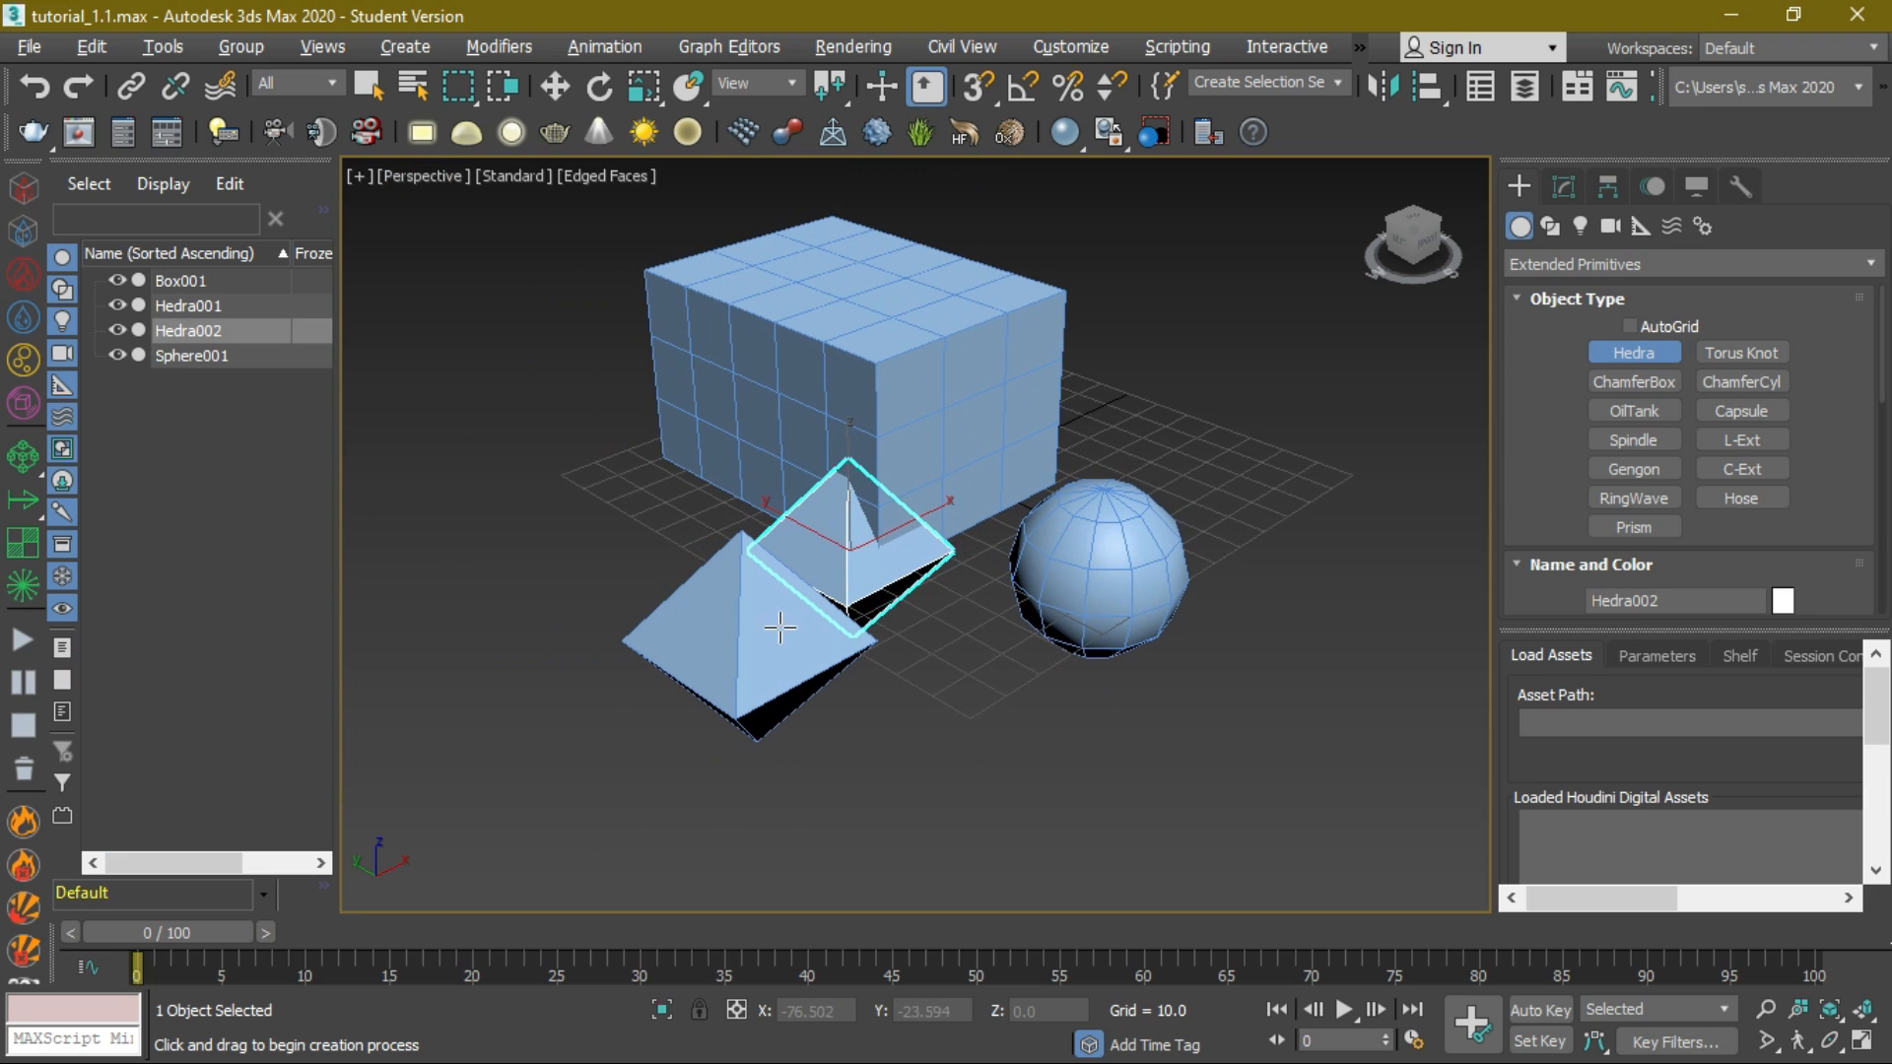
- Create a tall OilTank in front of the box, between the larger Hedra and the sphere
scroll(735, 734, up, 3)
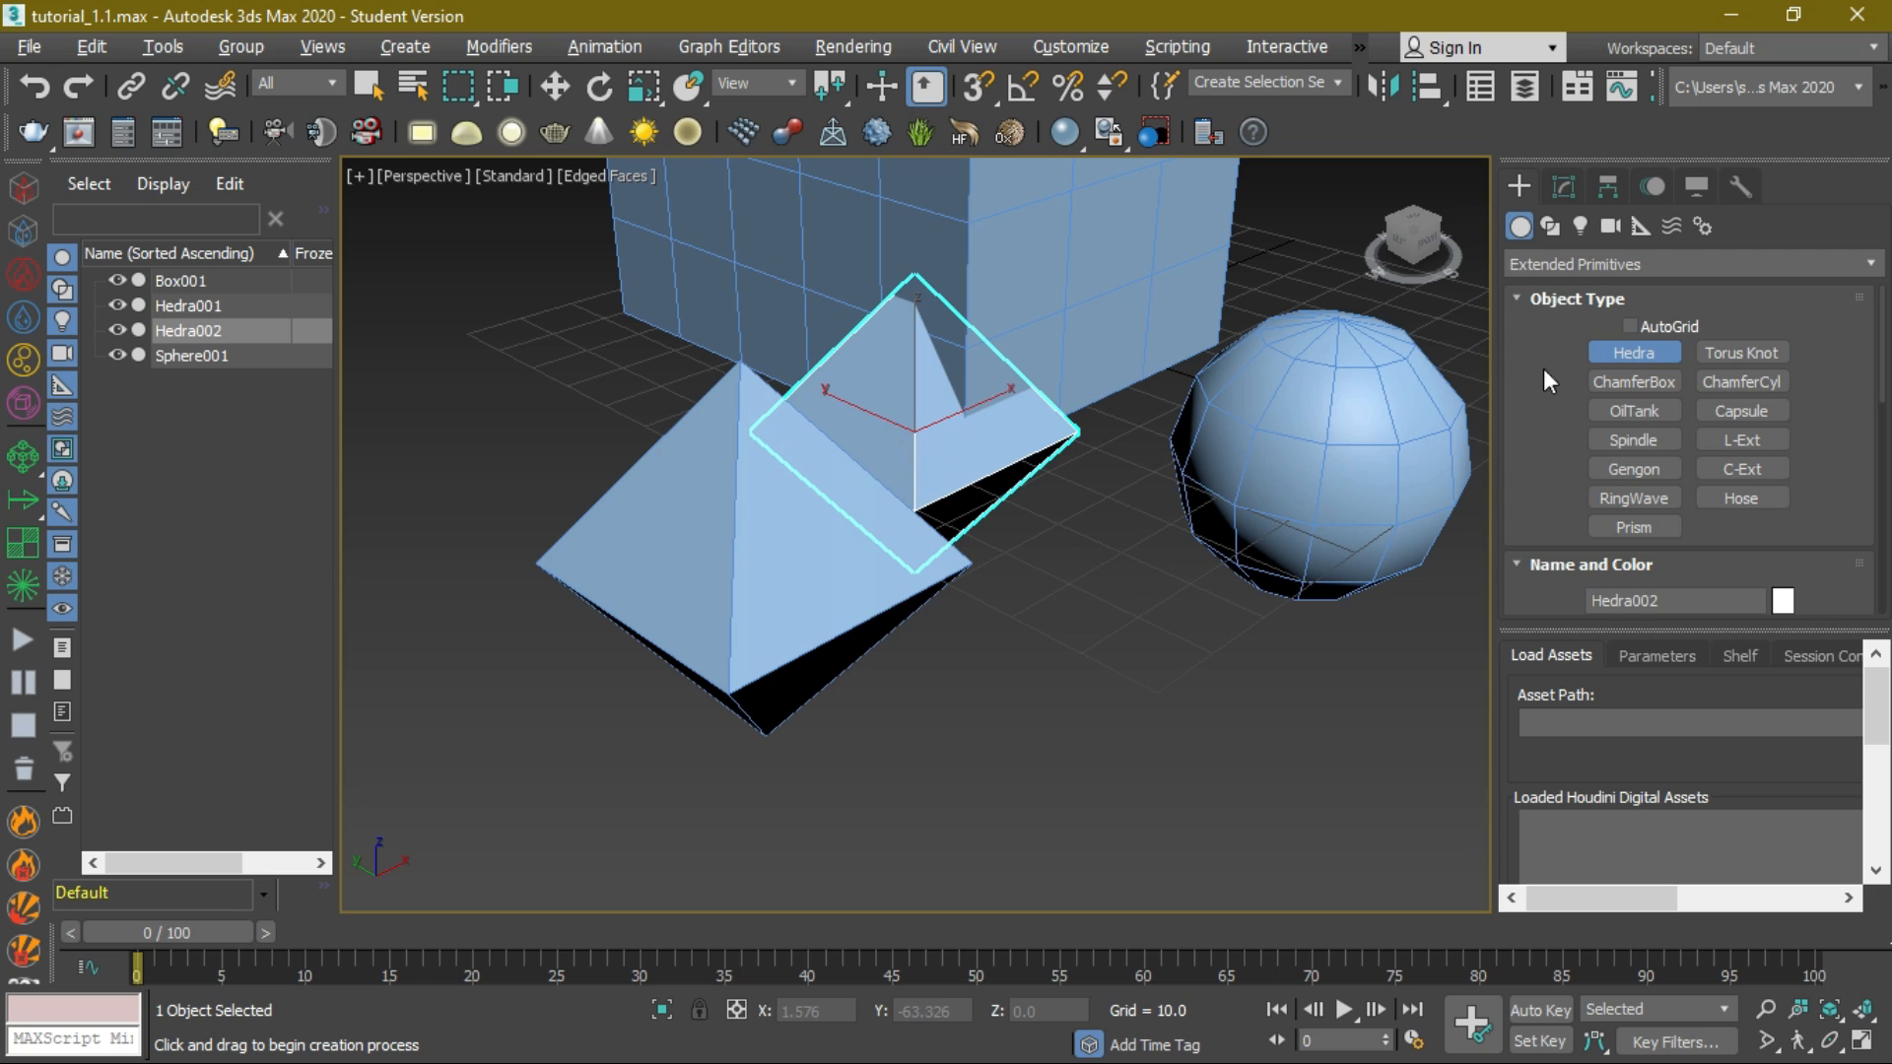
click(1636, 411)
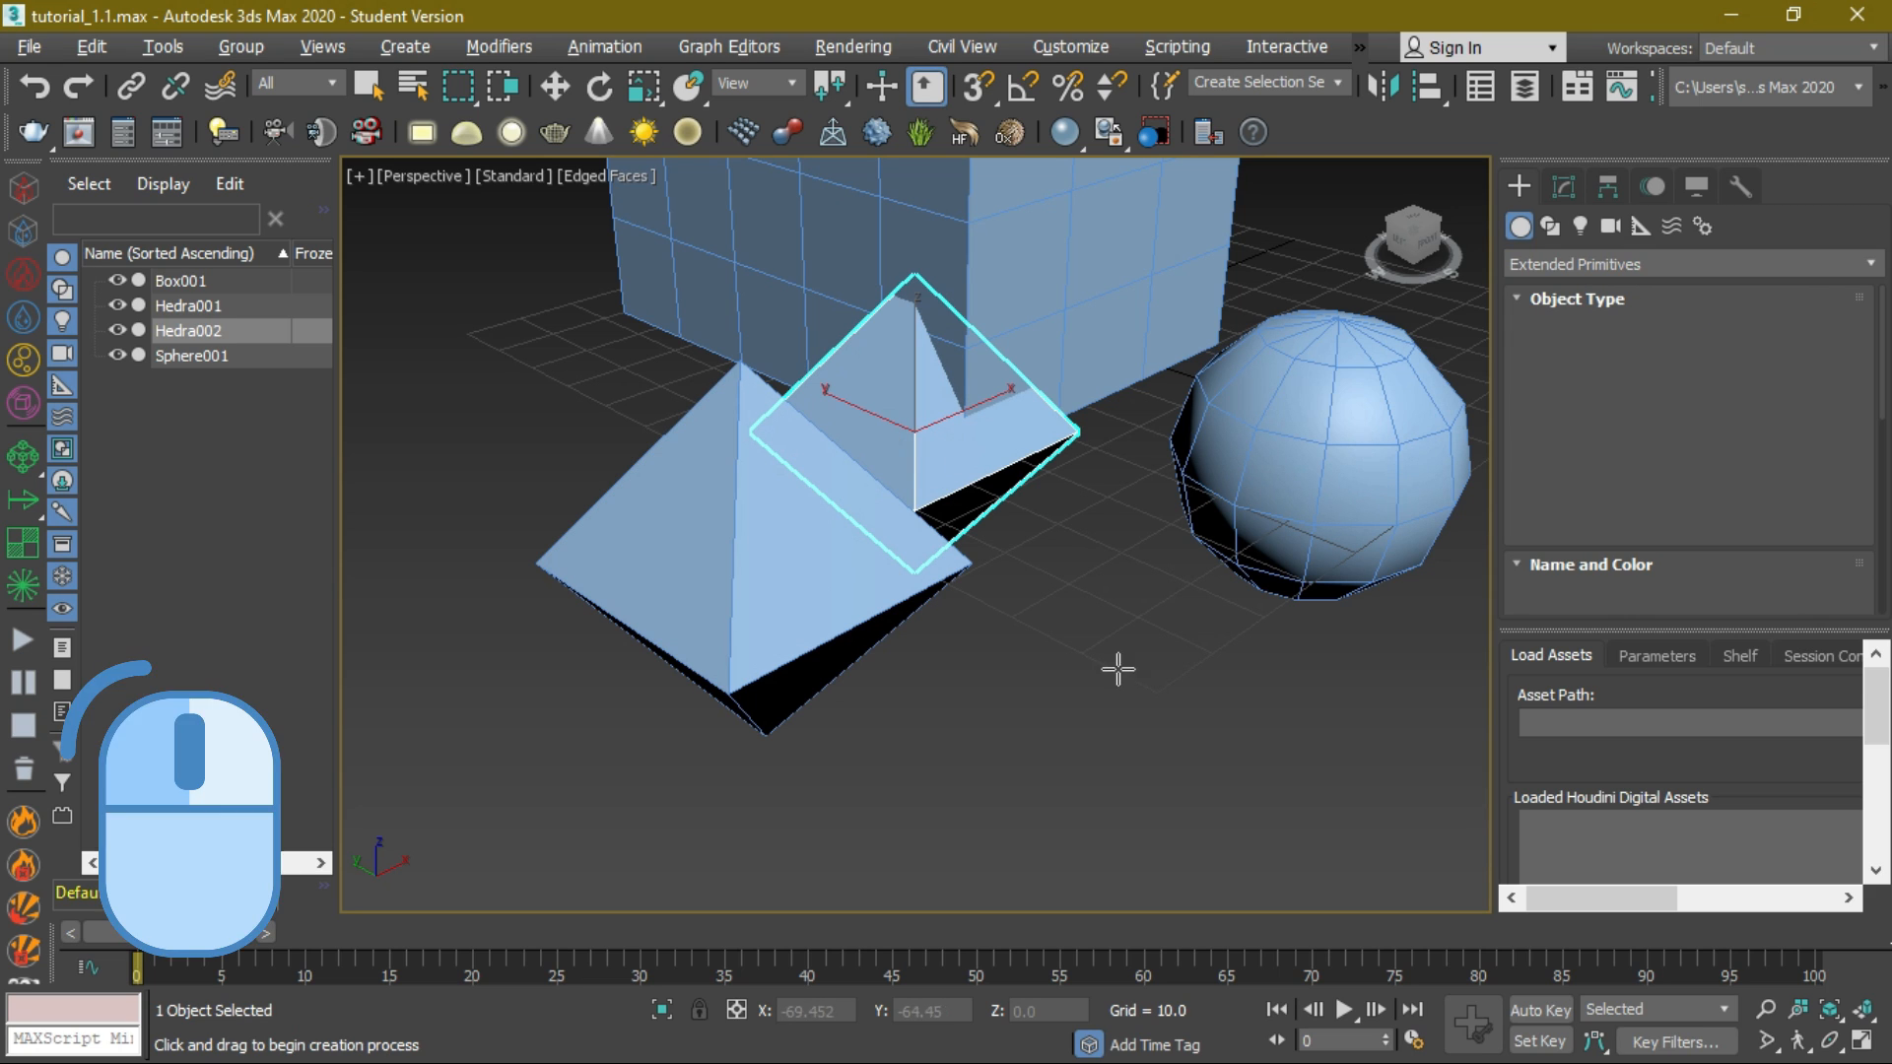
drag(1075, 658, 1172, 698)
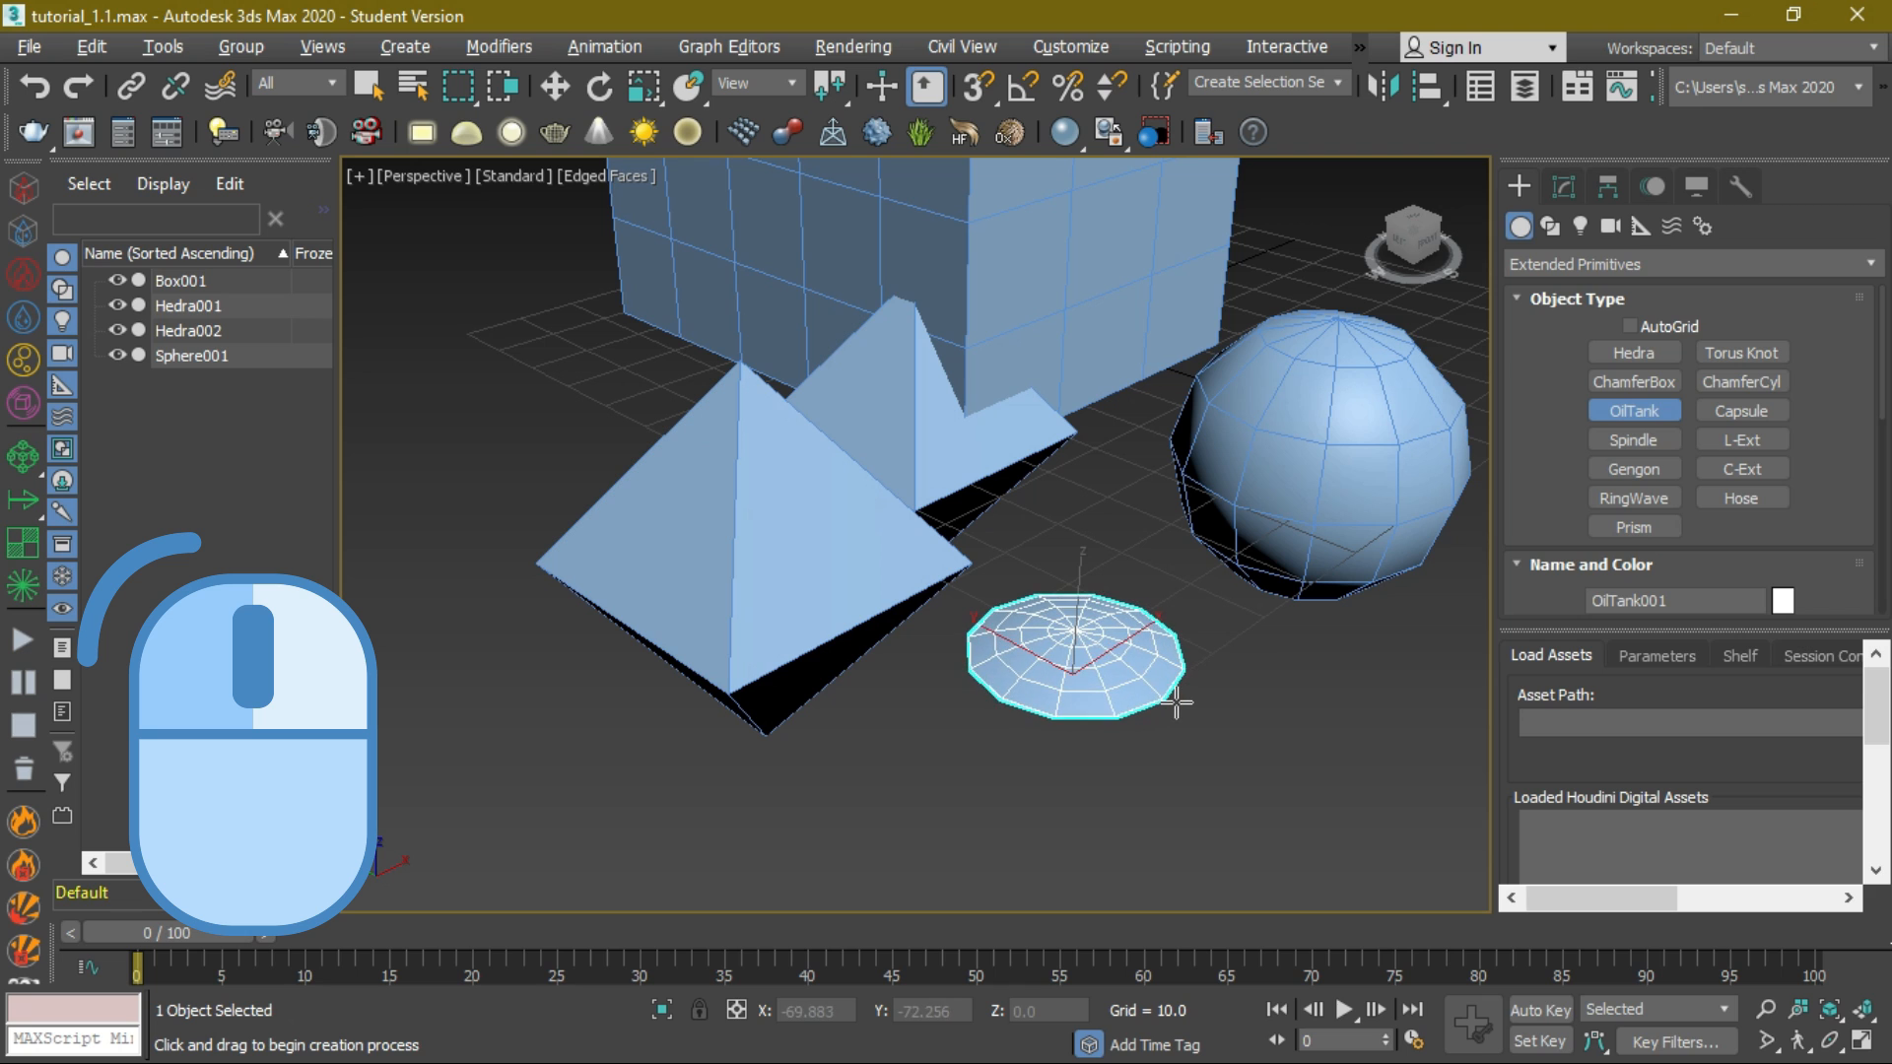
click(1183, 370)
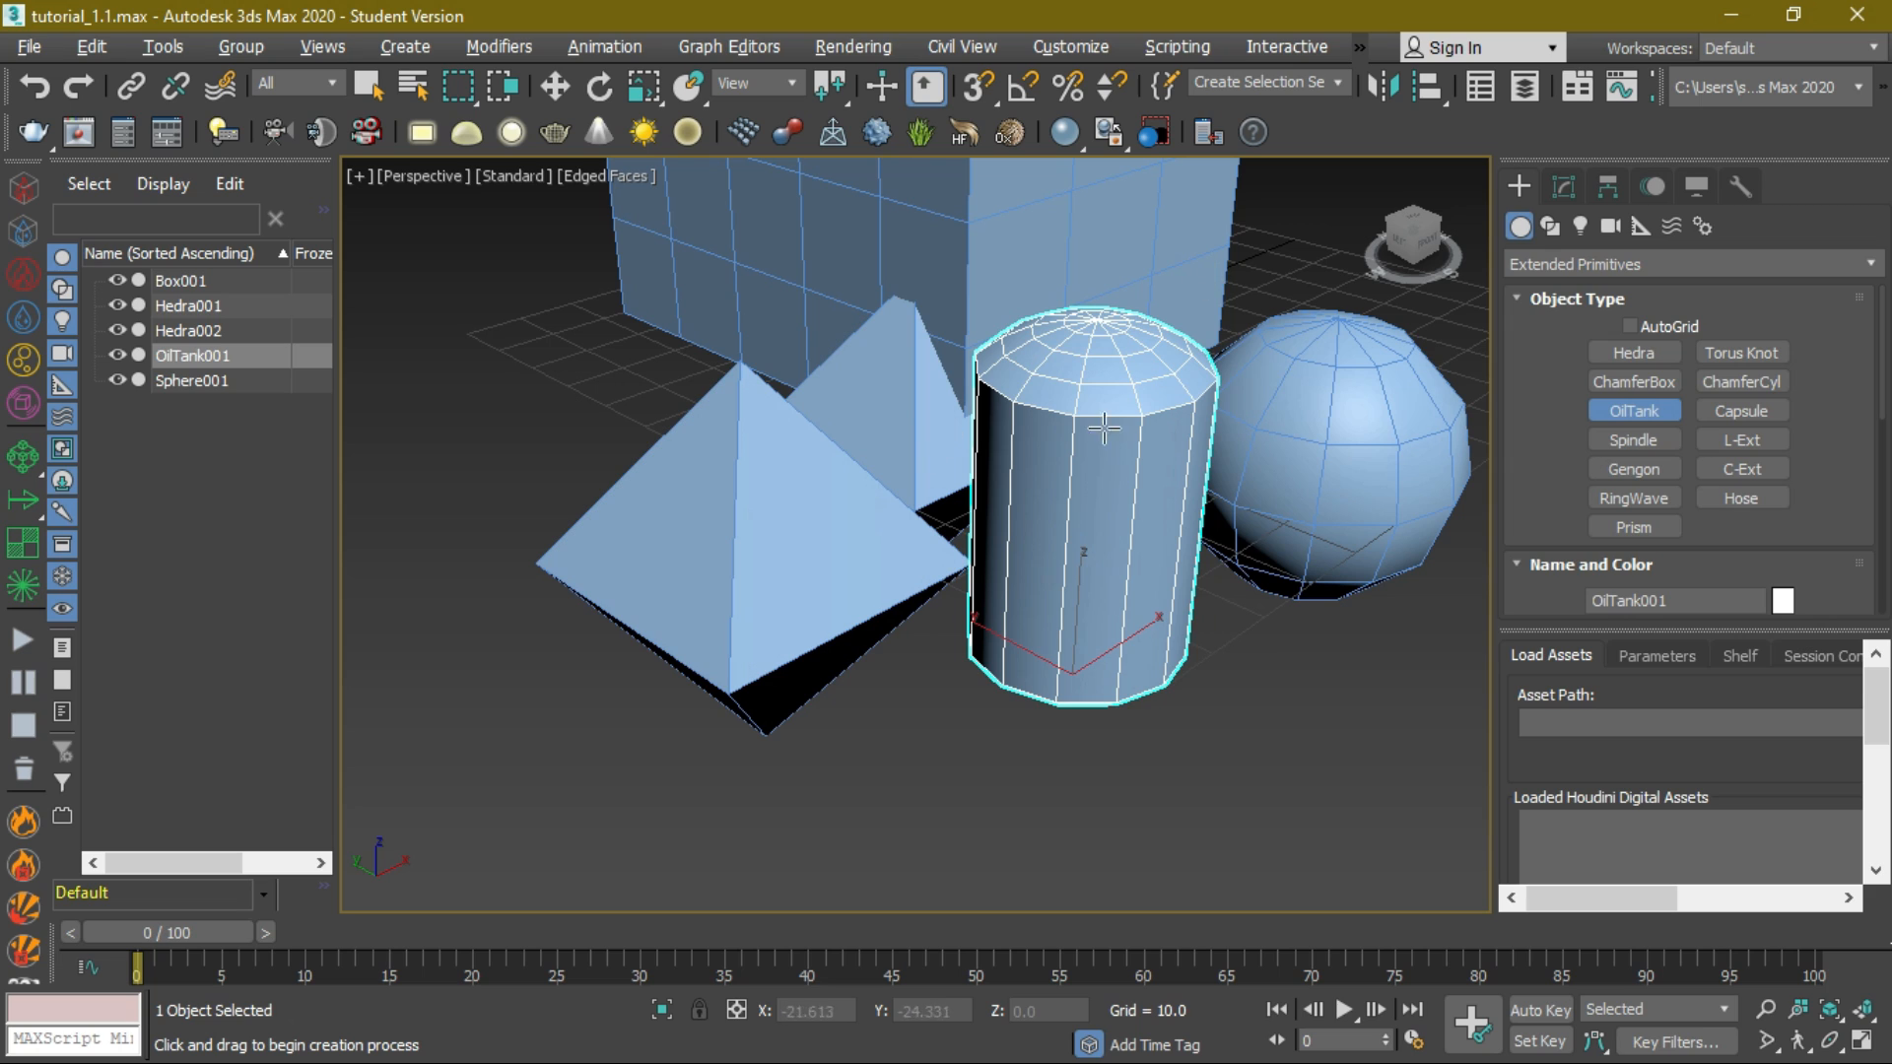
- Switch the geometry category back to Standard Primitives and return to object selection
click(1567, 260)
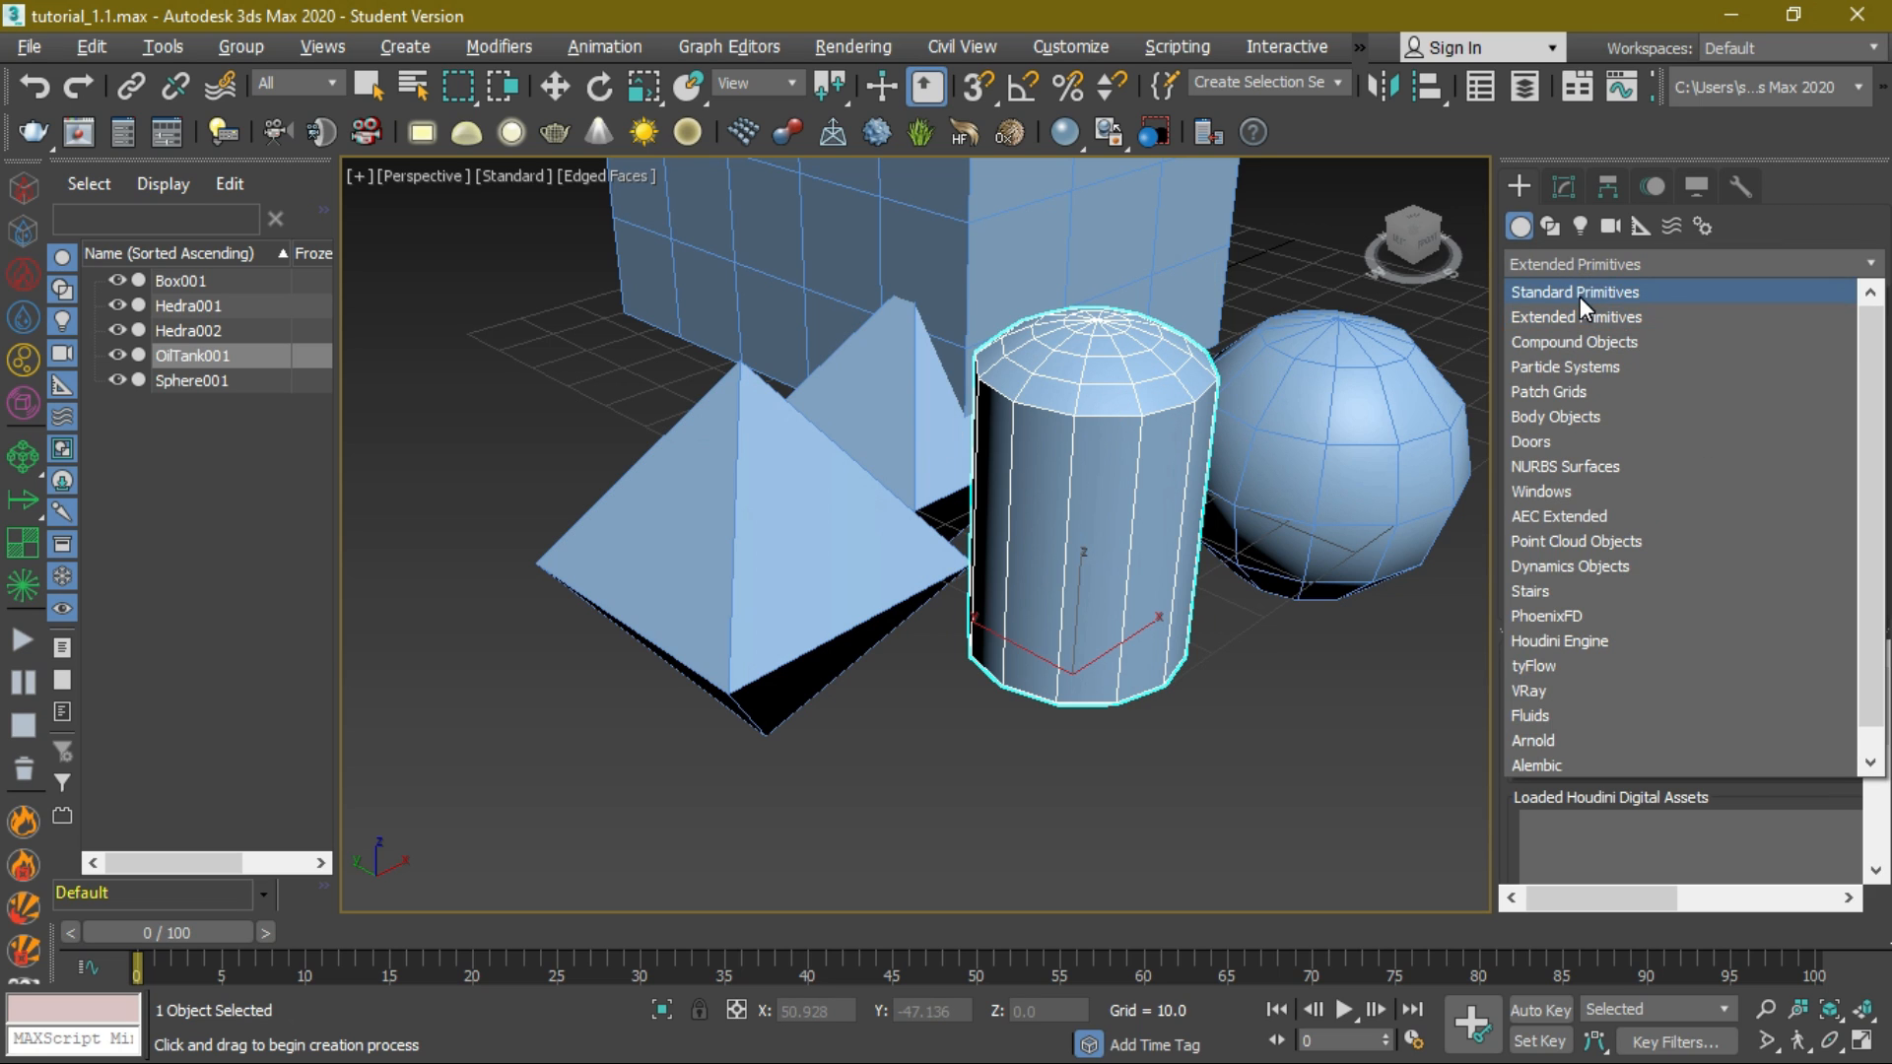
click(1581, 294)
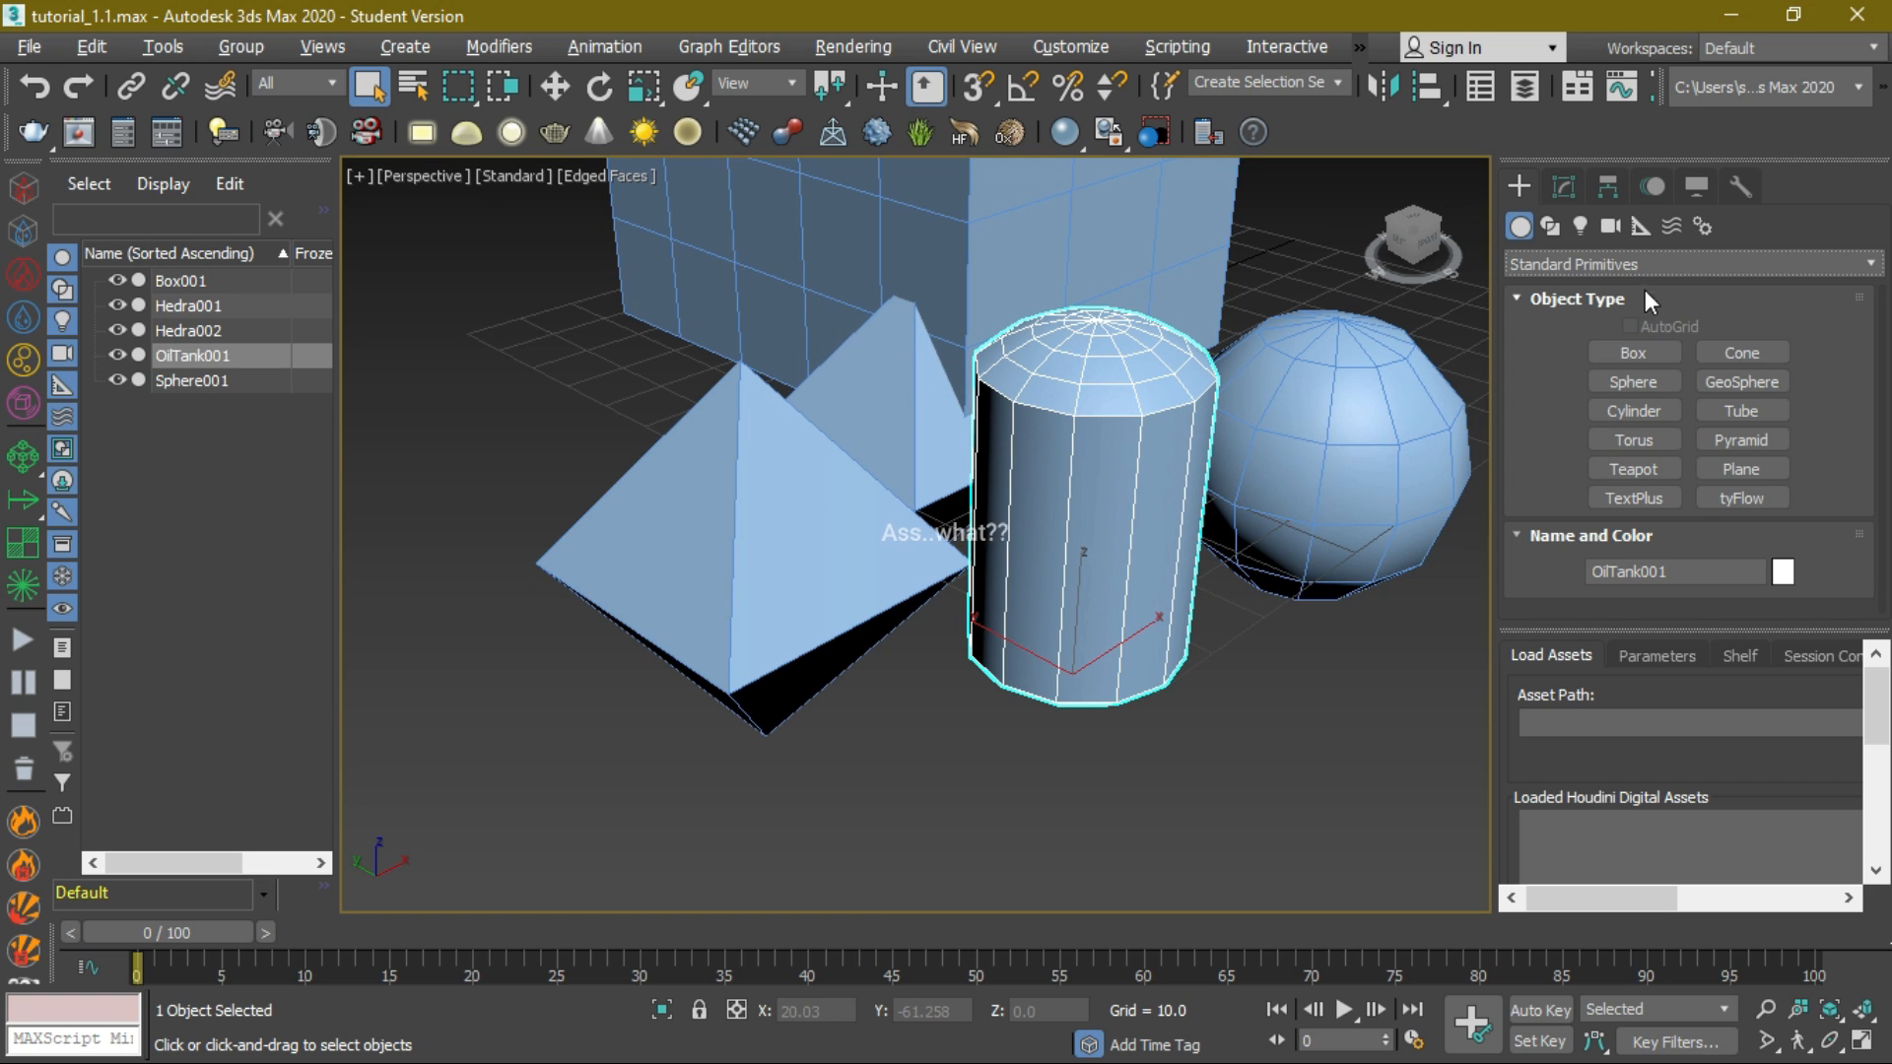
scroll(1259, 382, down, 3)
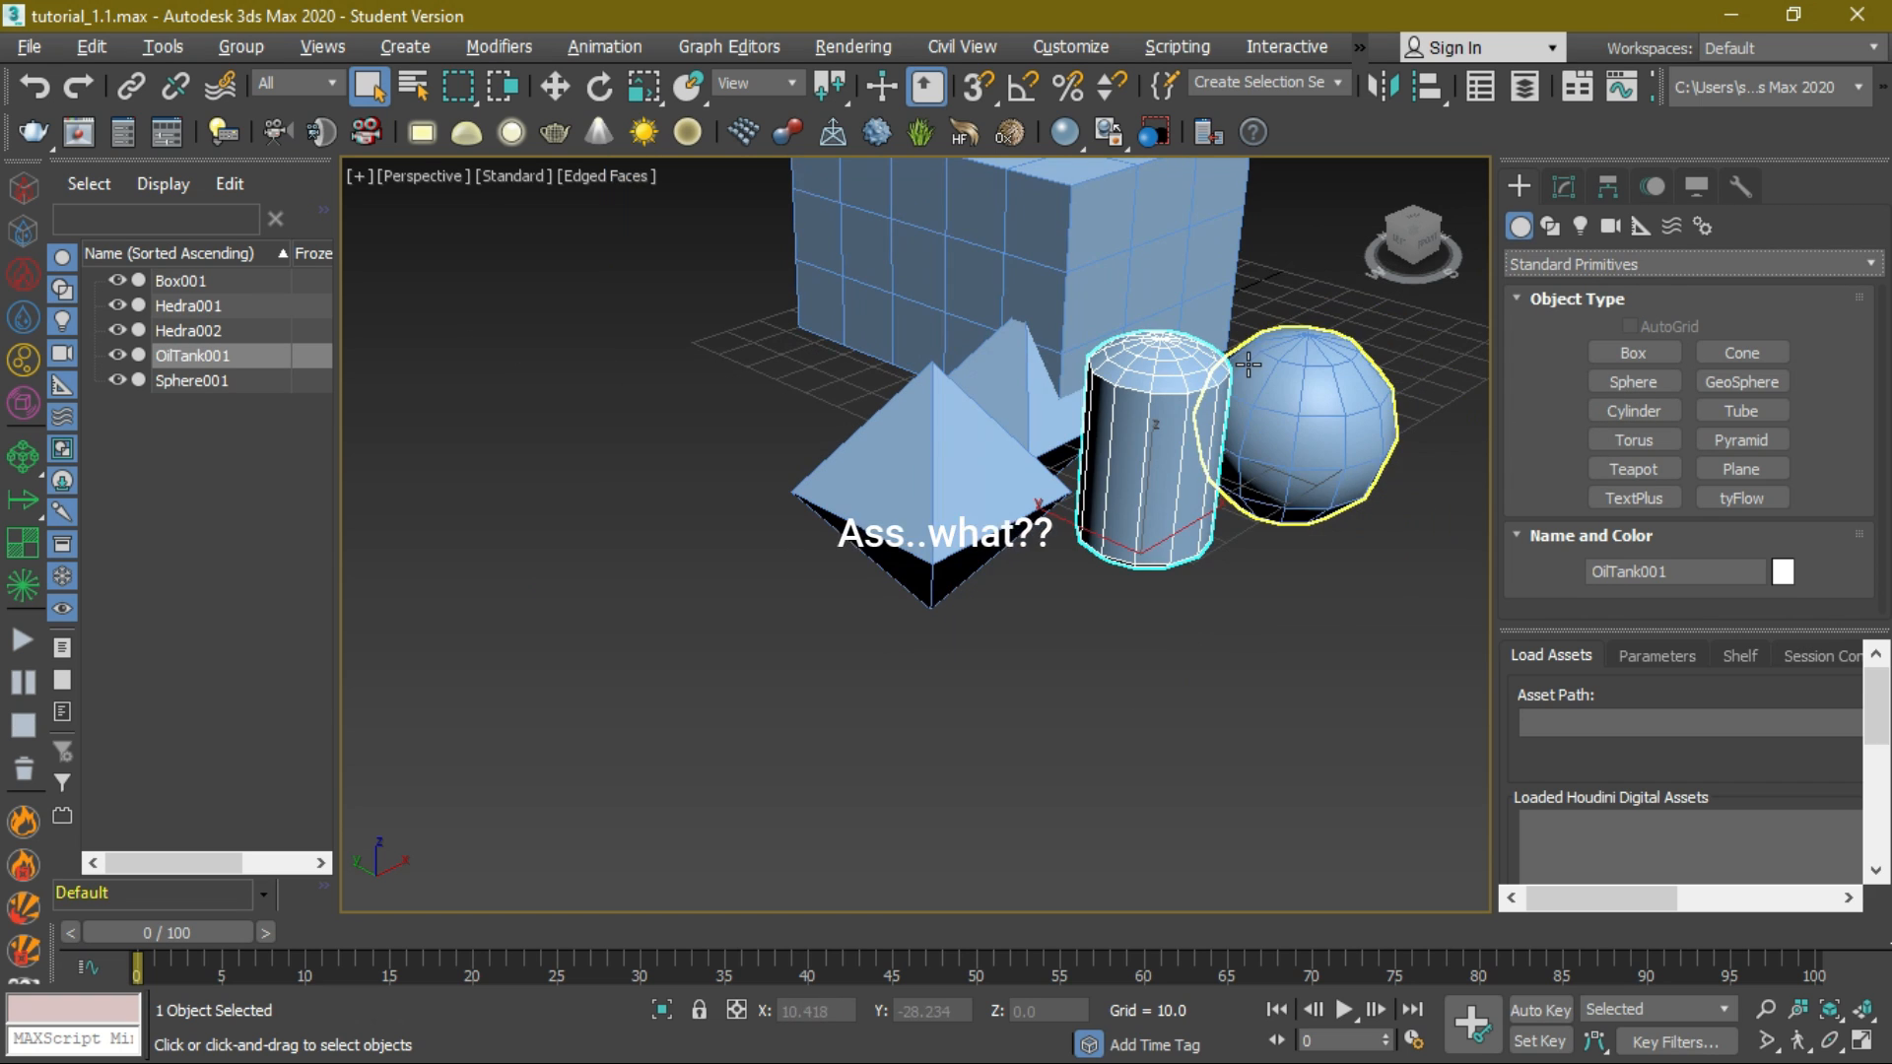
click(1584, 273)
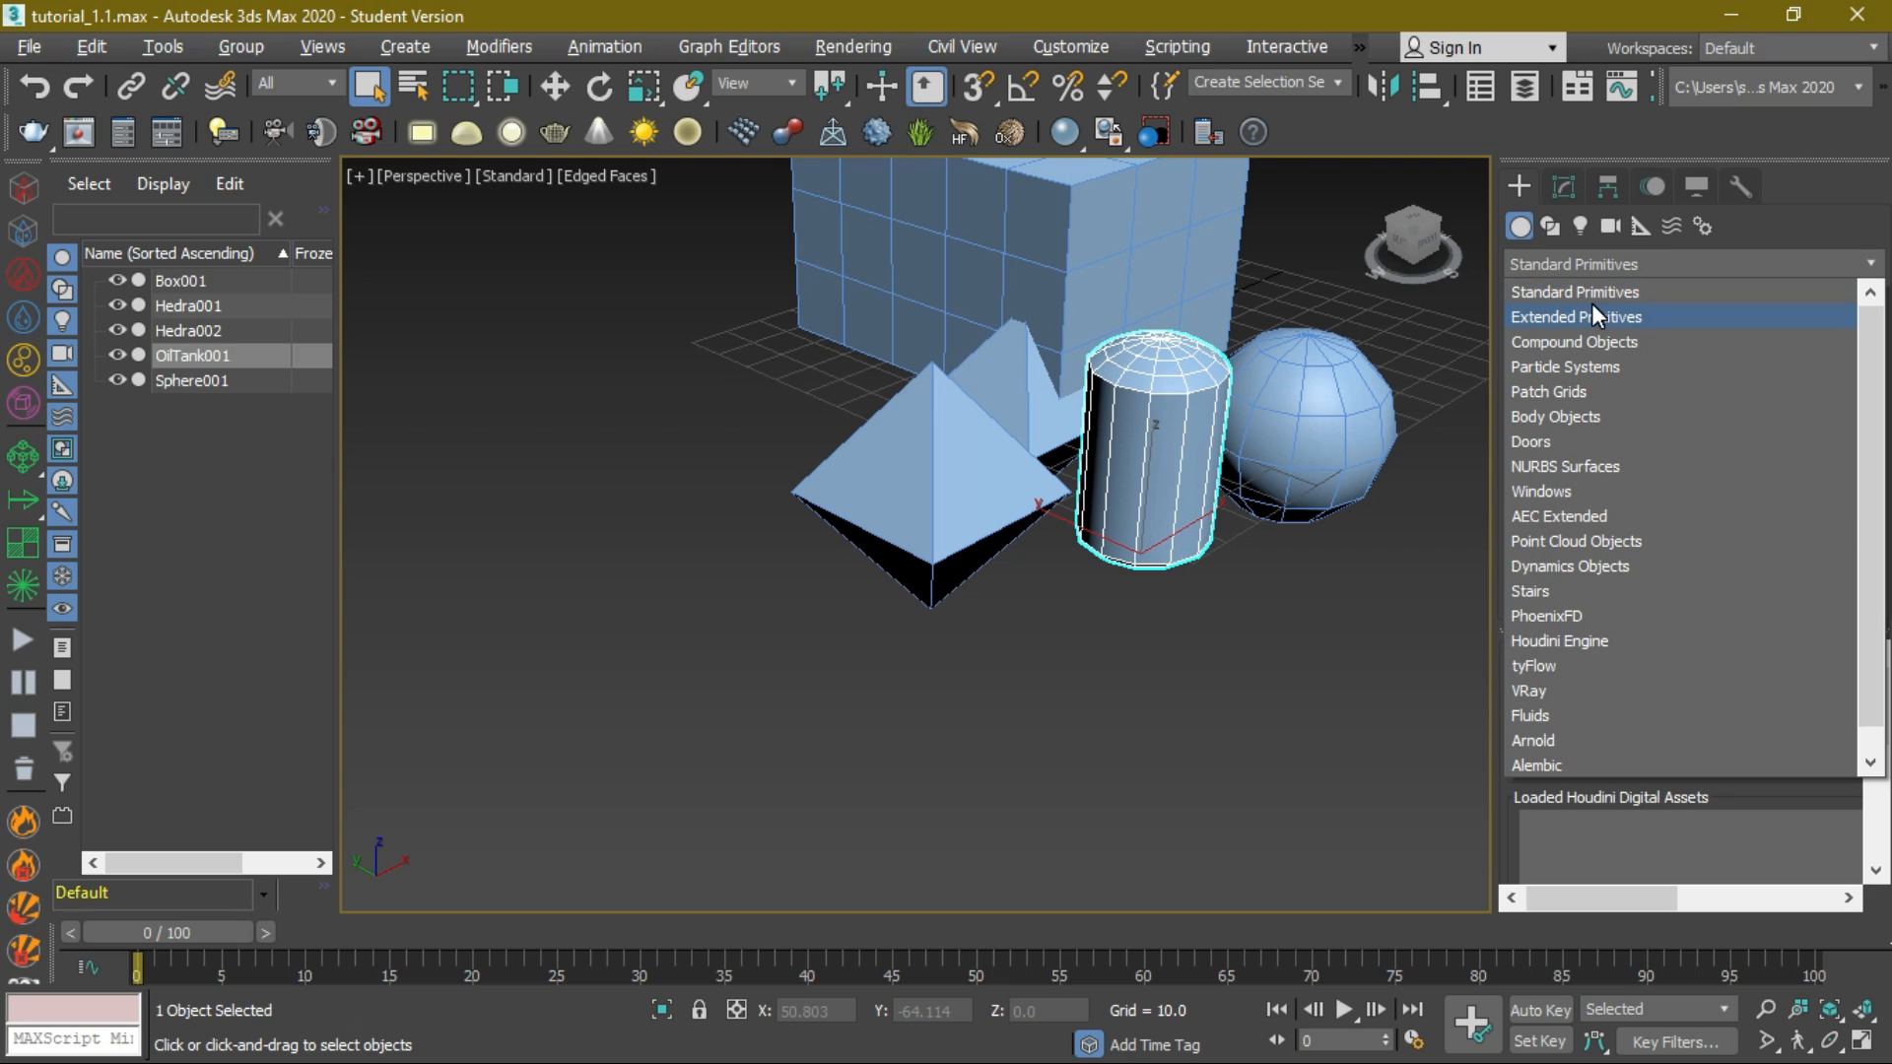
click(1652, 290)
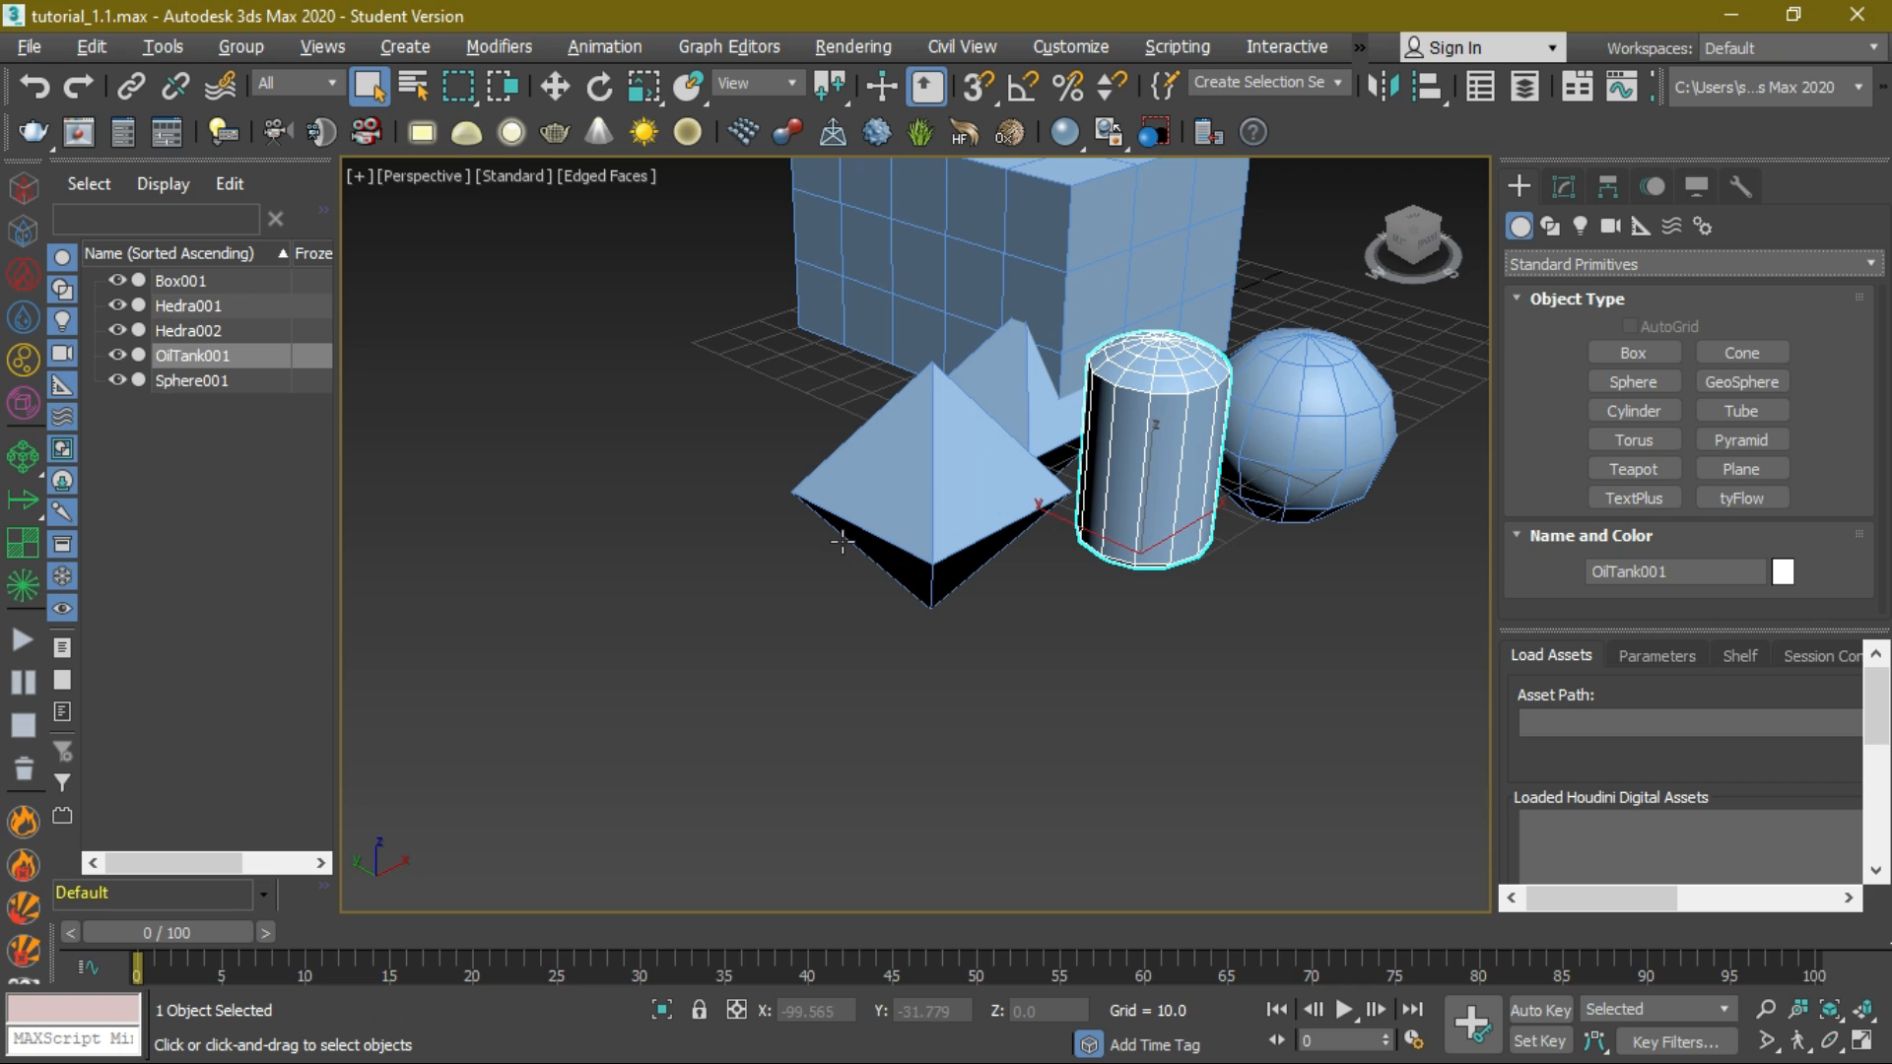
key(q)
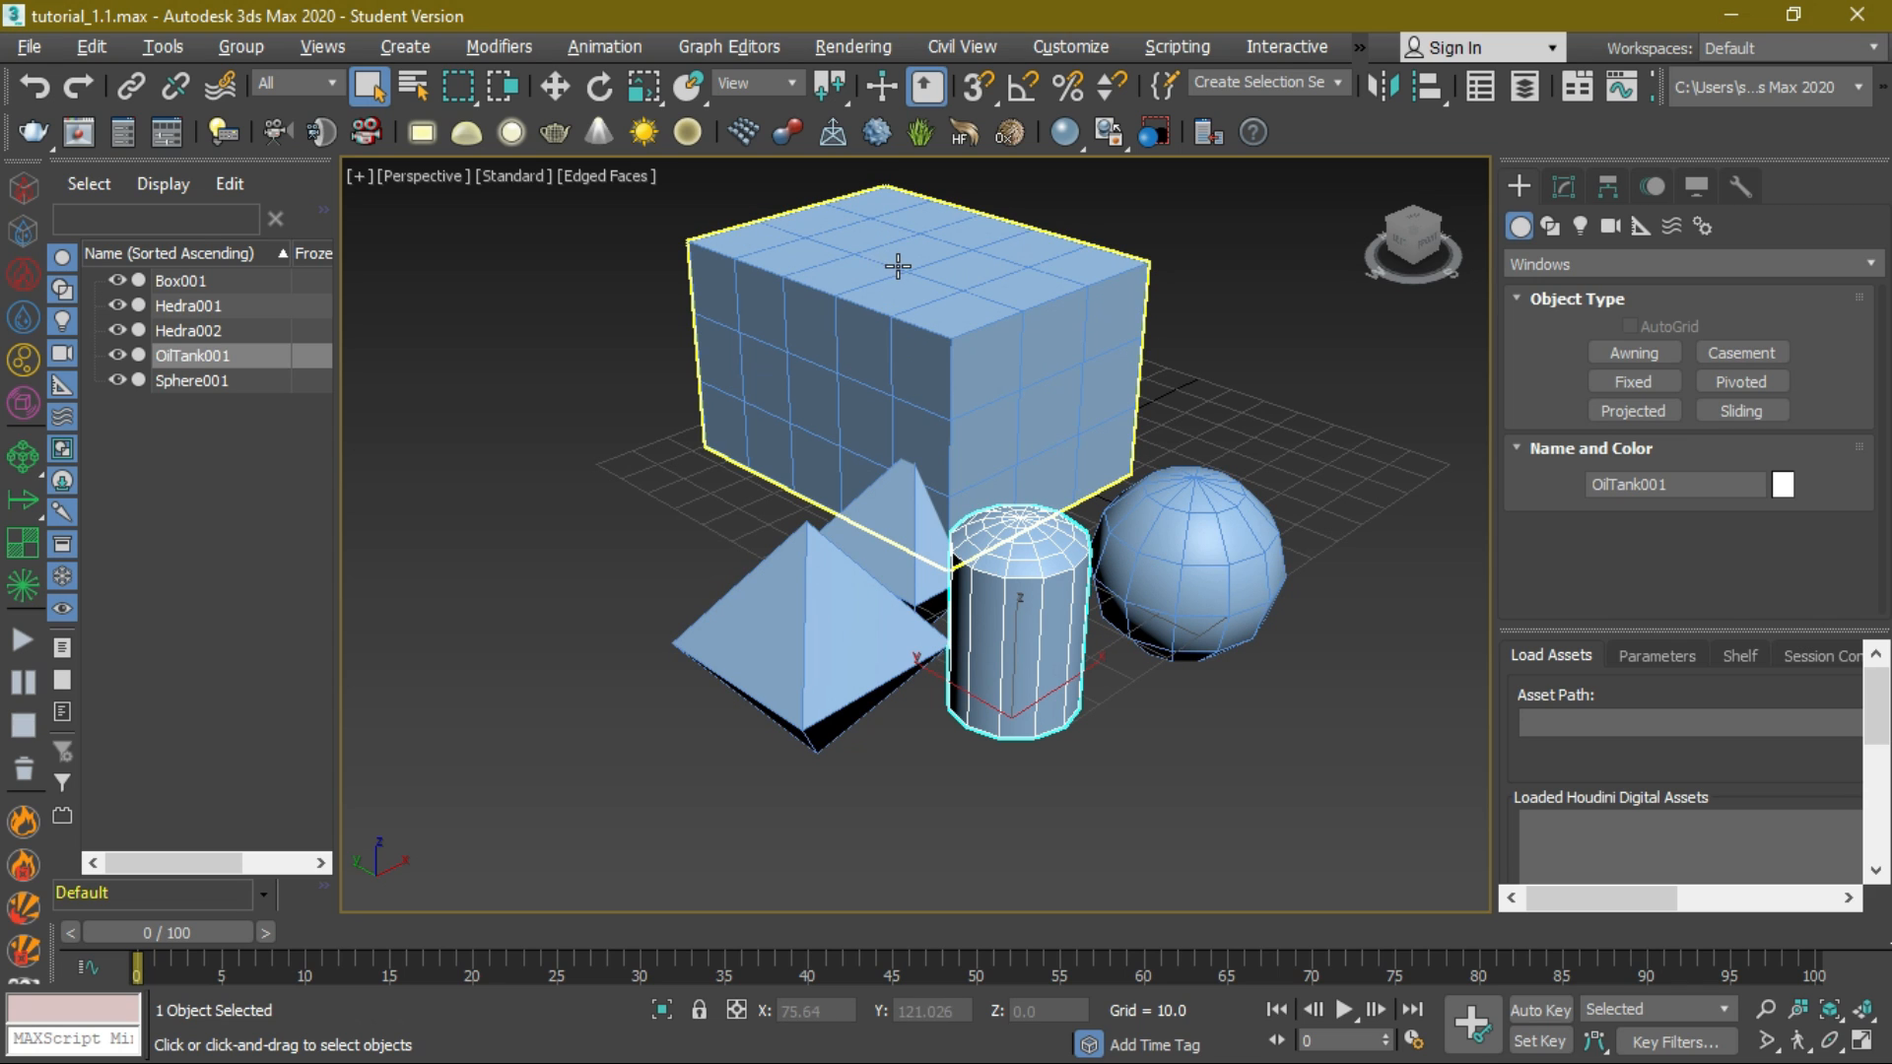
- Select the sphere and start aligning it to the box, with Center for both the current and target object
click(1198, 532)
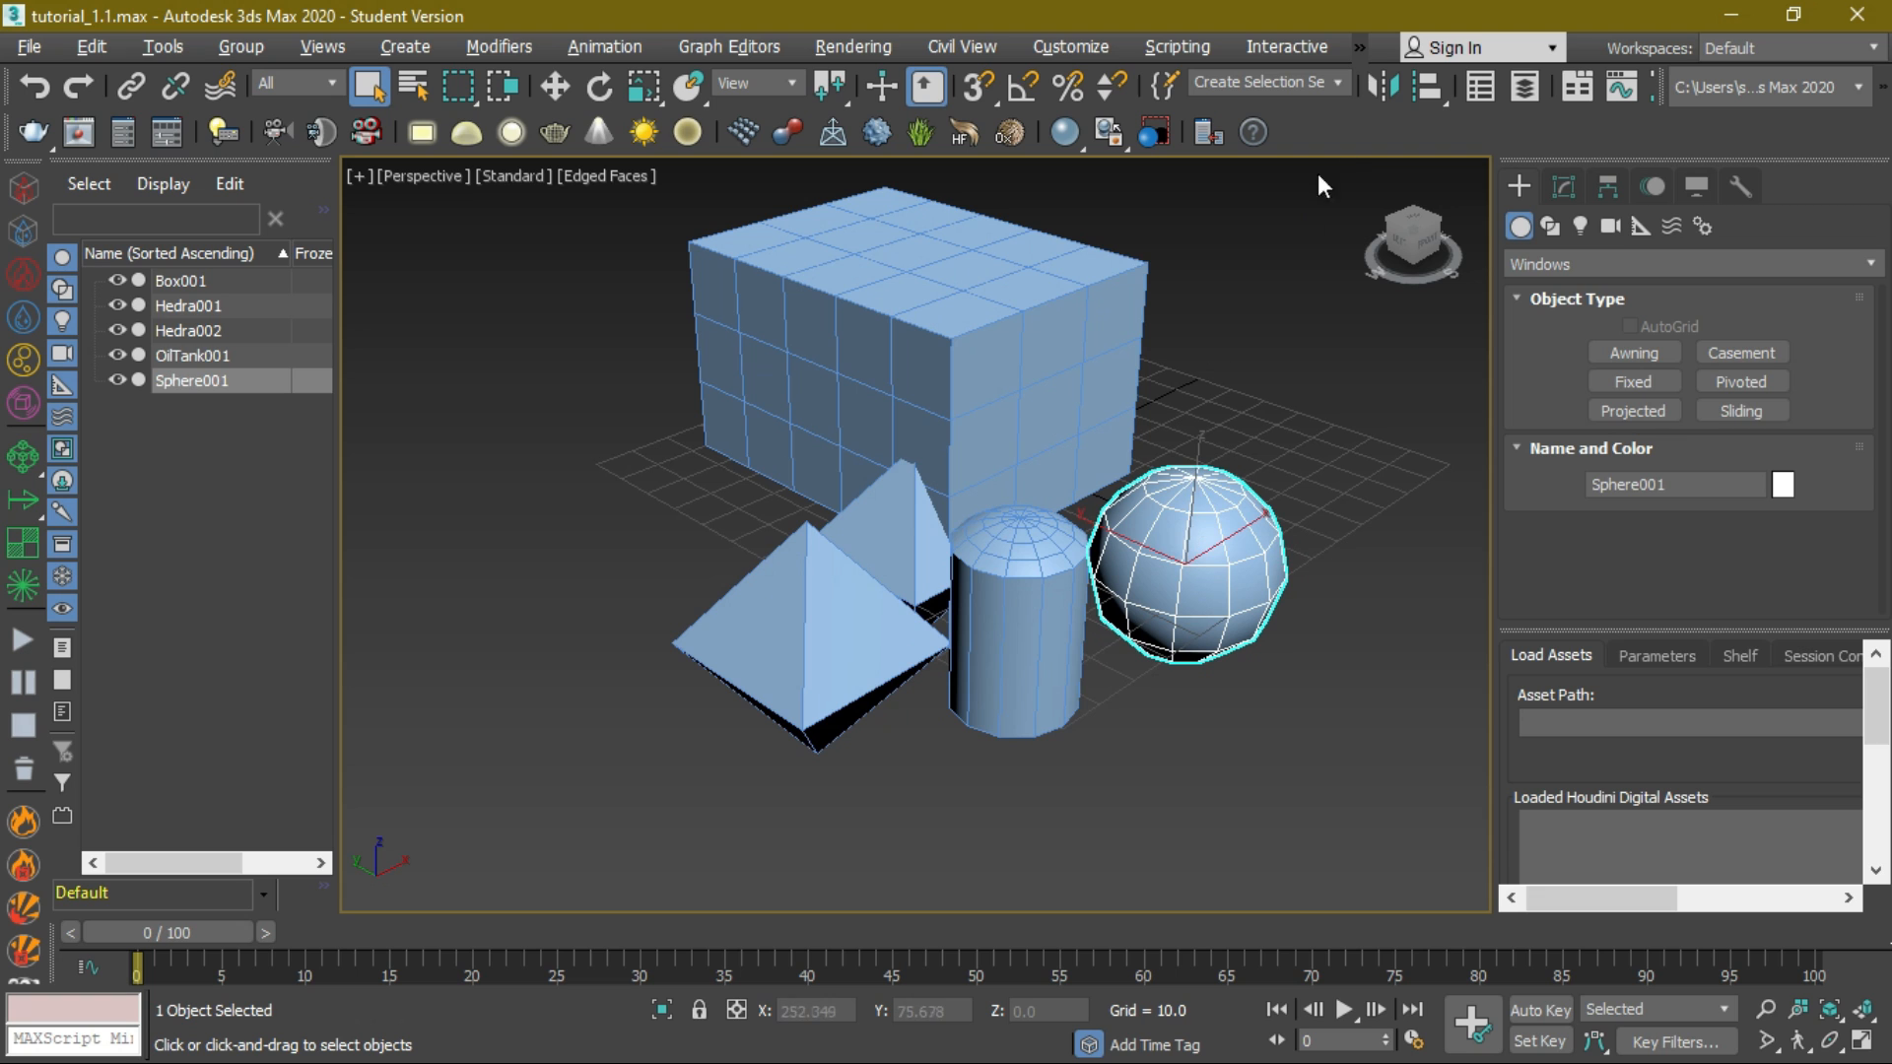
click(1421, 83)
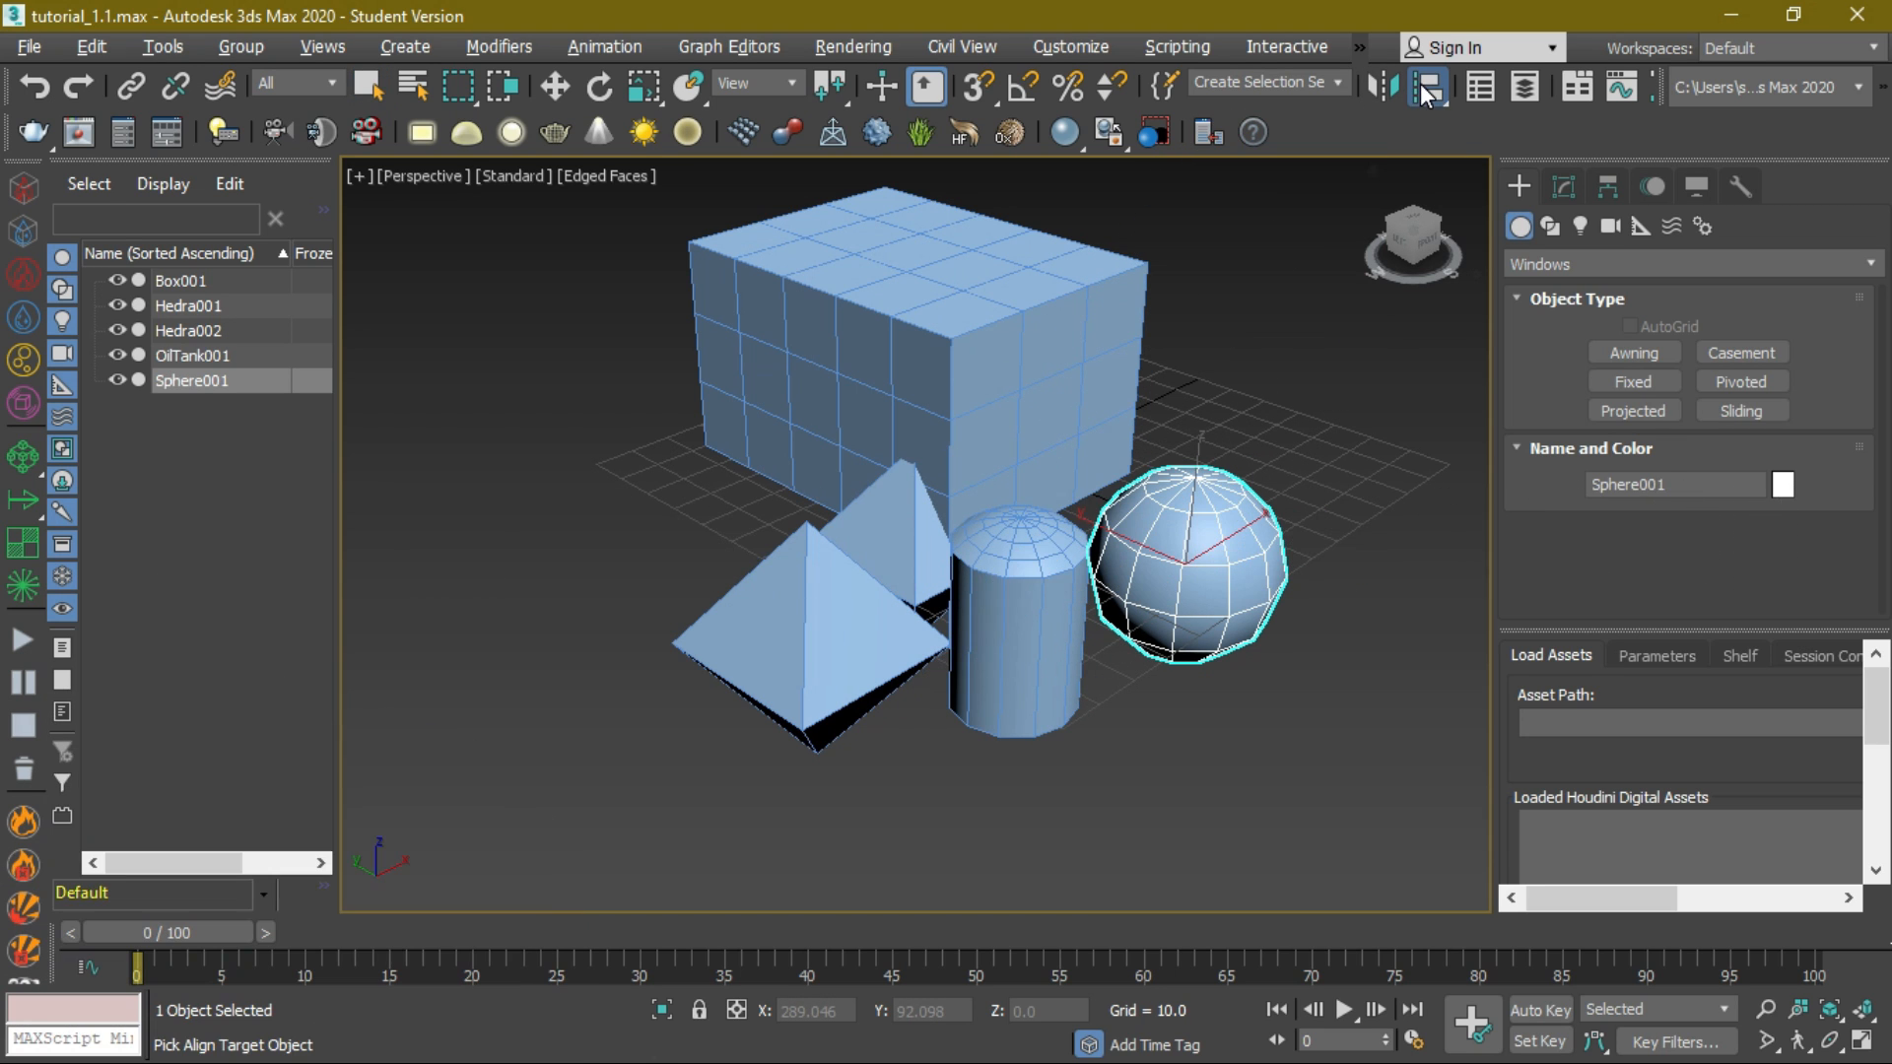
click(1421, 83)
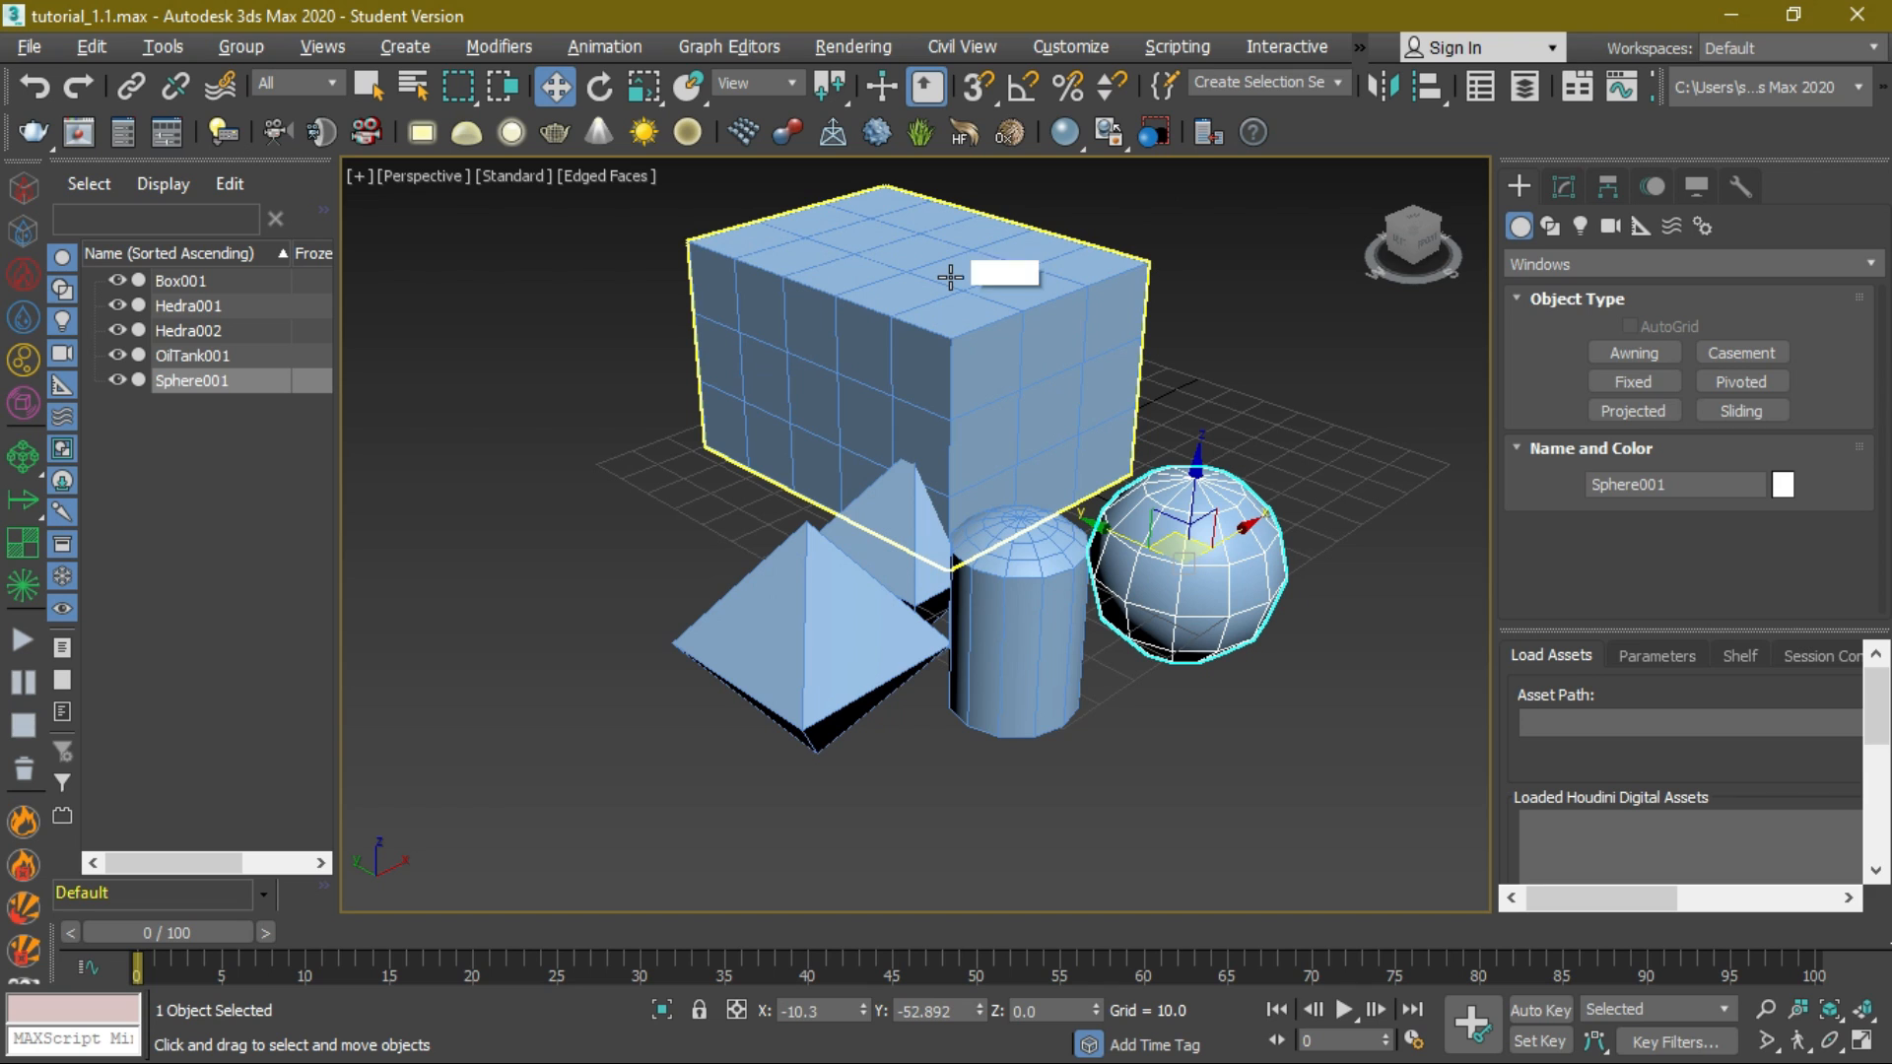
click(950, 277)
drag(904, 276, 495, 265)
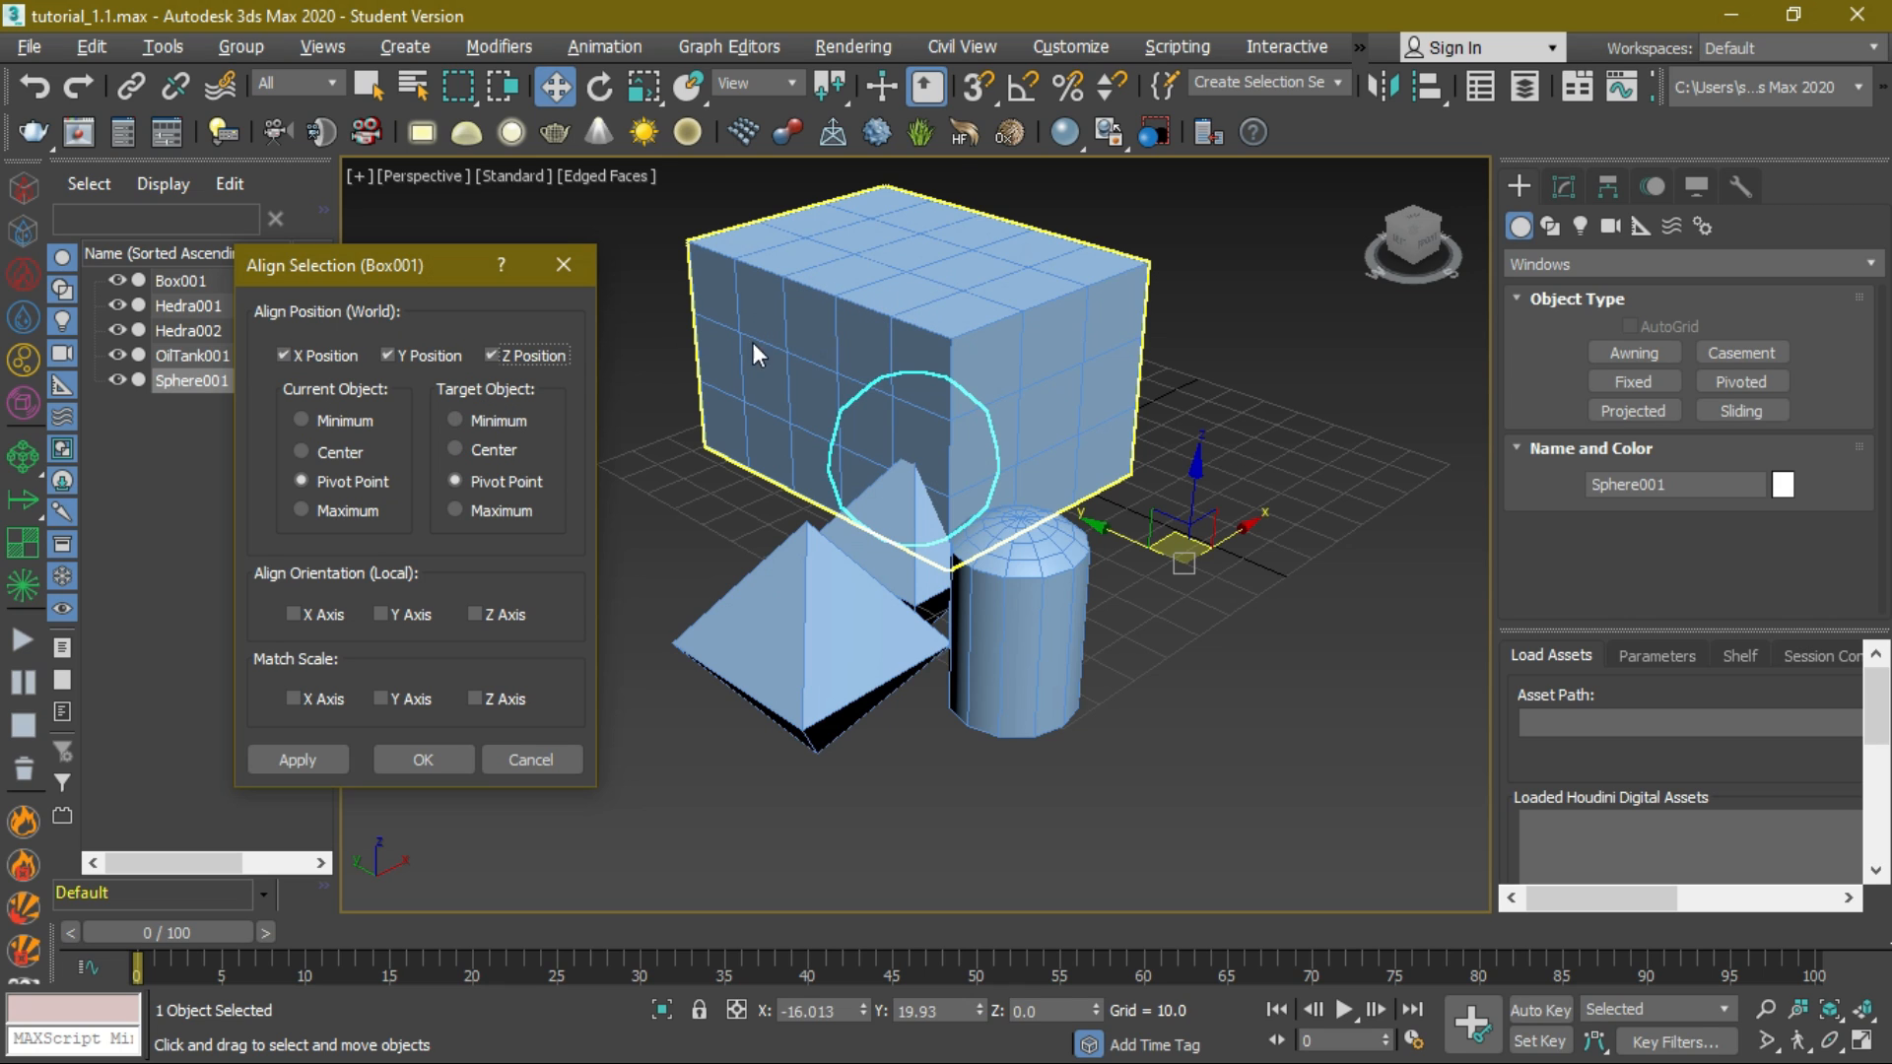
click(302, 451)
click(473, 450)
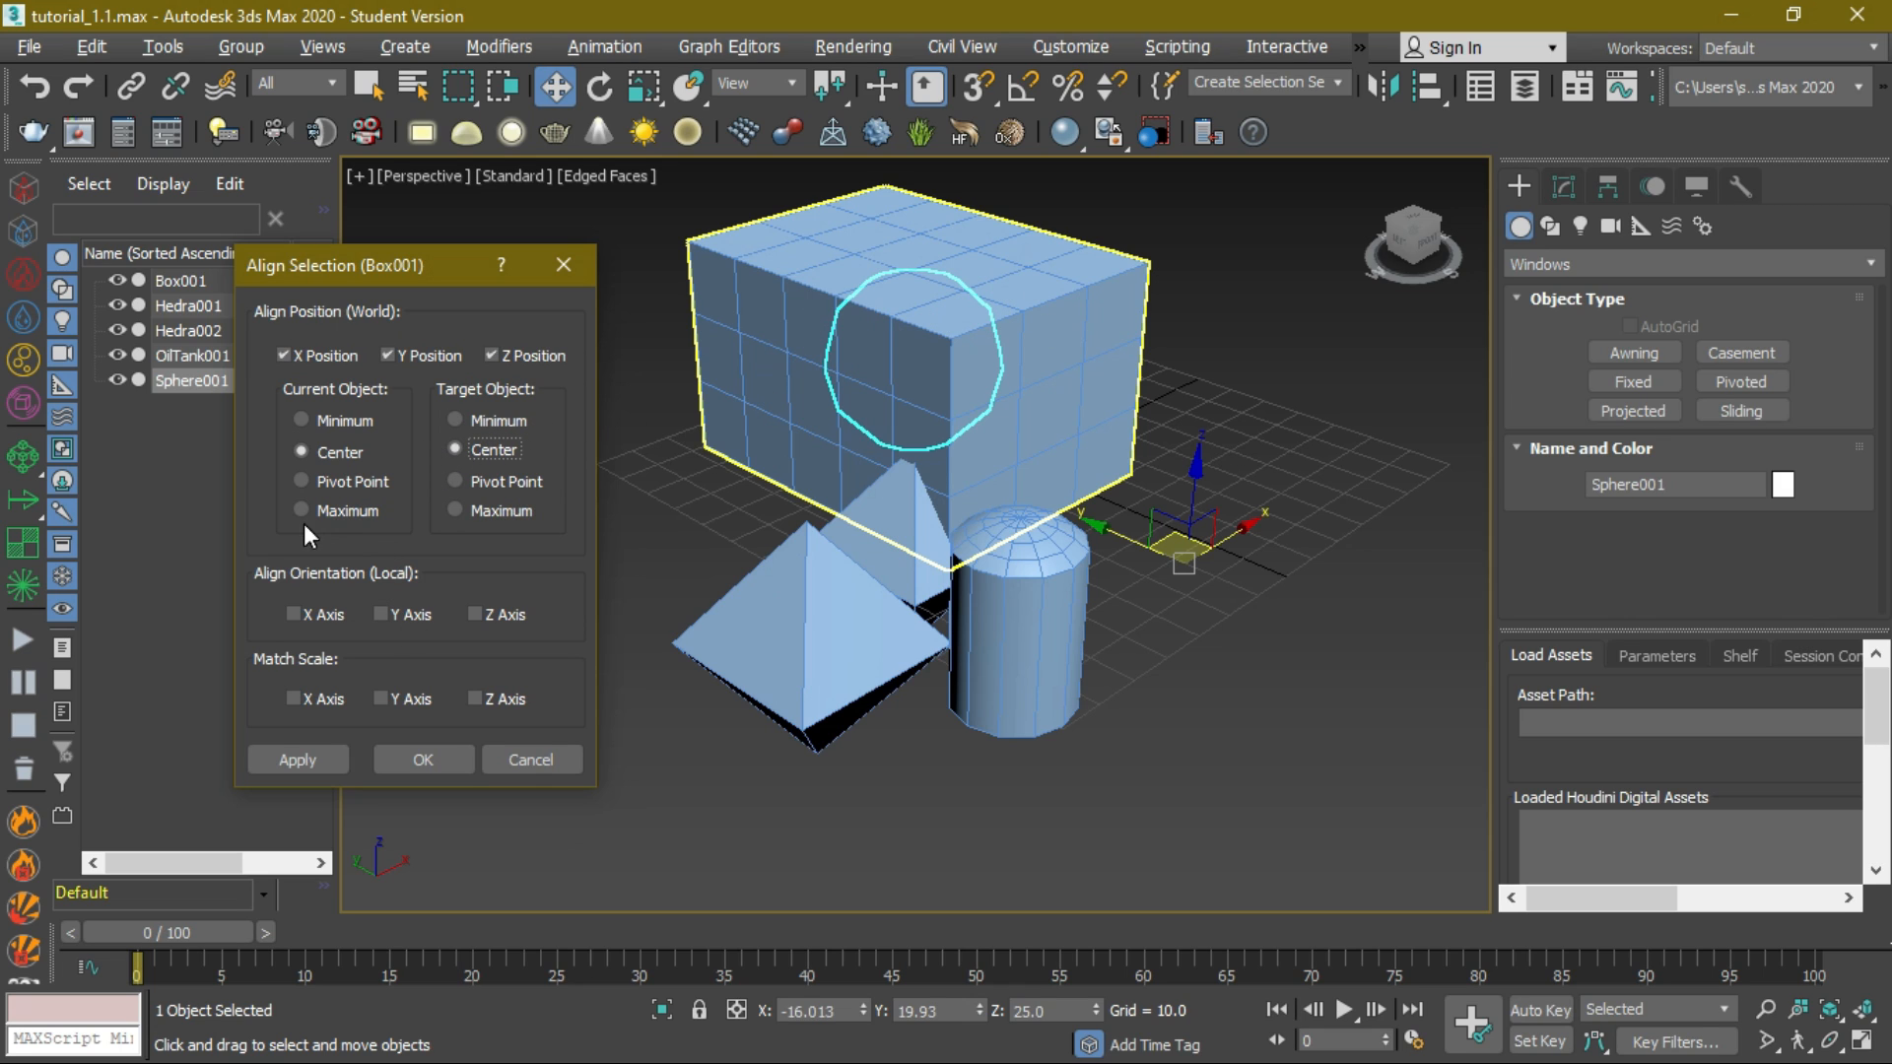
- Preview Minimum and Maximum alignment for the sphere, restore its Center, and preview both options for the target box
click(342, 422)
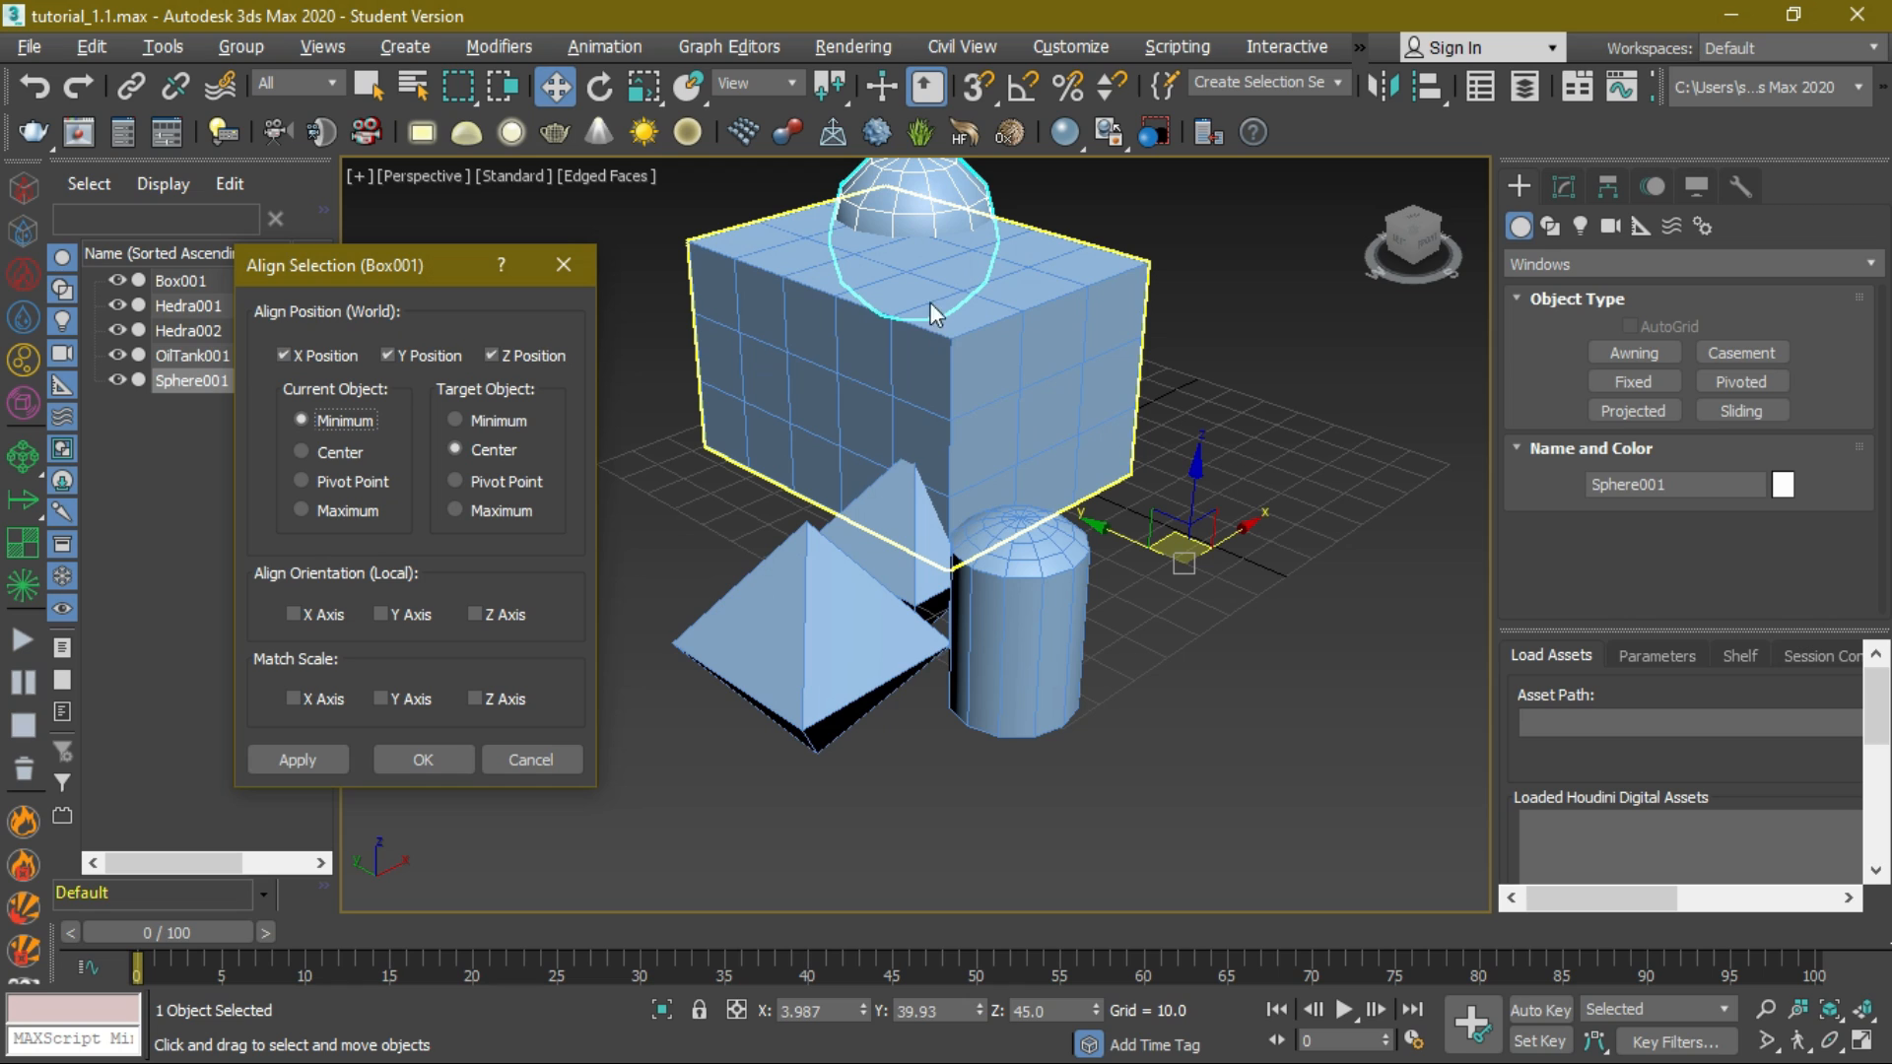
click(356, 508)
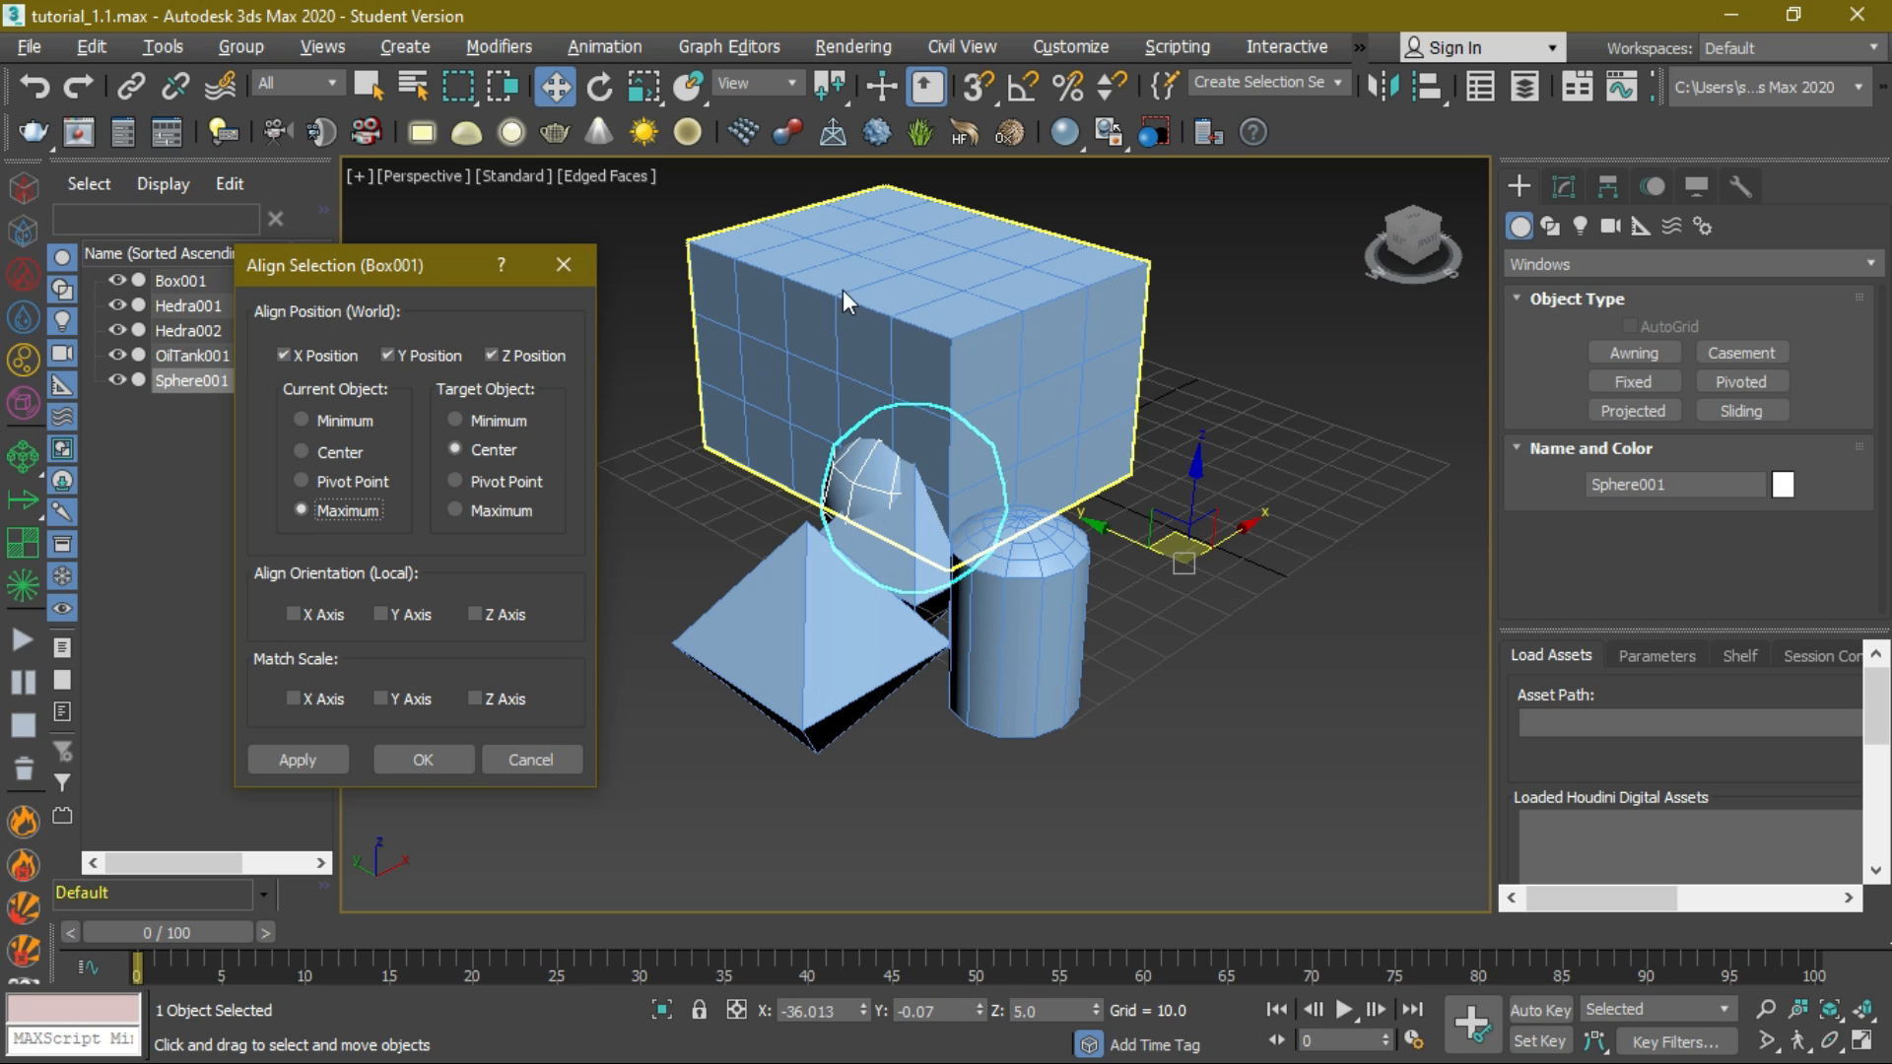
click(345, 454)
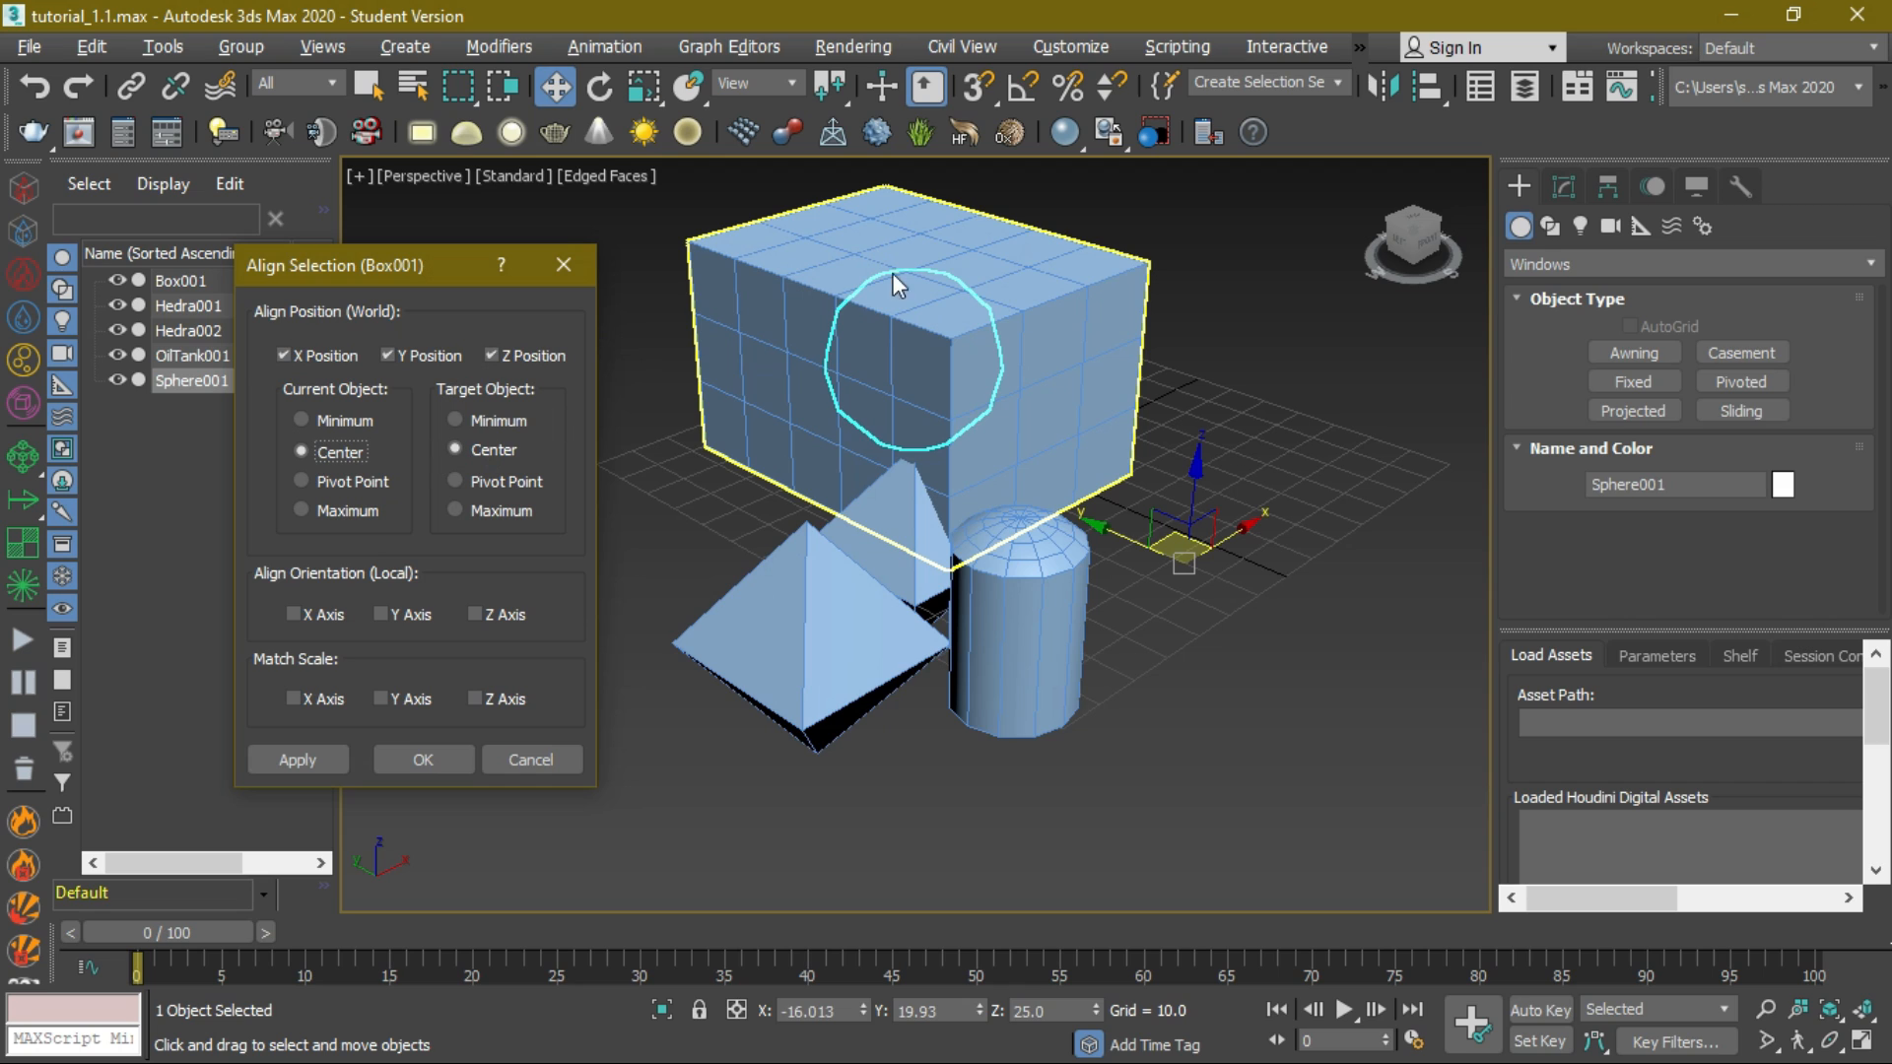
click(501, 425)
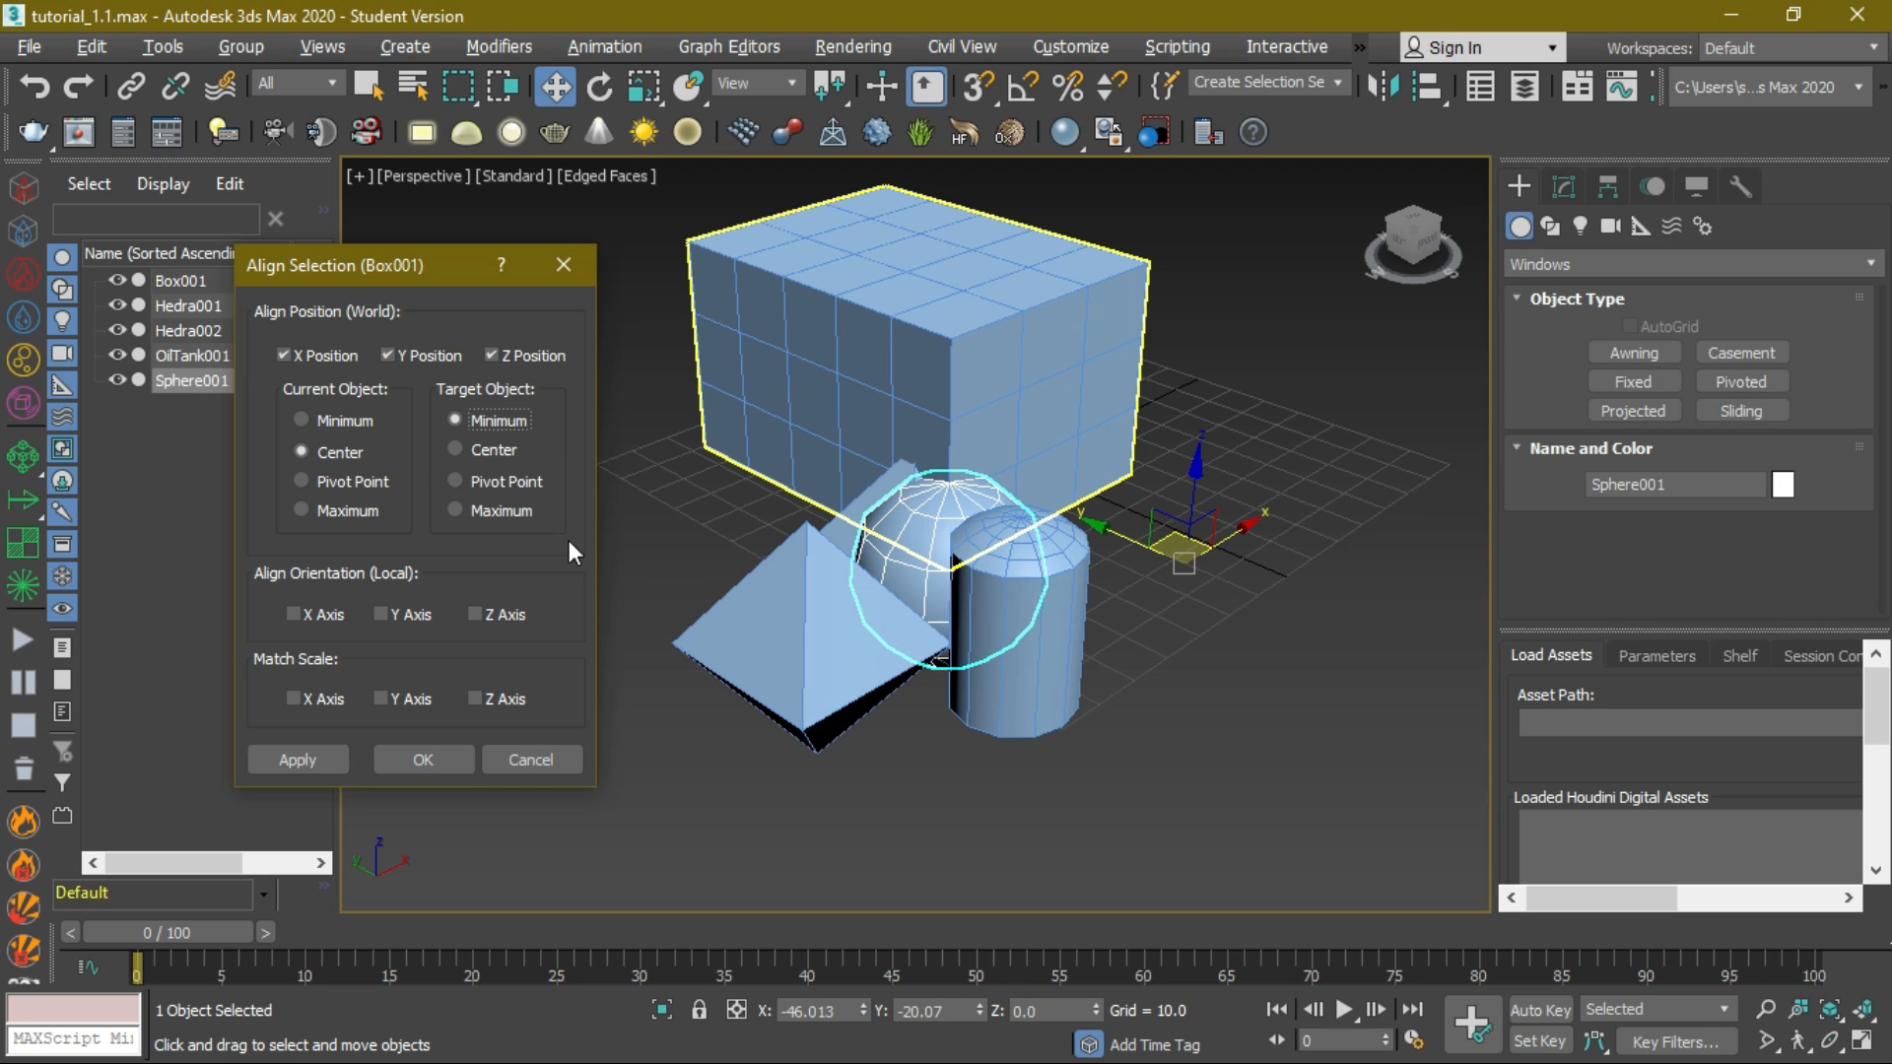
click(481, 510)
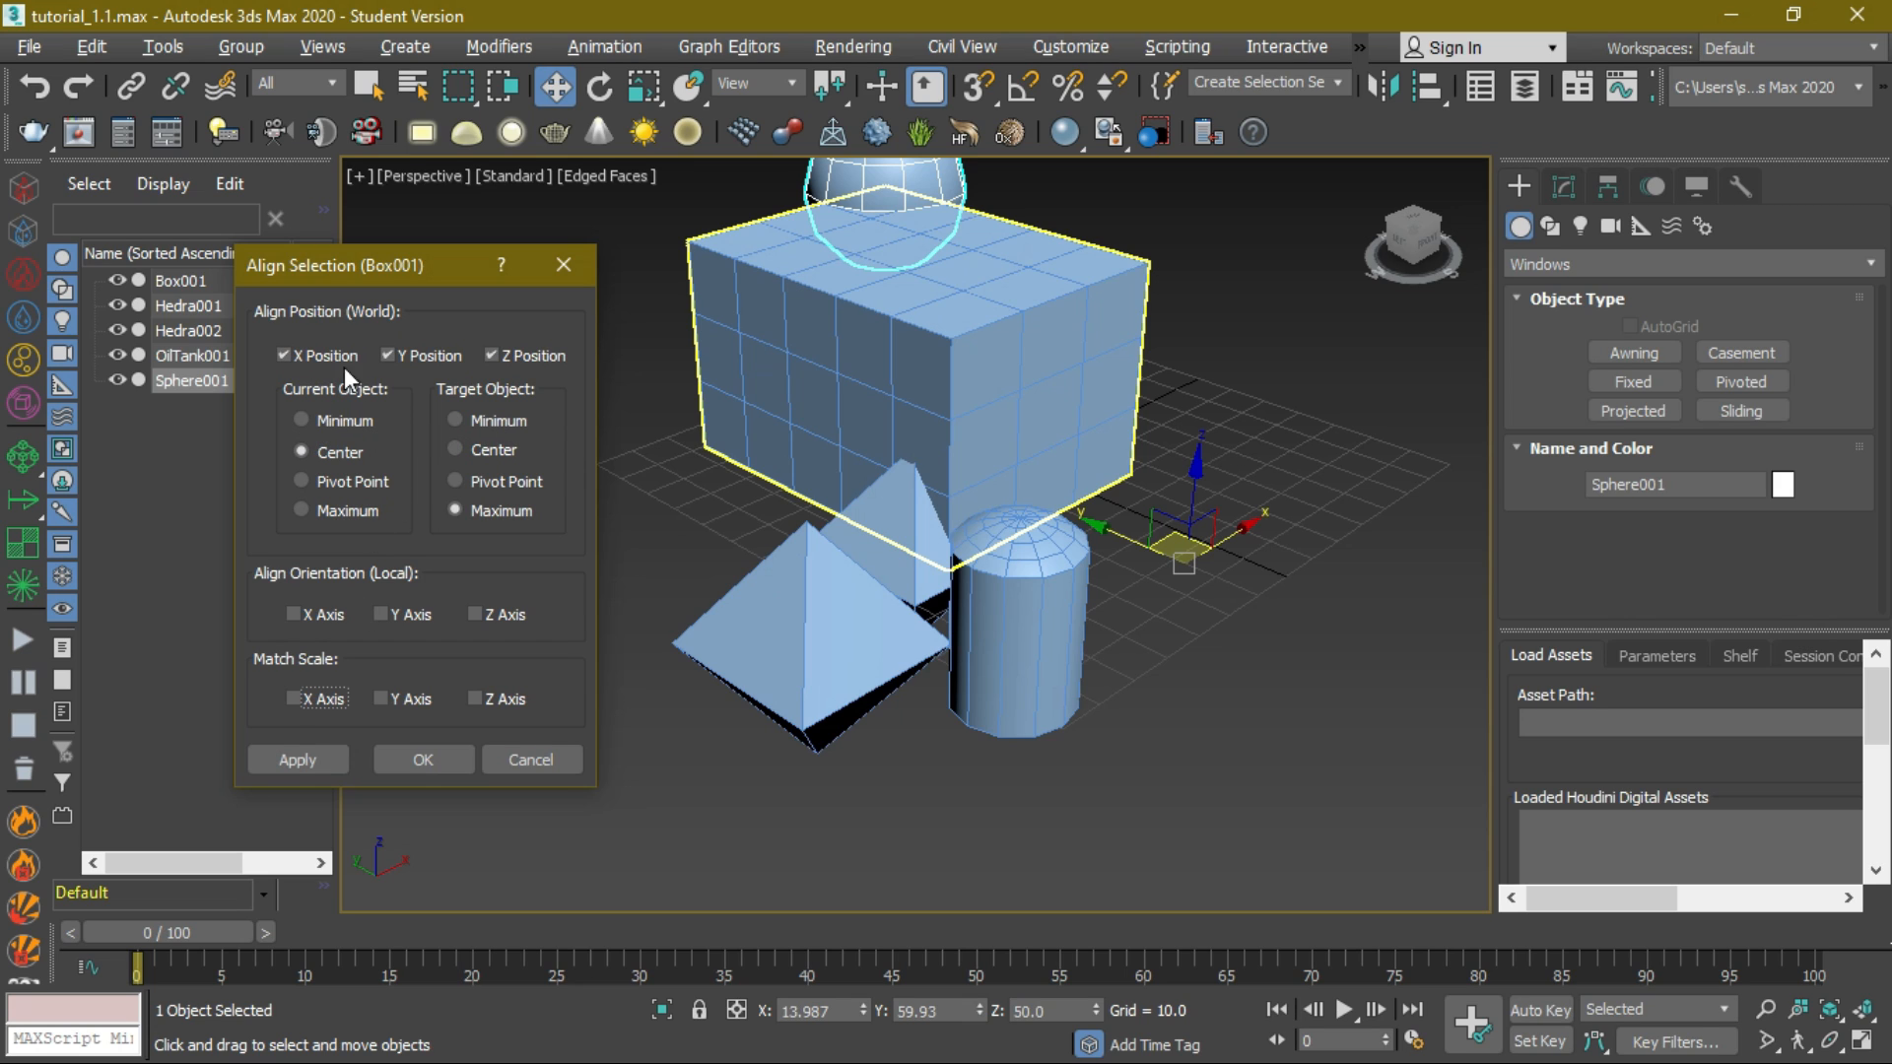
- Set the target object back to Center and apply the center-to-center alignment of the sphere with the box
click(457, 448)
click(320, 759)
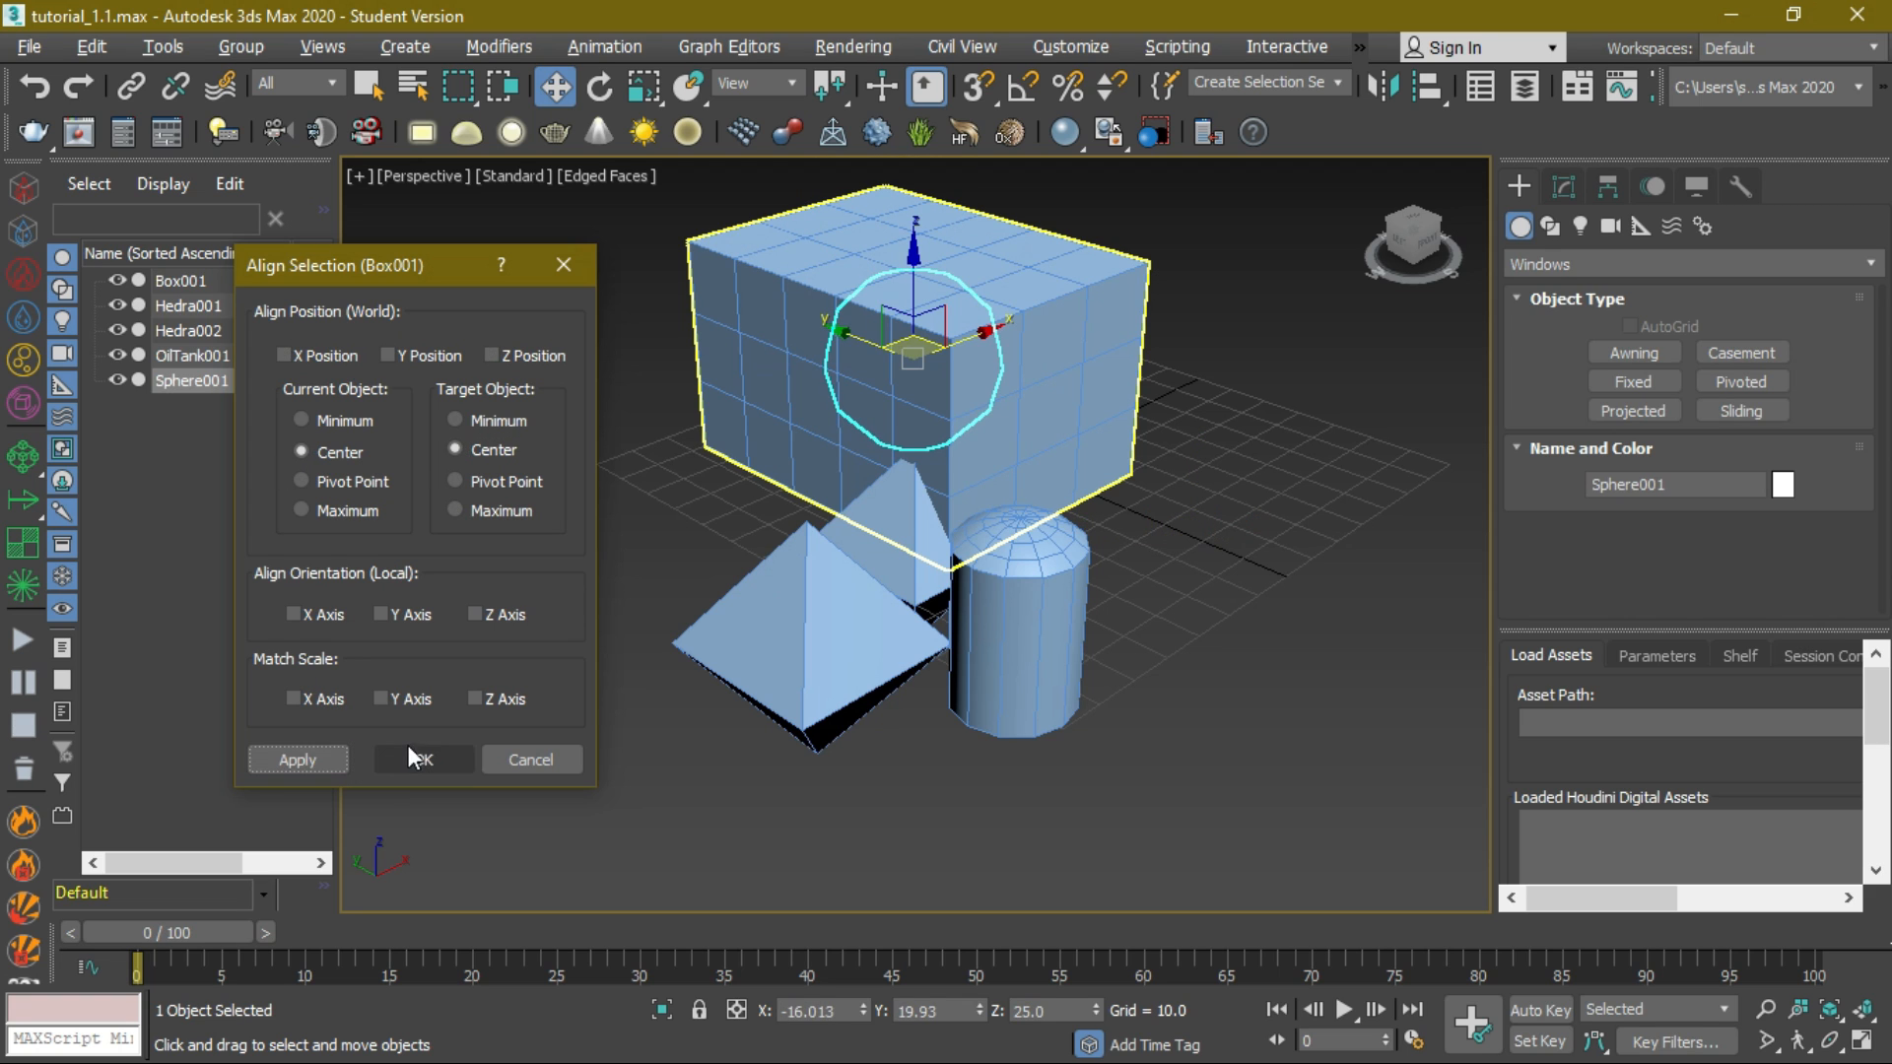
click(422, 760)
- Move the sphere straight up to a Z position of about 68, on top of the box
drag(912, 246, 895, 67)
middle_drag(914, 254, 1107, 621)
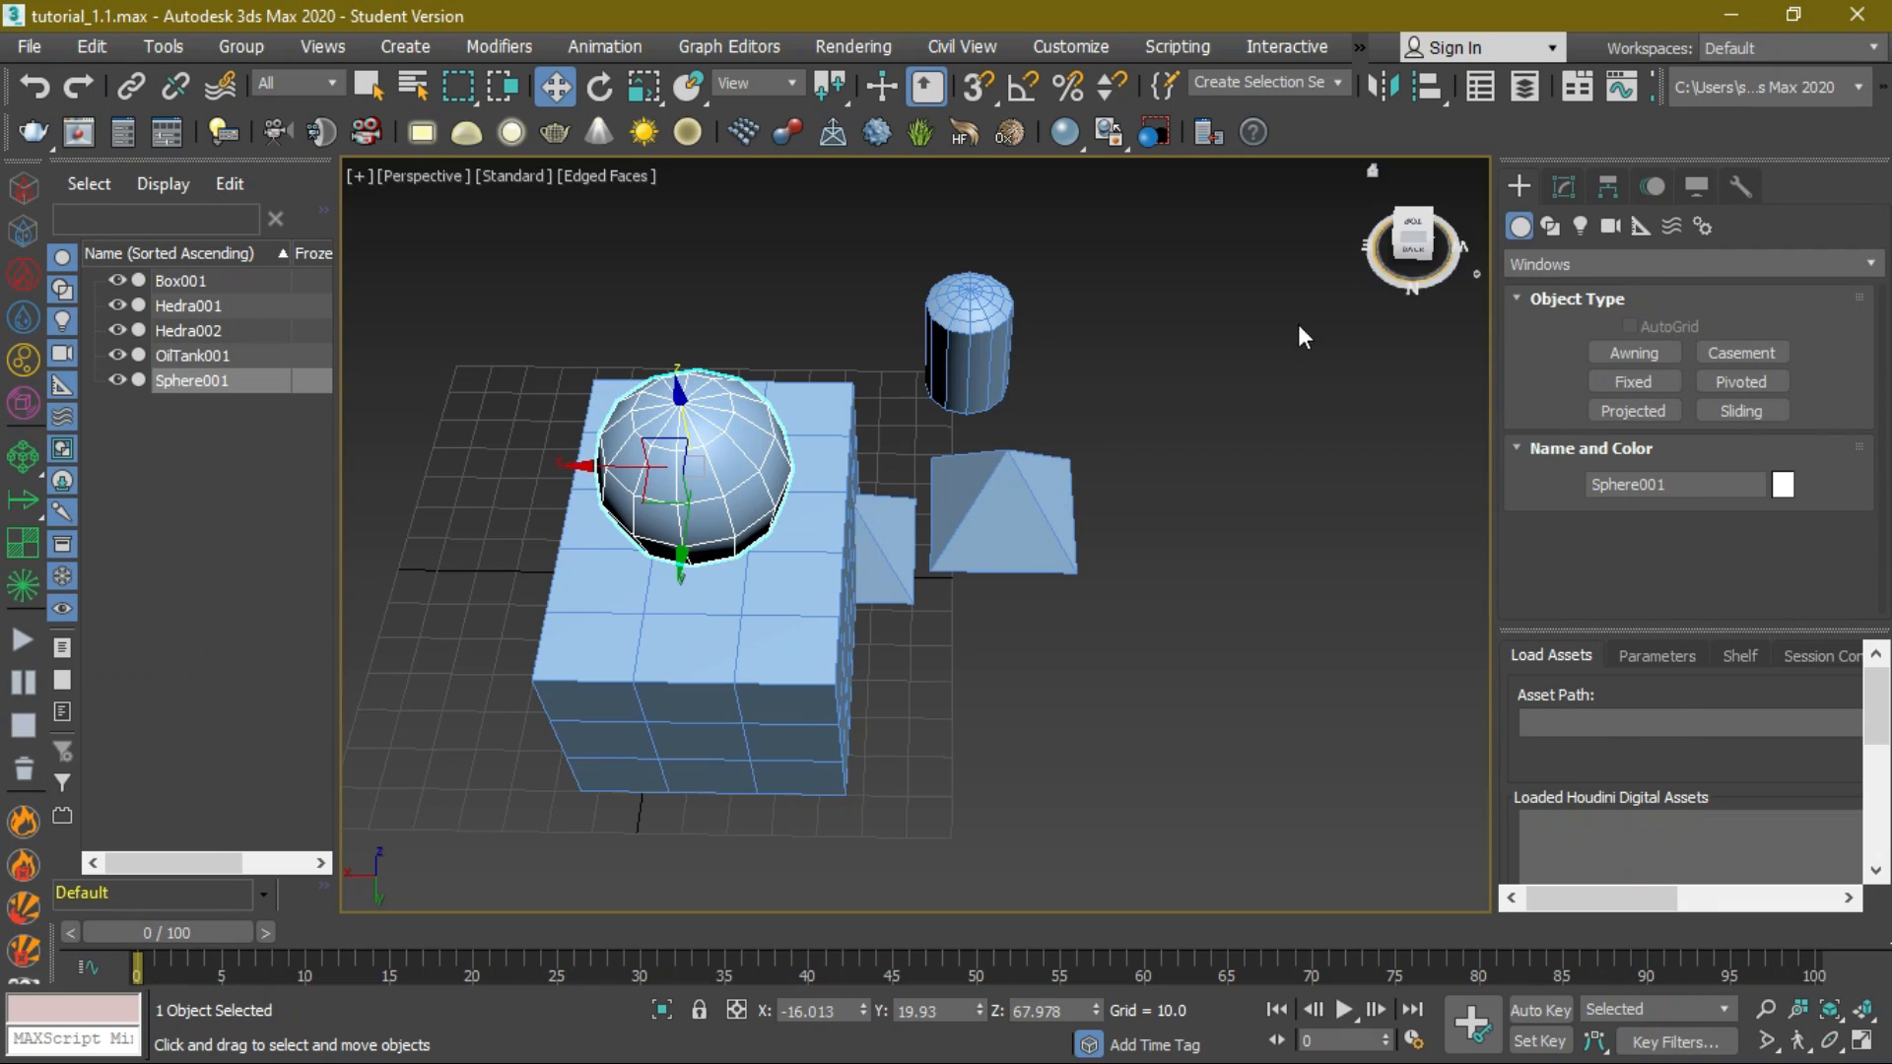
- Examine the scene from the Top, Back, Left, Front and Bottom views
click(1419, 236)
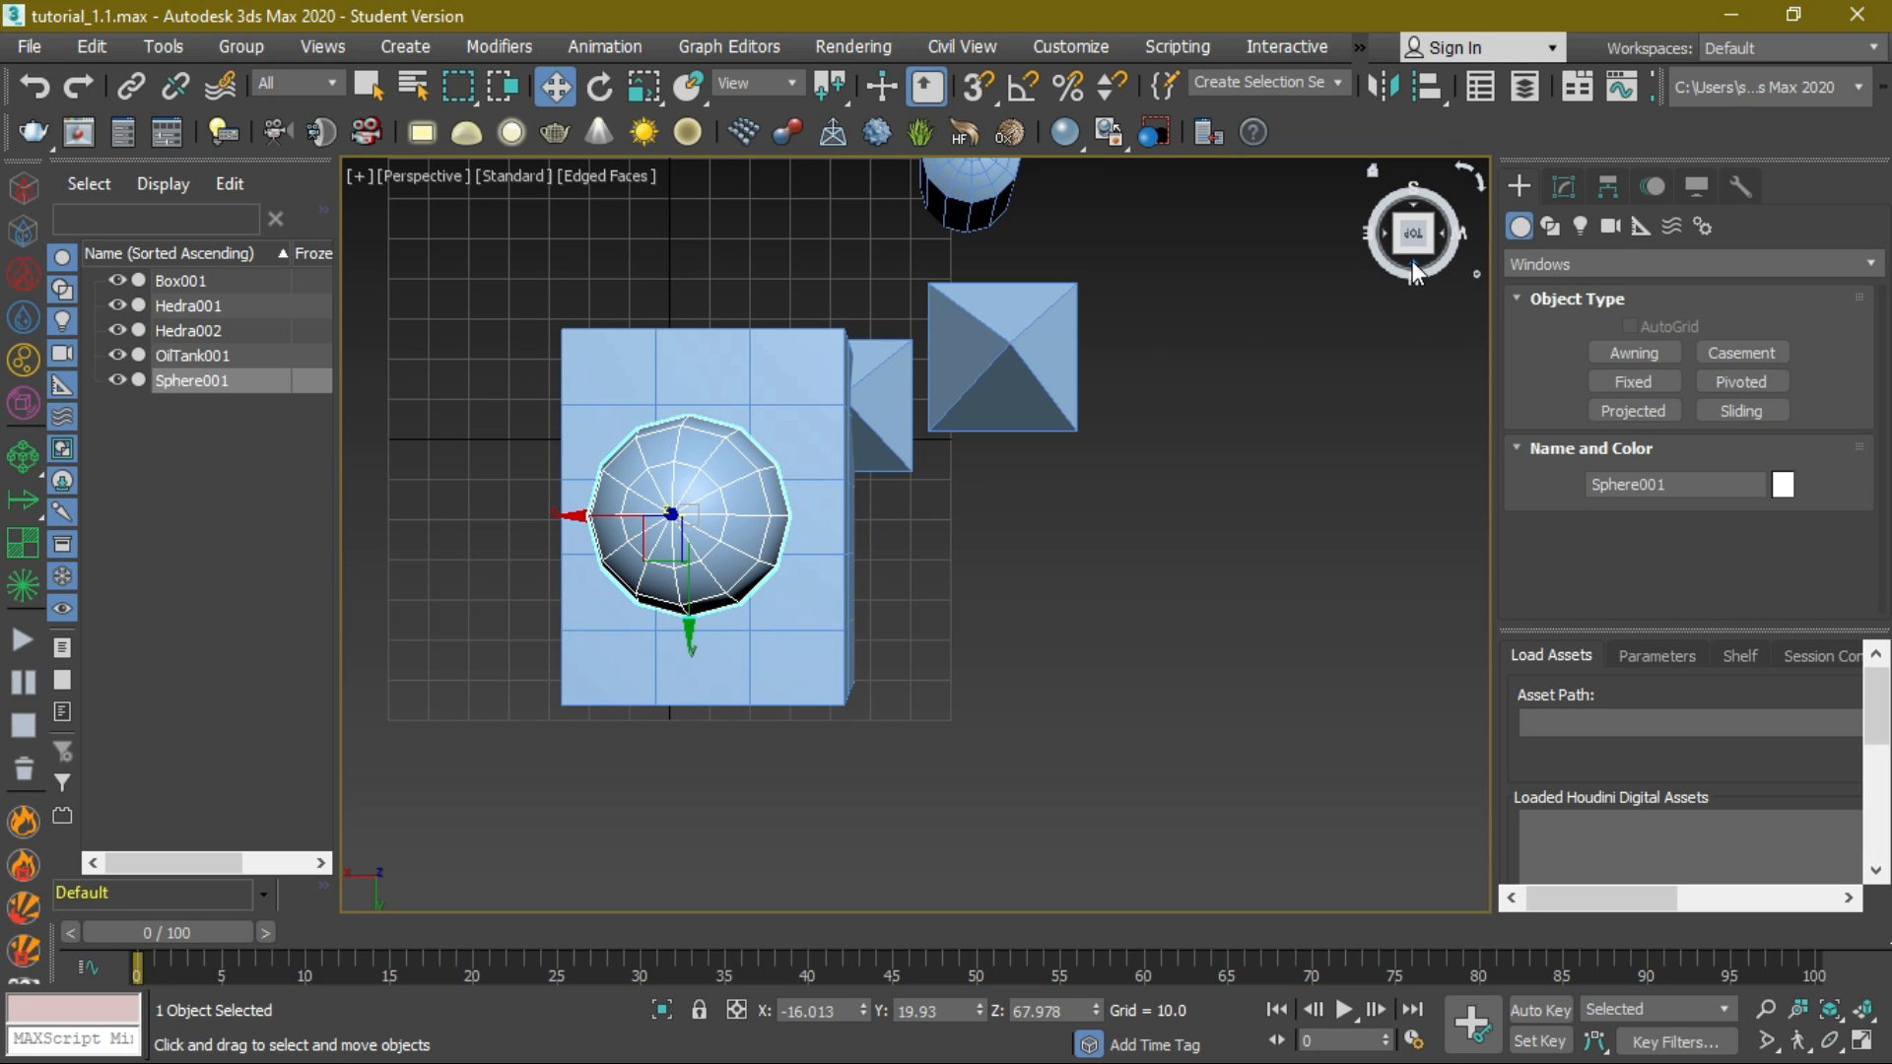
click(1411, 260)
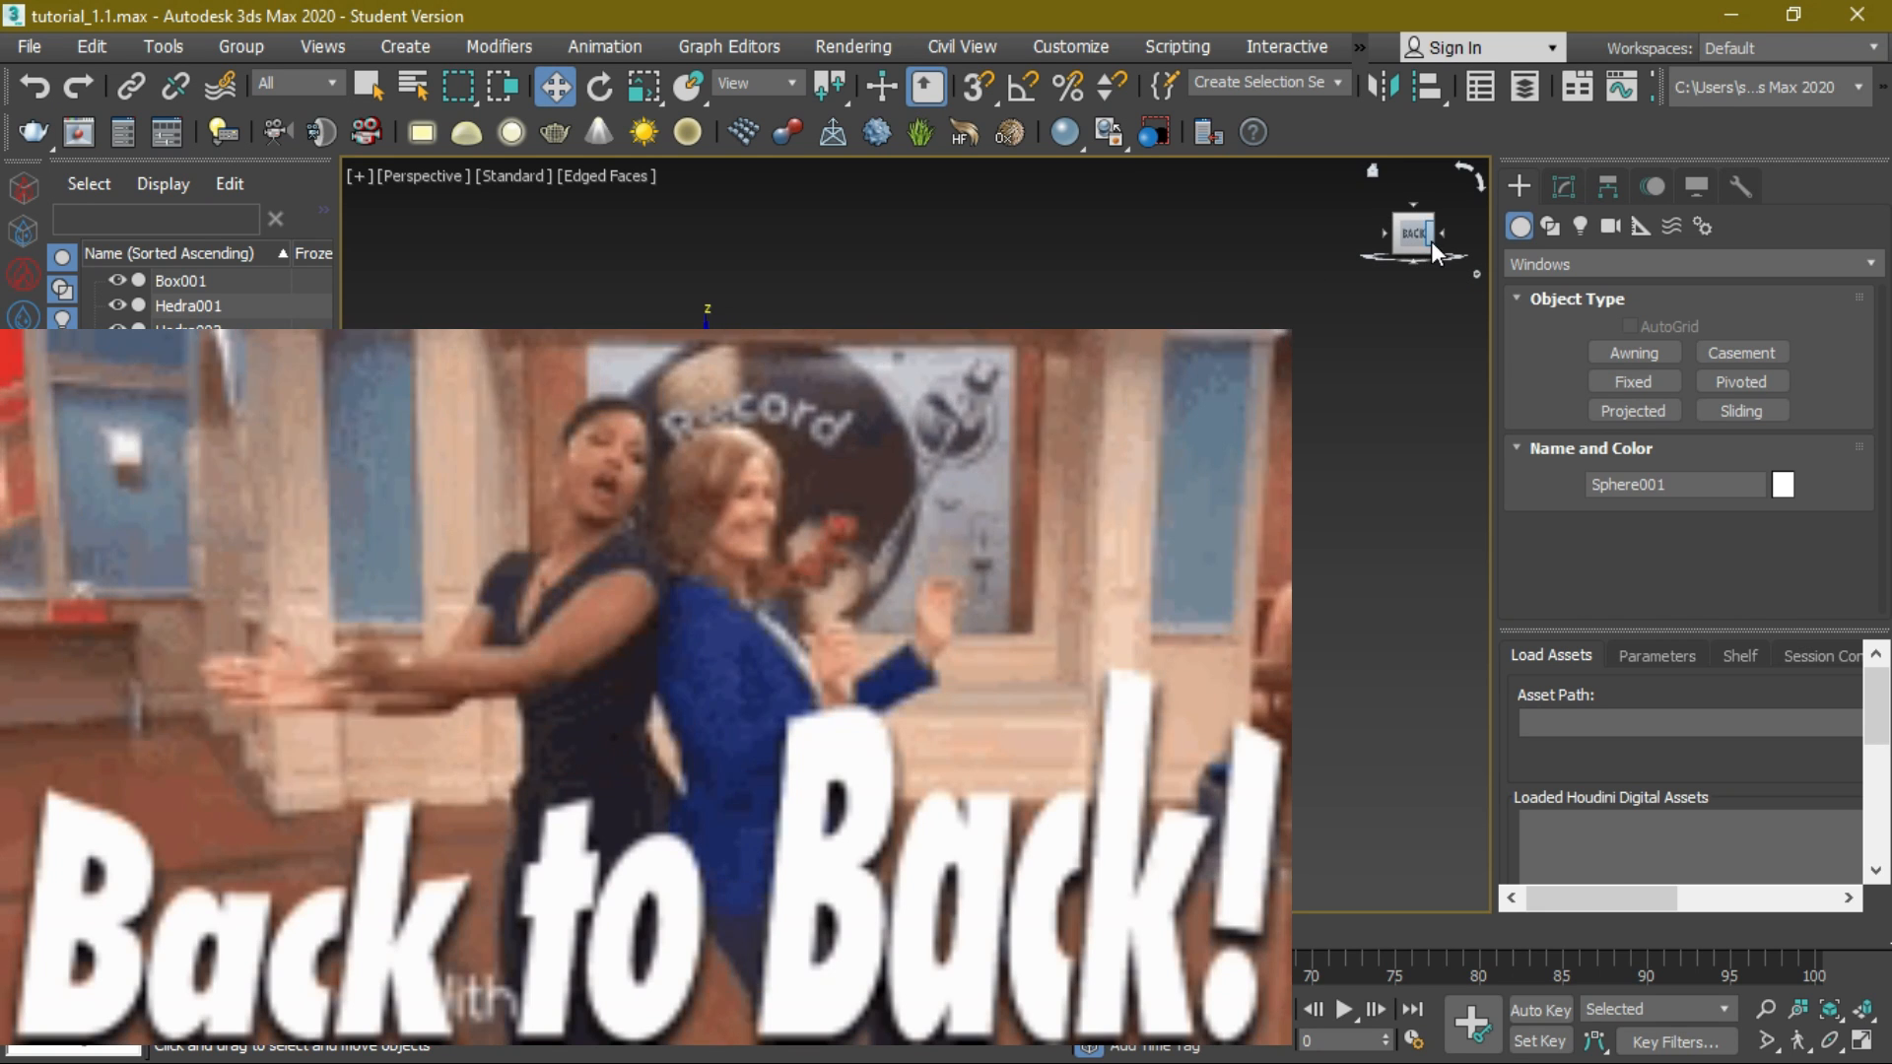
click(1438, 237)
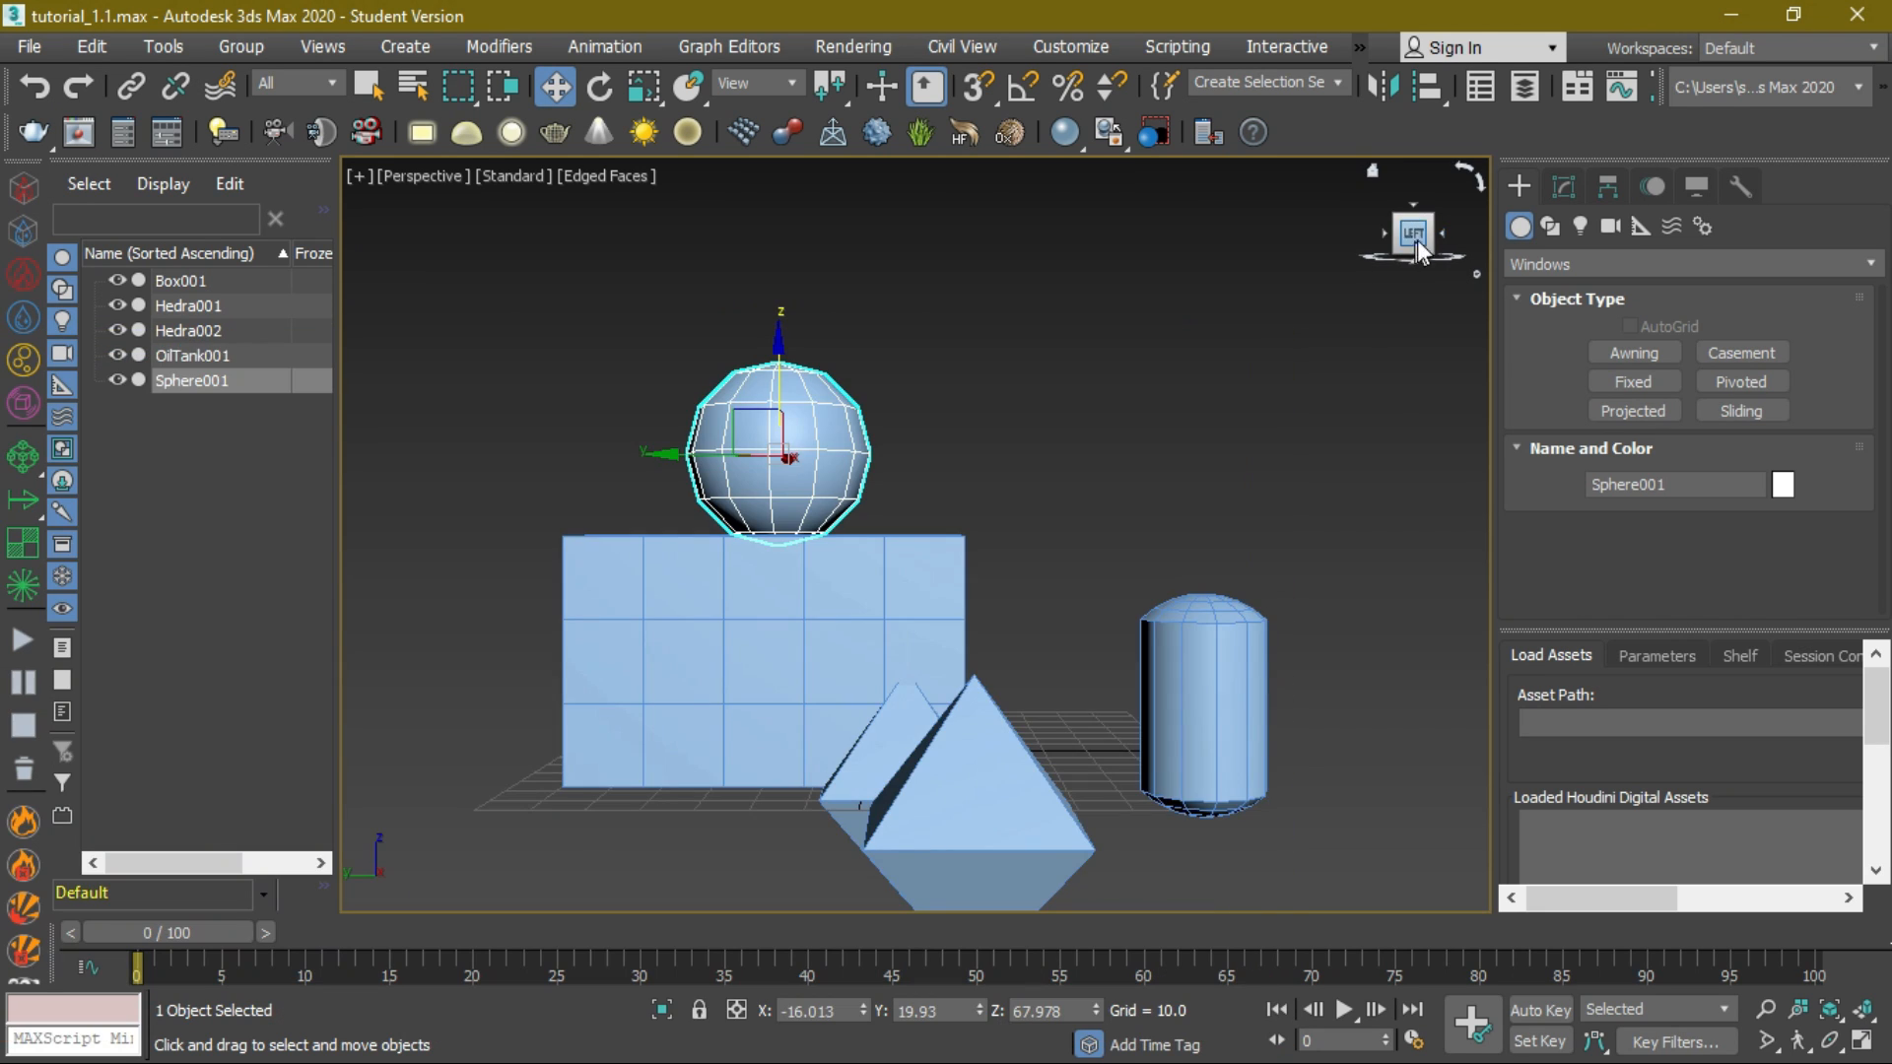
click(1444, 237)
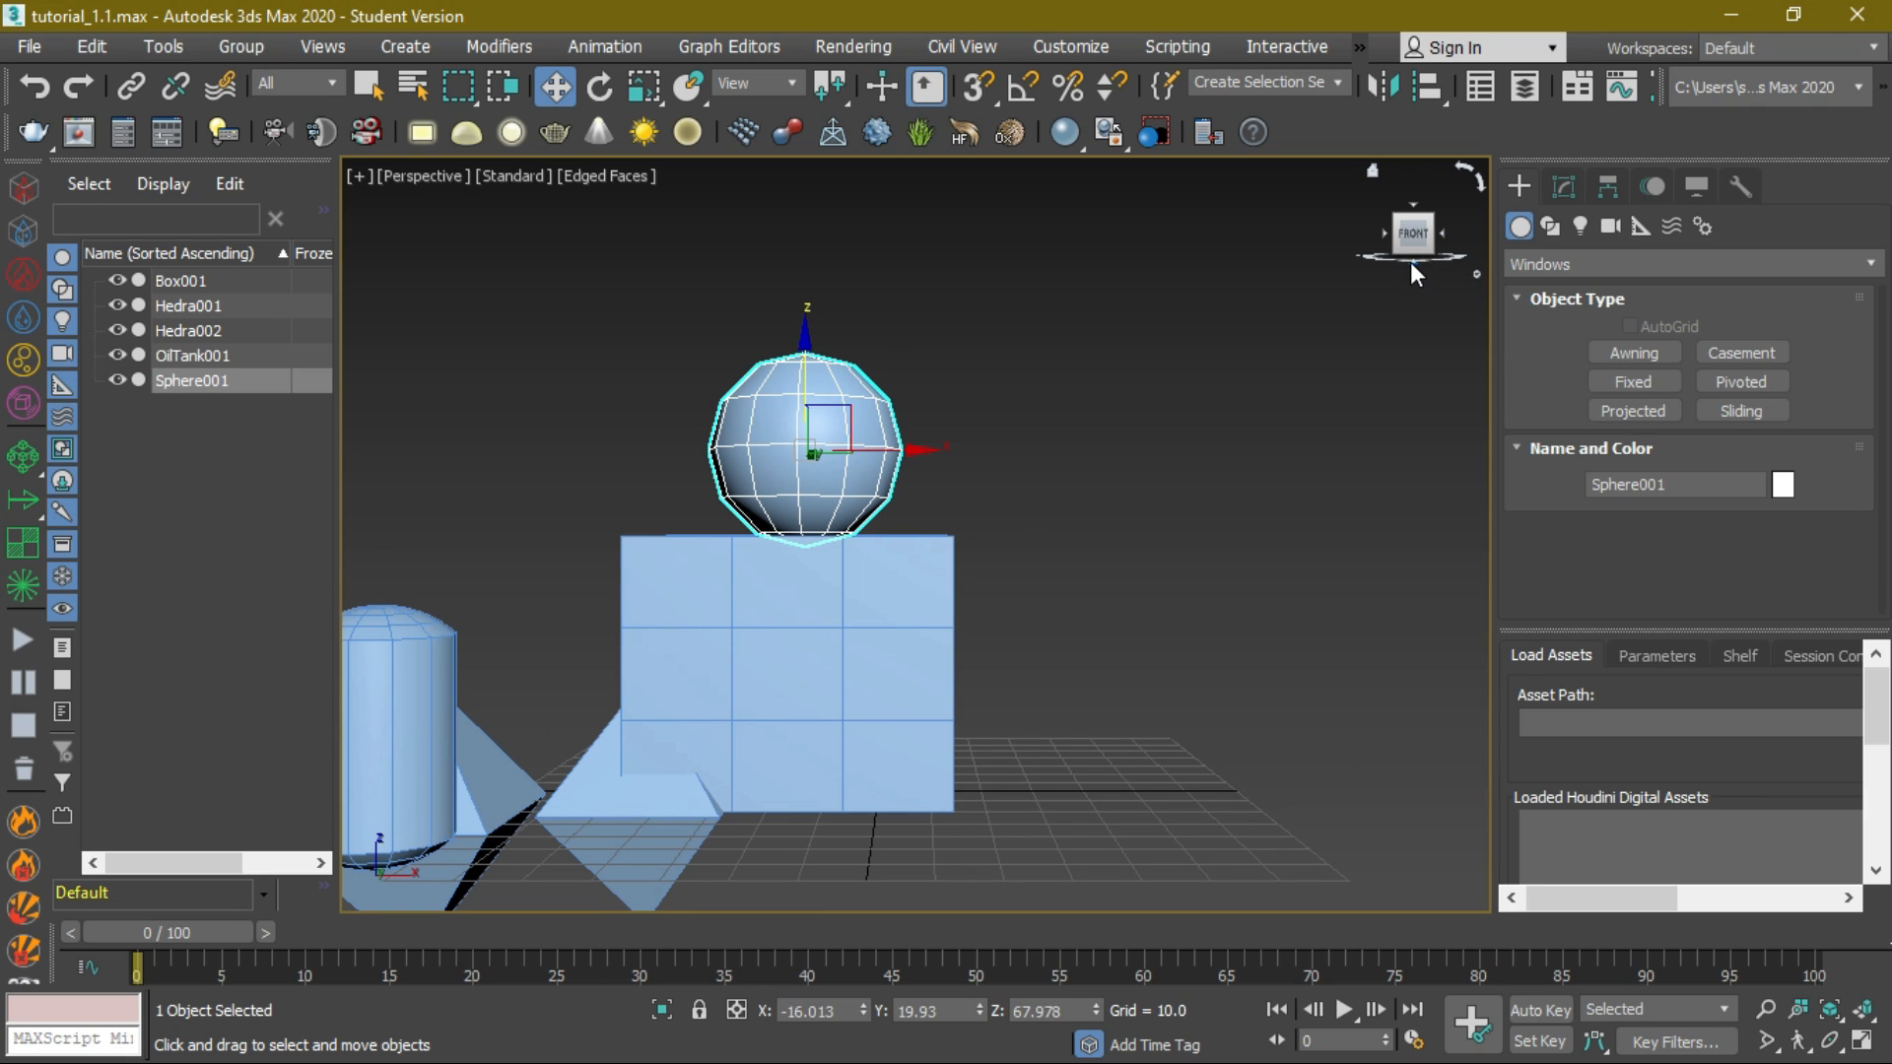
click(1410, 262)
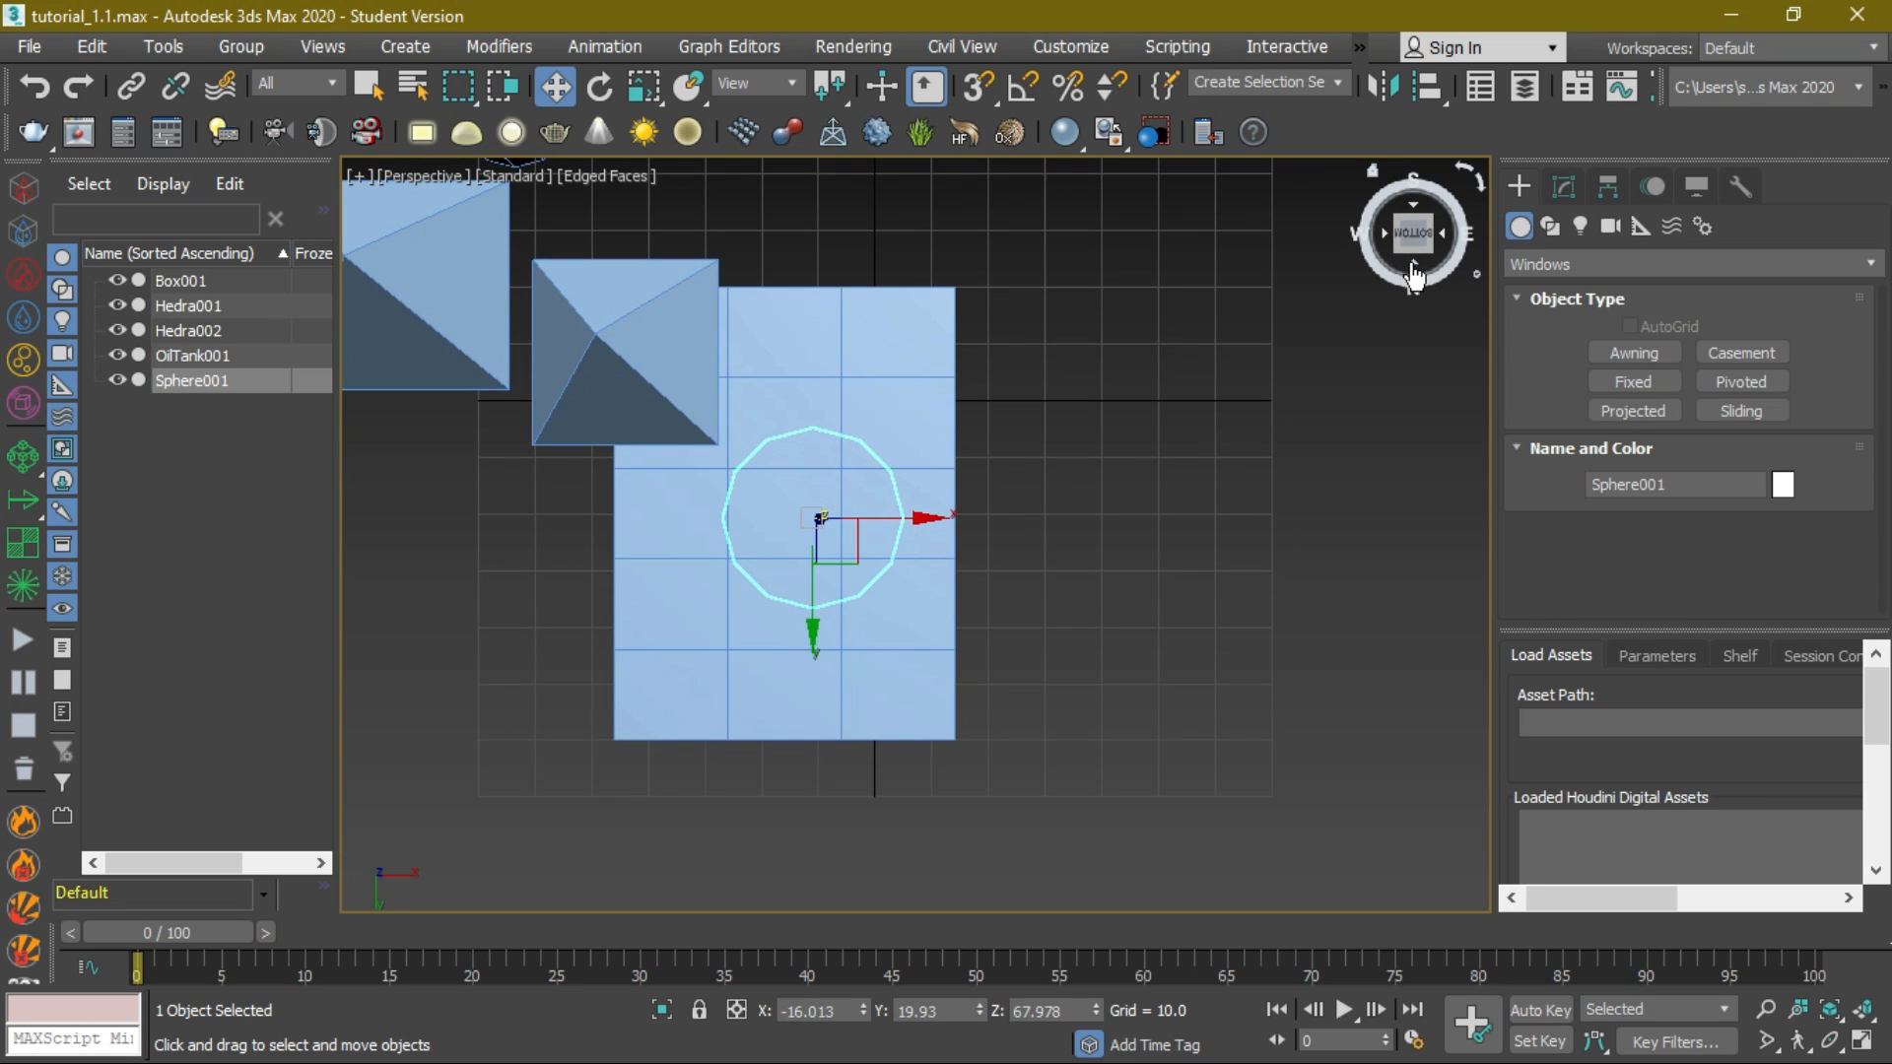
click(1429, 257)
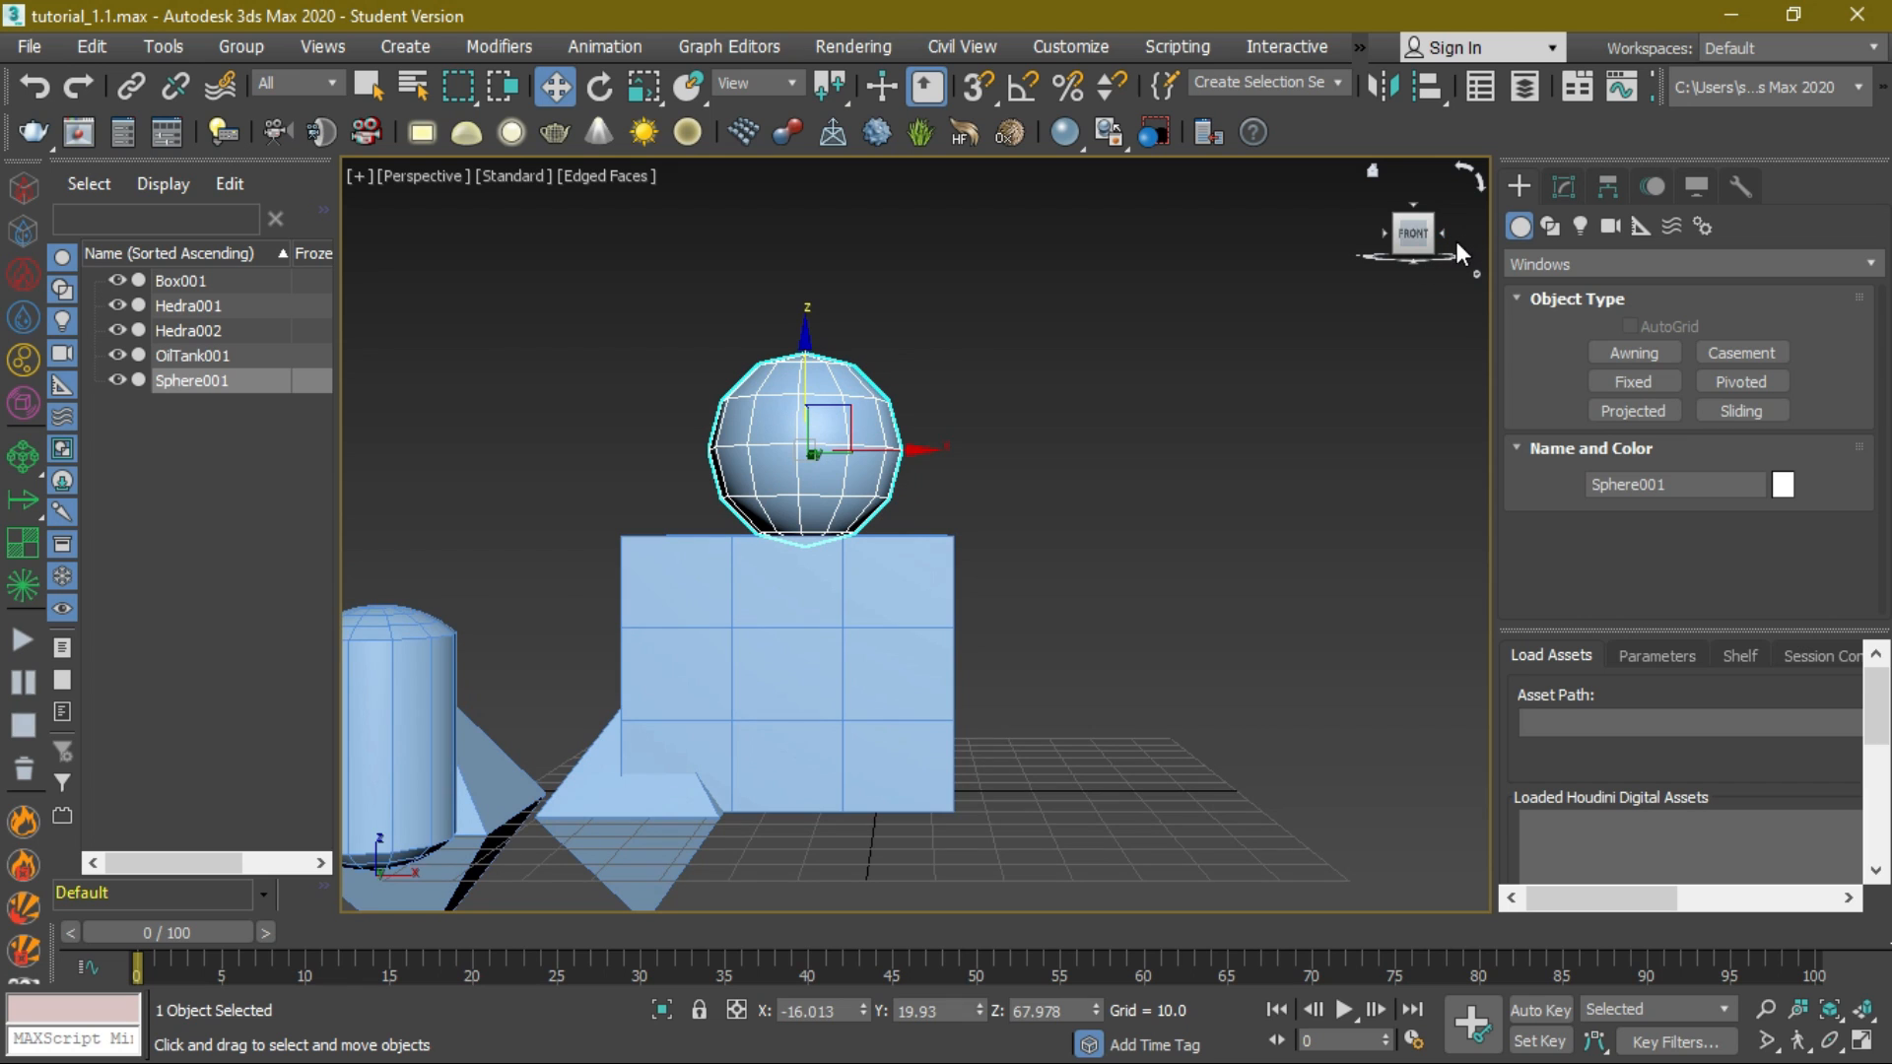
click(1442, 234)
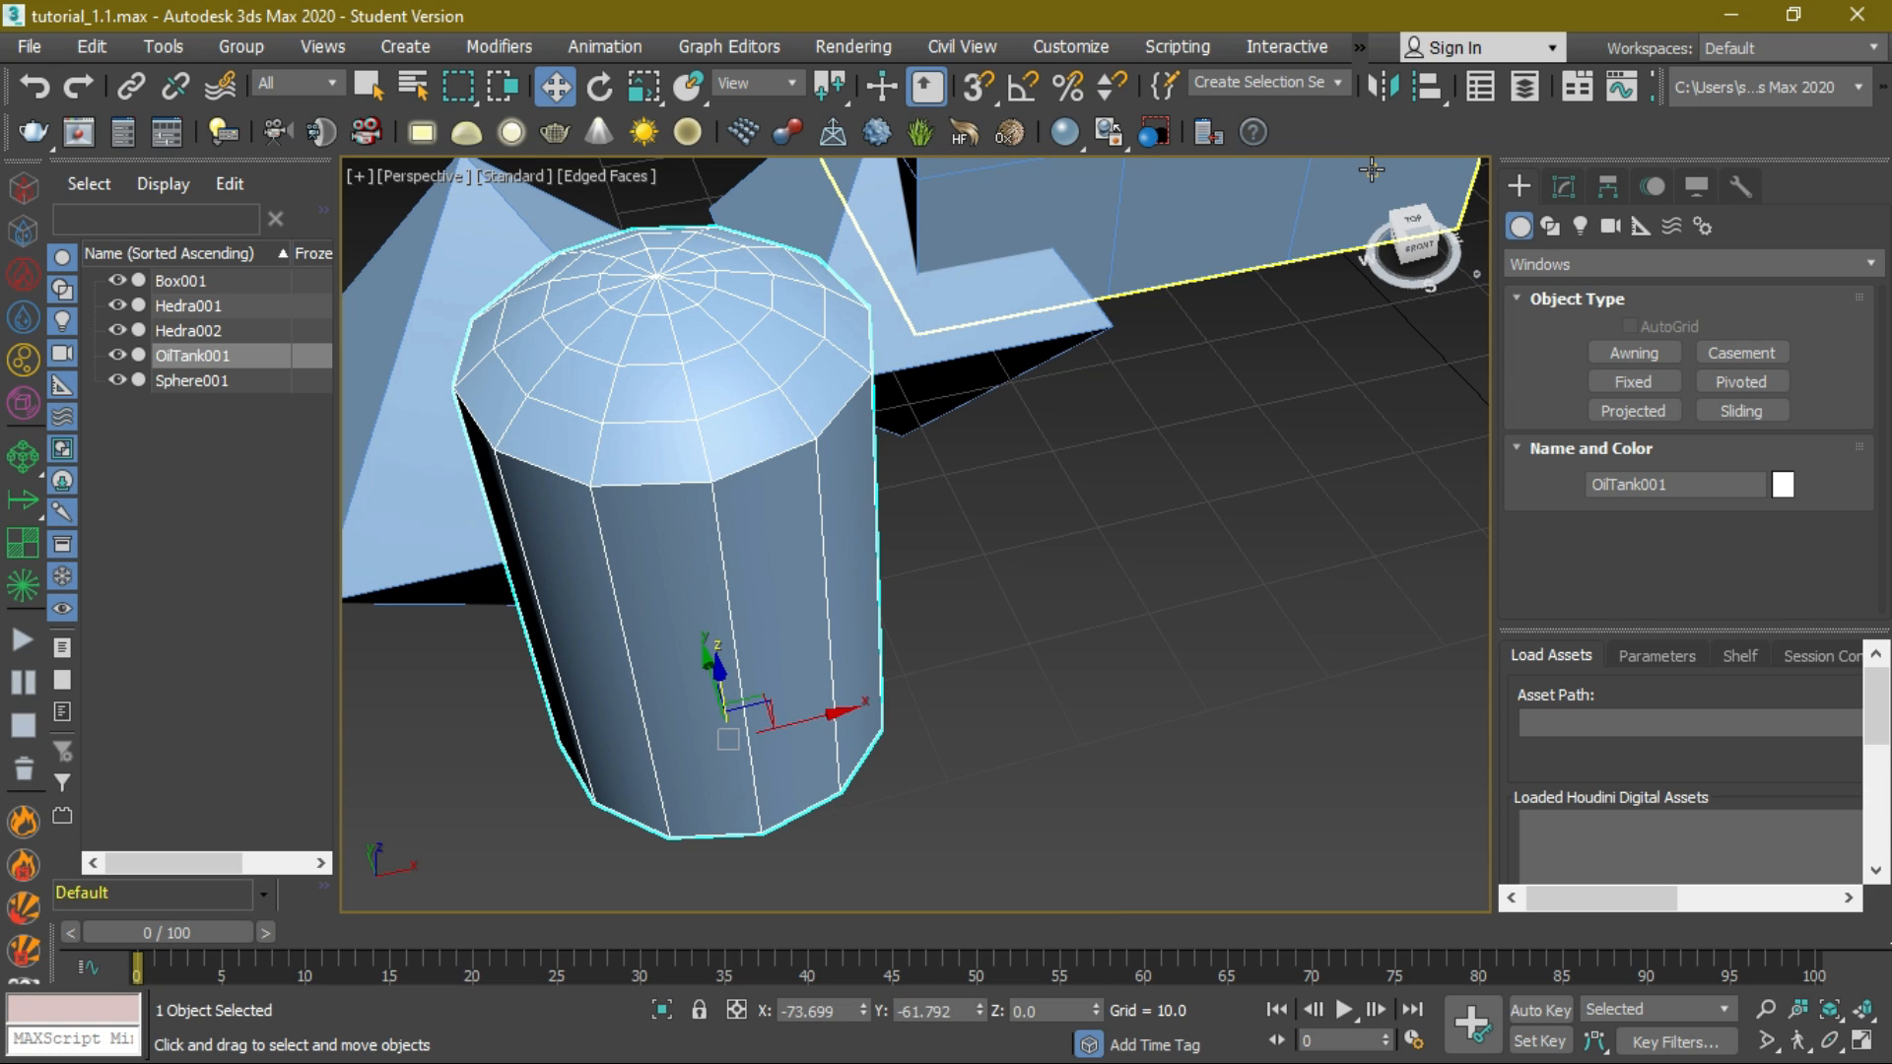
- Reset to the Home view, orbit beneath the scene, and restore the Home view
click(1371, 169)
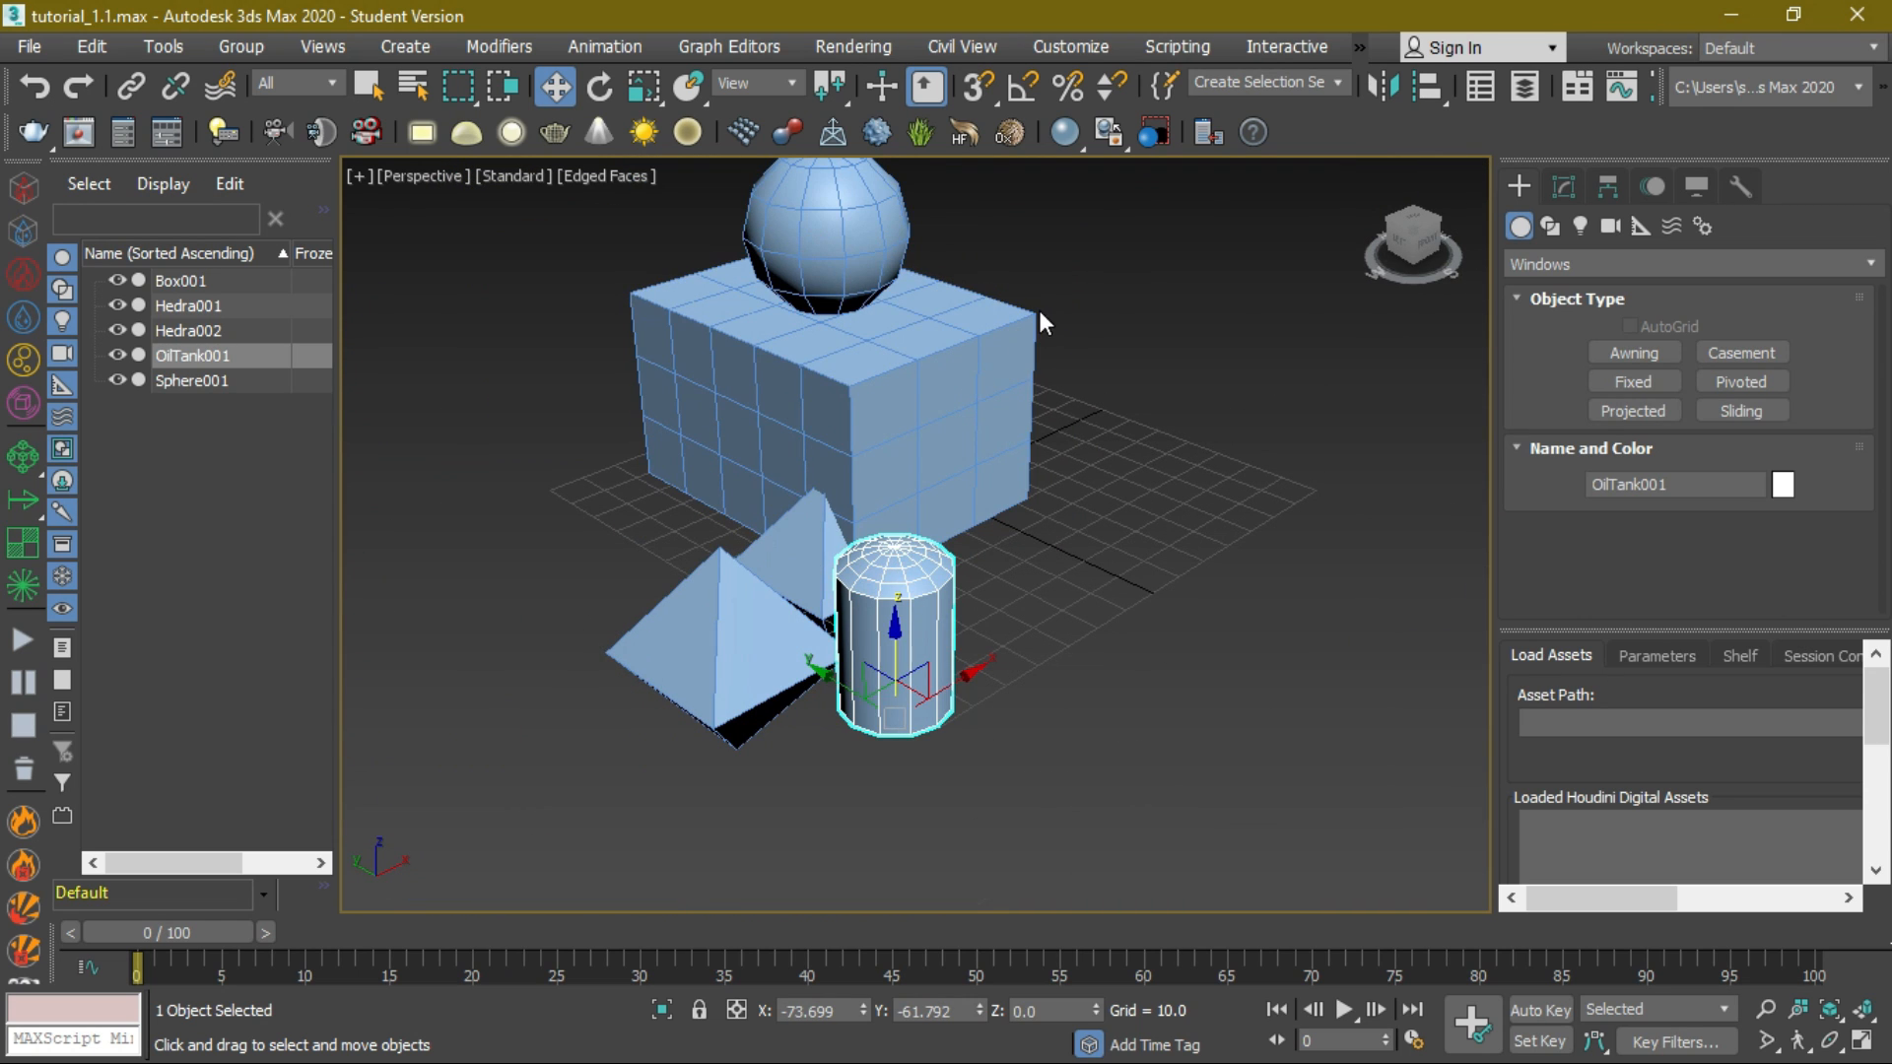
middle_drag(1088, 254, 1091, 399)
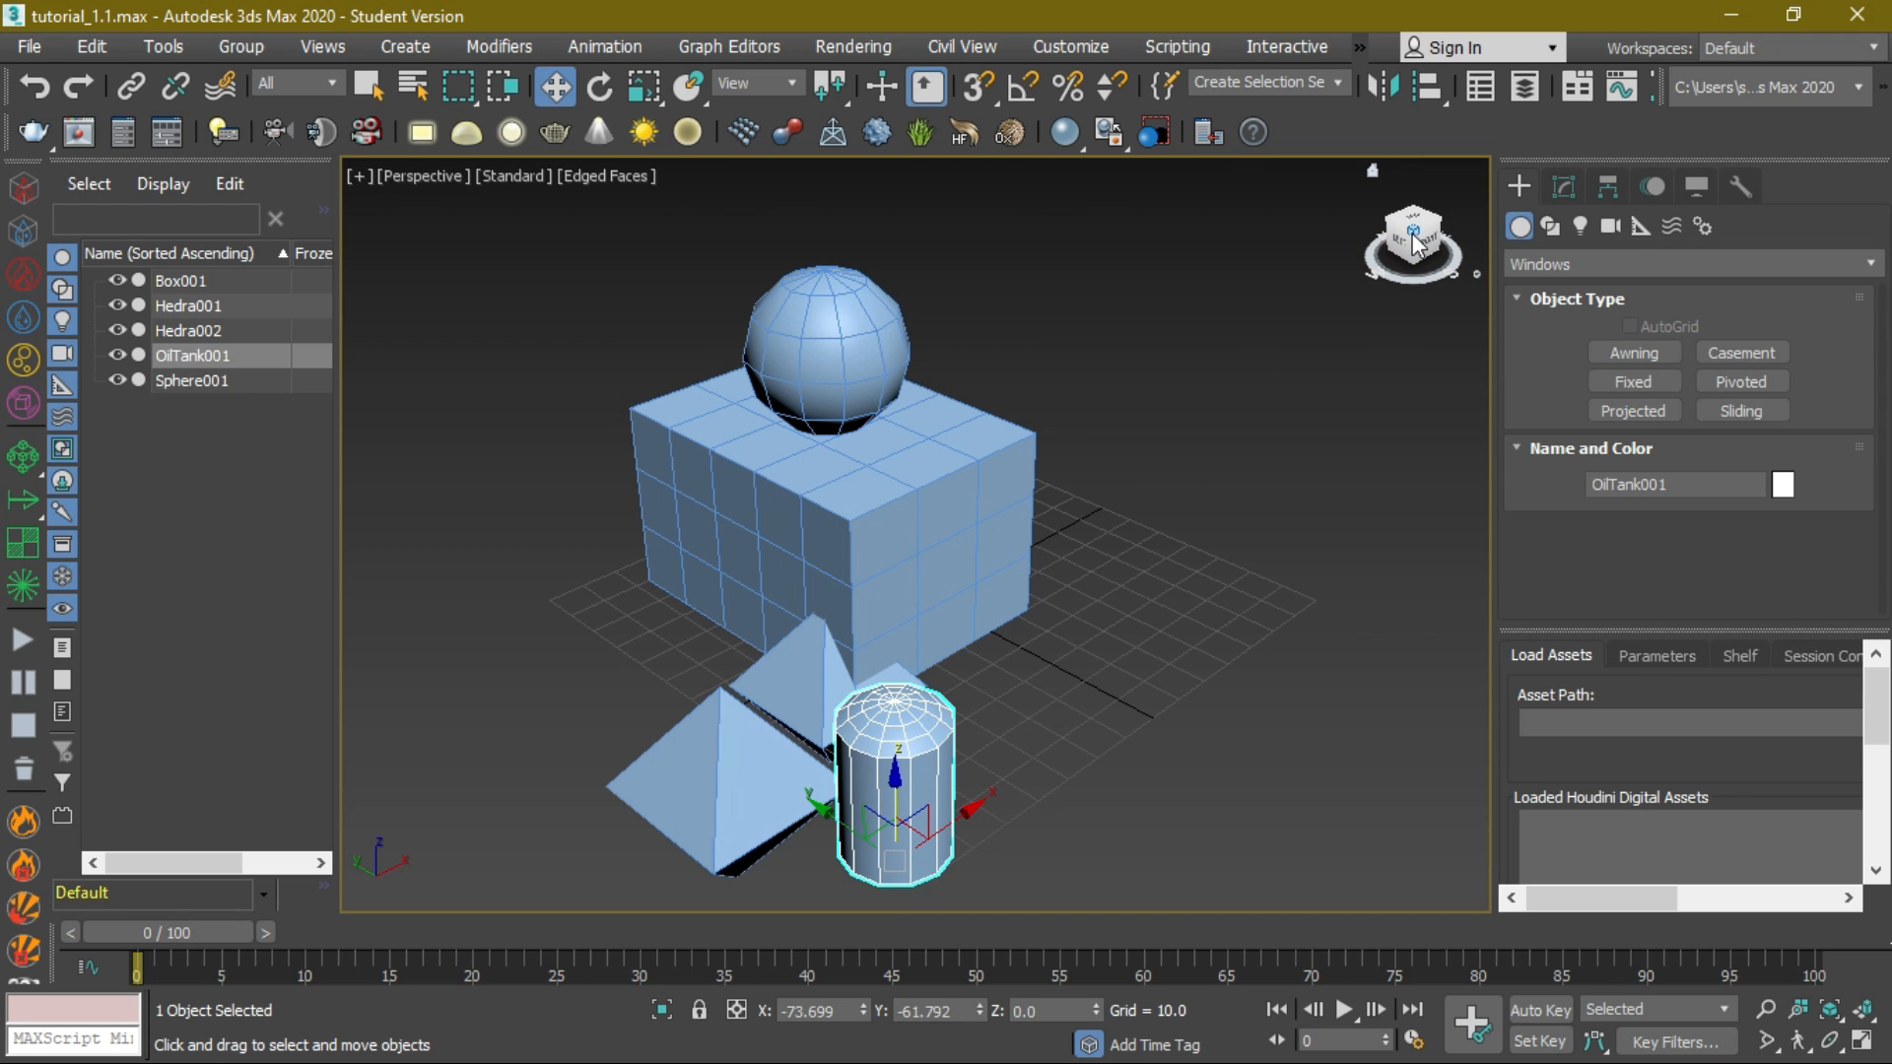
mouse_move(1403, 235)
mouse_down()
mouse_move(1188, 258)
mouse_move(1099, 195)
mouse_move(1272, 231)
mouse_move(1266, 389)
mouse_move(1380, 359)
mouse_move(1399, 246)
mouse_move(1488, 226)
mouse_move(1434, 271)
mouse_move(1513, 202)
mouse_move(1425, 281)
mouse_move(1557, 291)
mouse_move(1602, 128)
mouse_move(1468, 281)
mouse_move(1557, 138)
mouse_move(1478, 305)
mouse_move(1375, 176)
mouse_up()
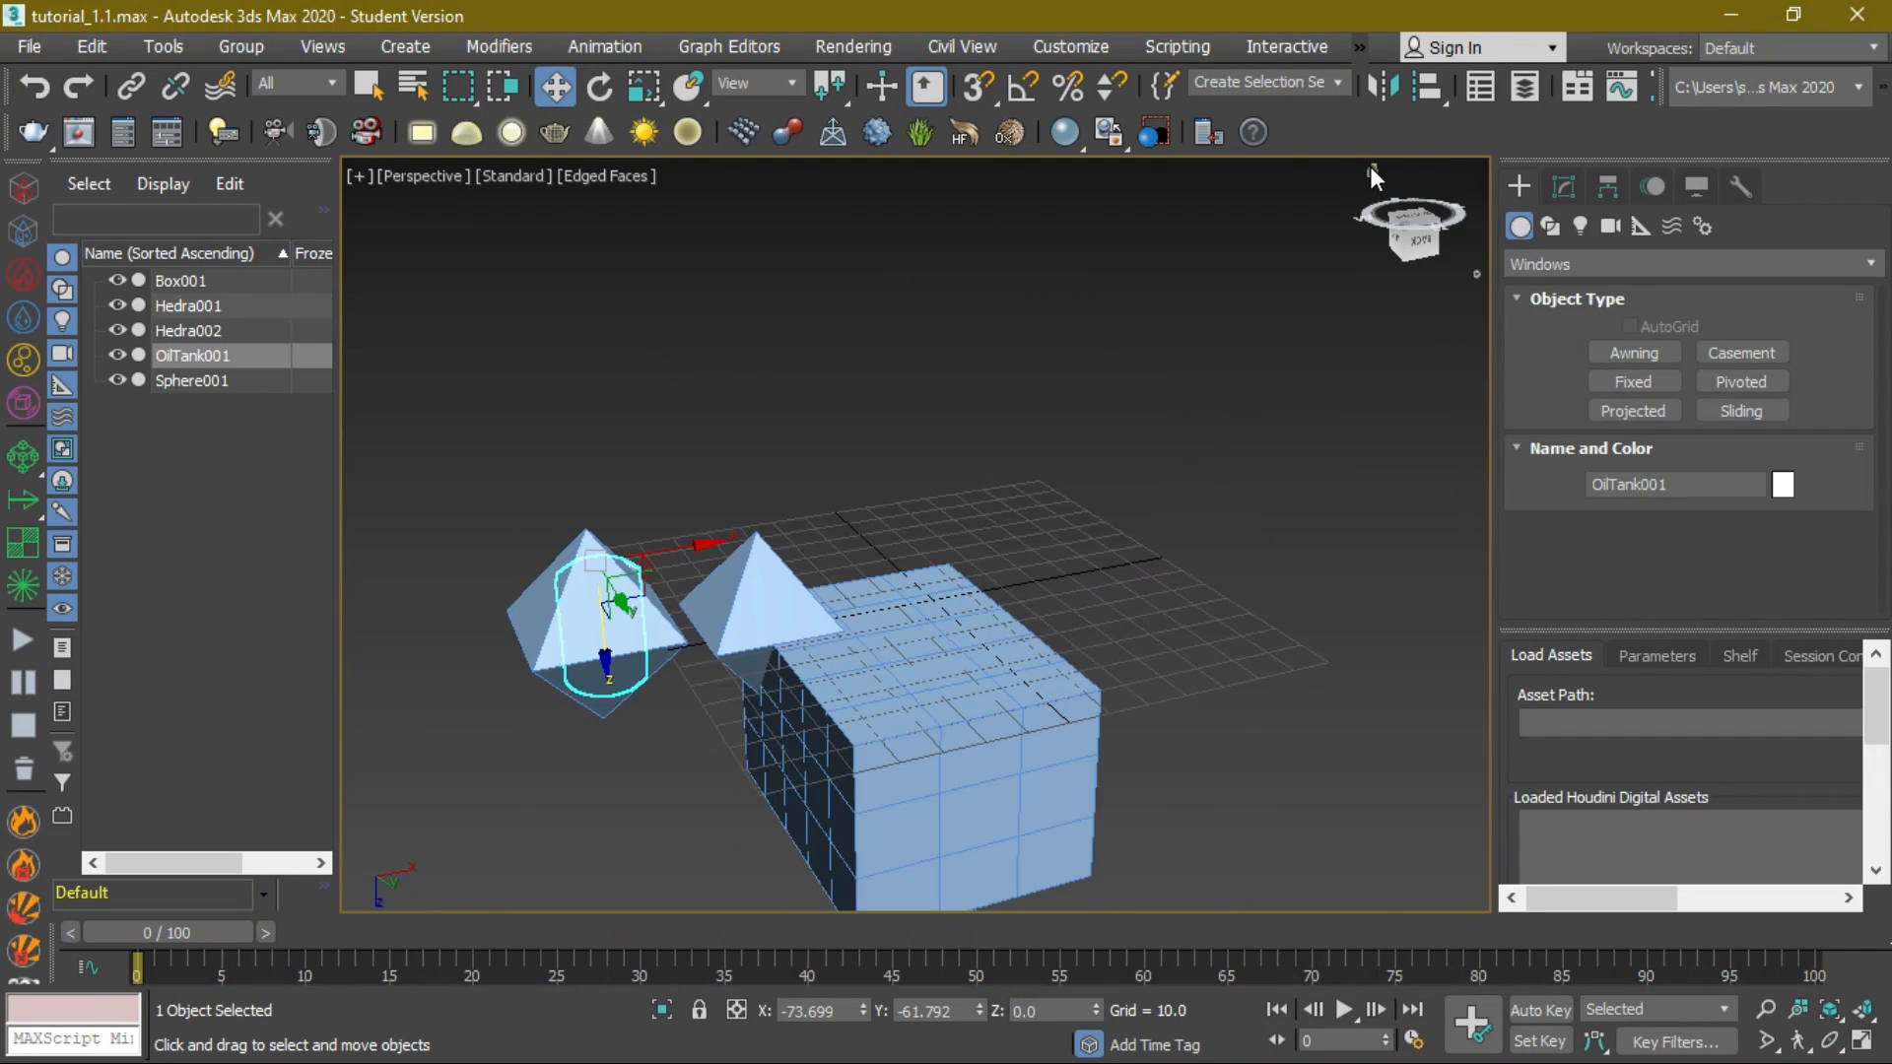
click(1373, 169)
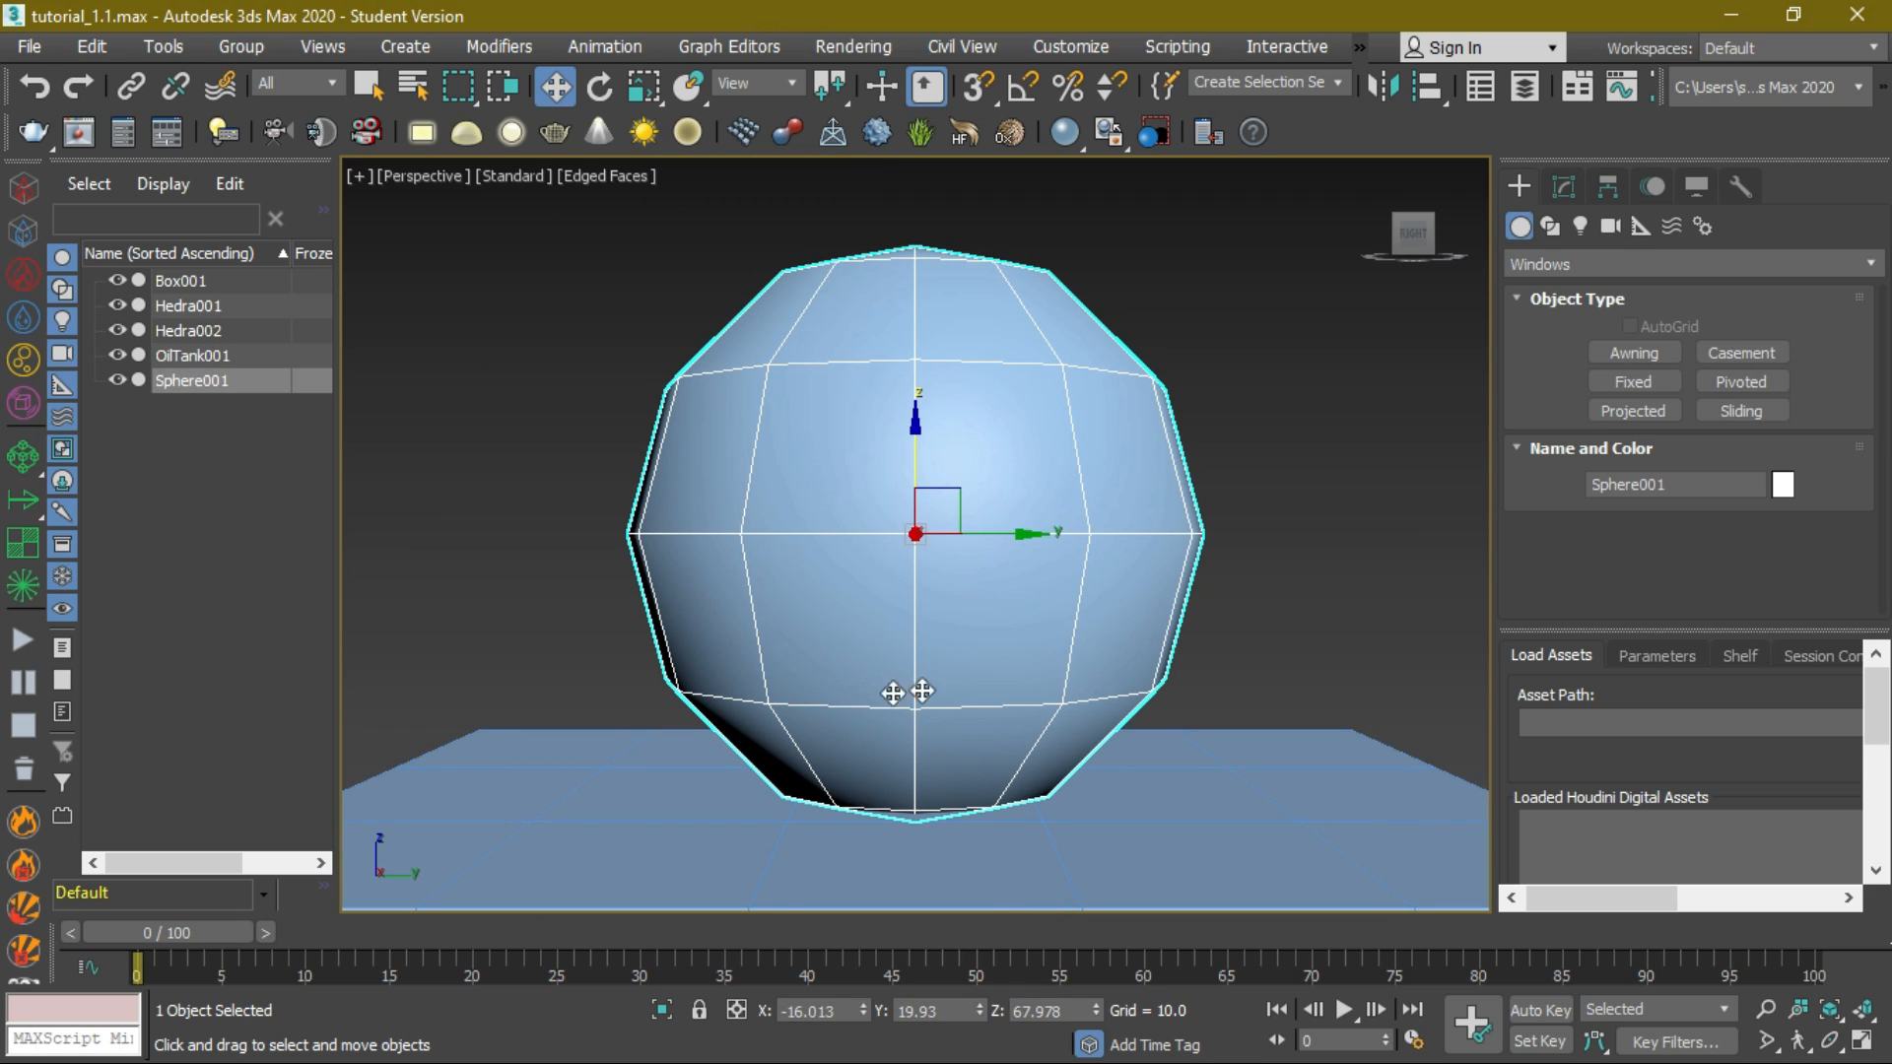
- Select the oil tank, frame it in the Perspective viewport, and orbit to an elevated corner view
scroll(1319, 824, down, 10)
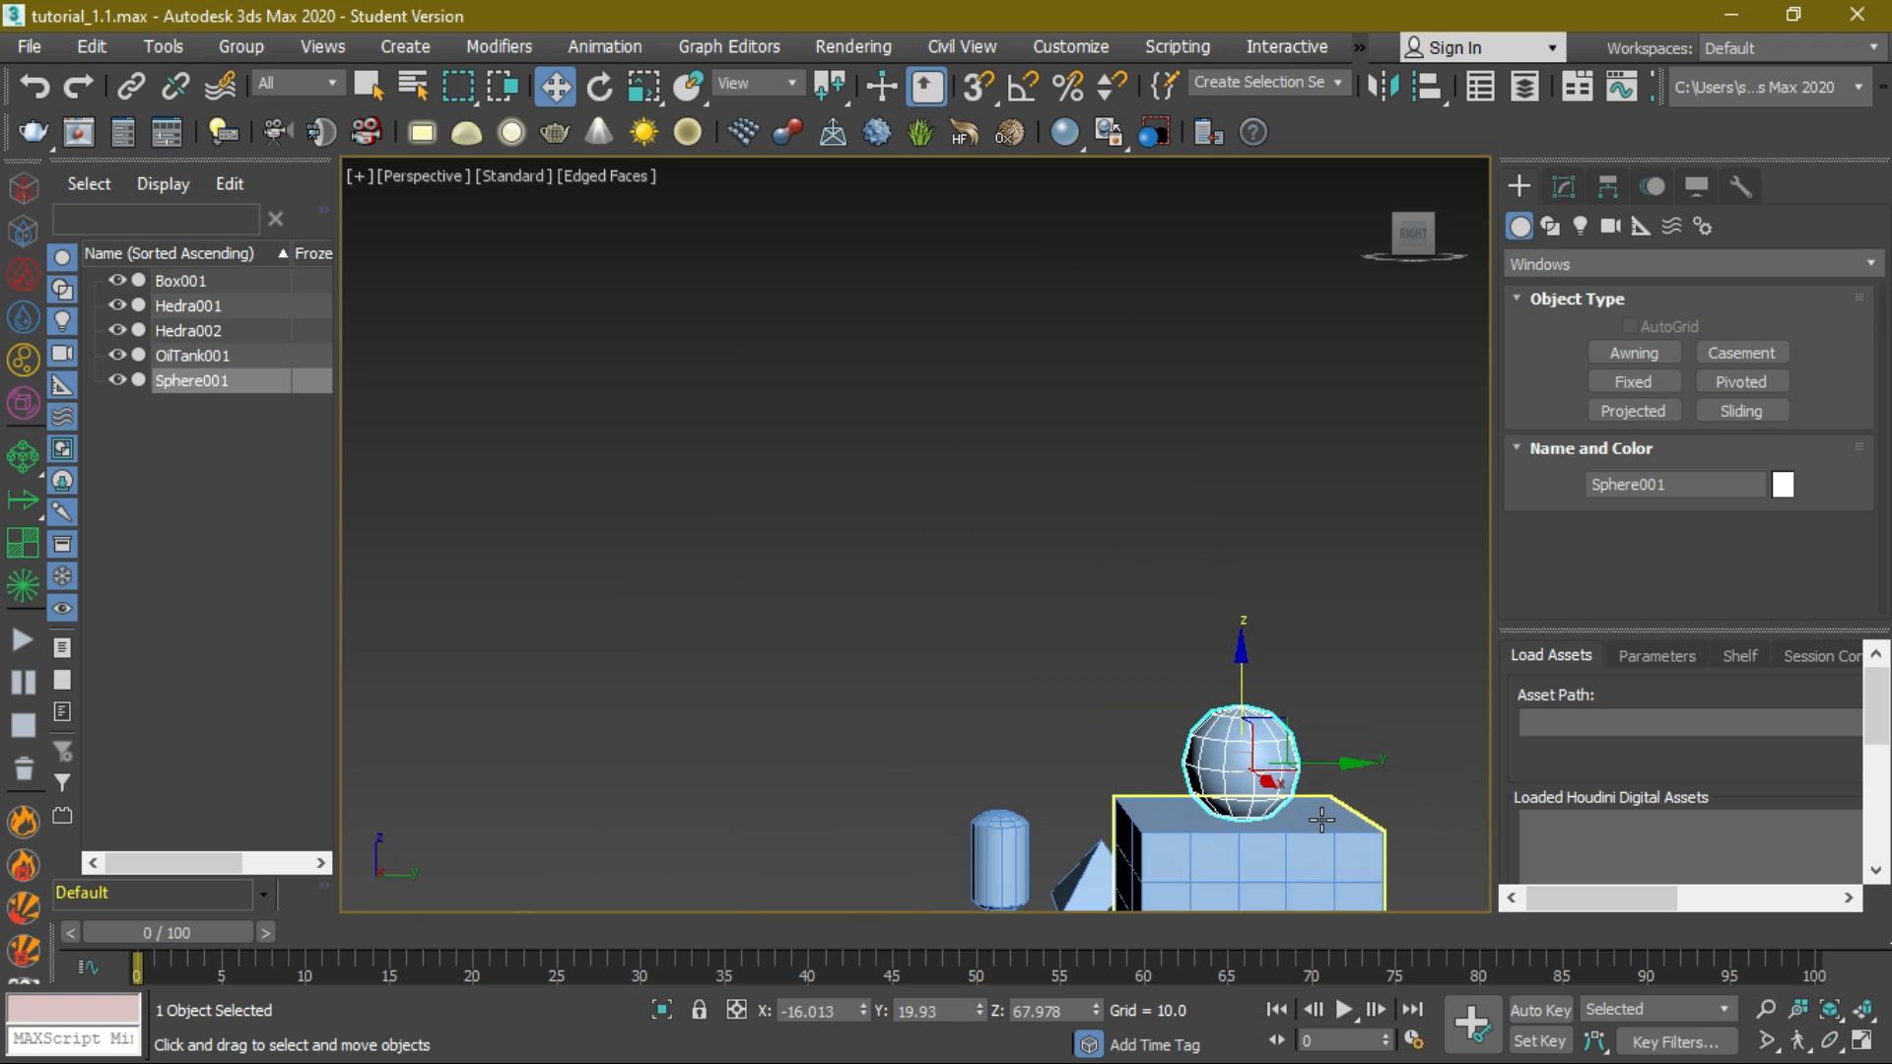
click(1166, 846)
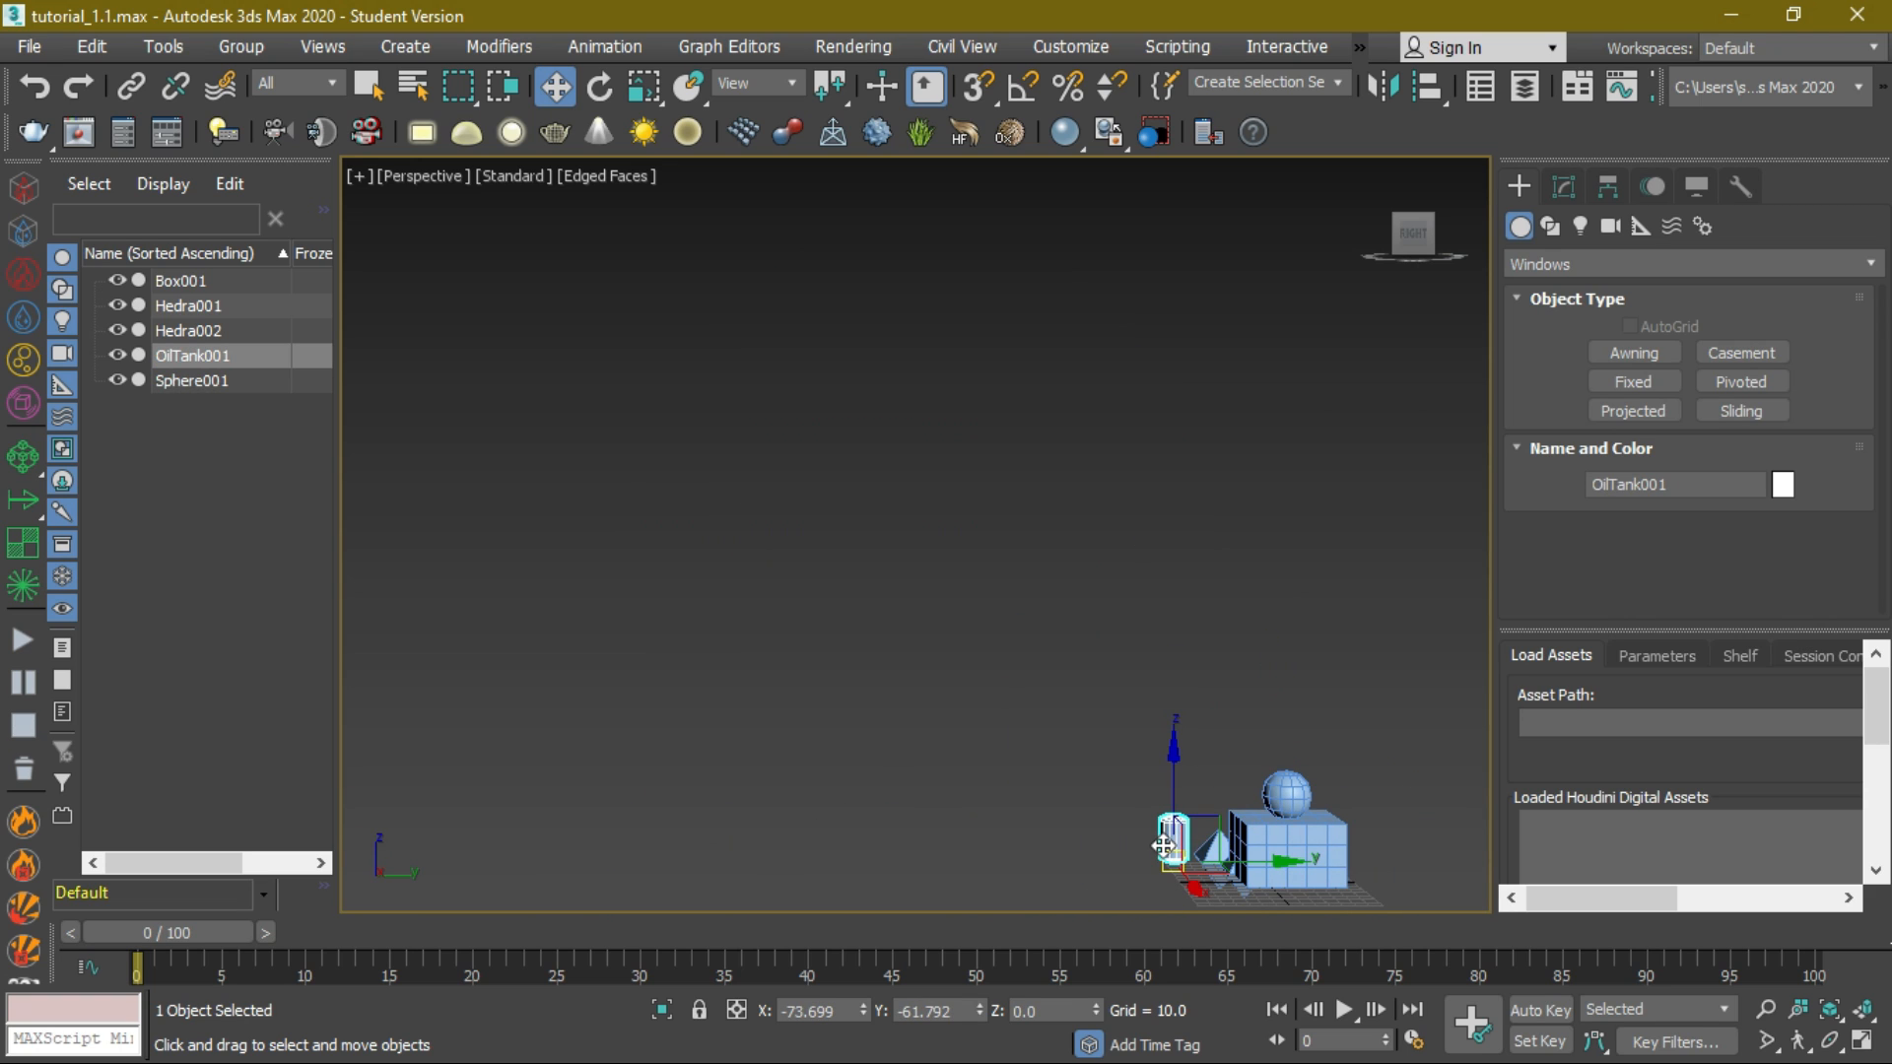
key(z)
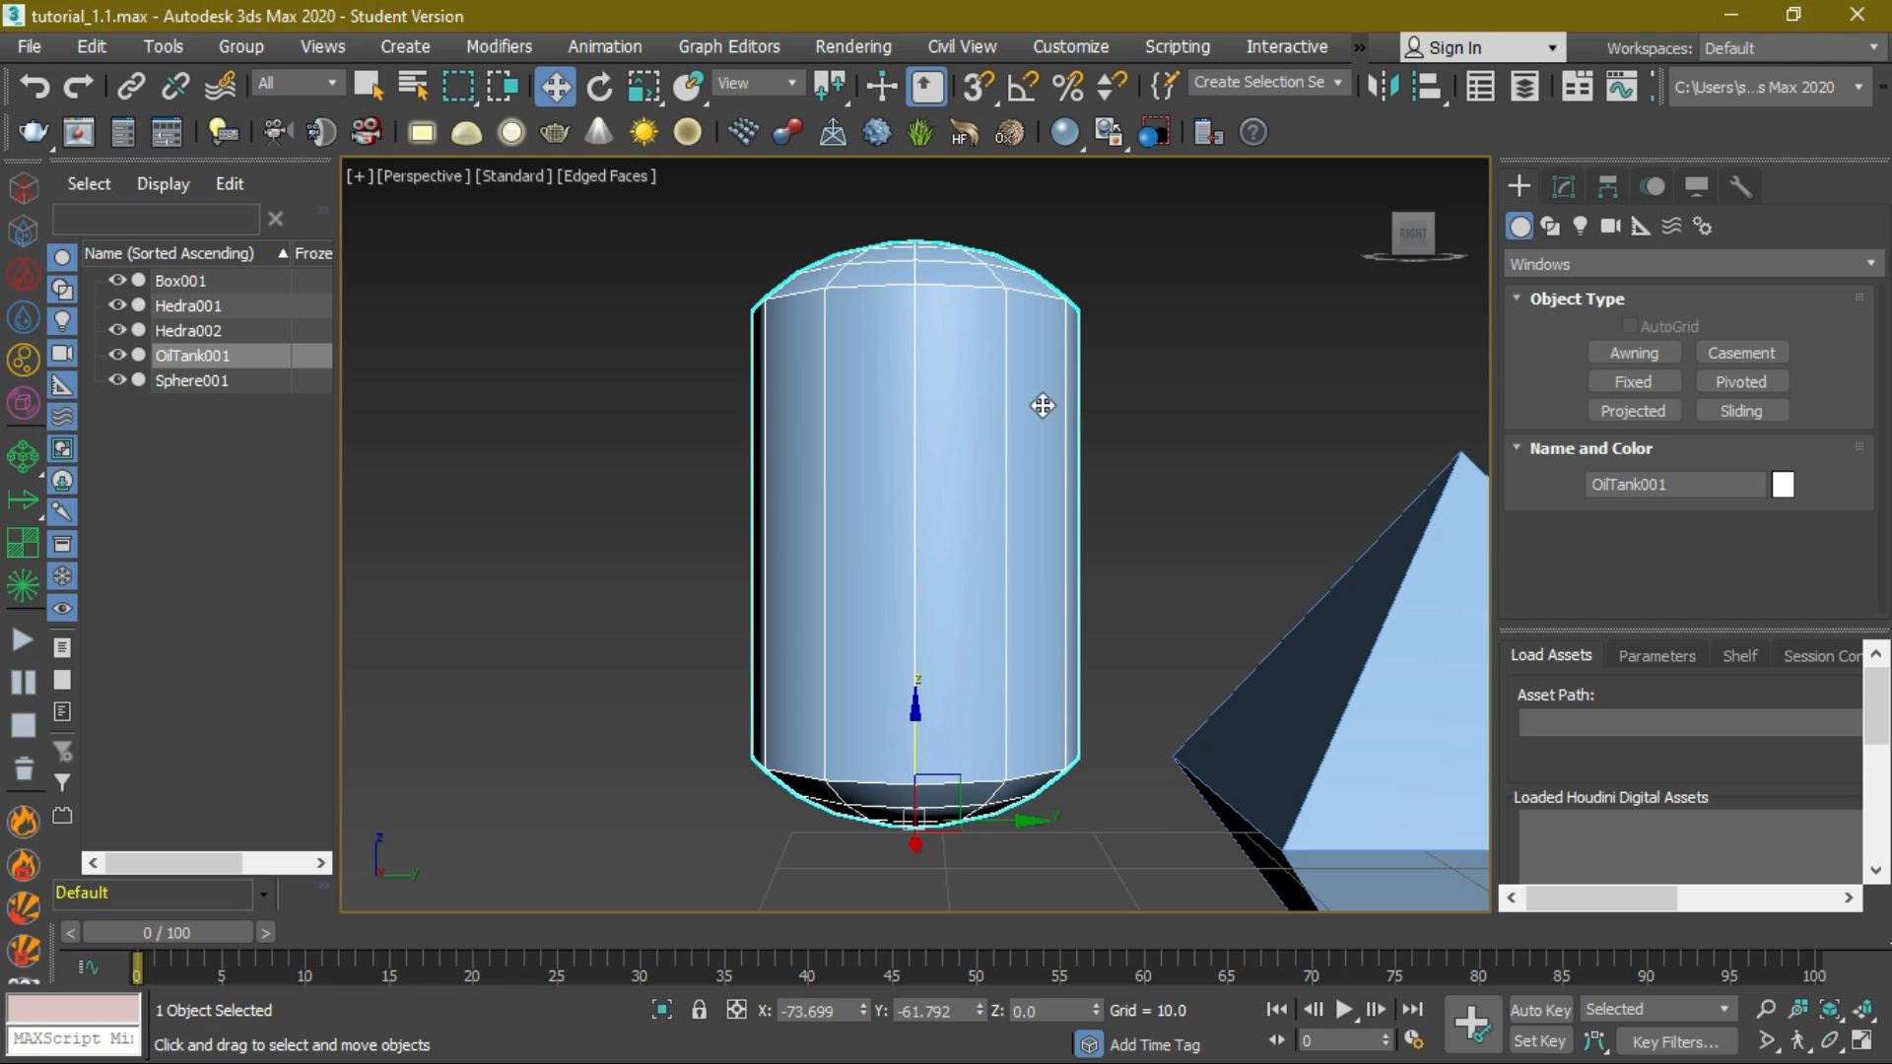
alt+middle_drag(967, 476, 1207, 609)
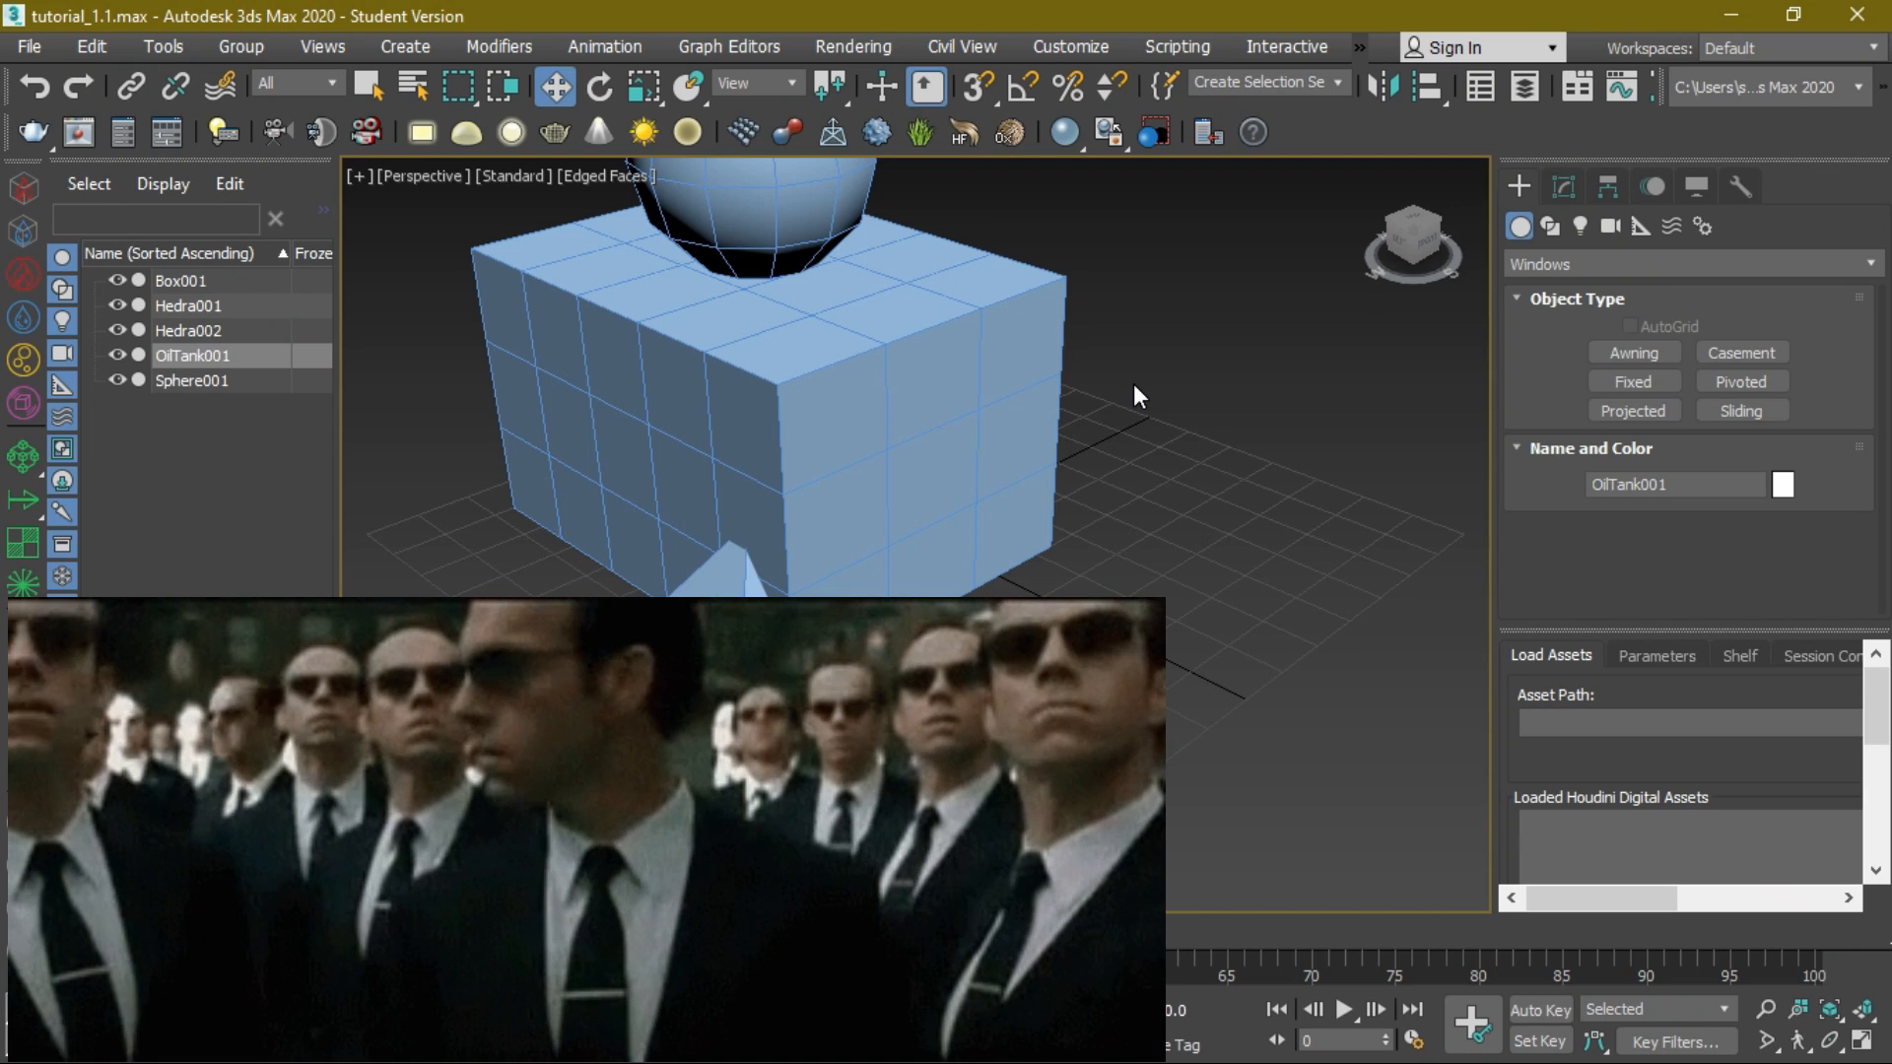
- Clone the oil tank along the X axis as five independent copies, spaced about 73.5 units apart
scroll(1134, 397, down, 5)
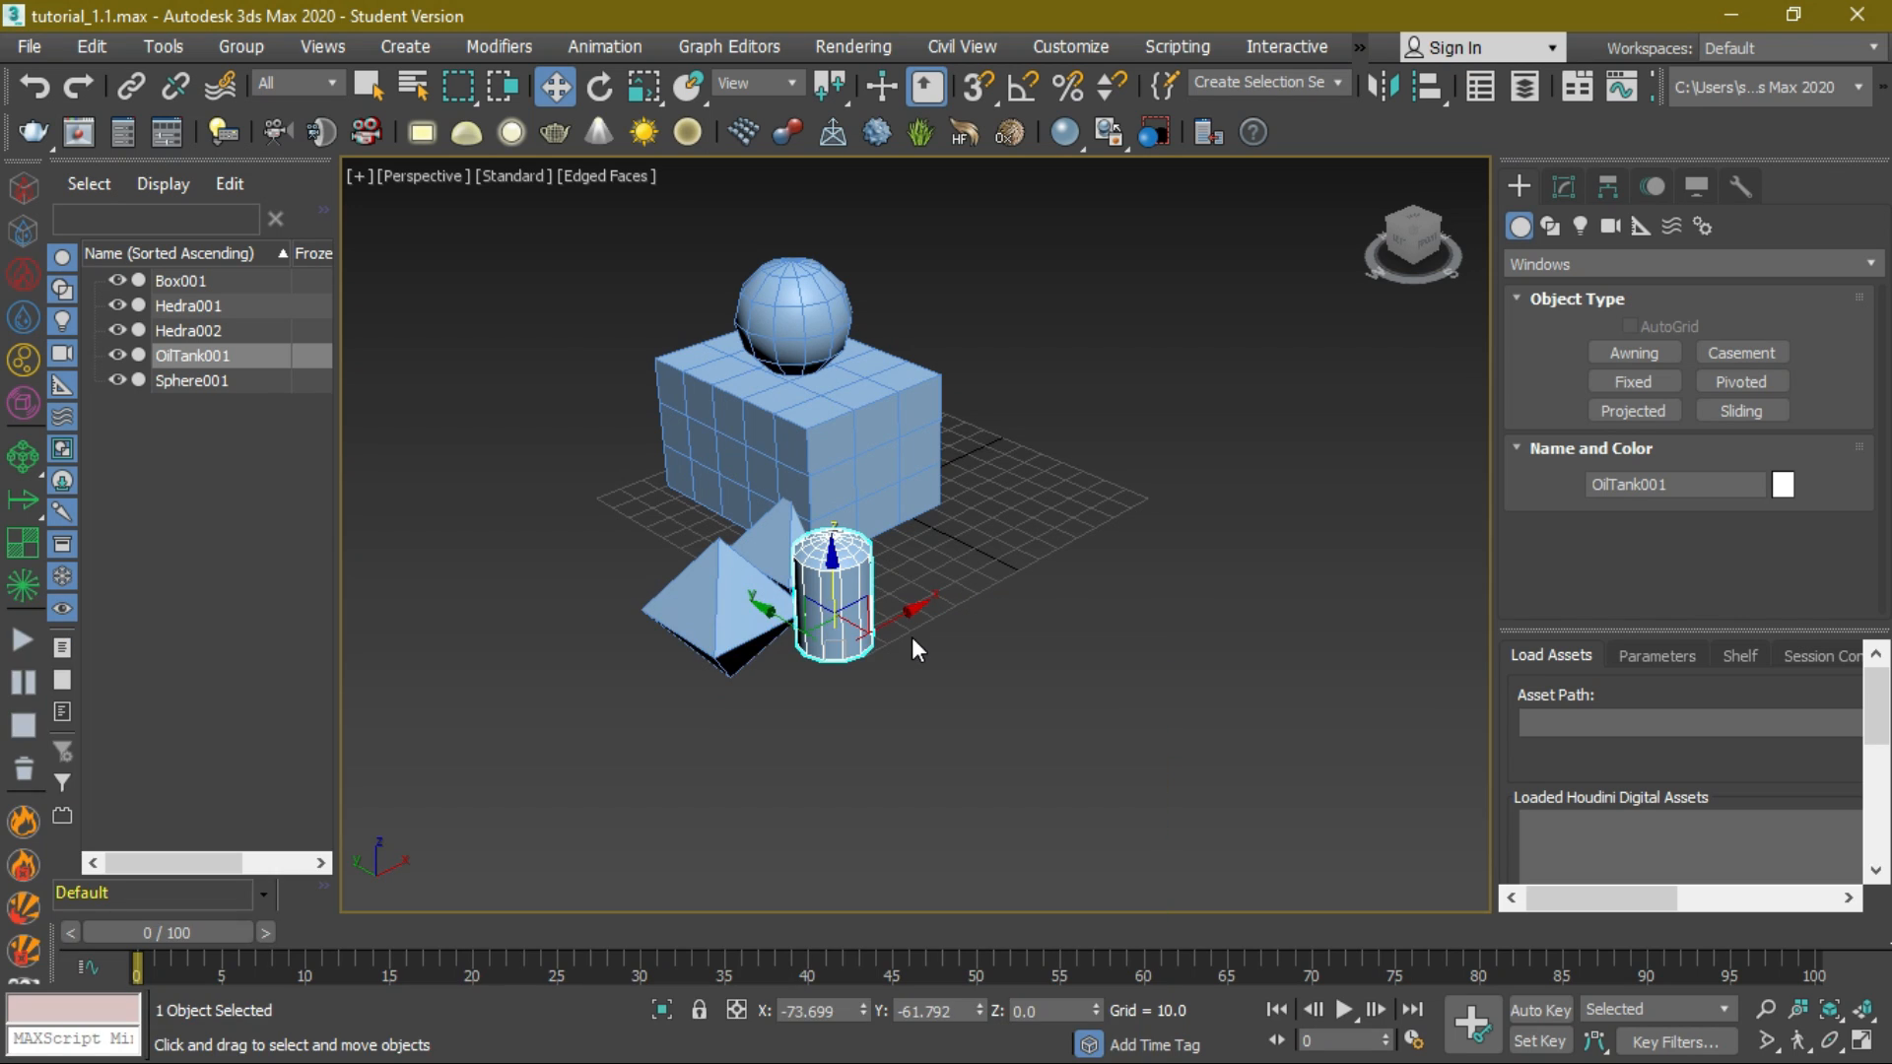
mouse_move(908, 604)
shift+mouse_down()
mouse_move(1026, 557)
mouse_move(1056, 566)
mouse_move(992, 624)
mouse_move(1066, 584)
shift+mouse_up()
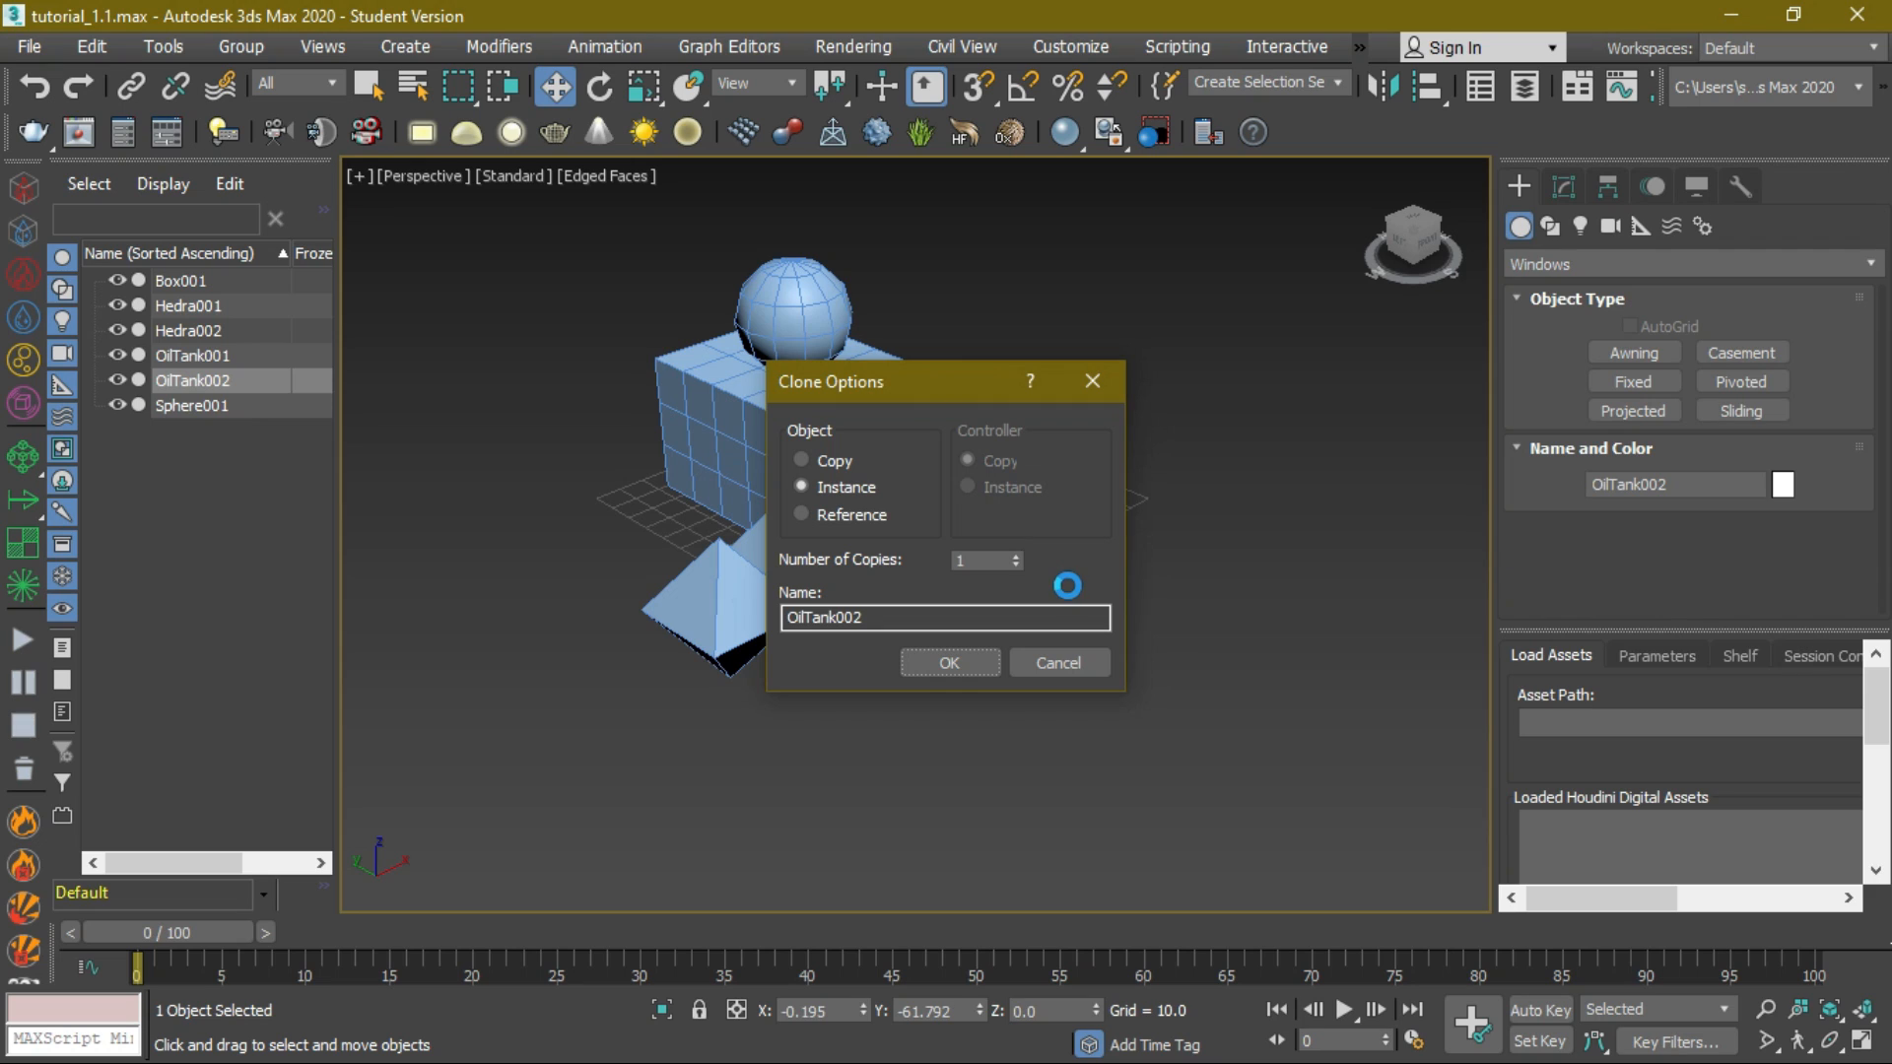
drag(908, 386, 1263, 391)
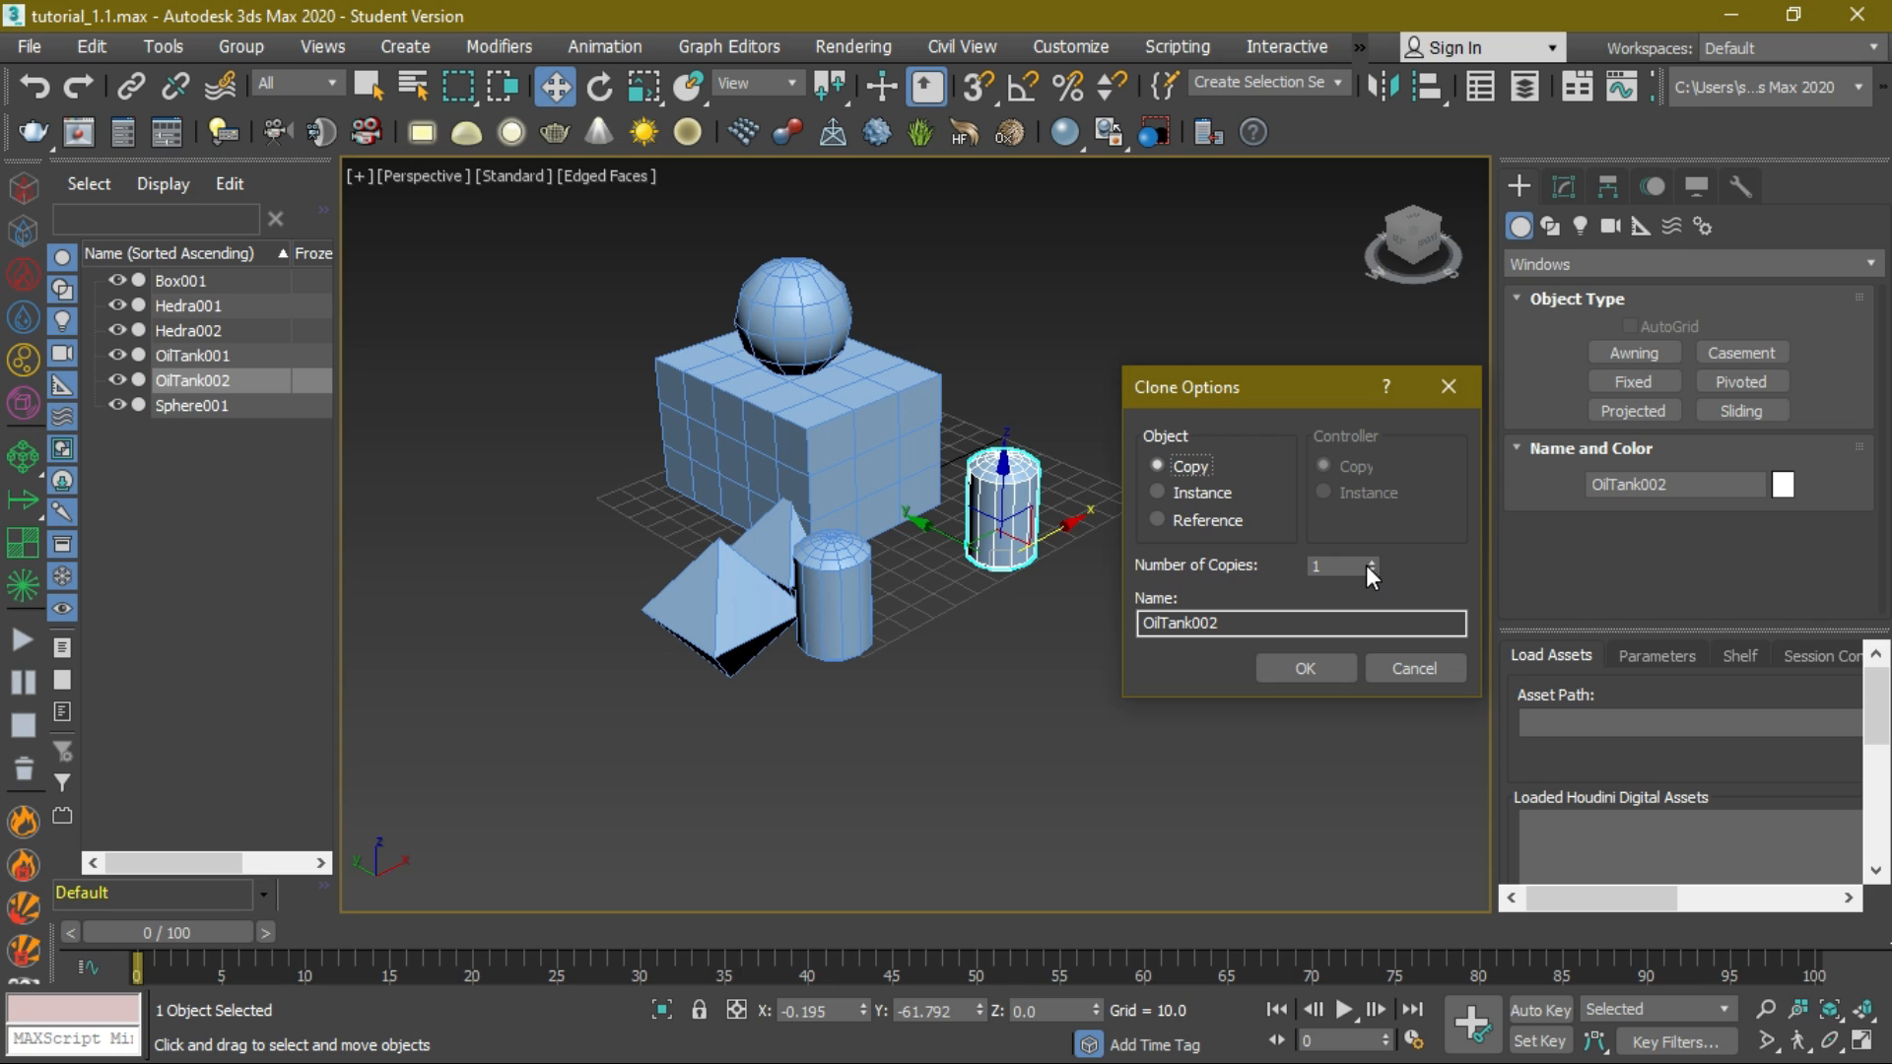
drag(1313, 391, 1572, 373)
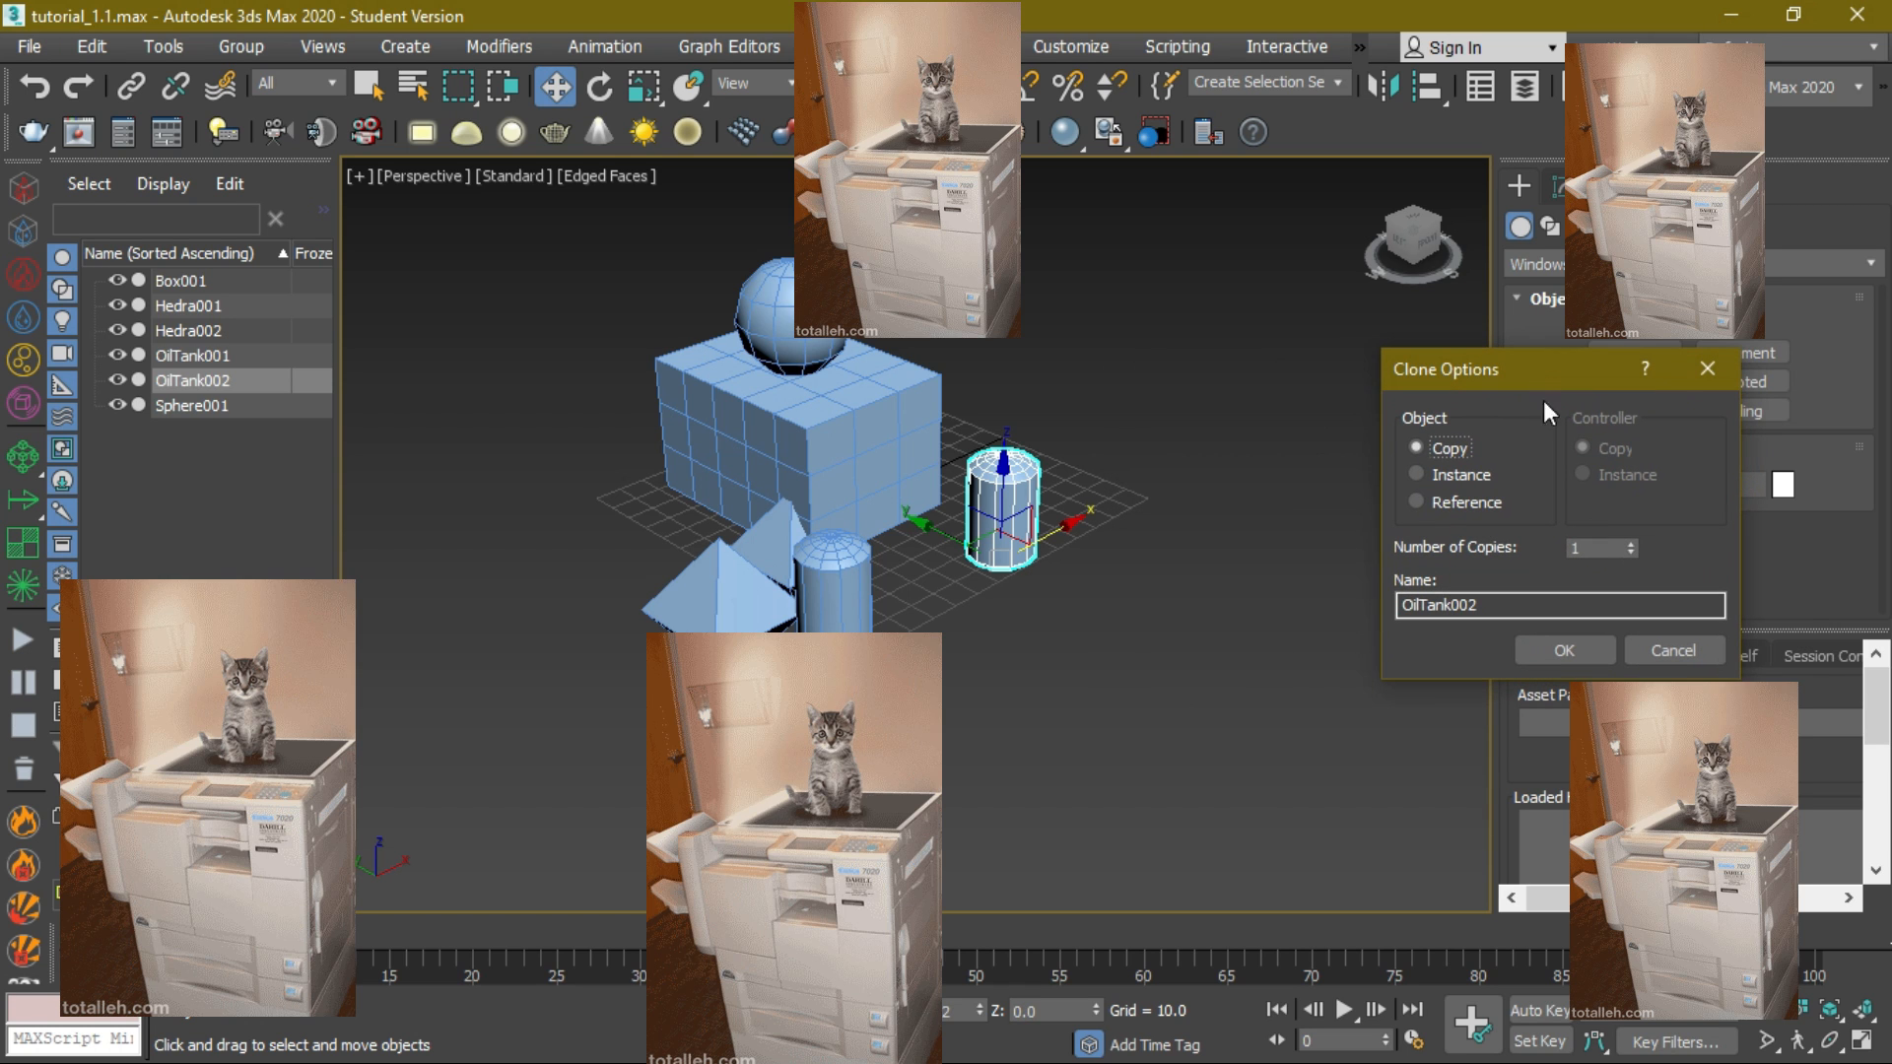
drag(1589, 548, 1552, 557)
text(5)
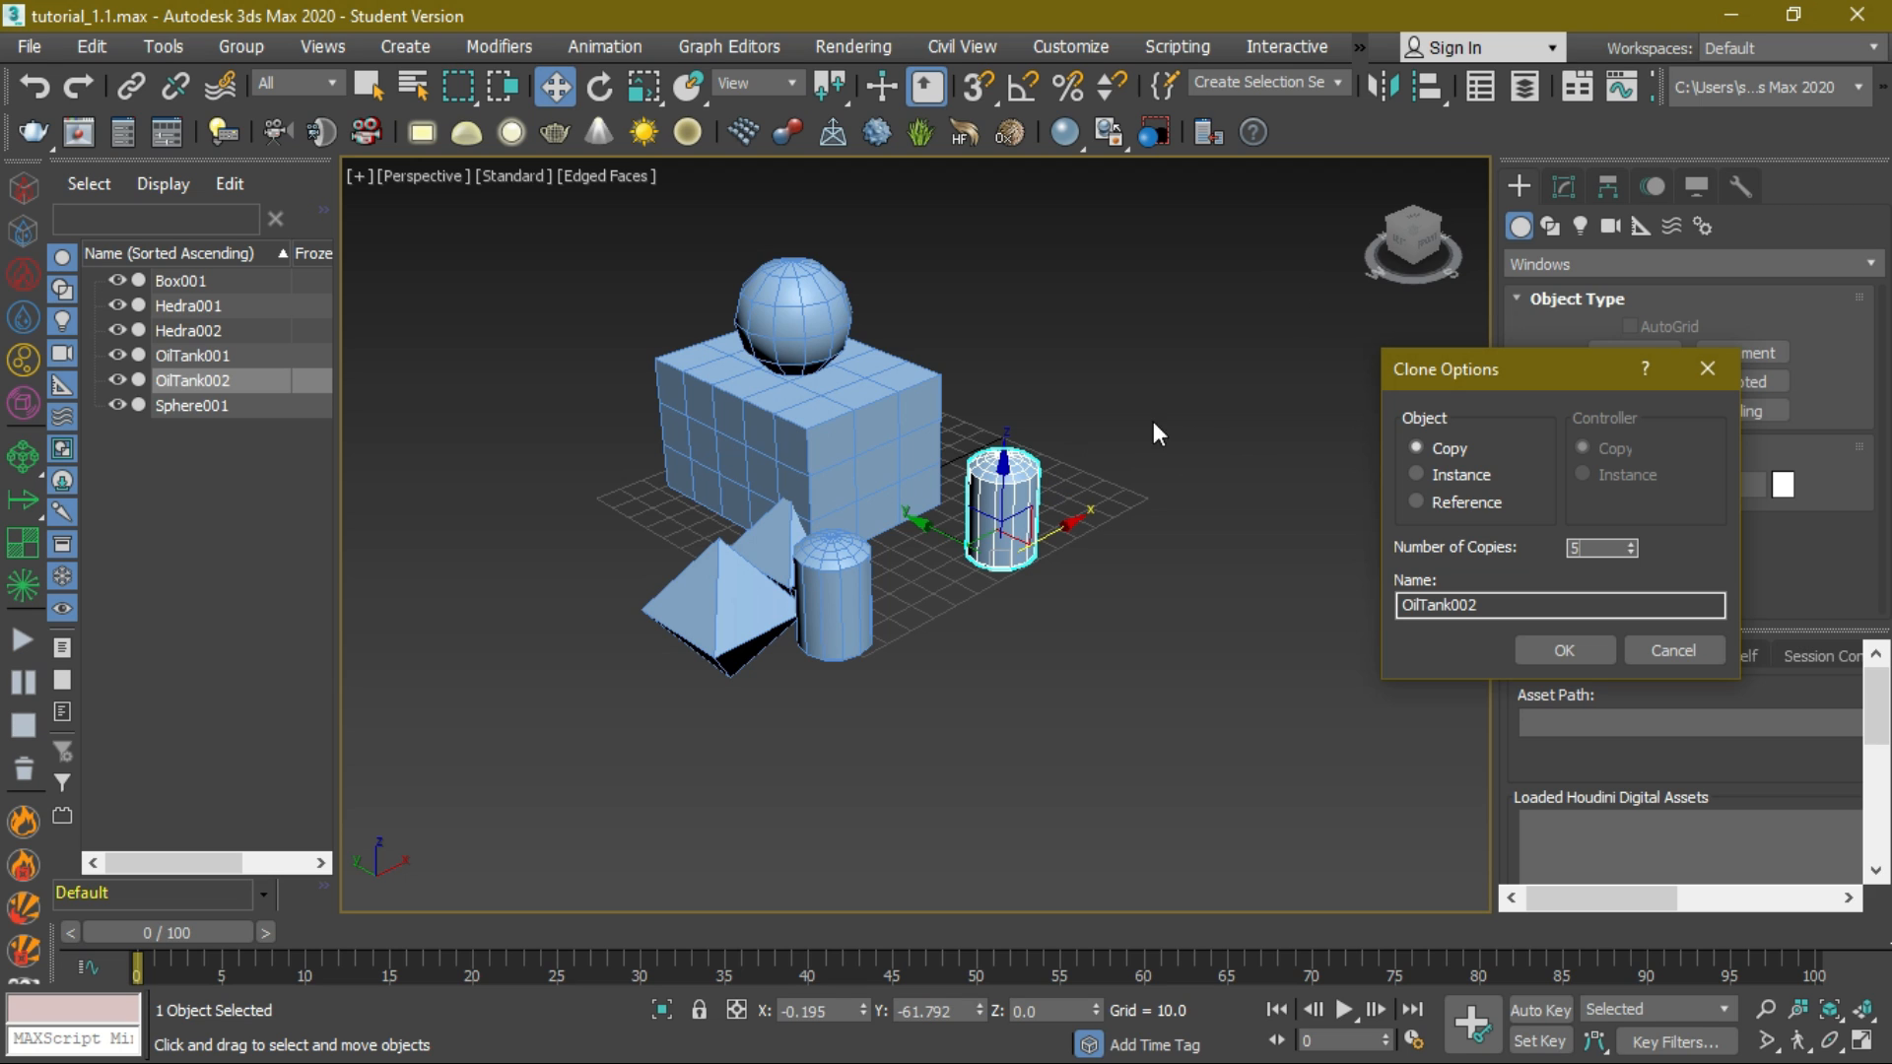
click(1564, 650)
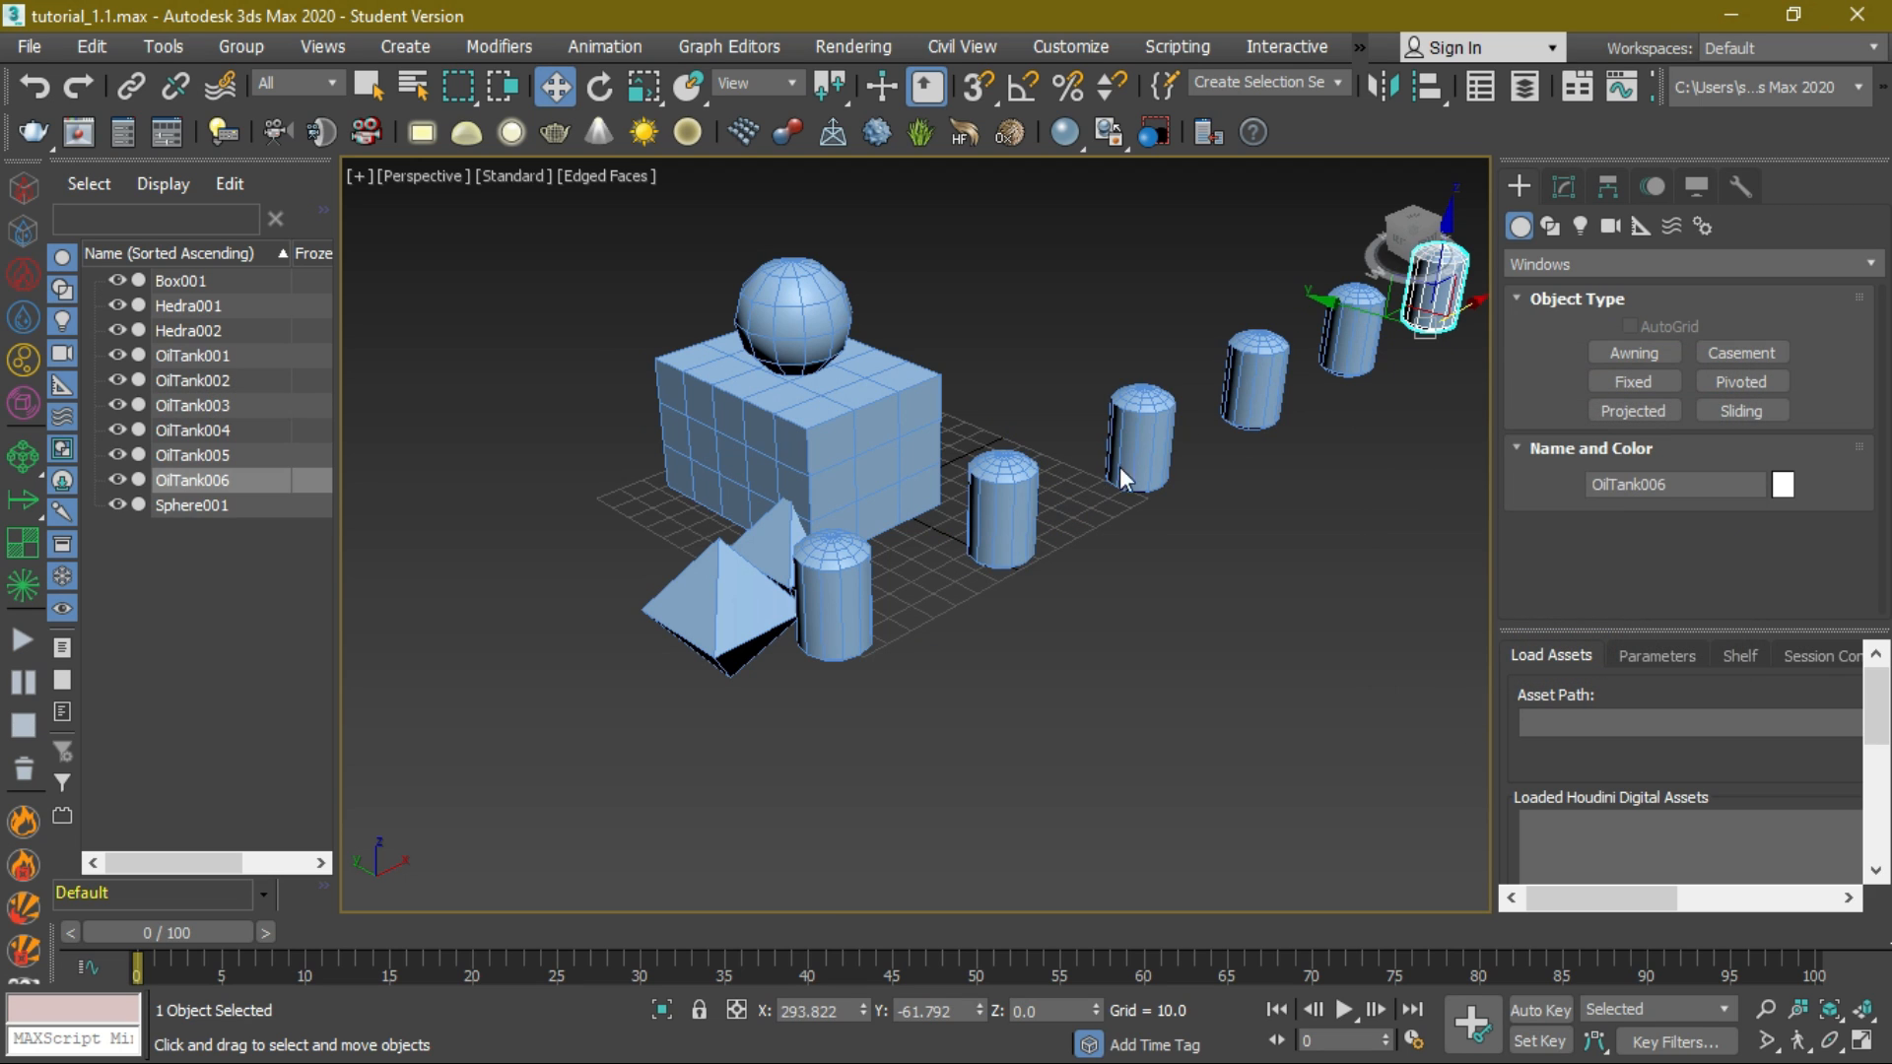
- Region-select the four farthest oil tanks, clear the selection, and select the sphere alone before deselecting it
scroll(1301, 408, down, 4)
alt+middle_drag(951, 714, 803, 656)
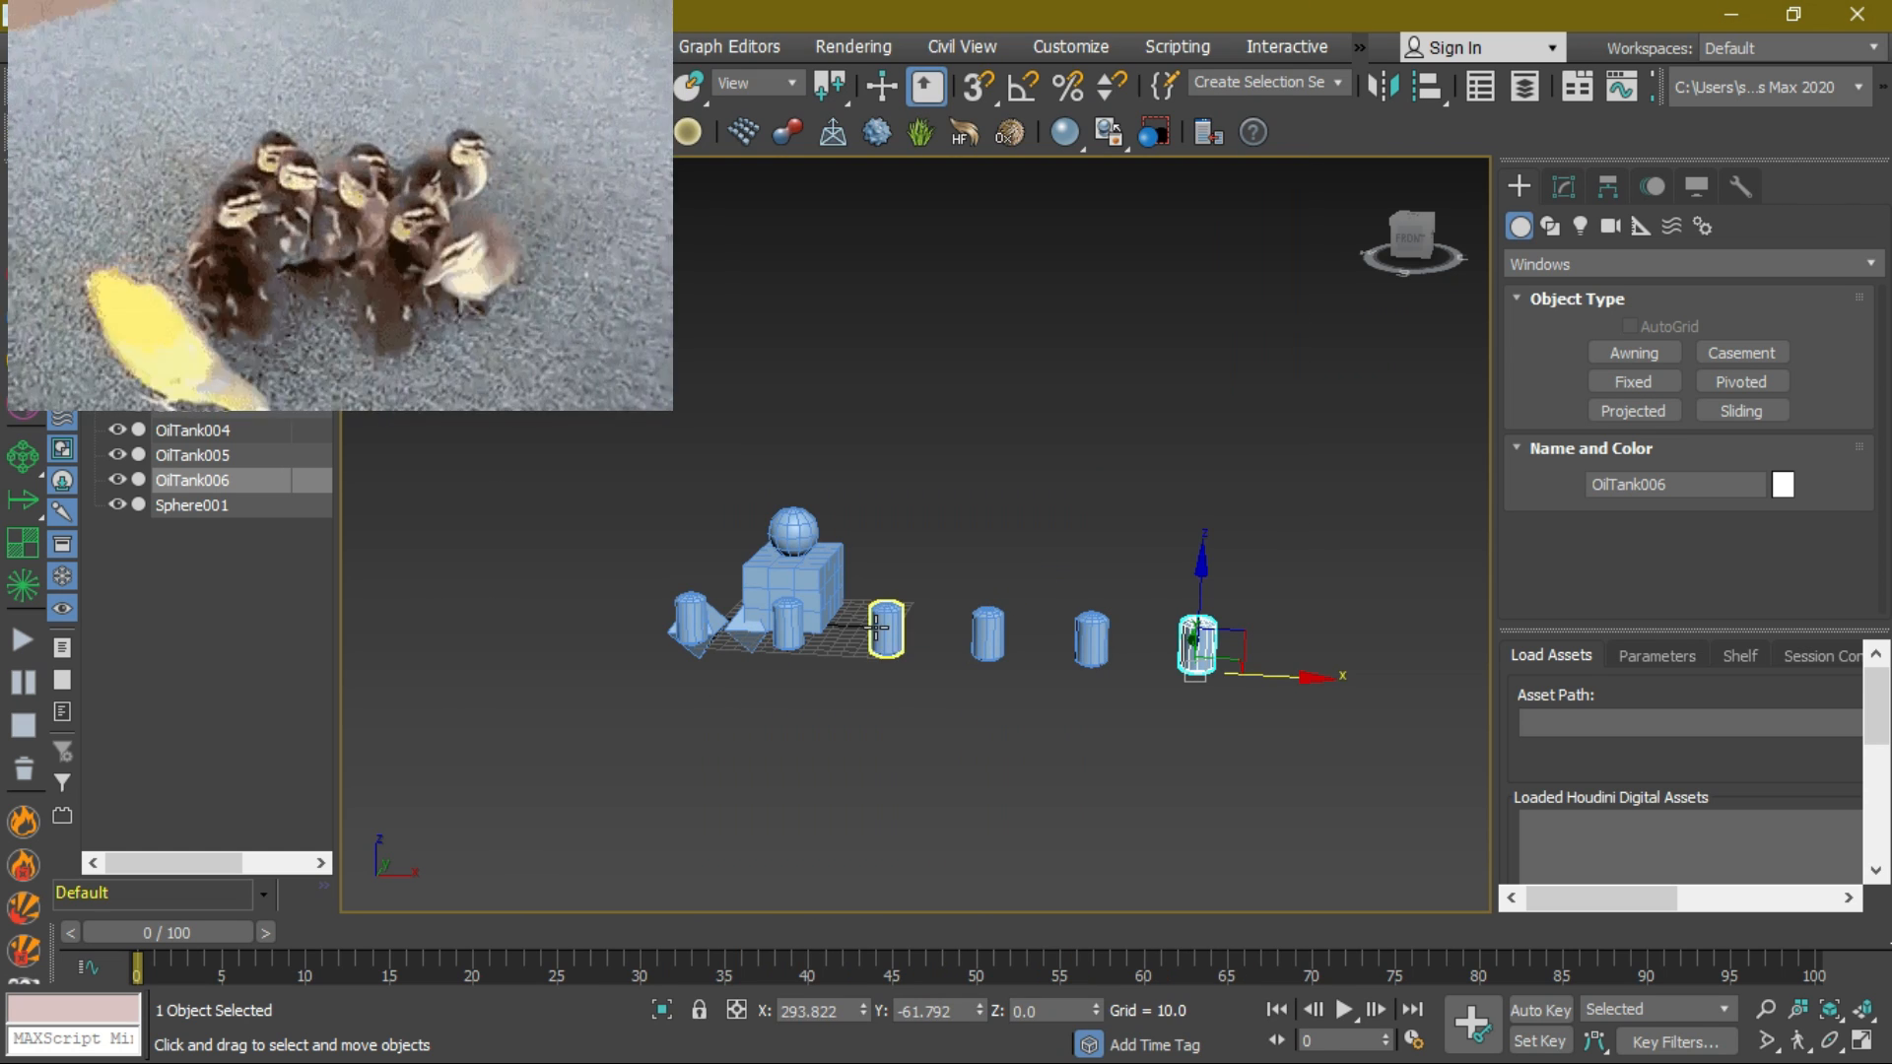
click(1321, 530)
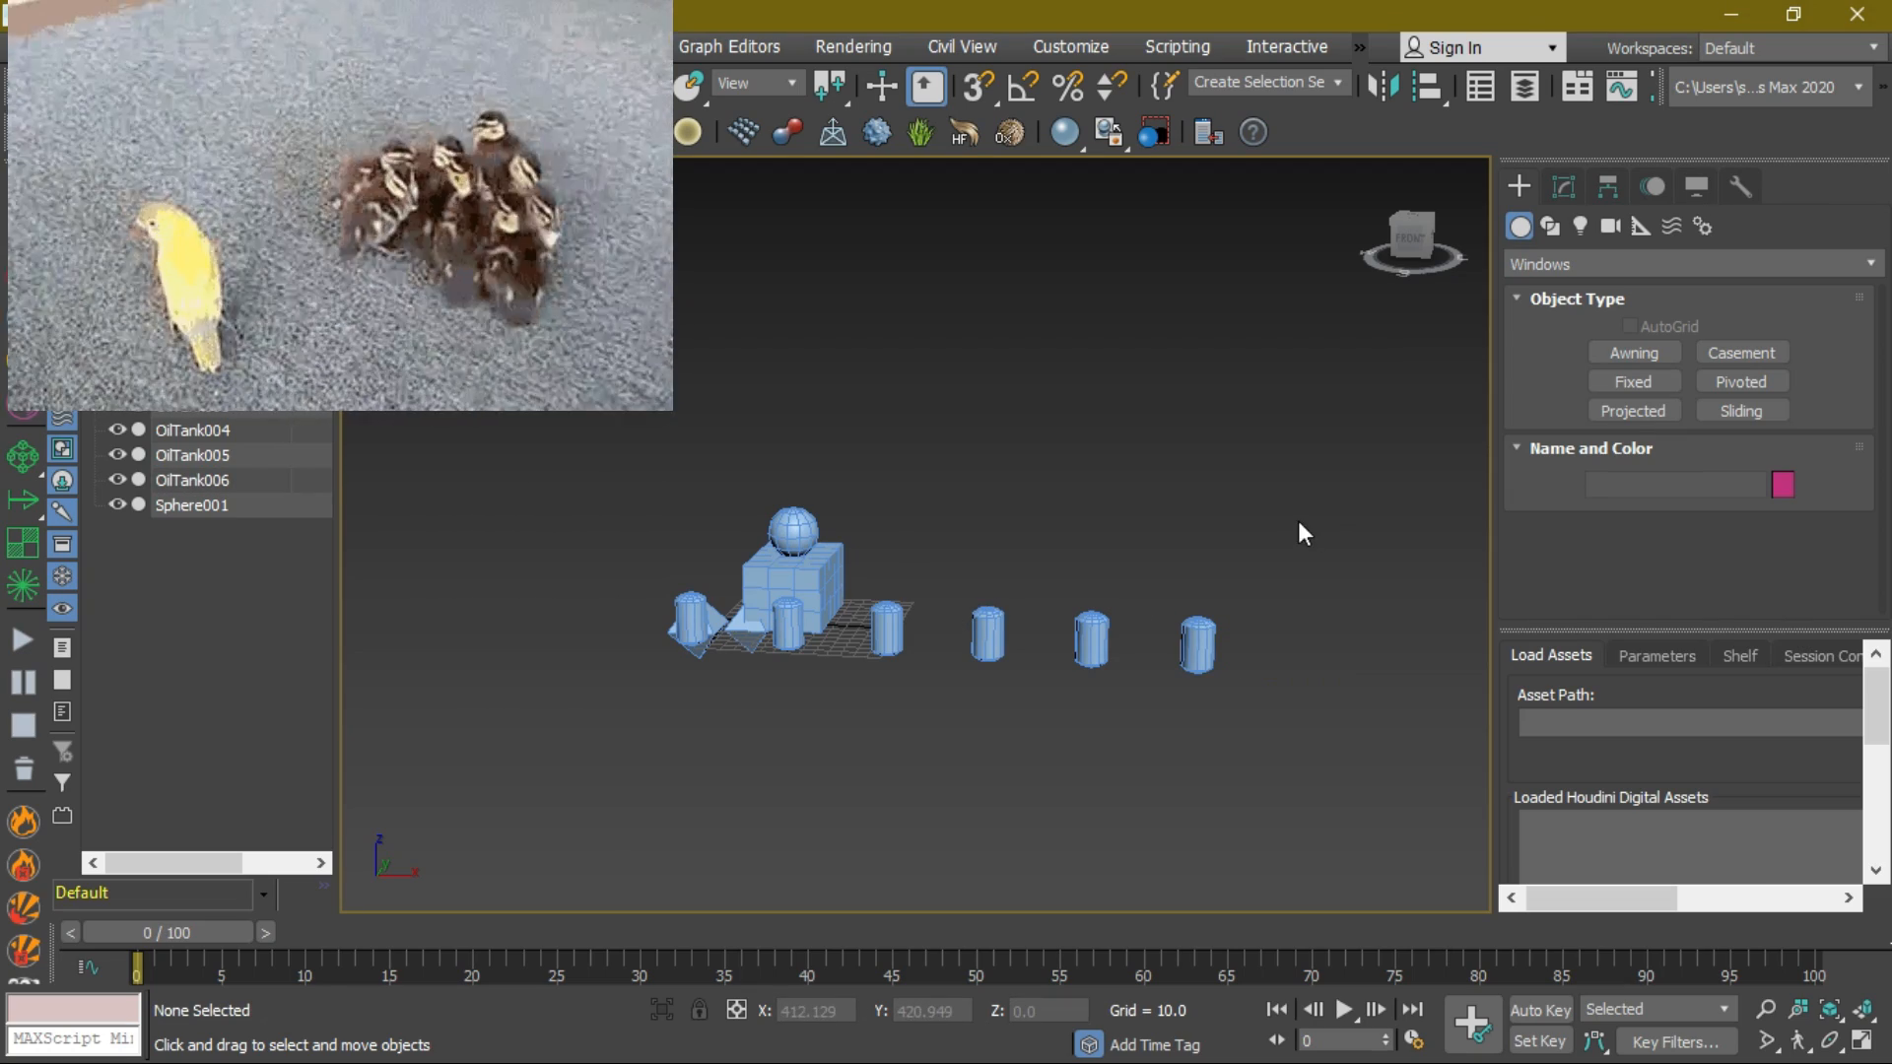
drag(1298, 520, 878, 640)
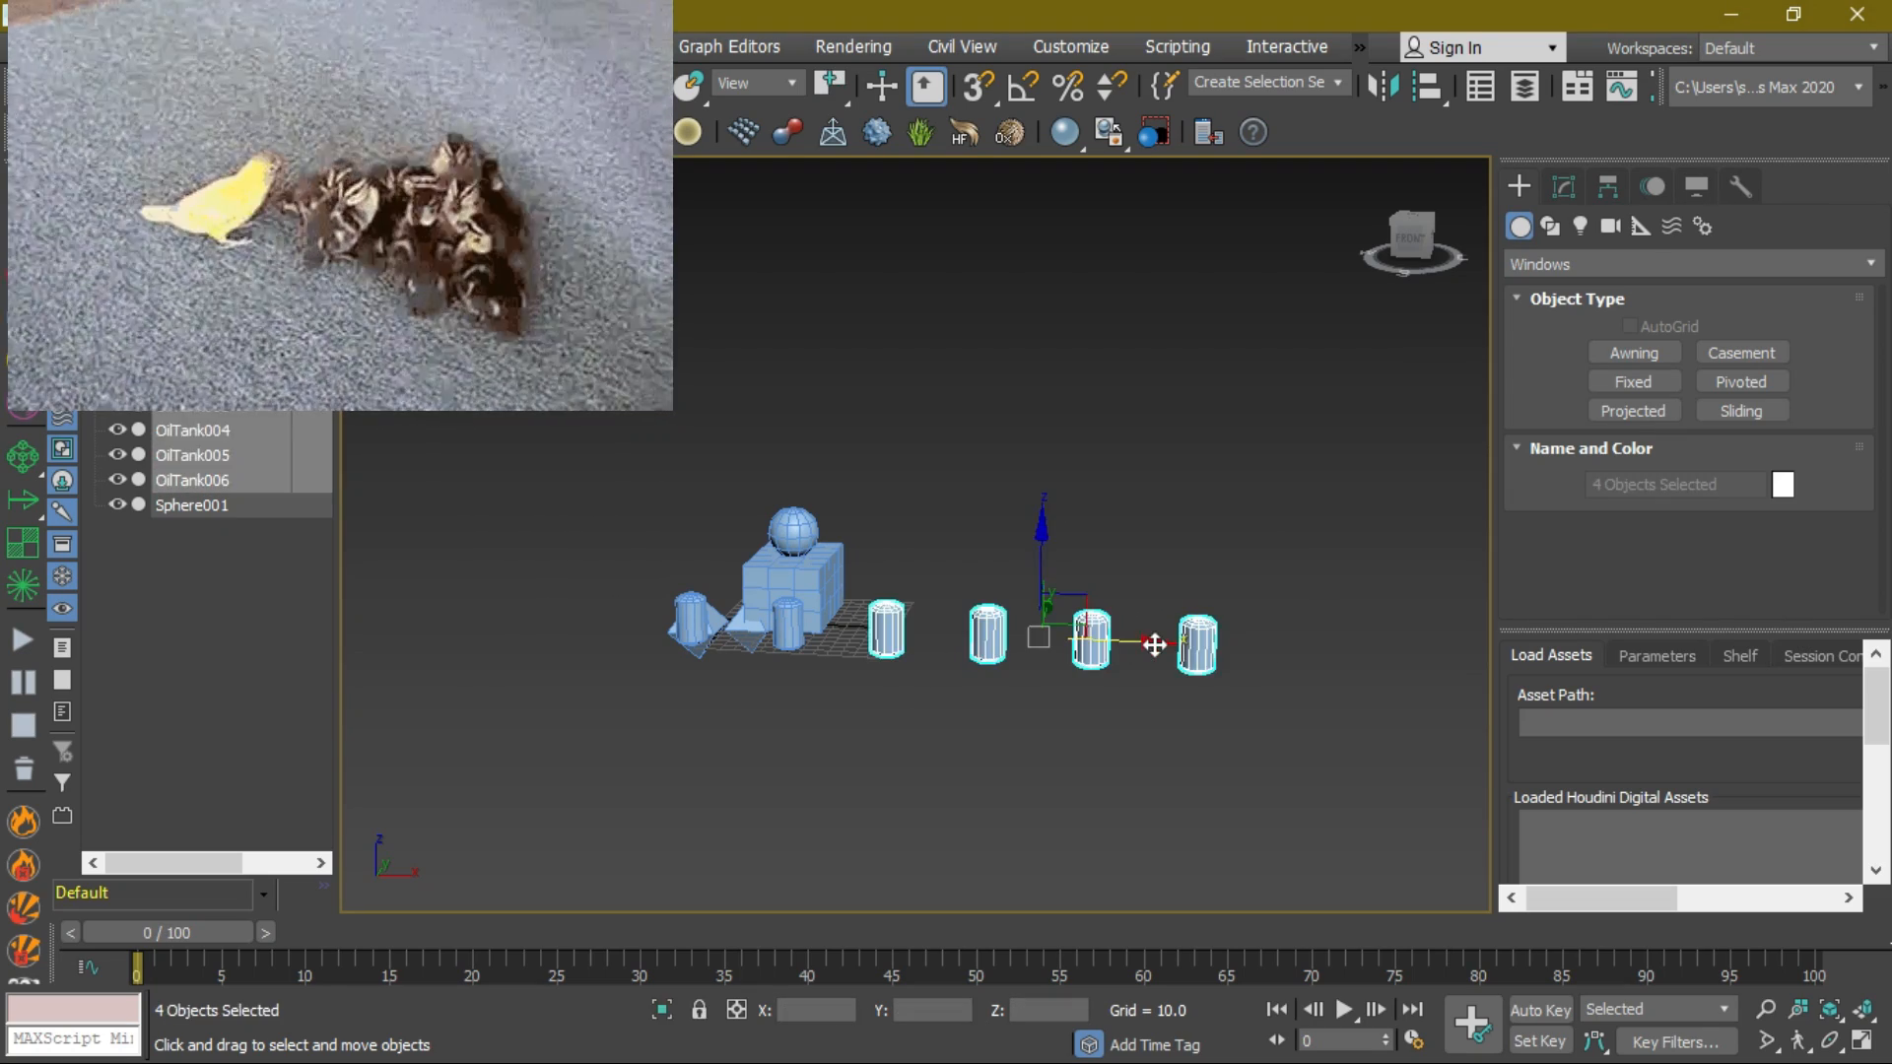
click(1238, 447)
scroll(715, 619, up, 3)
click(839, 481)
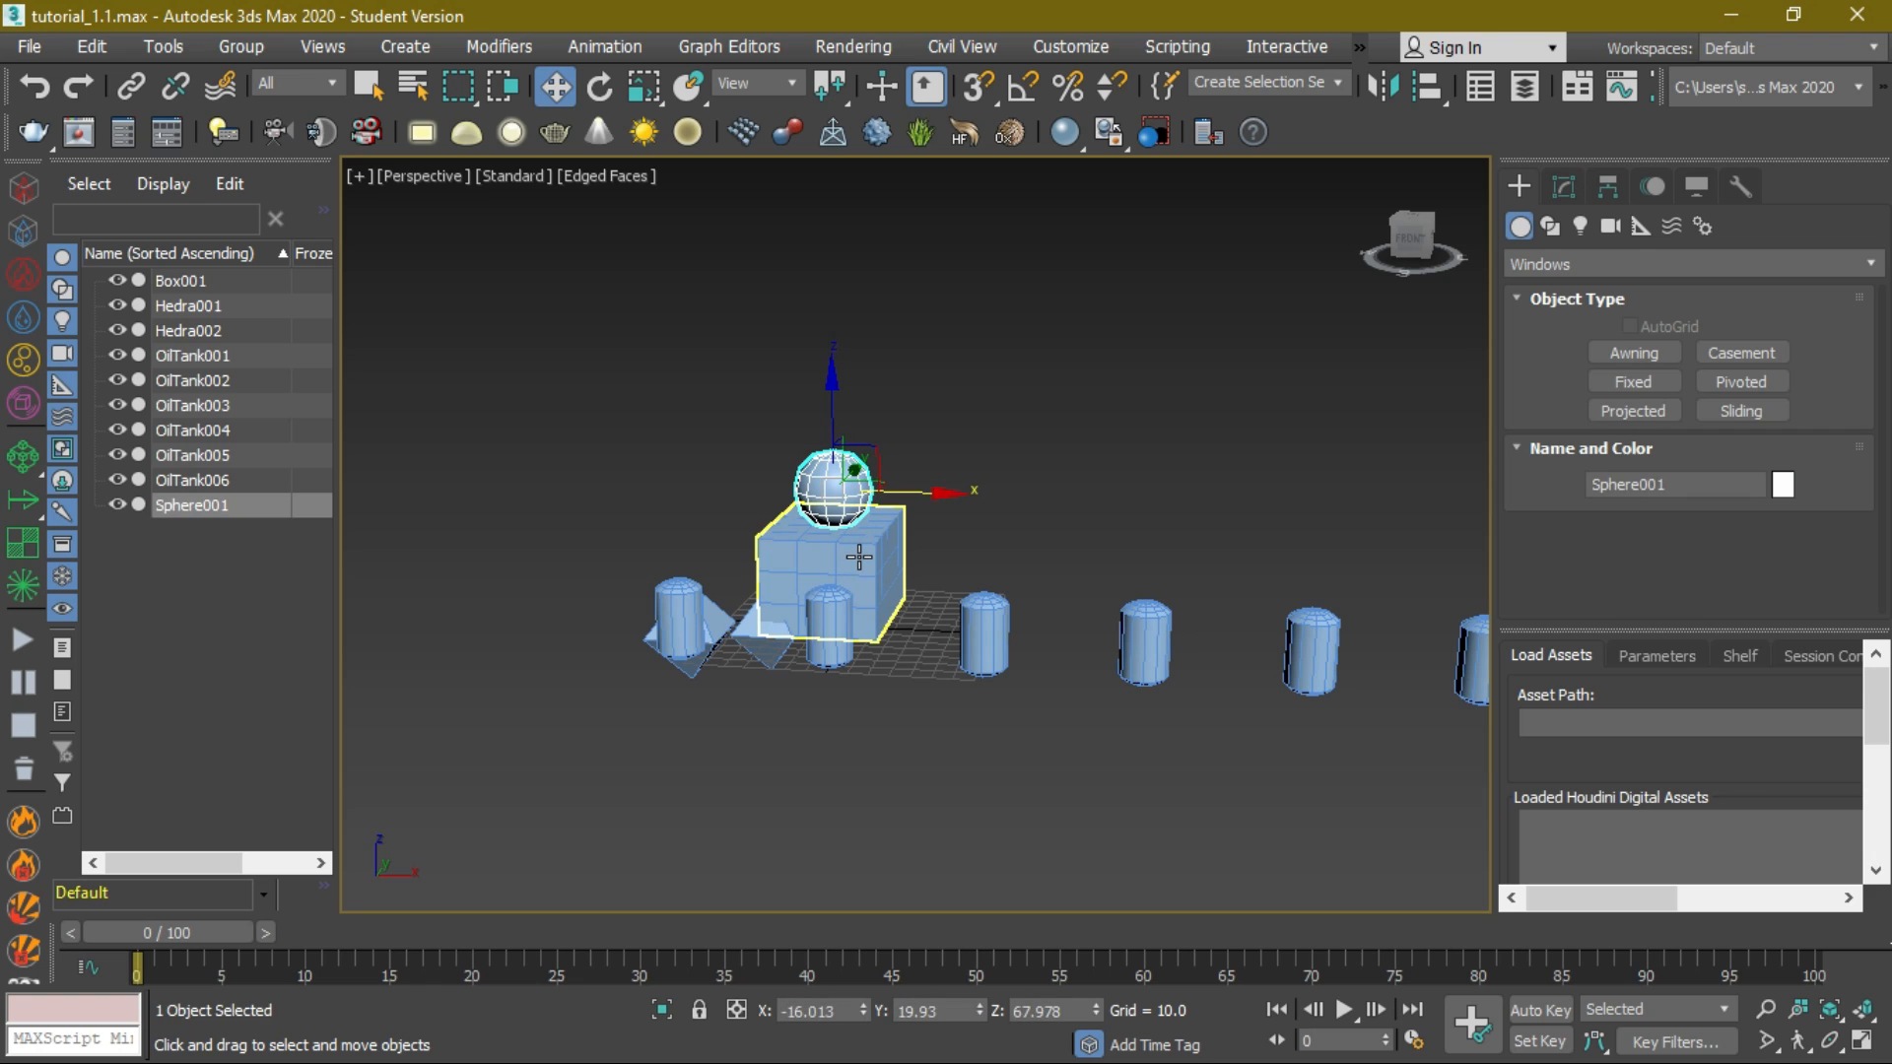
click(1073, 503)
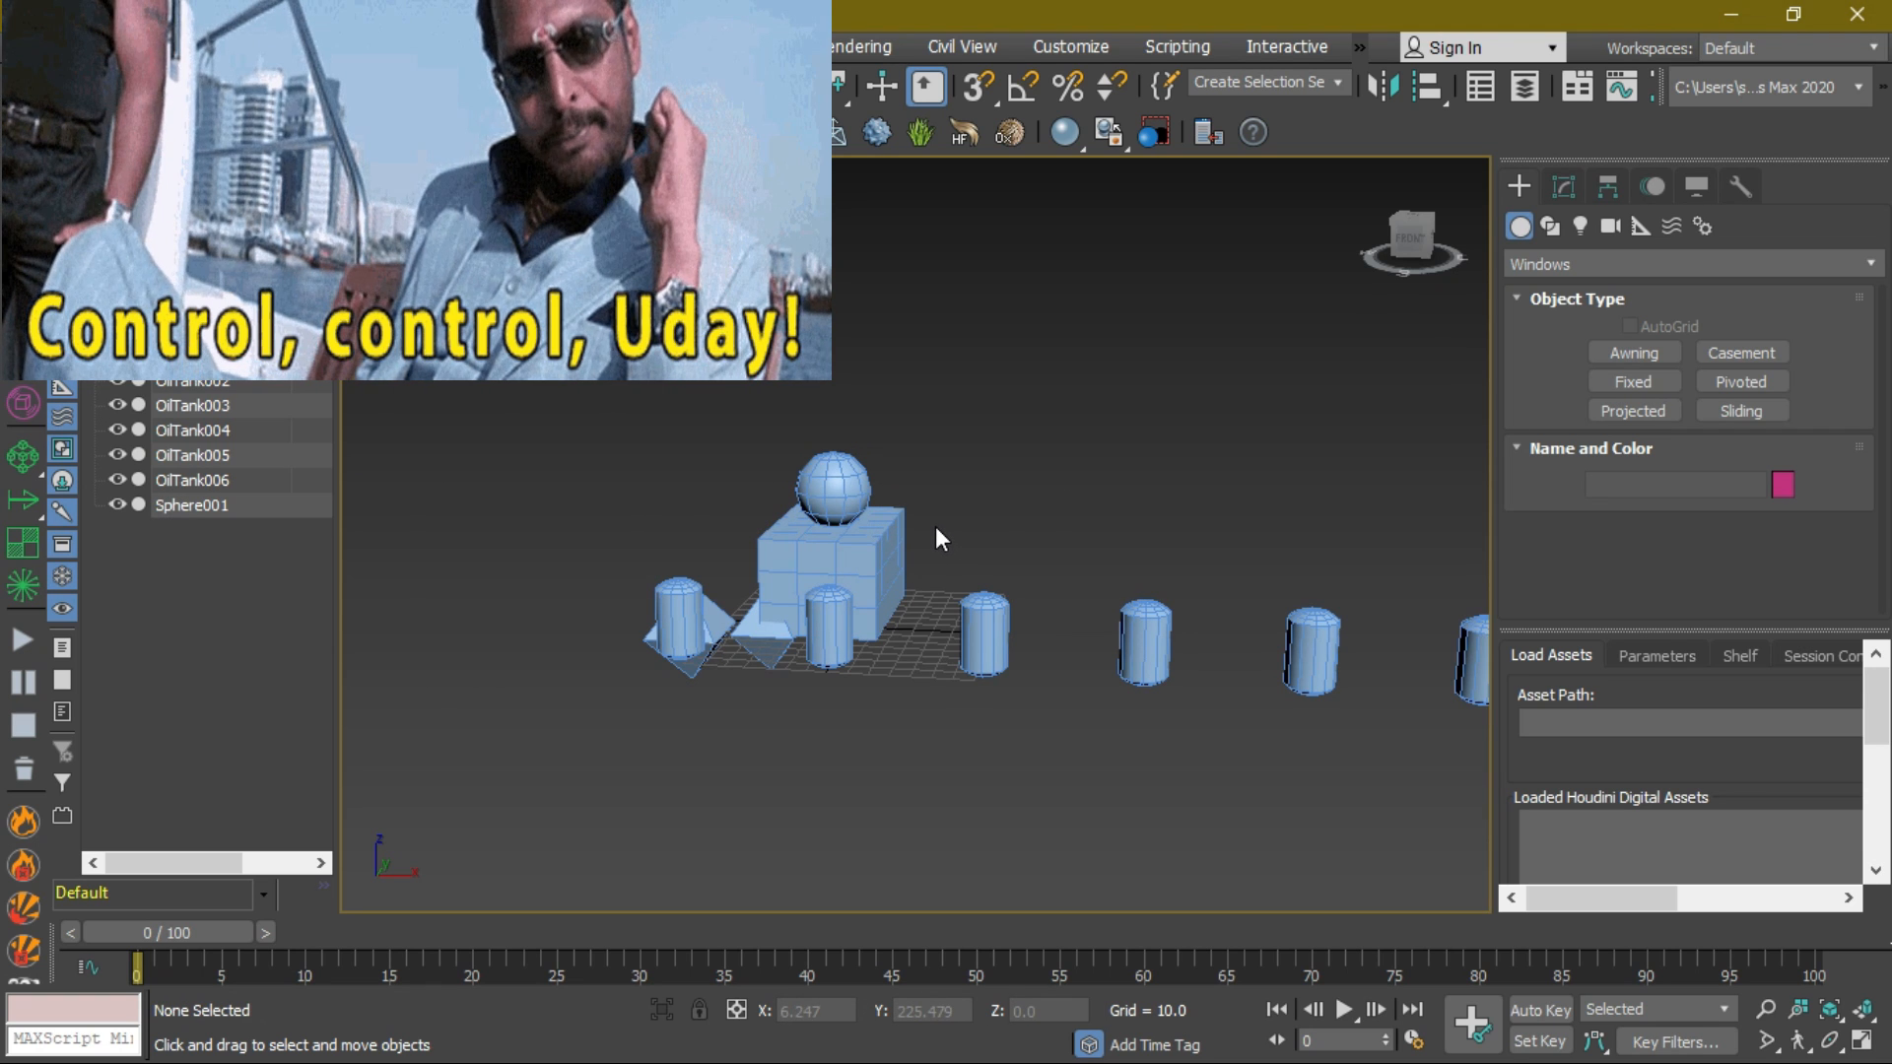
- Group the sphere, the box, the third oil tank and the pyramid-like hedra in front of the box as Group001
click(850, 490)
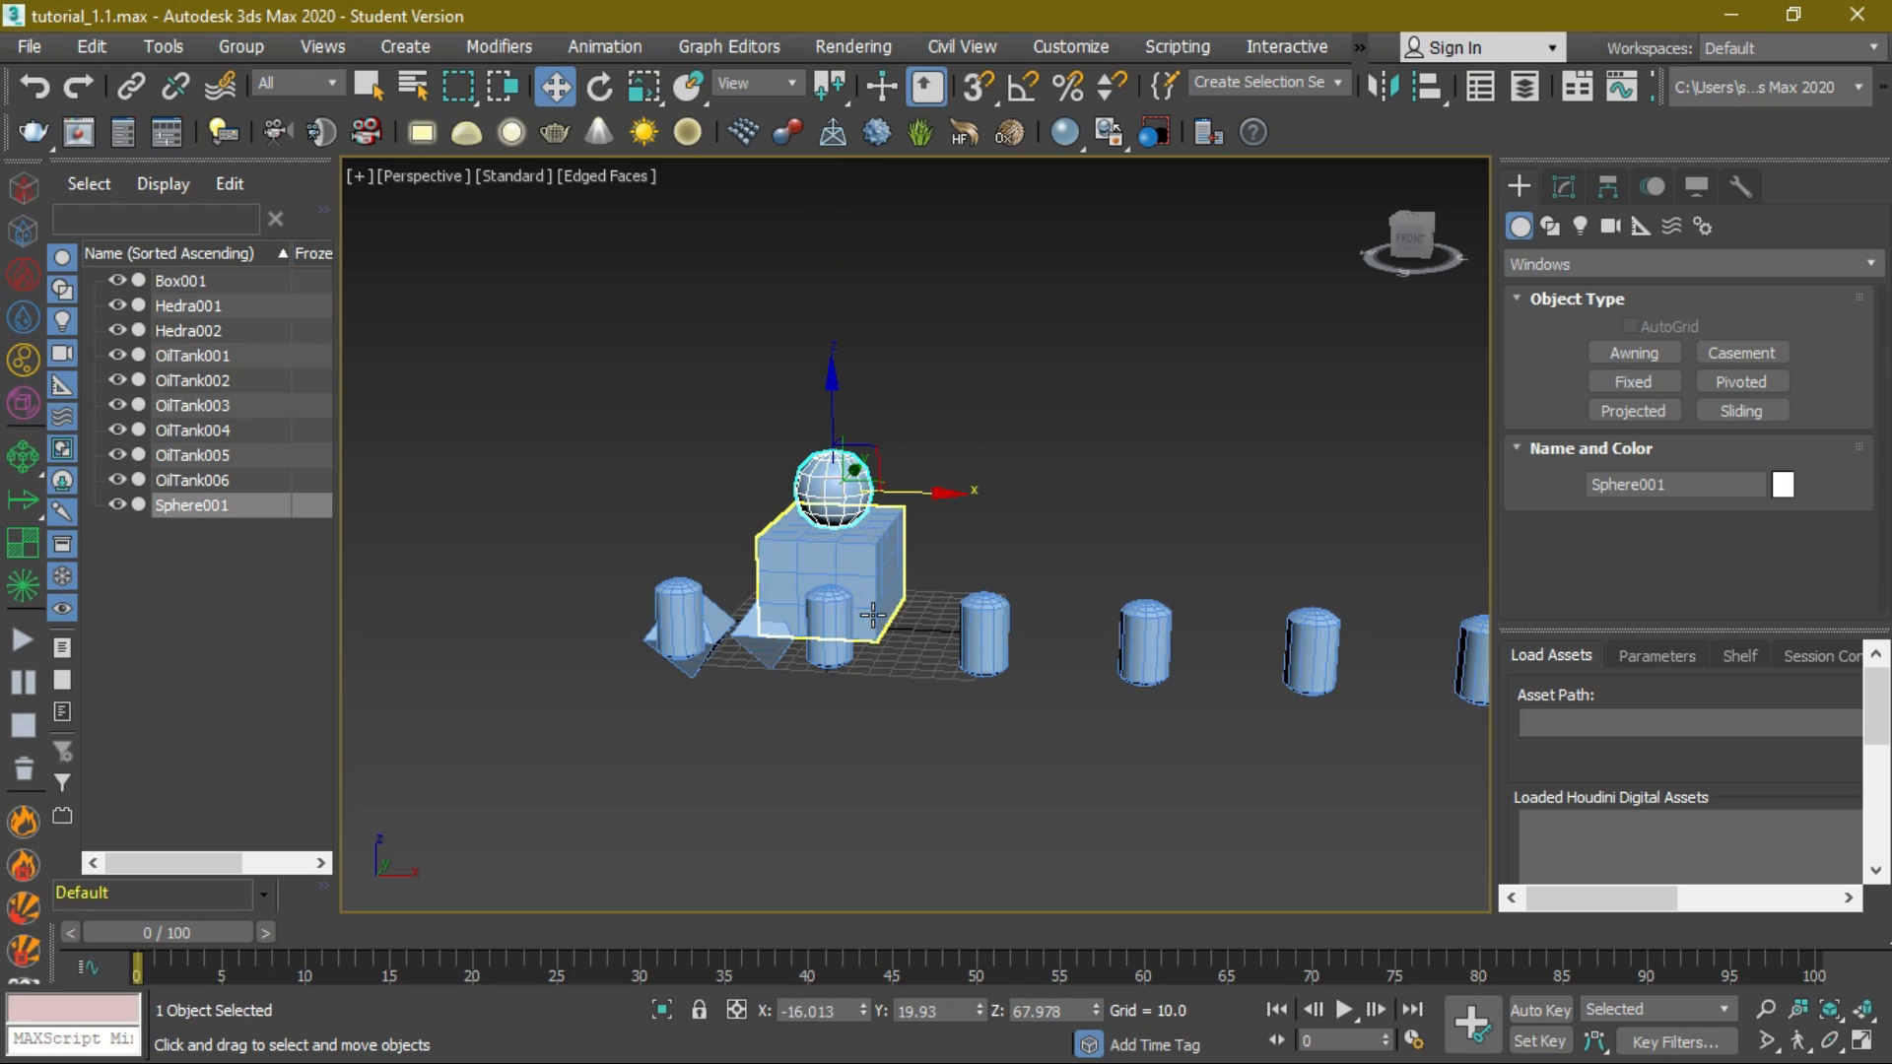
ctrl+click(886, 560)
ctrl+click(993, 629)
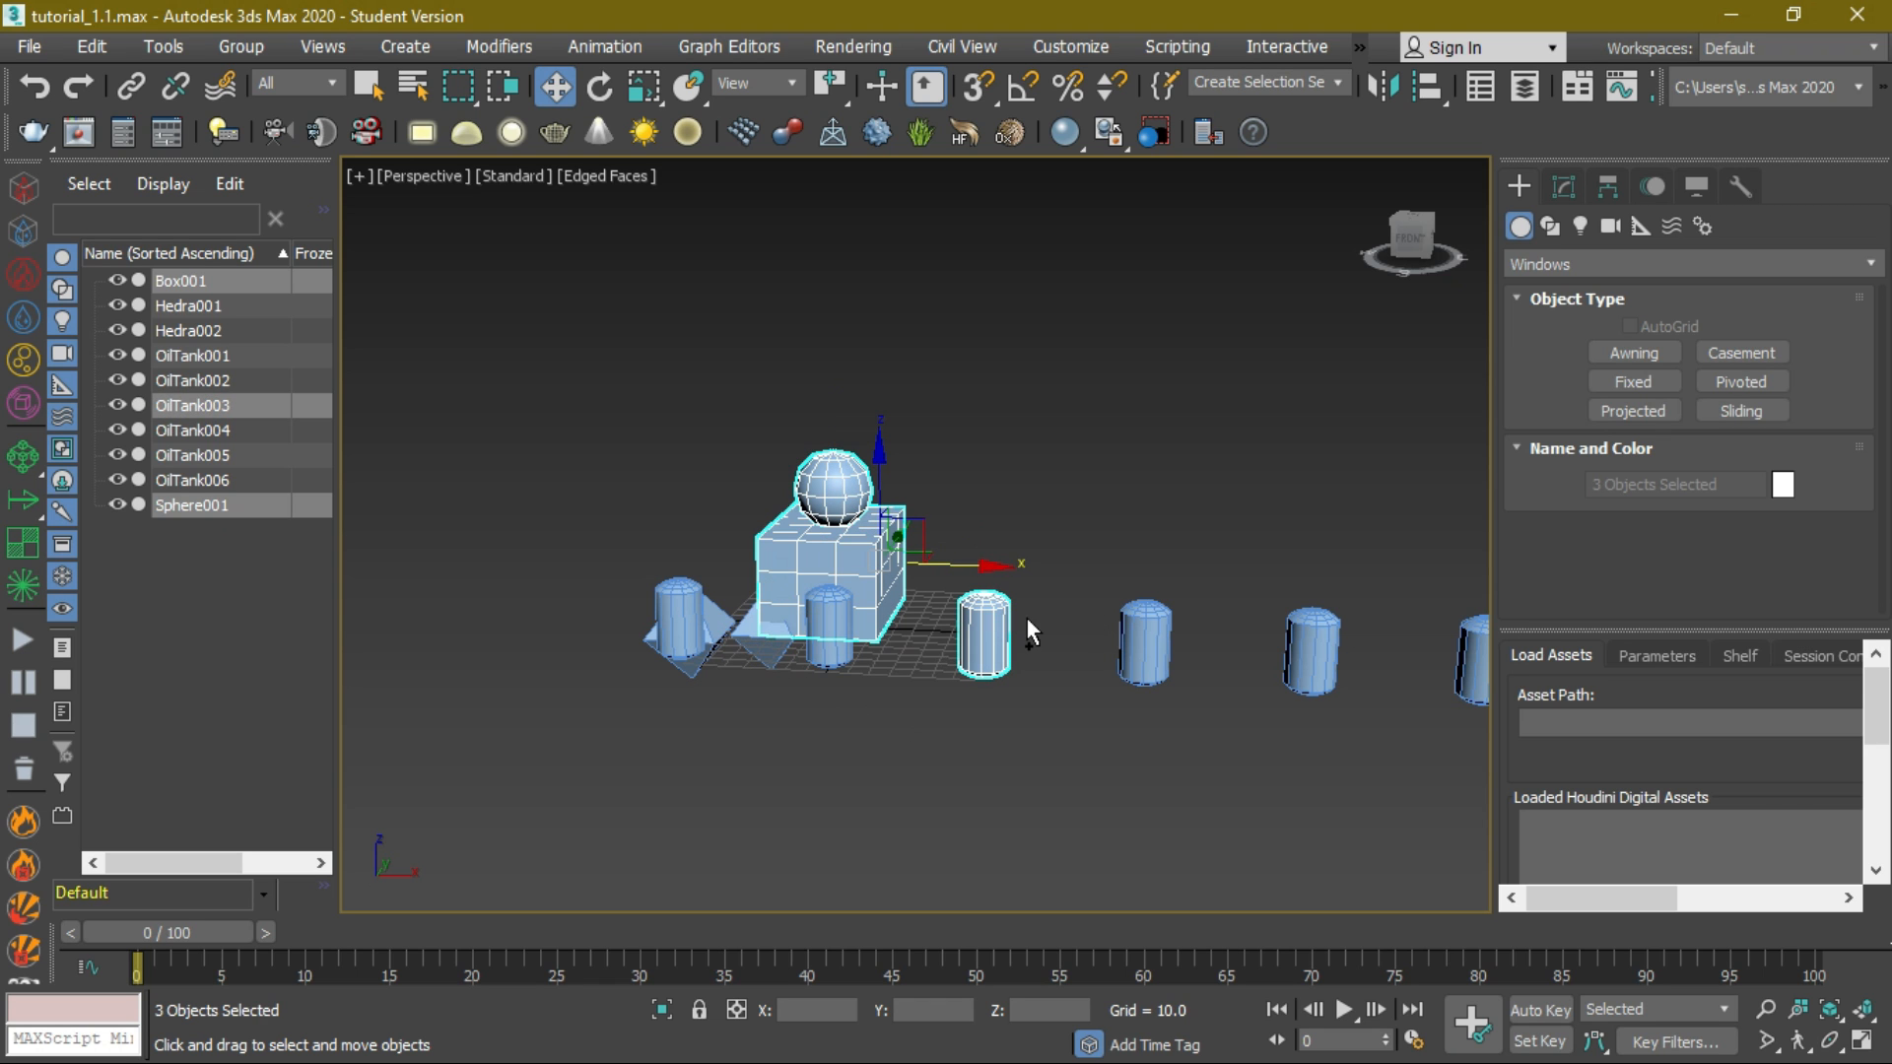
ctrl+click(765, 651)
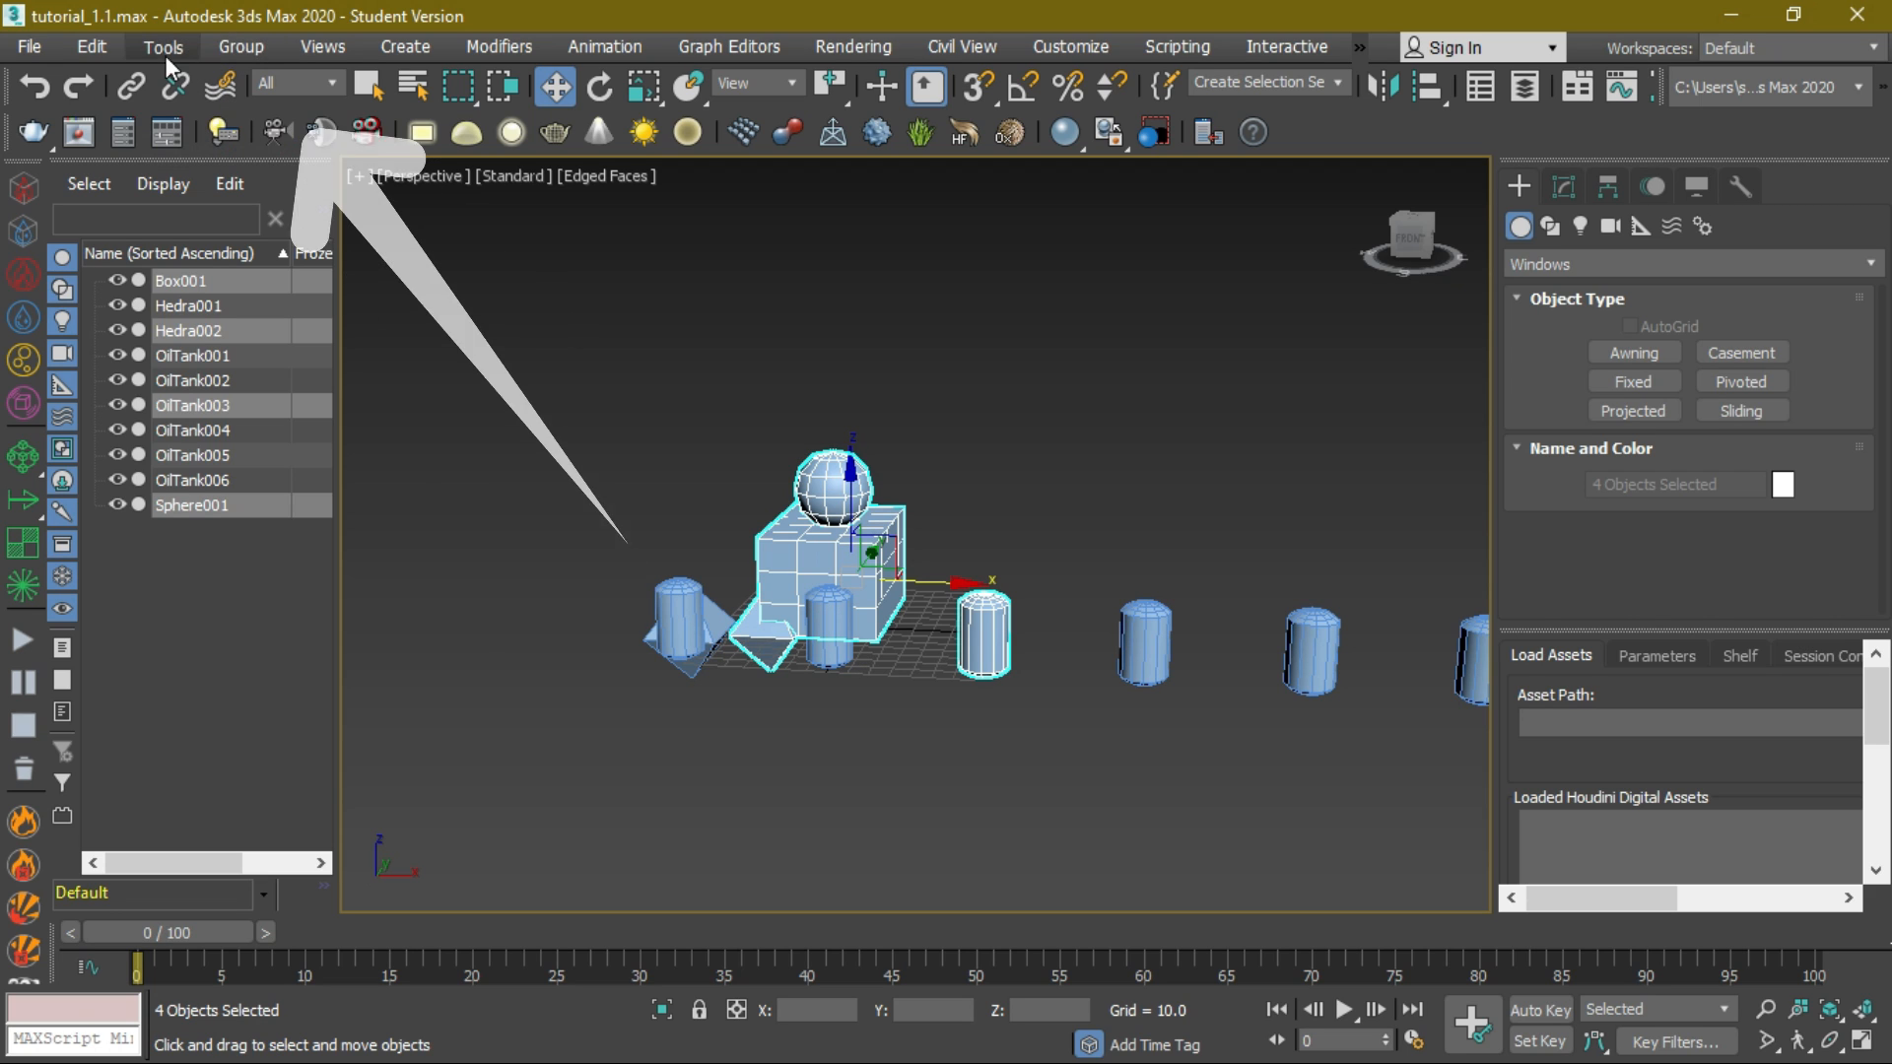
click(238, 44)
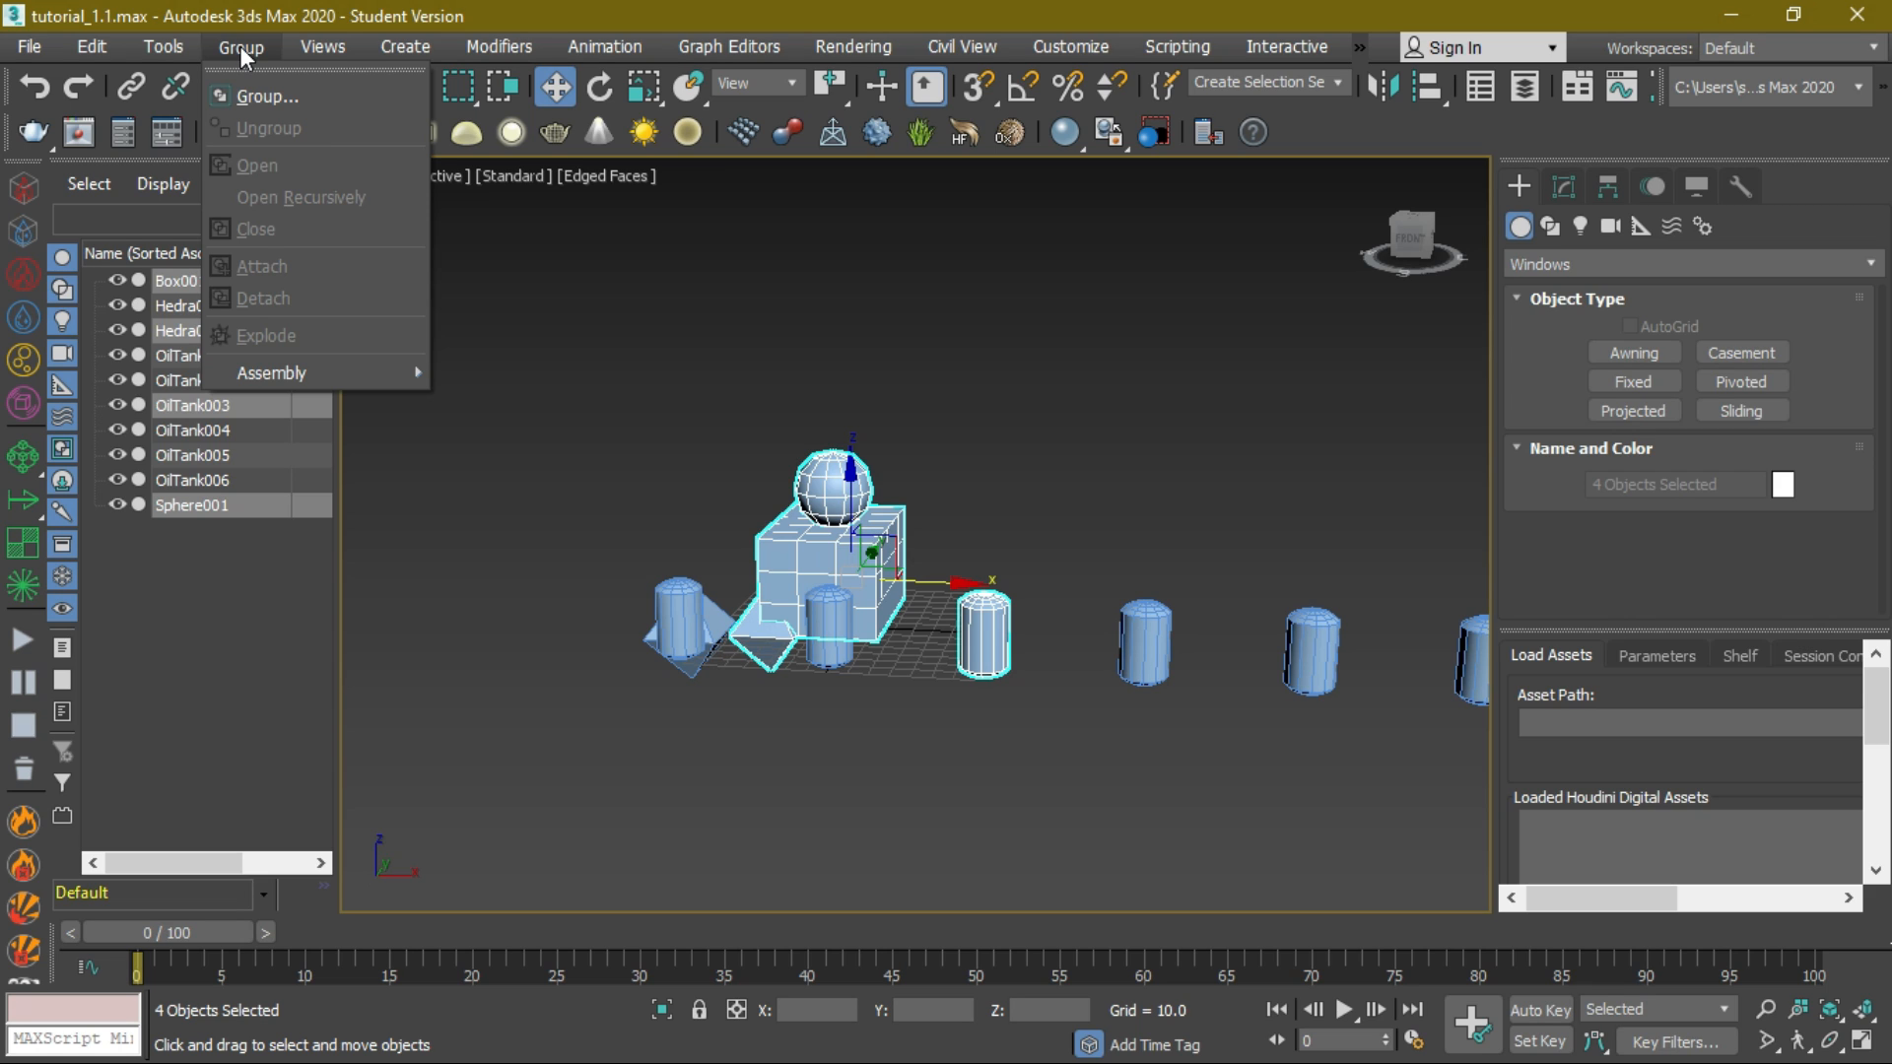
click(256, 97)
drag(872, 451, 1280, 435)
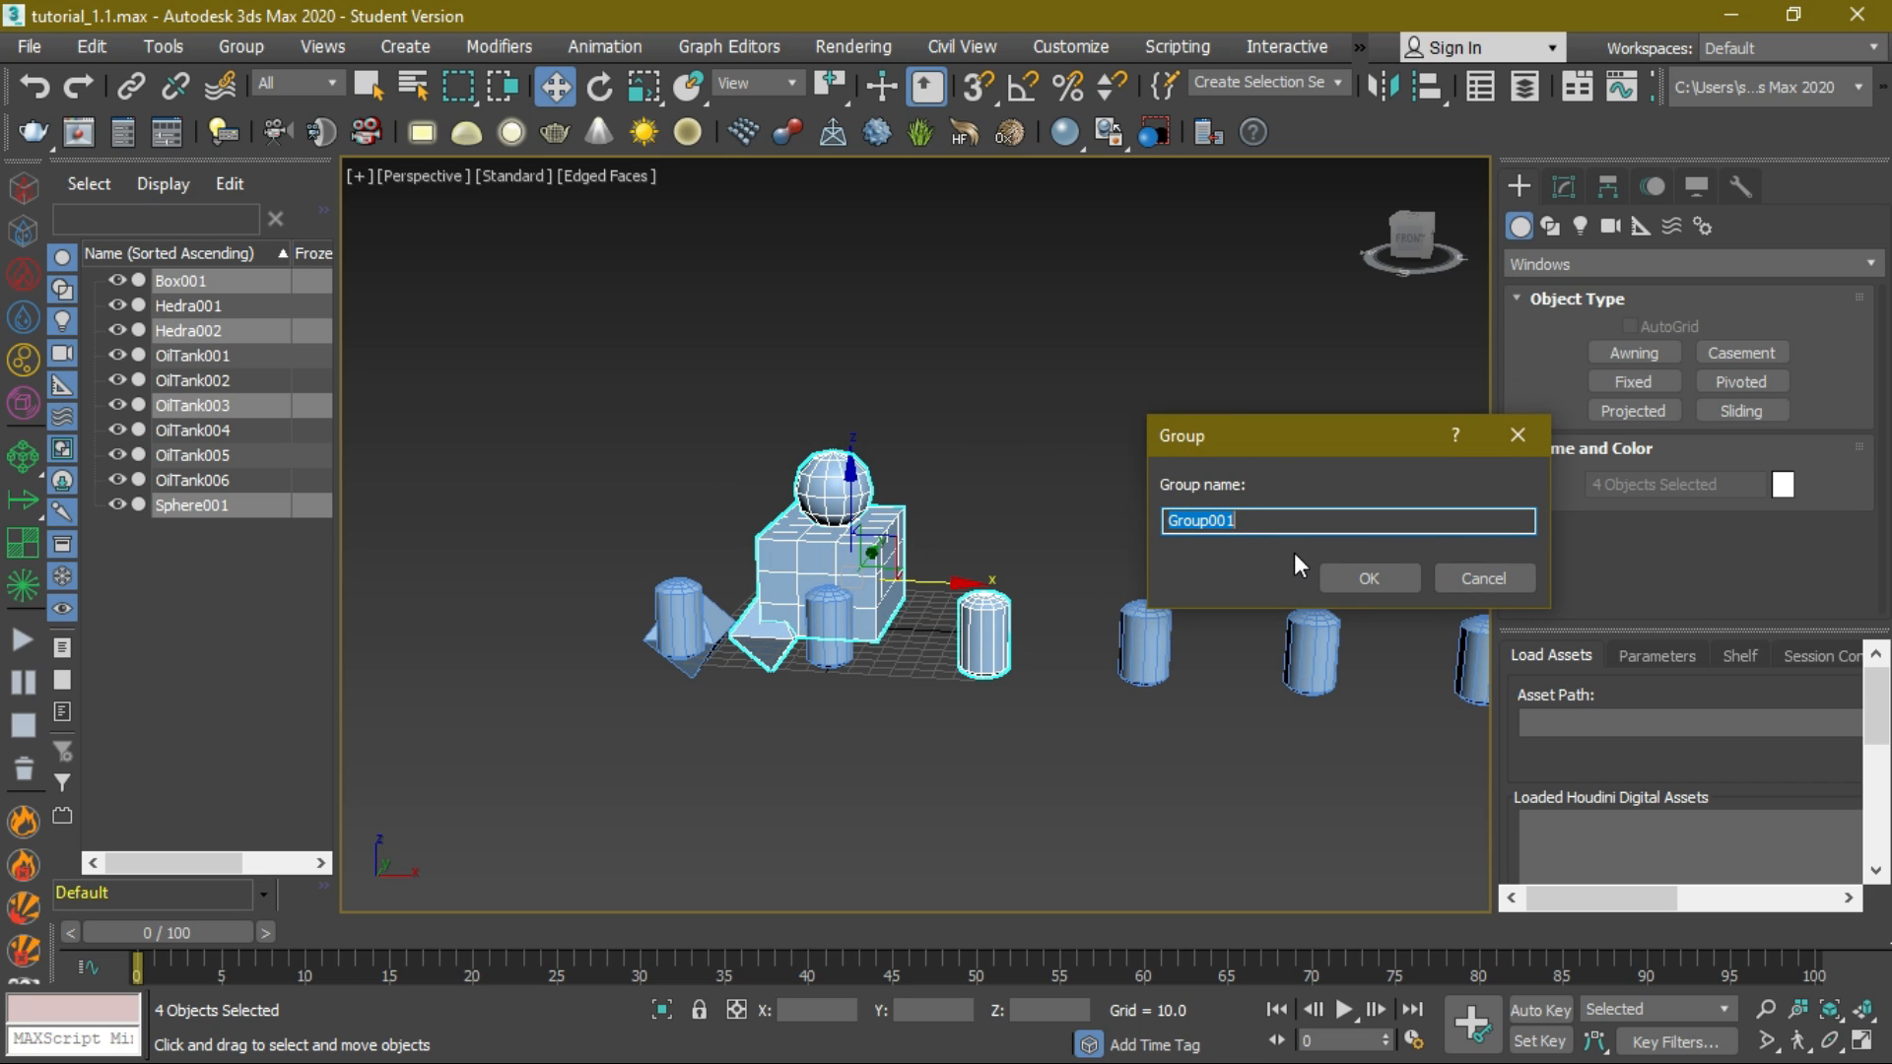
key(Return)
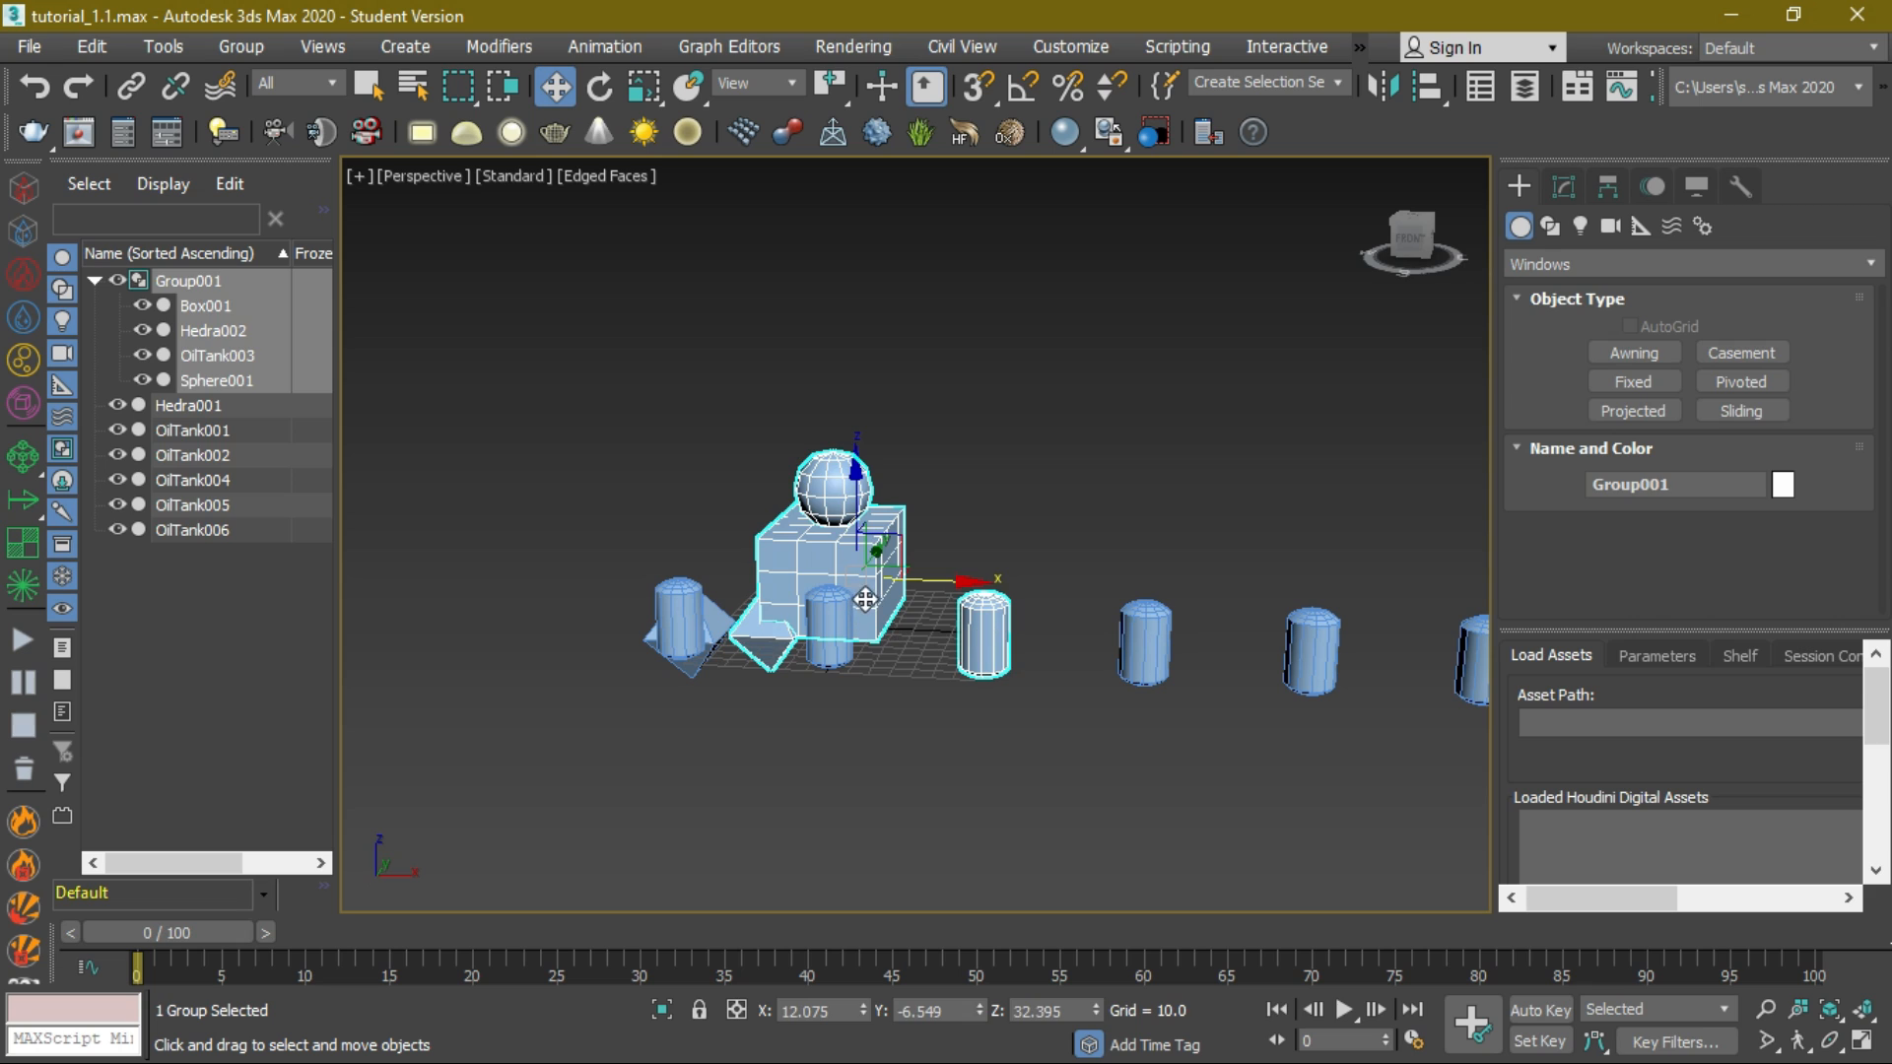
- Move the whole group across the ground plane to about X -3, Y 117
click(1038, 662)
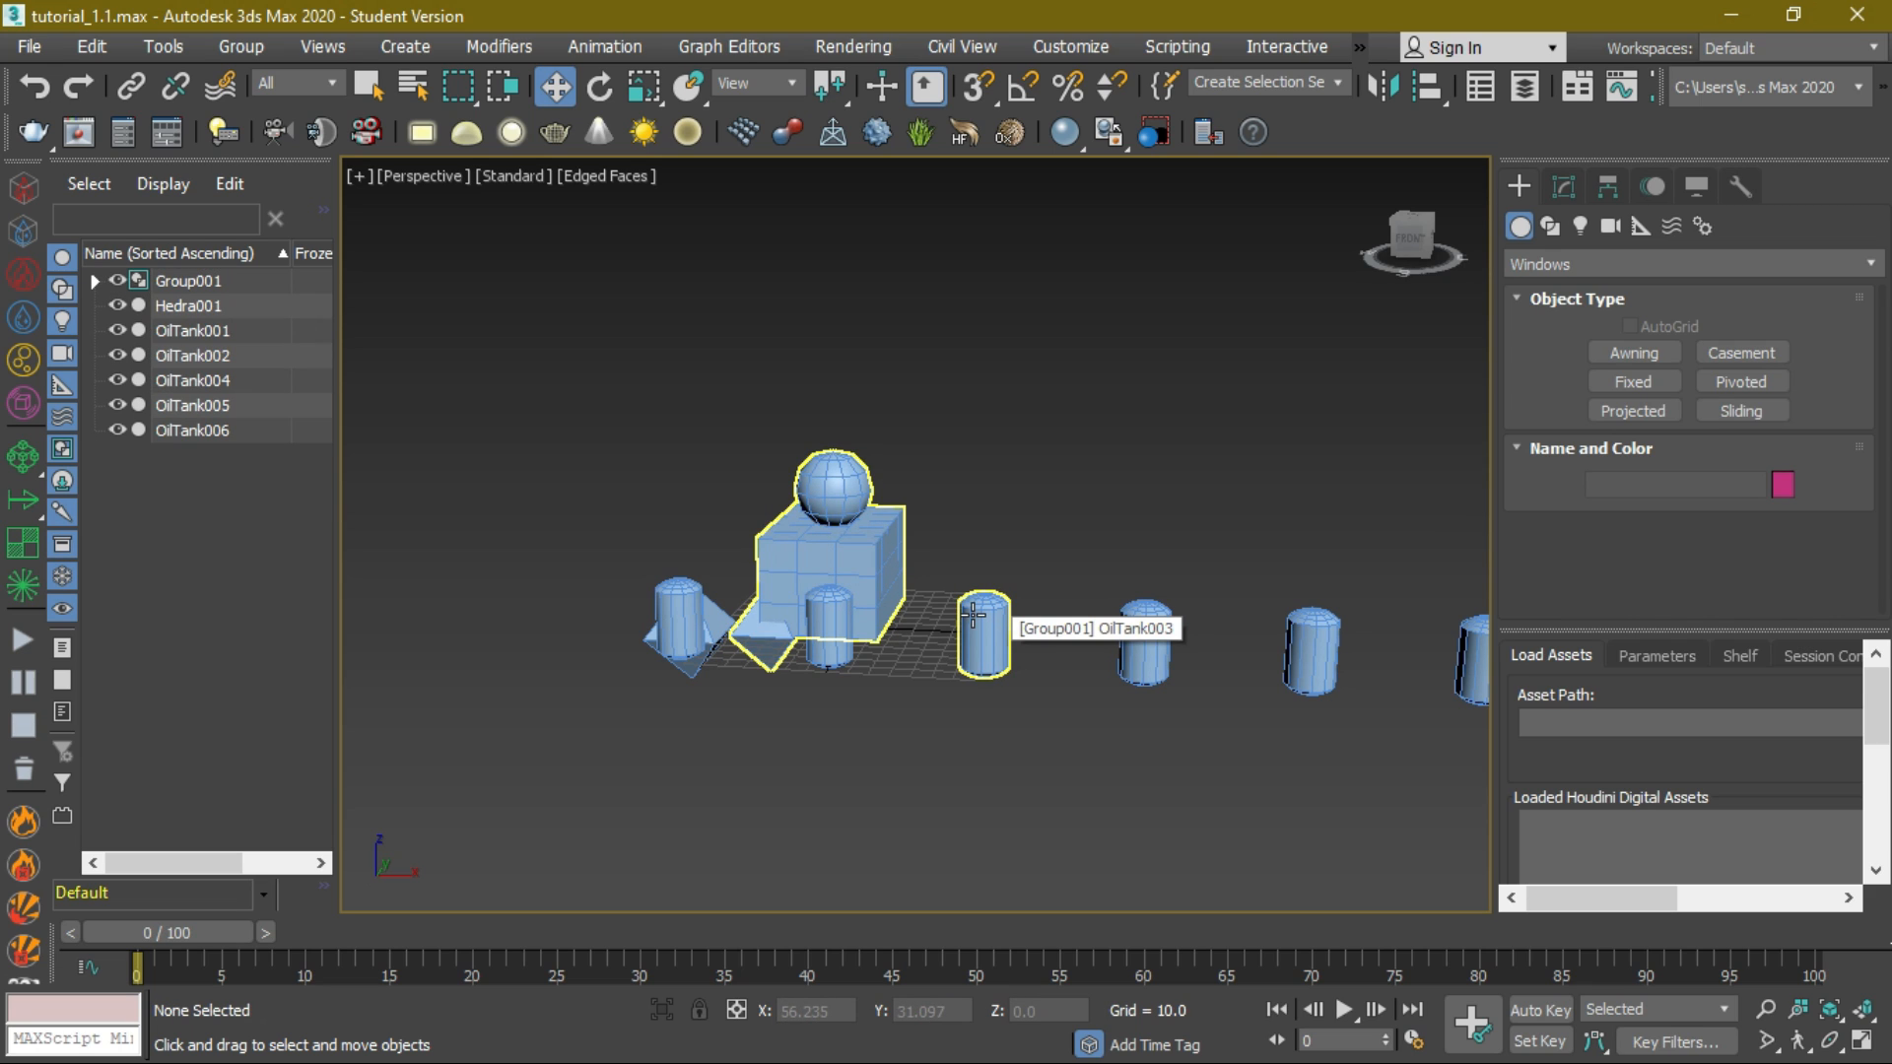
drag(972, 613, 1545, 433)
- Try scaling the group uniformly to about 154%, undo the scaling, and return to the Move tool
key(r)
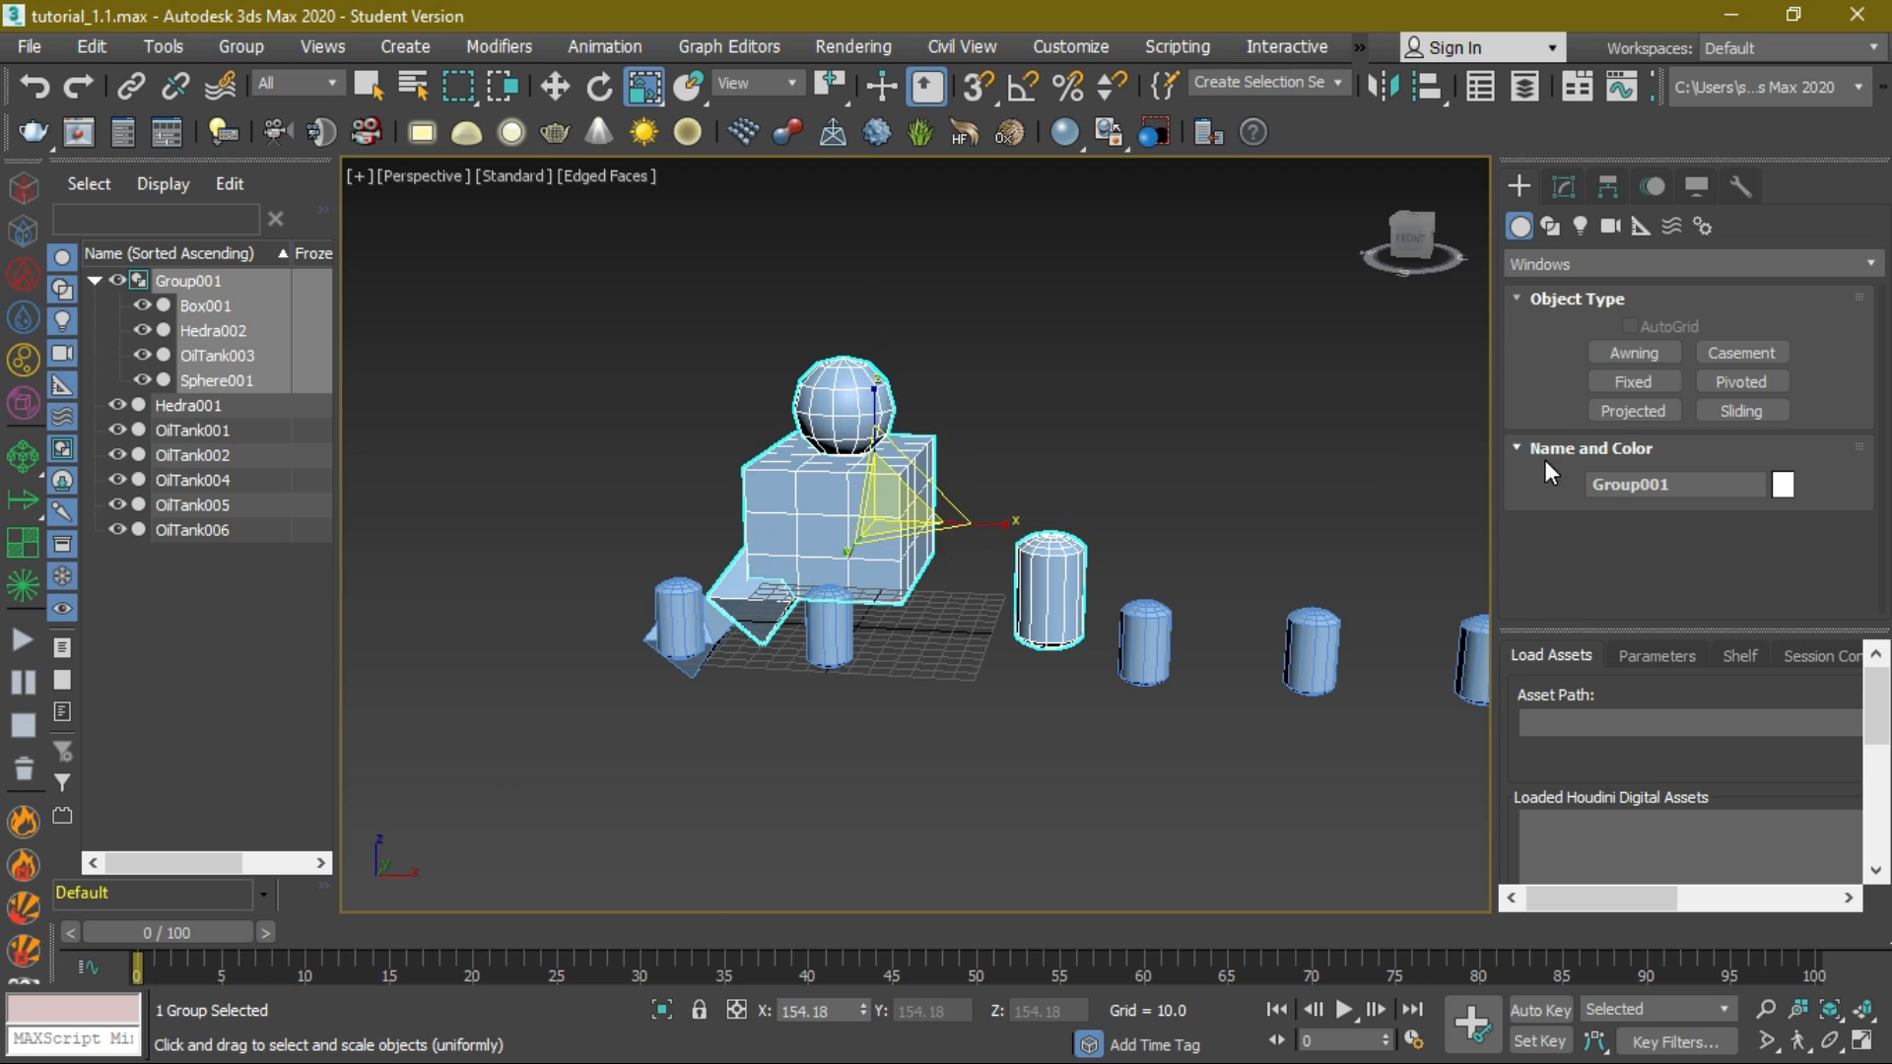
key(ctrl+z)
key(w)
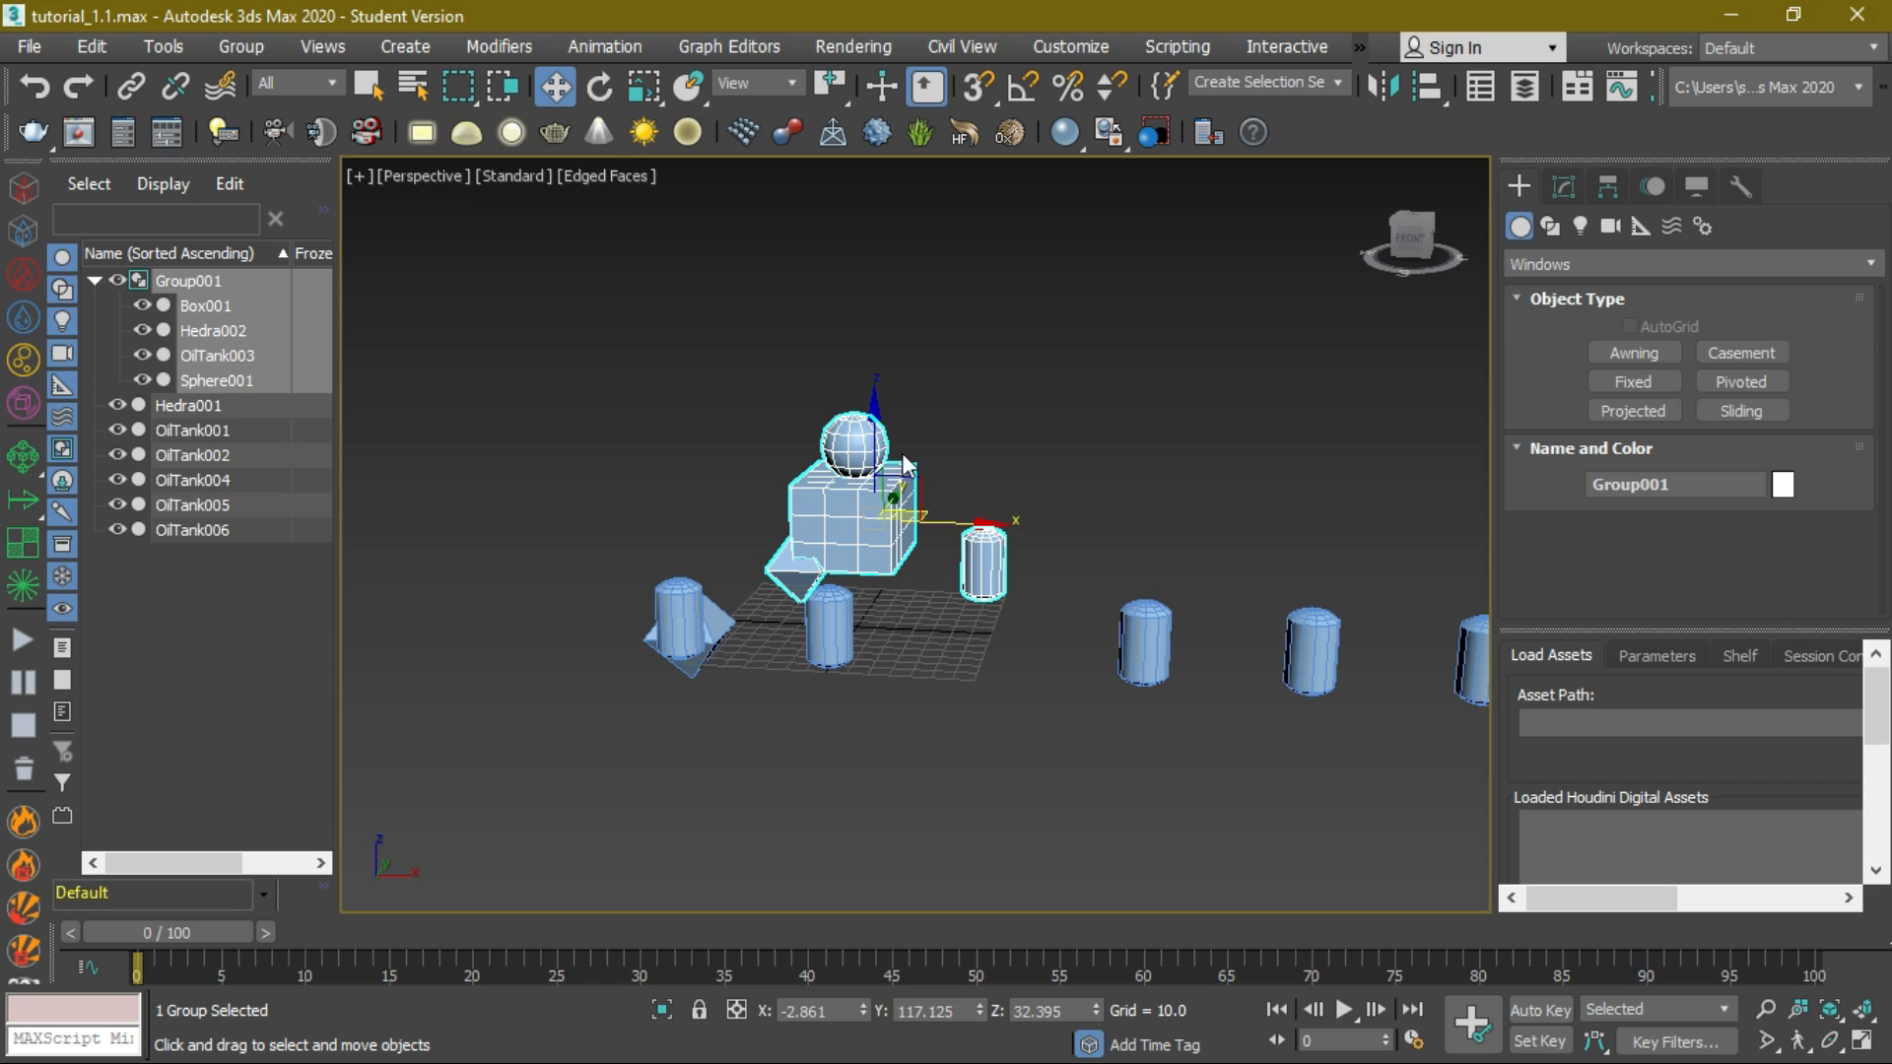
- Open Group001 and select its oil tank, box and sphere individually
click(234, 43)
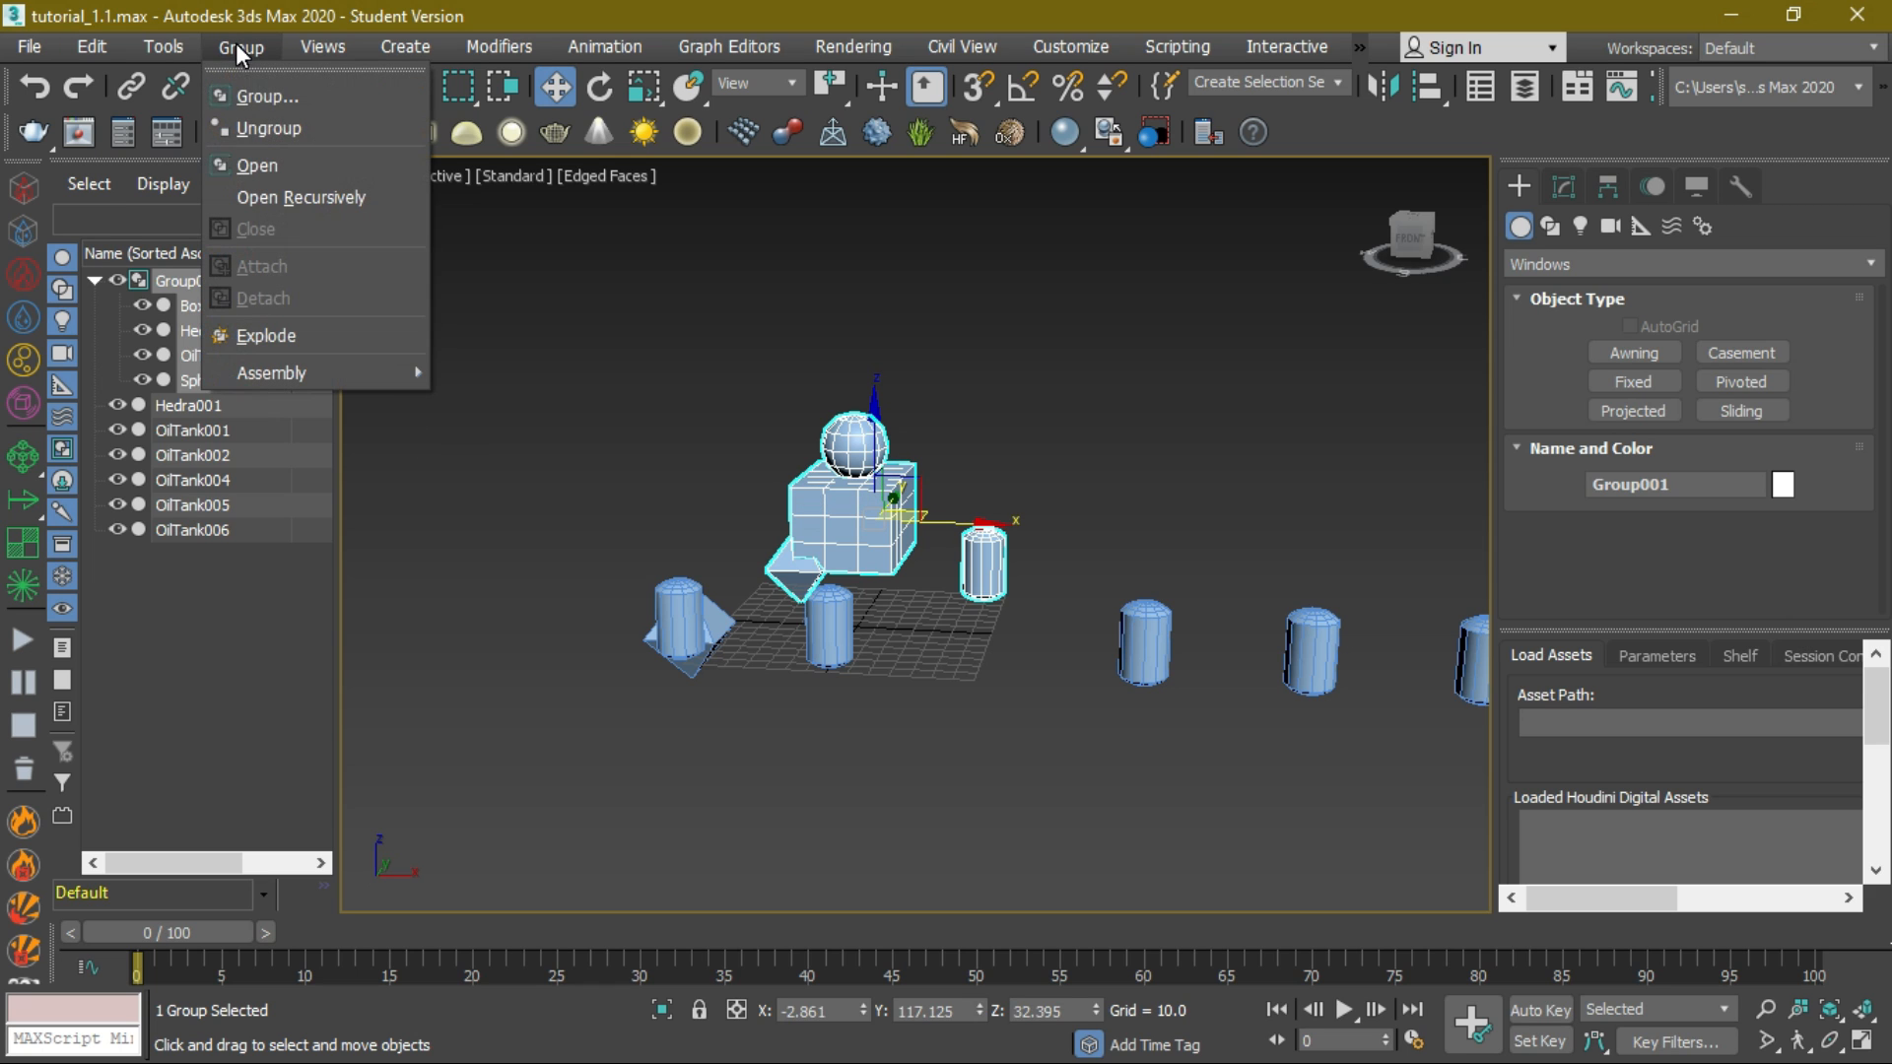
click(258, 165)
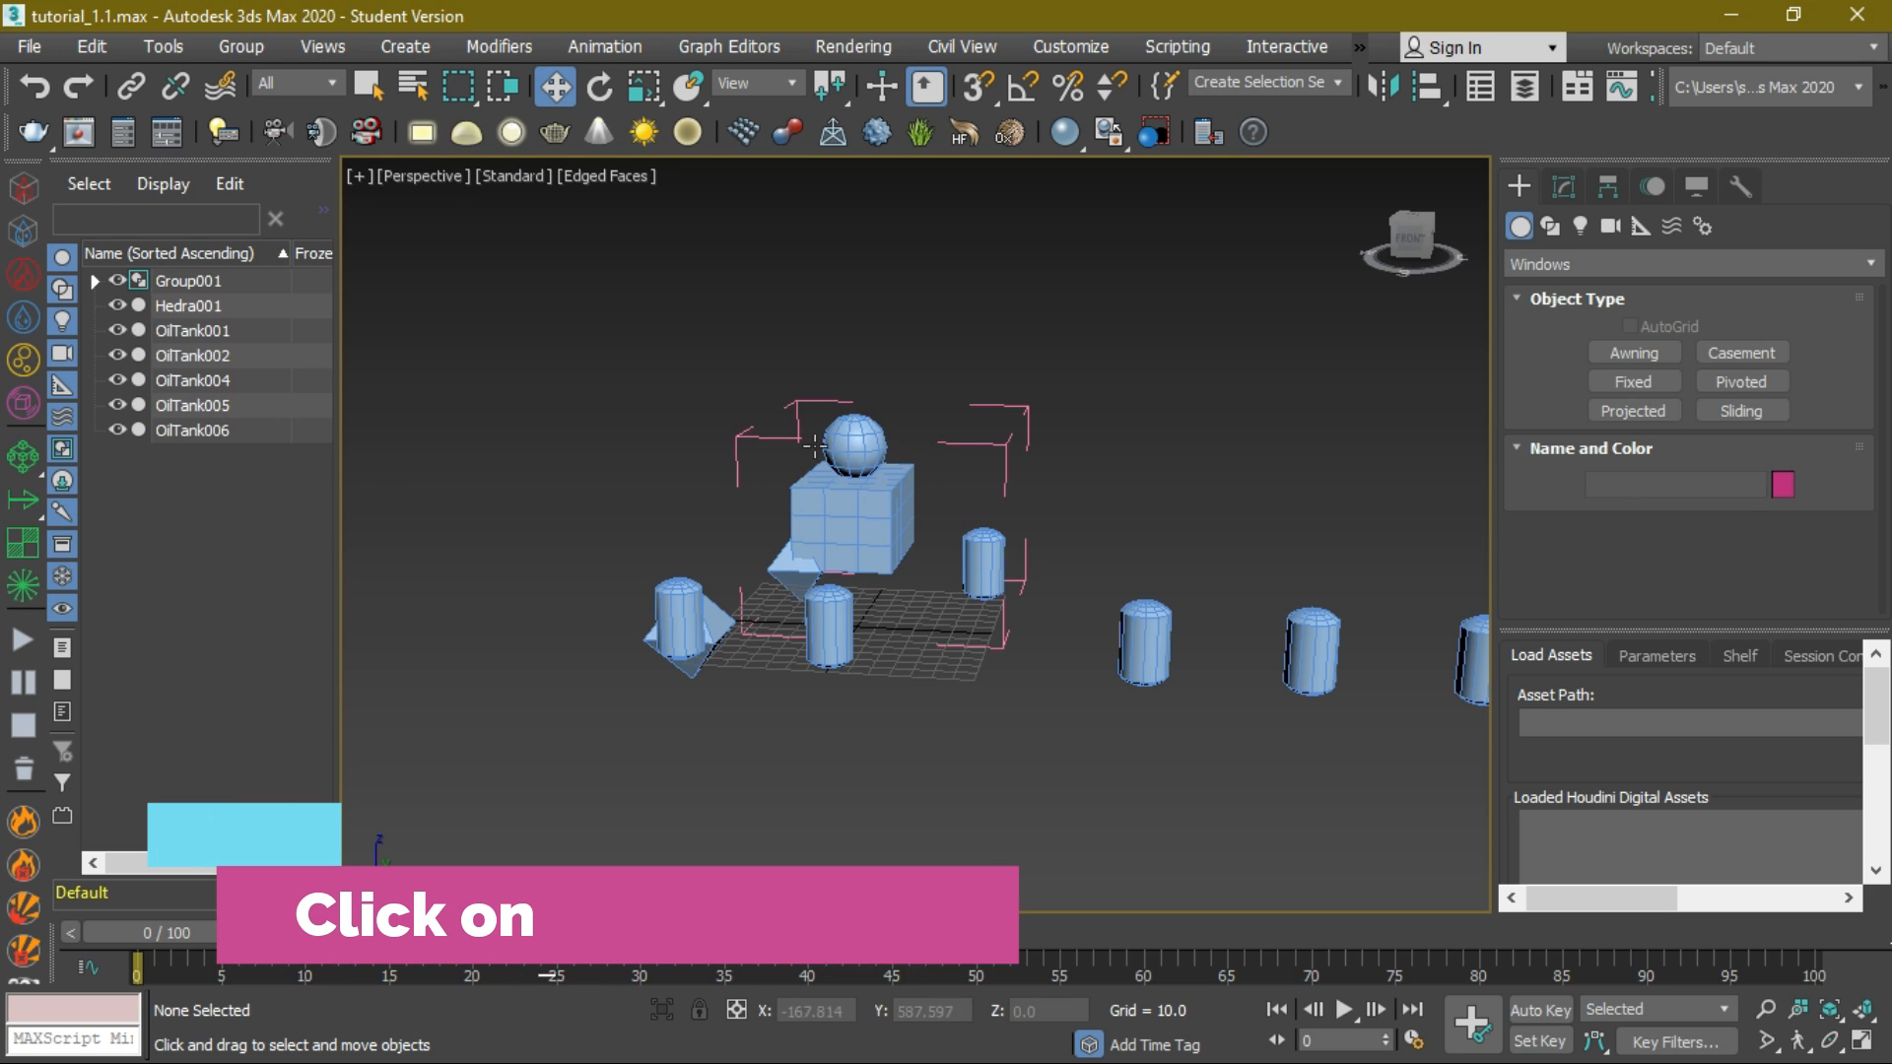
scroll(836, 667, up, 3)
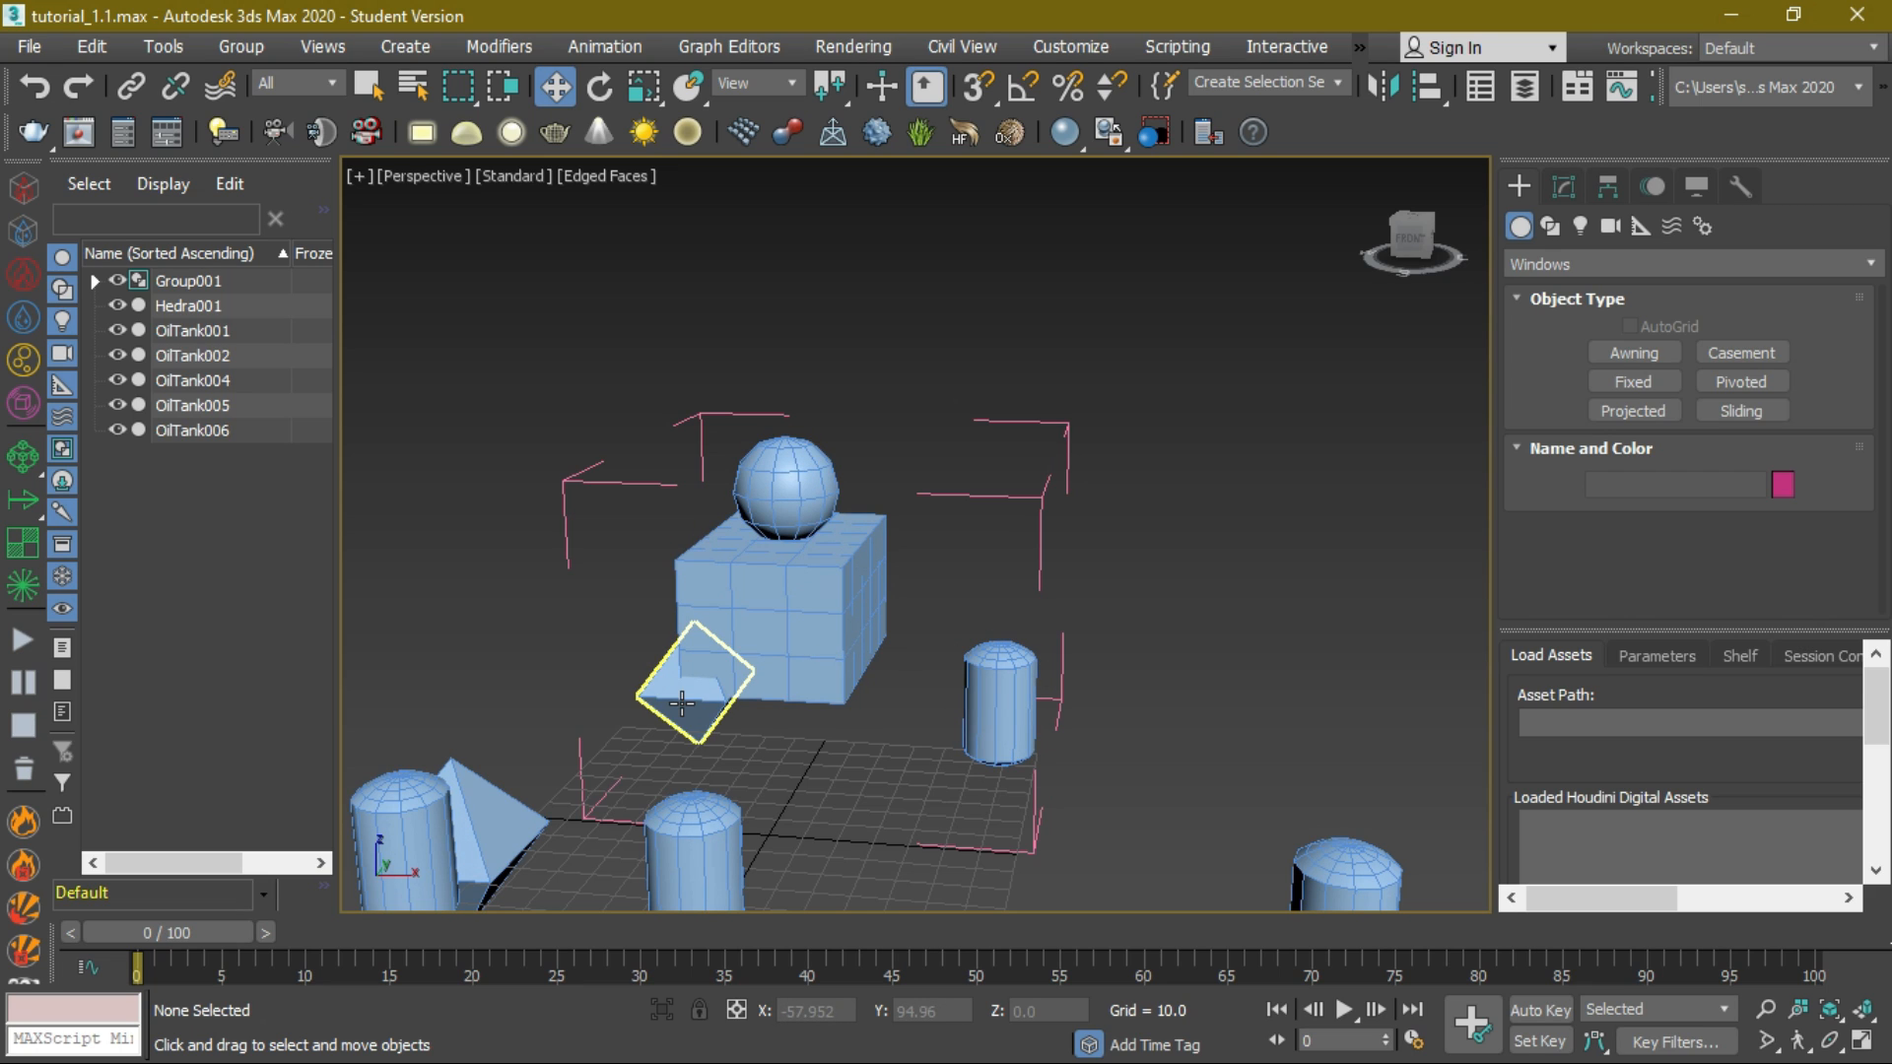
click(997, 714)
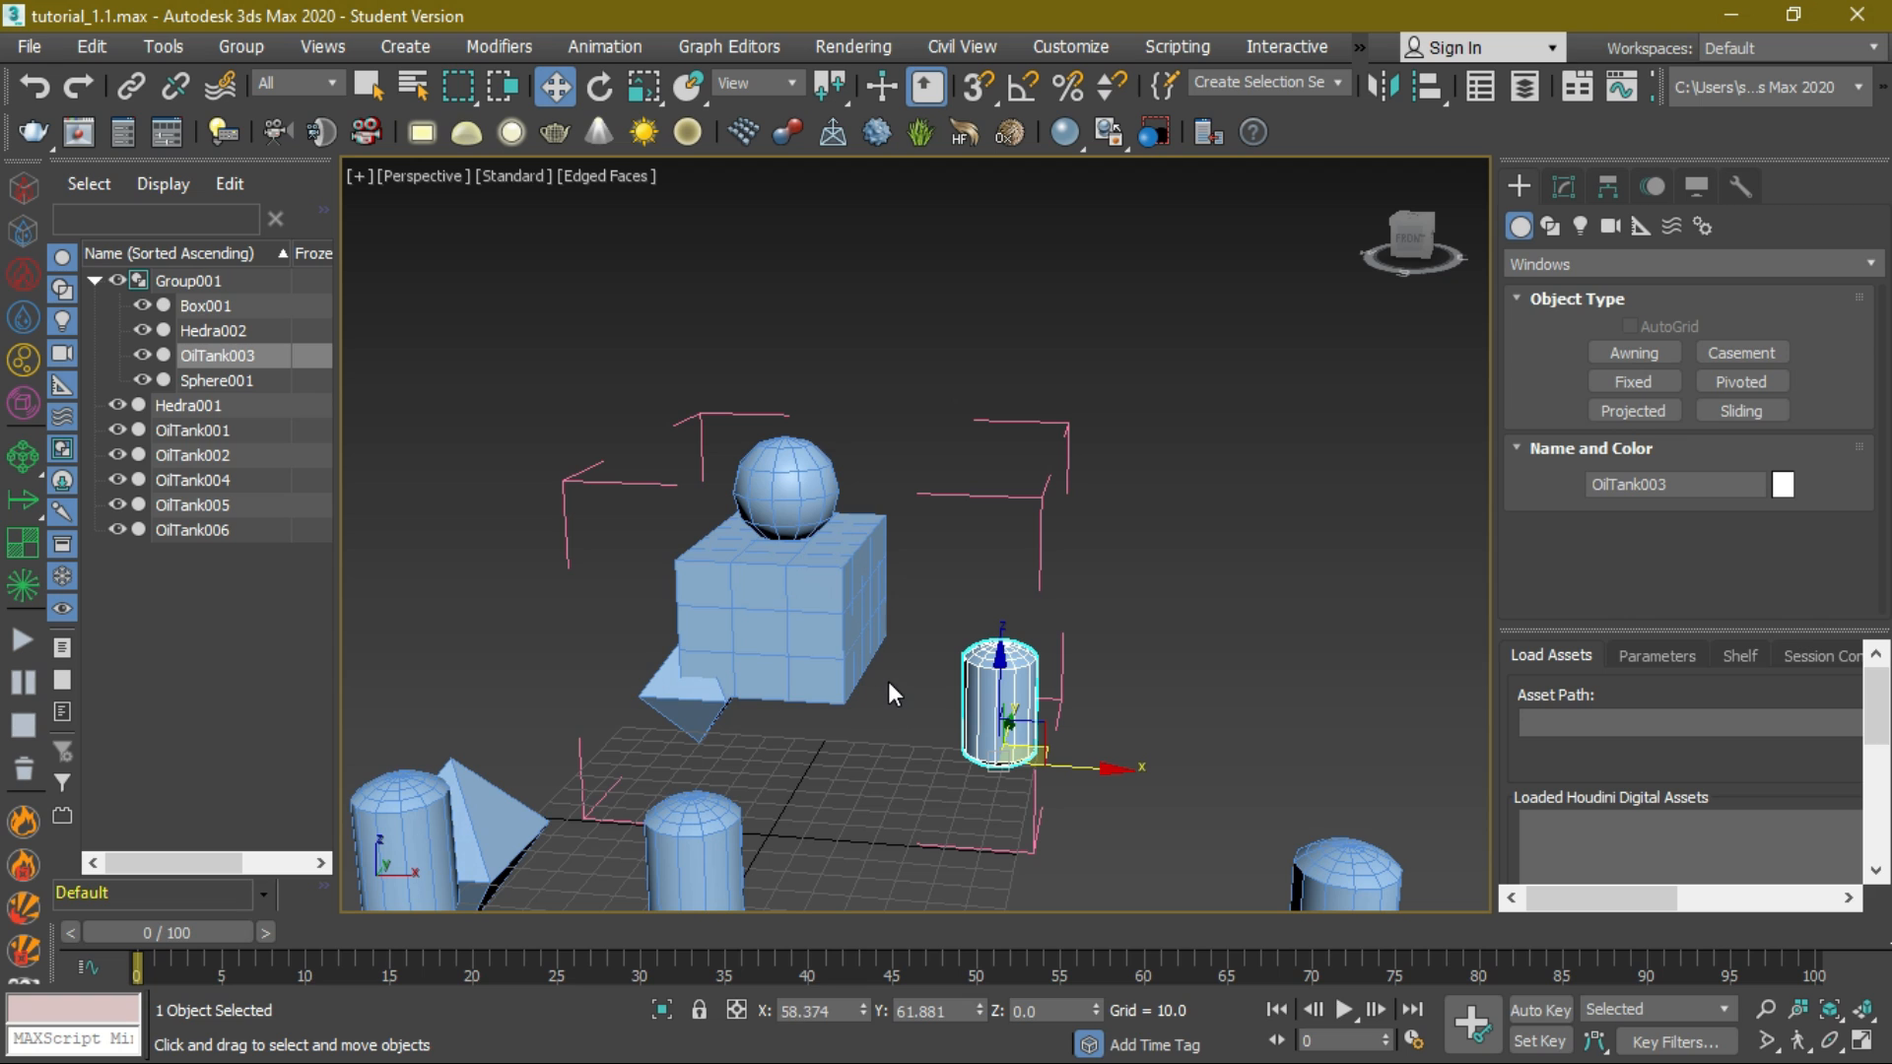
click(798, 582)
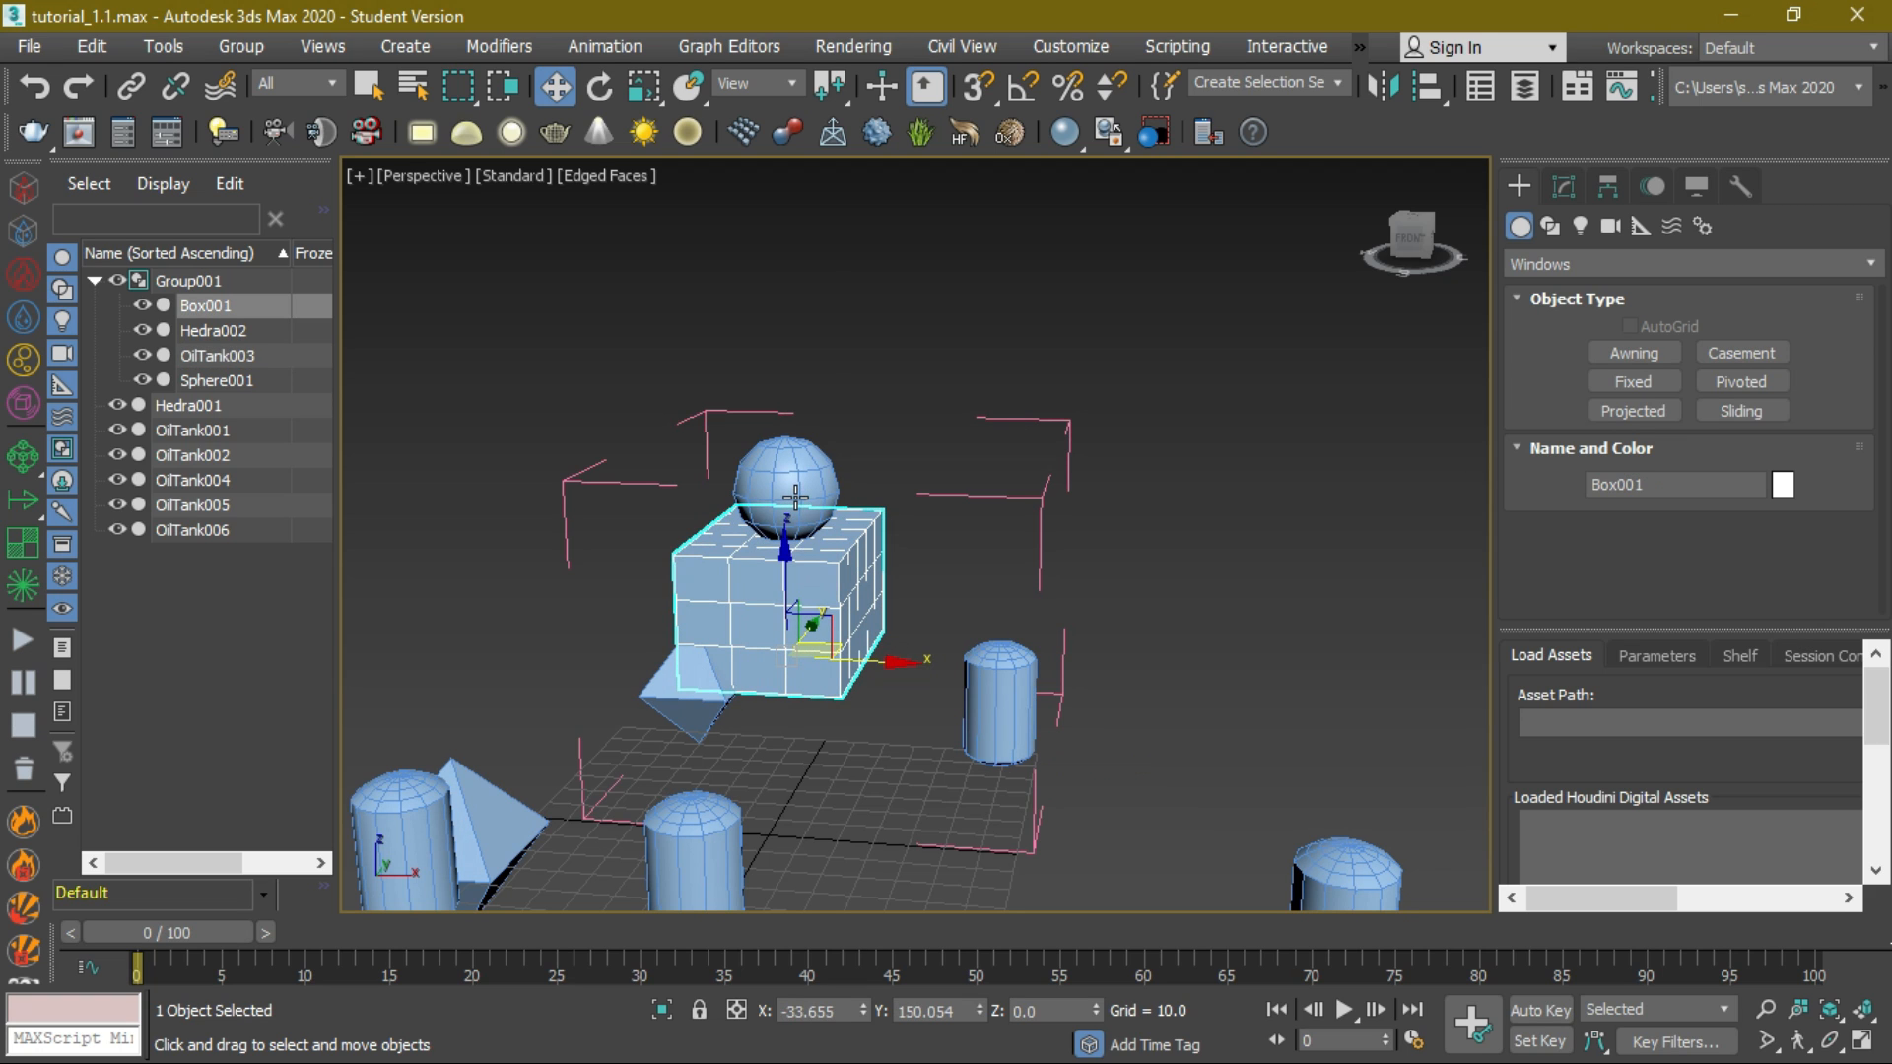
click(793, 493)
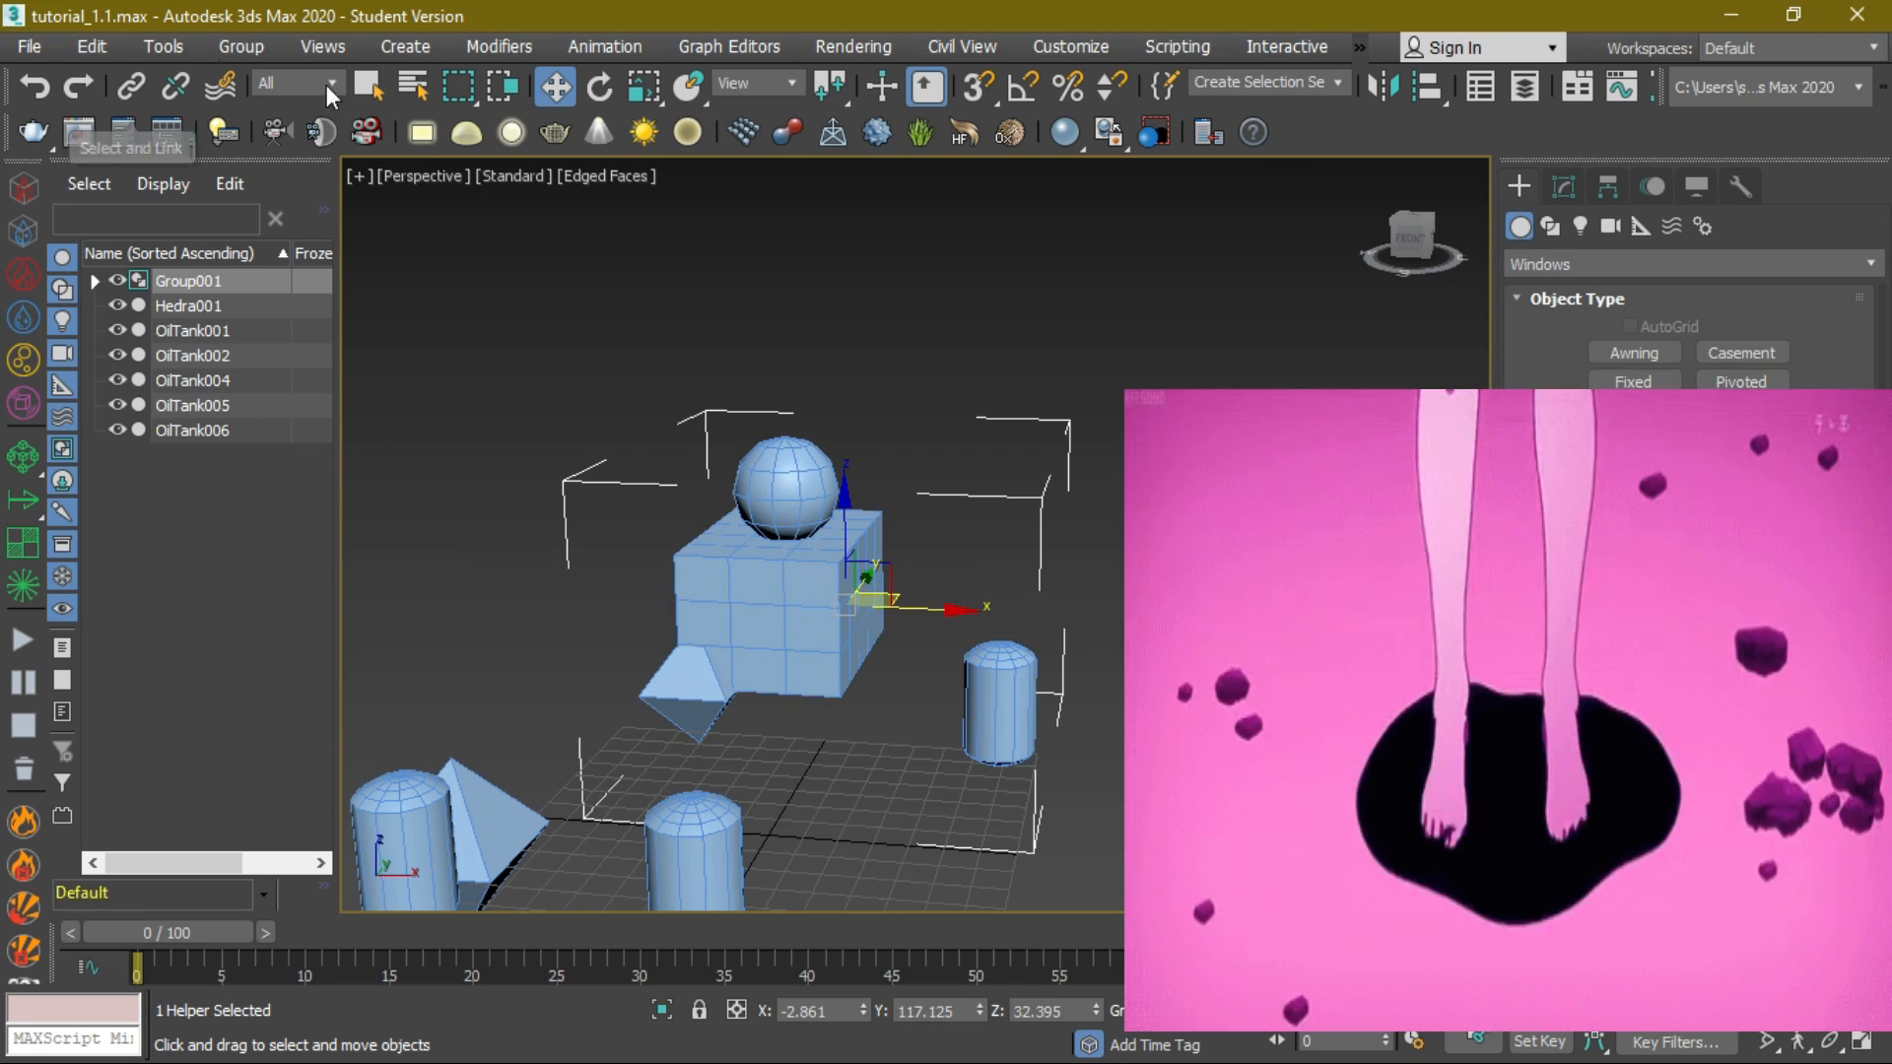
- Close the opened group and move it as a single object to about X -11, Y 203
click(243, 49)
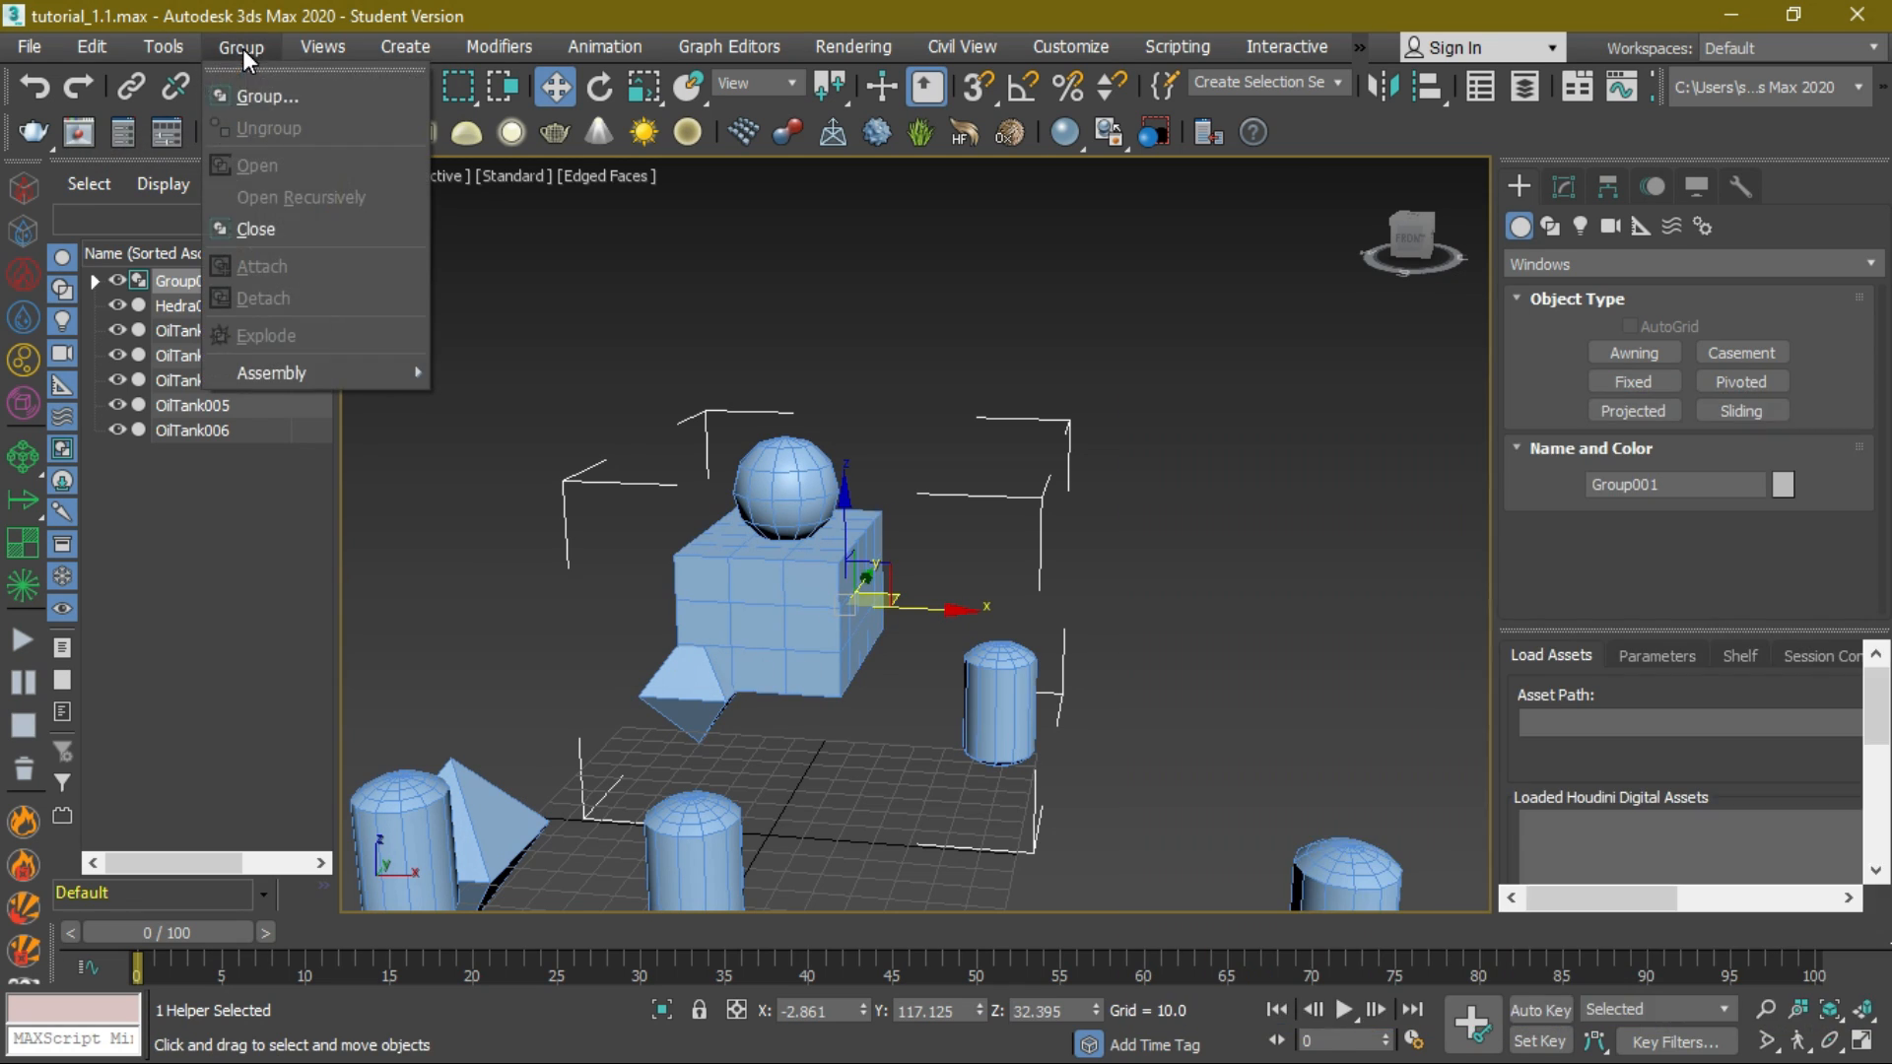
click(308, 233)
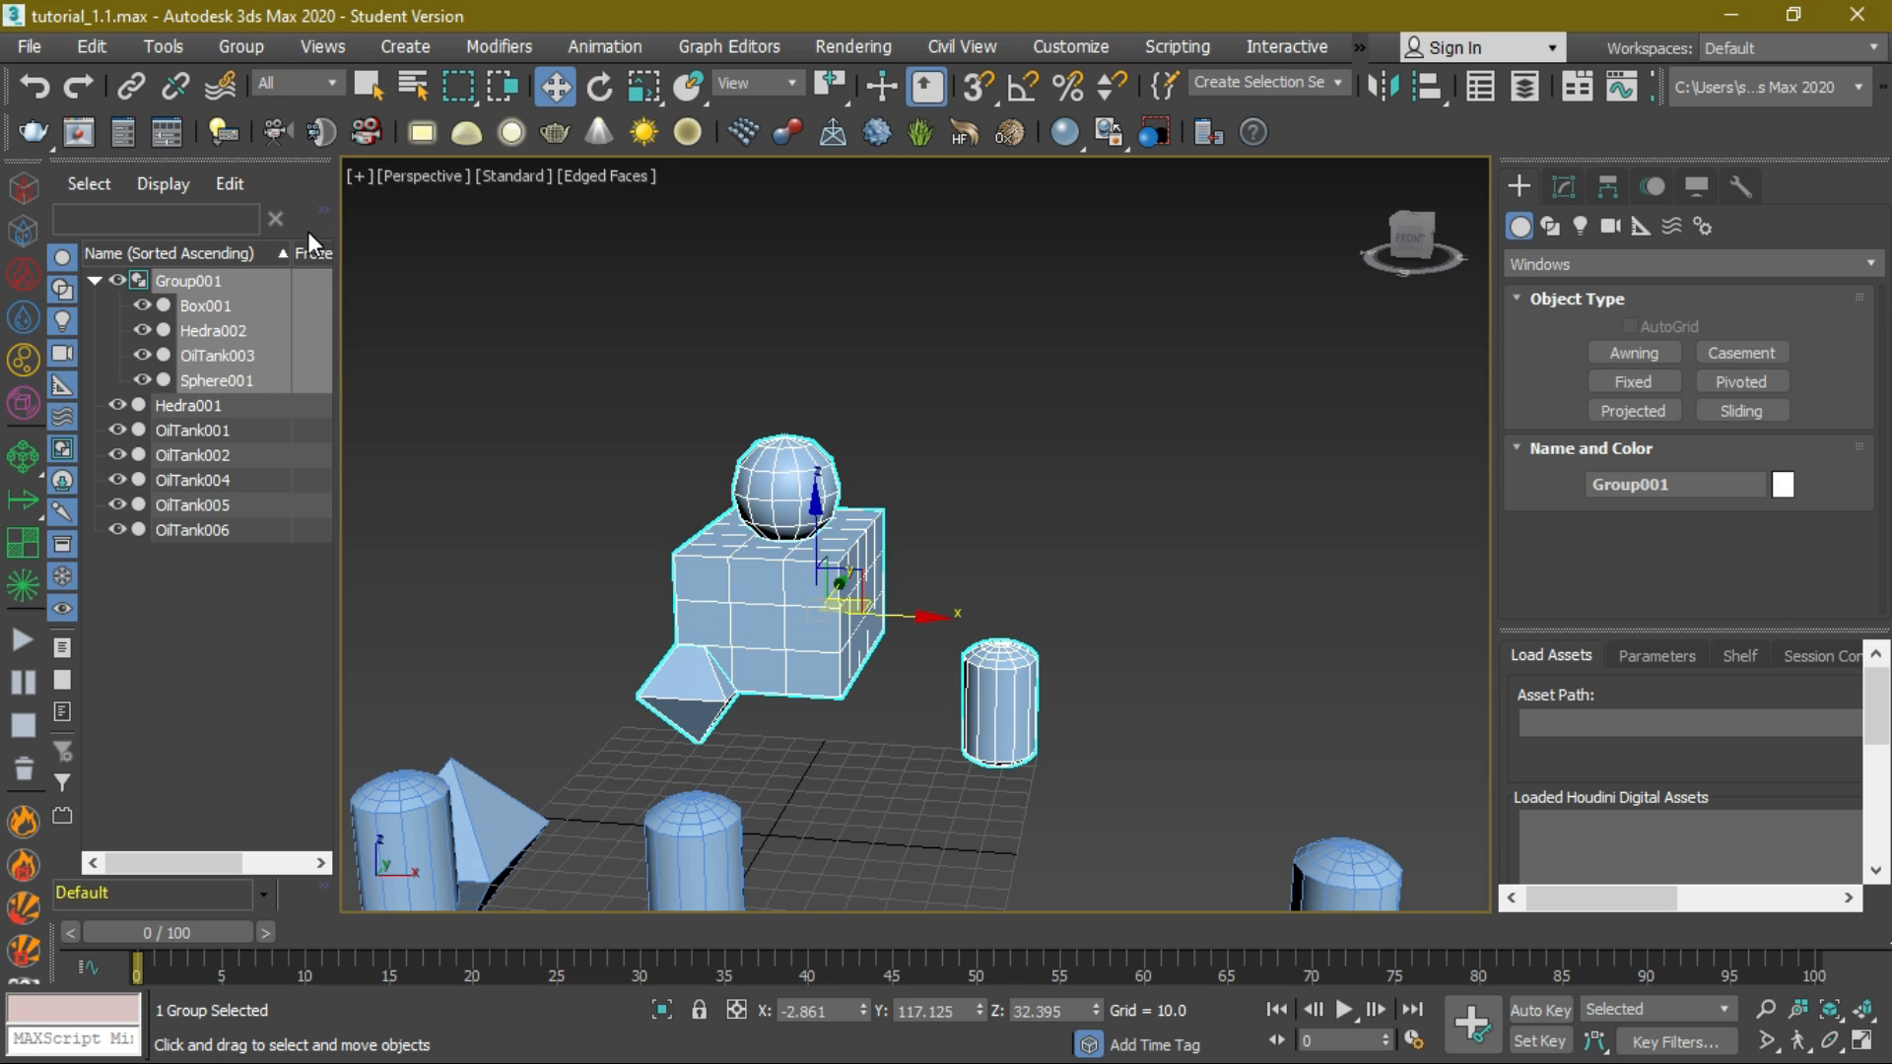
scroll(930, 655, down, 4)
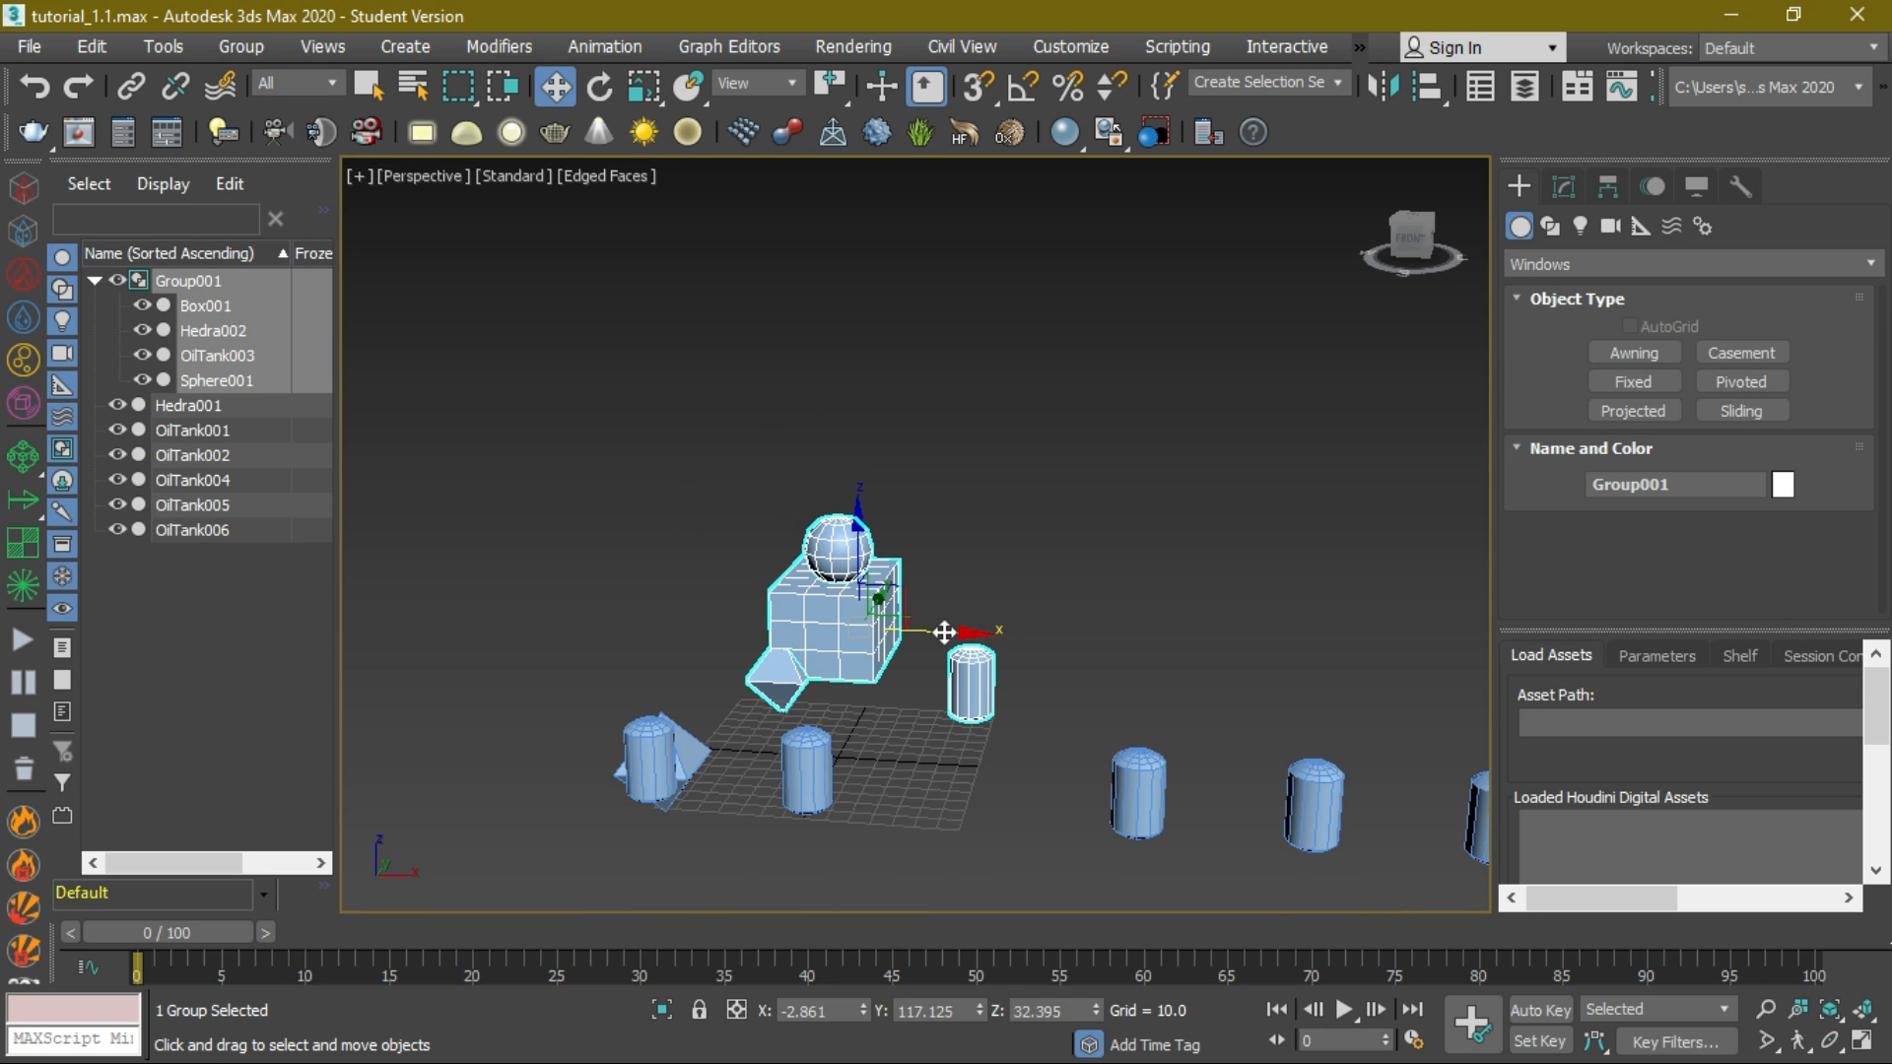
drag(904, 615, 918, 576)
scroll(919, 575, down, 5)
middle_drag(918, 576, 963, 597)
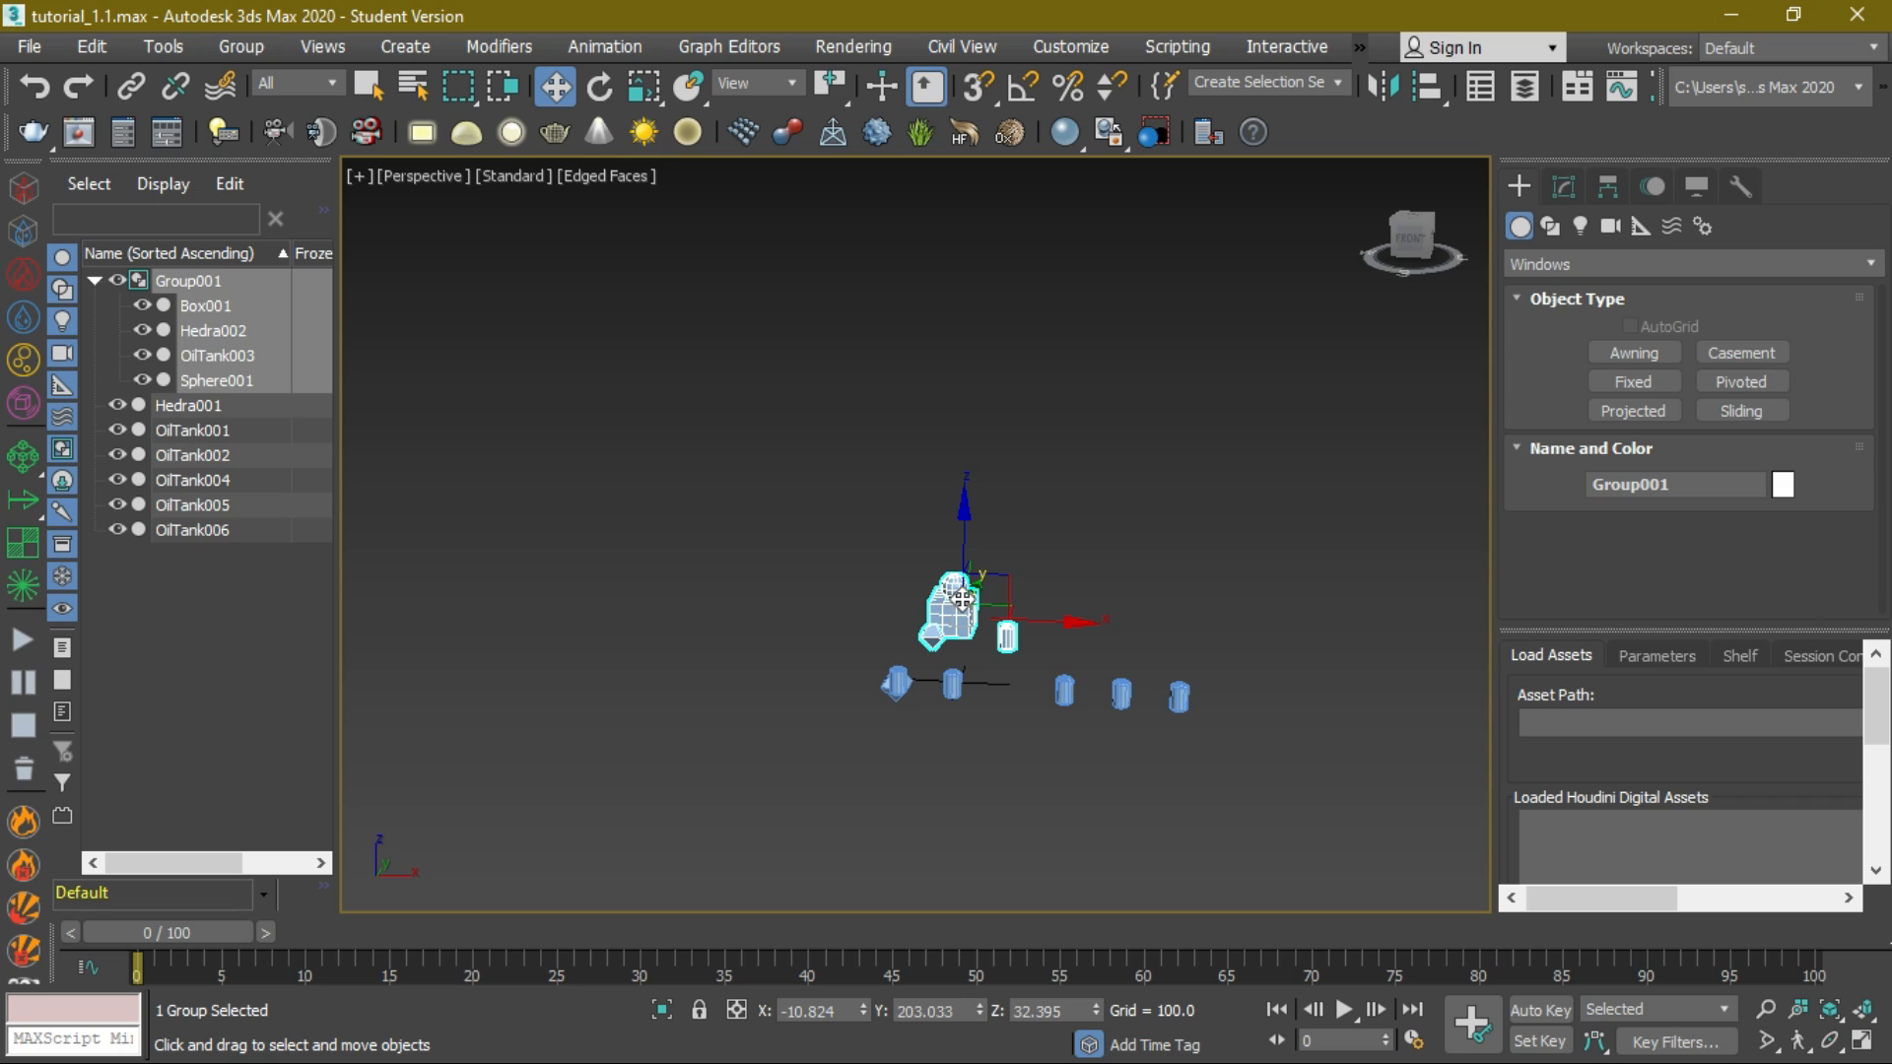
scroll(1293, 714, down, 3)
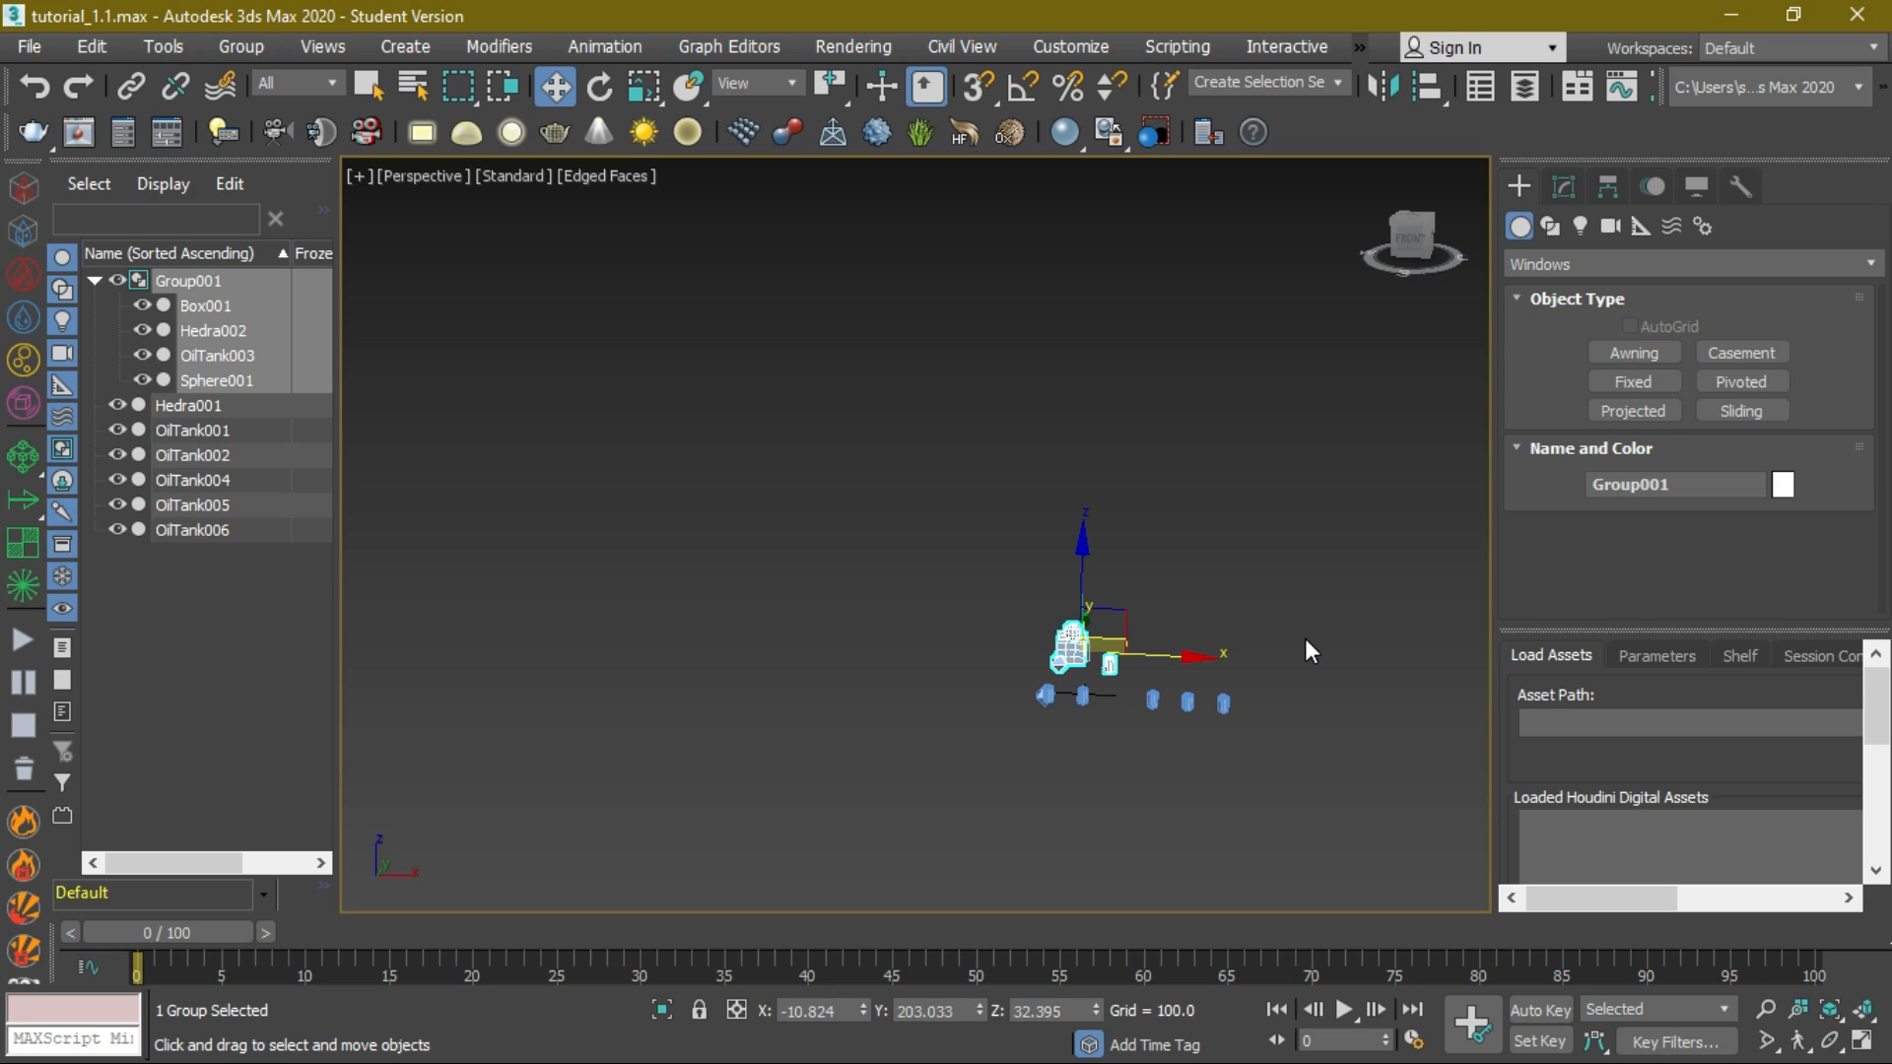
- Frame the selected group in the Perspective viewport, toggle the home grid off and on, and reselect the group
key(z)
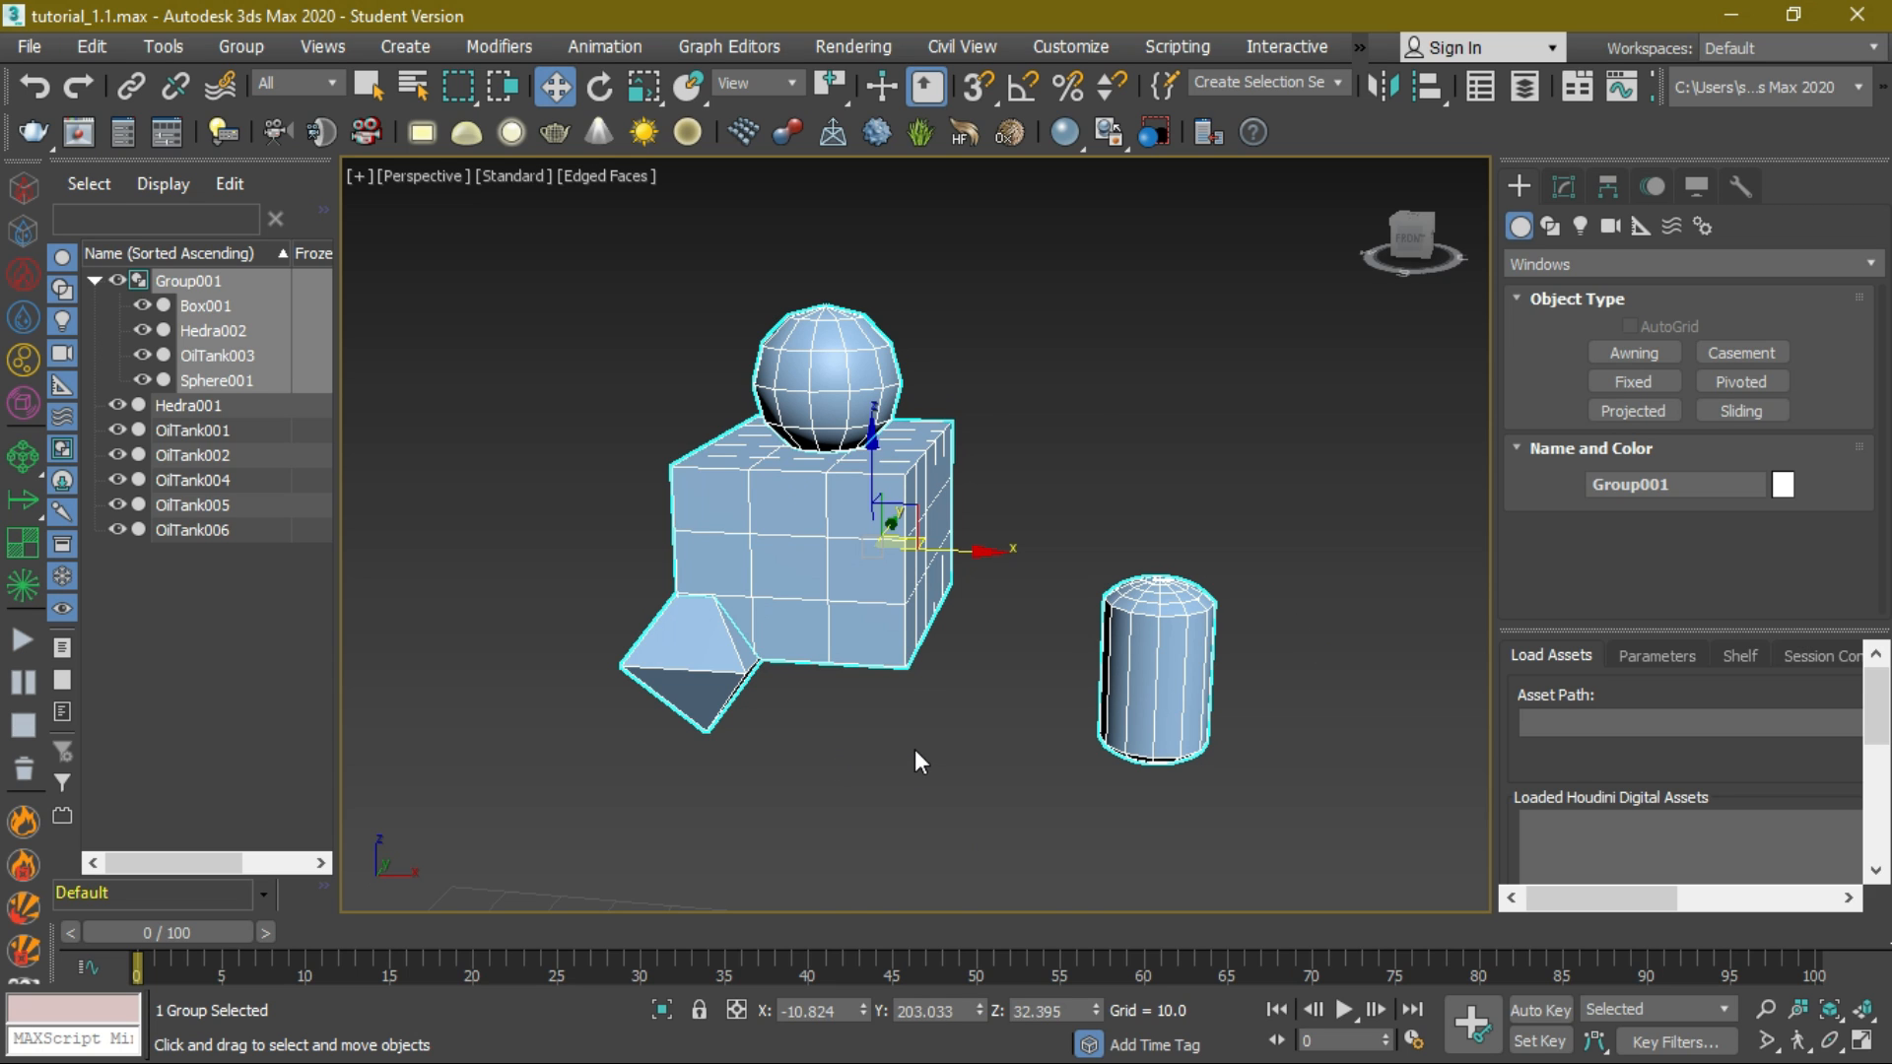
scroll(914, 749, down, 5)
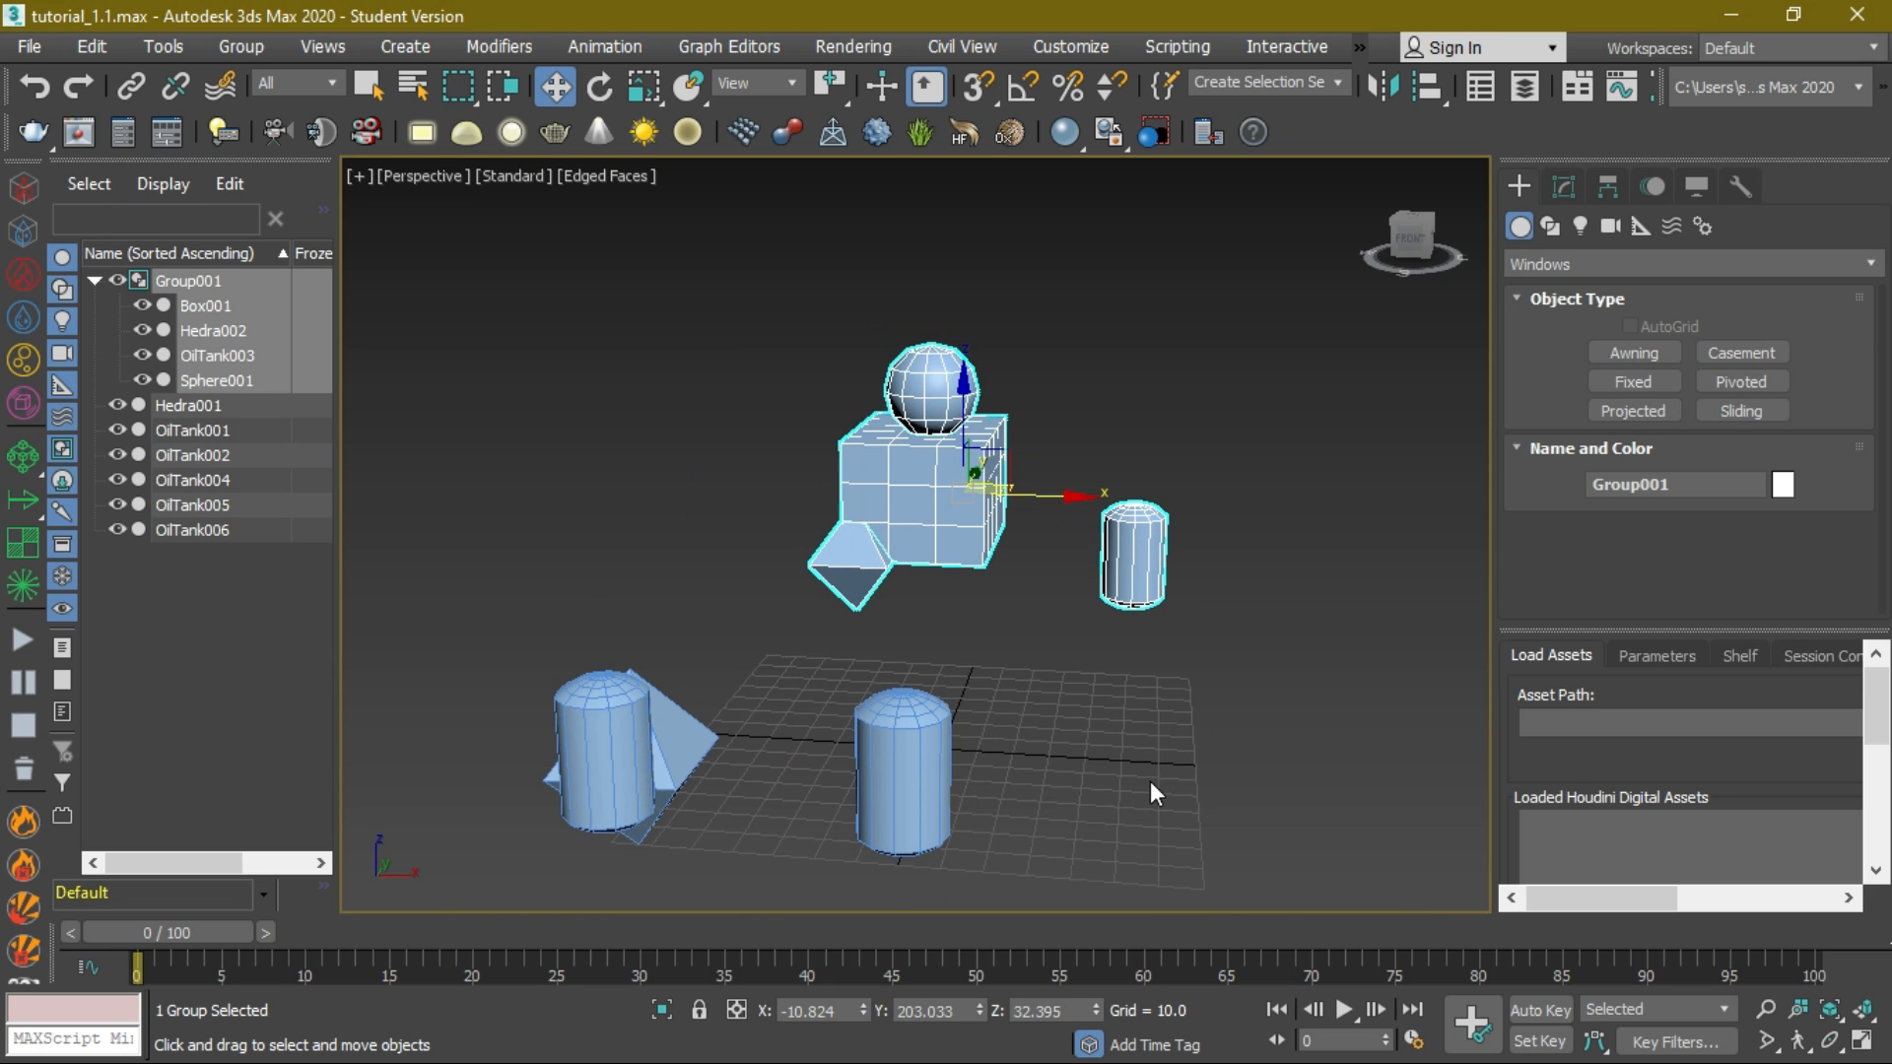
key(g)
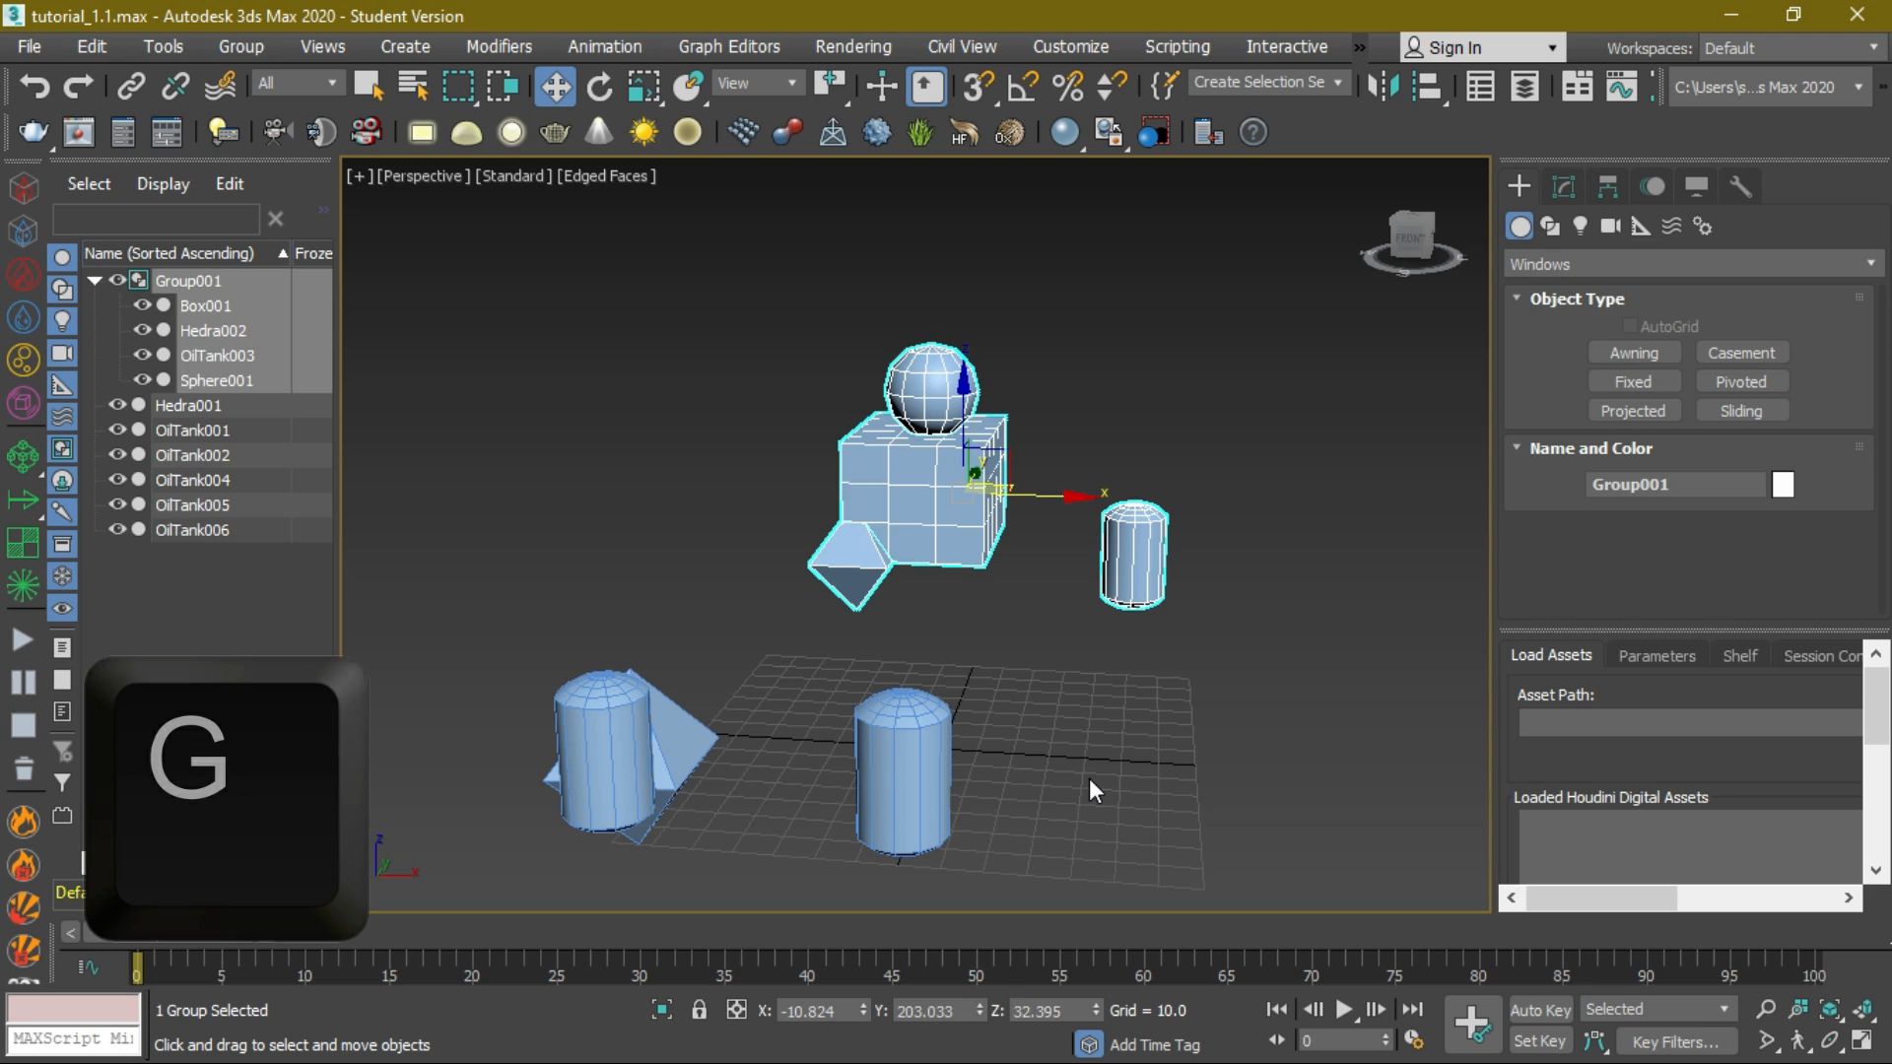
click(1090, 779)
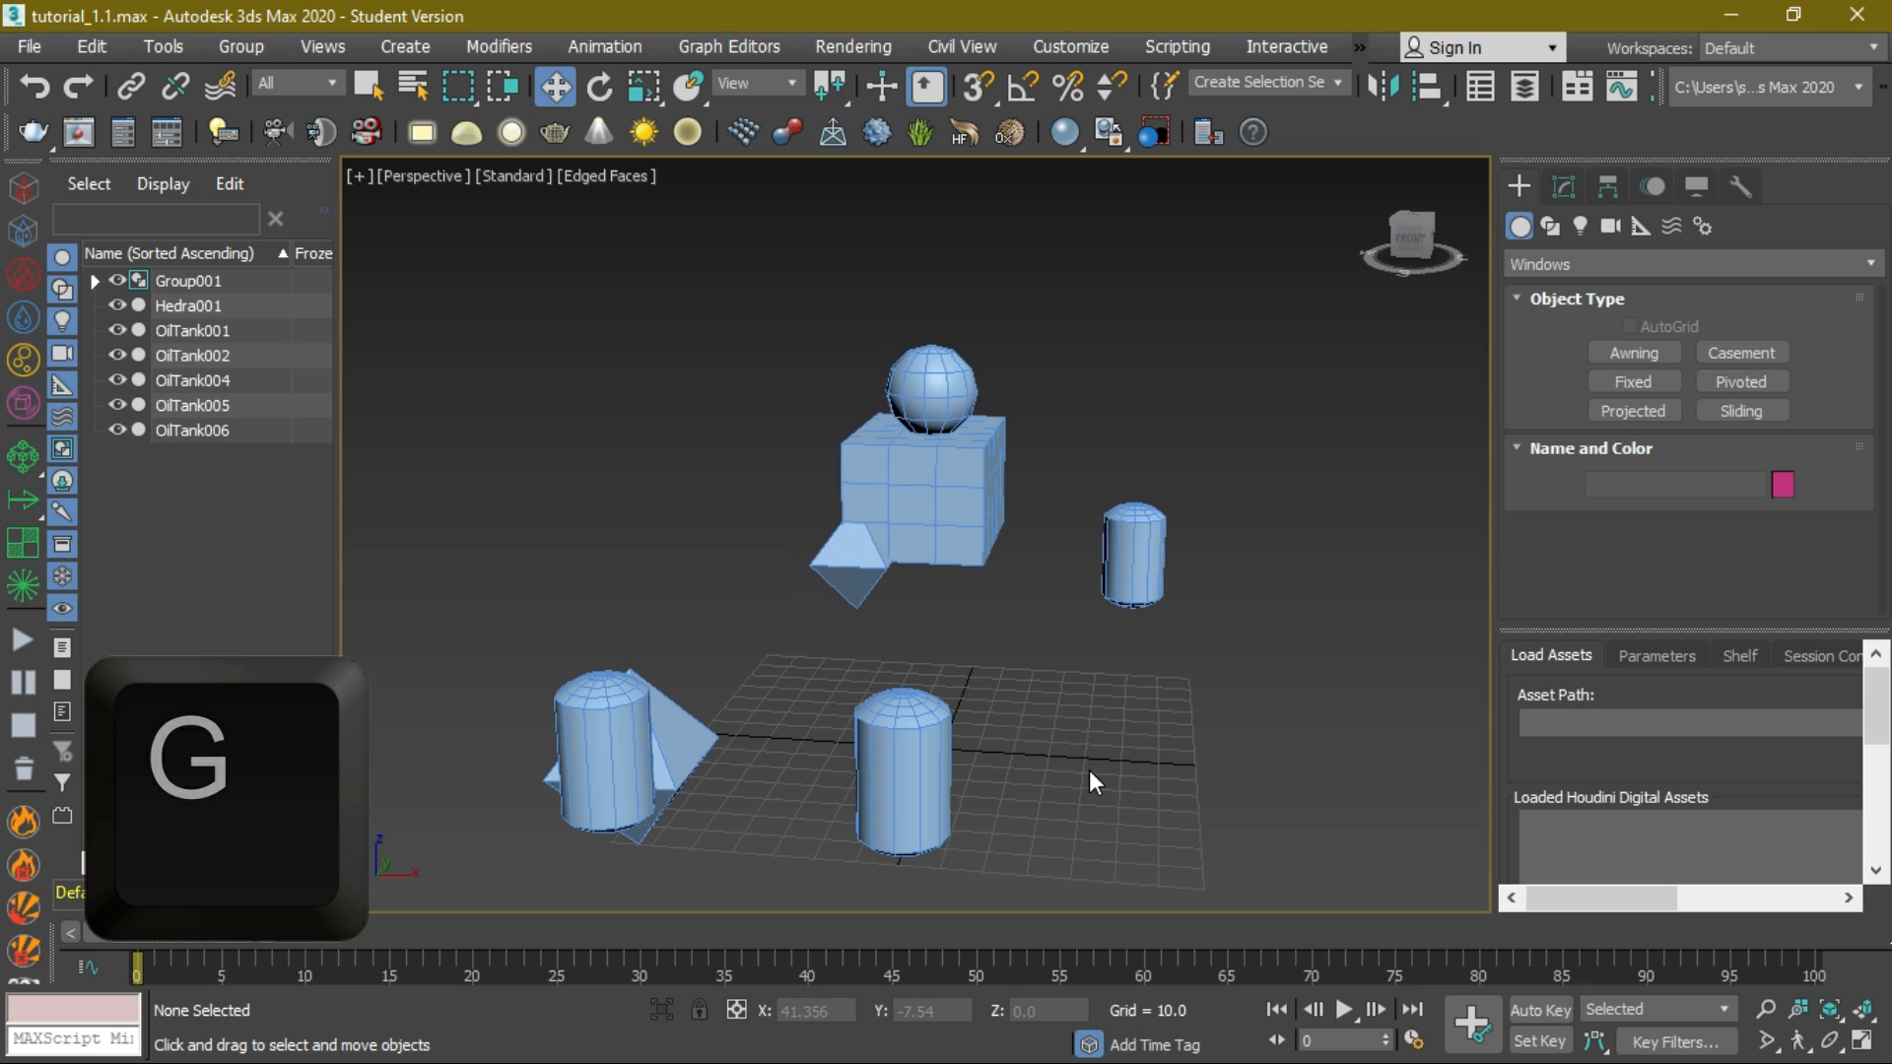
key(g)
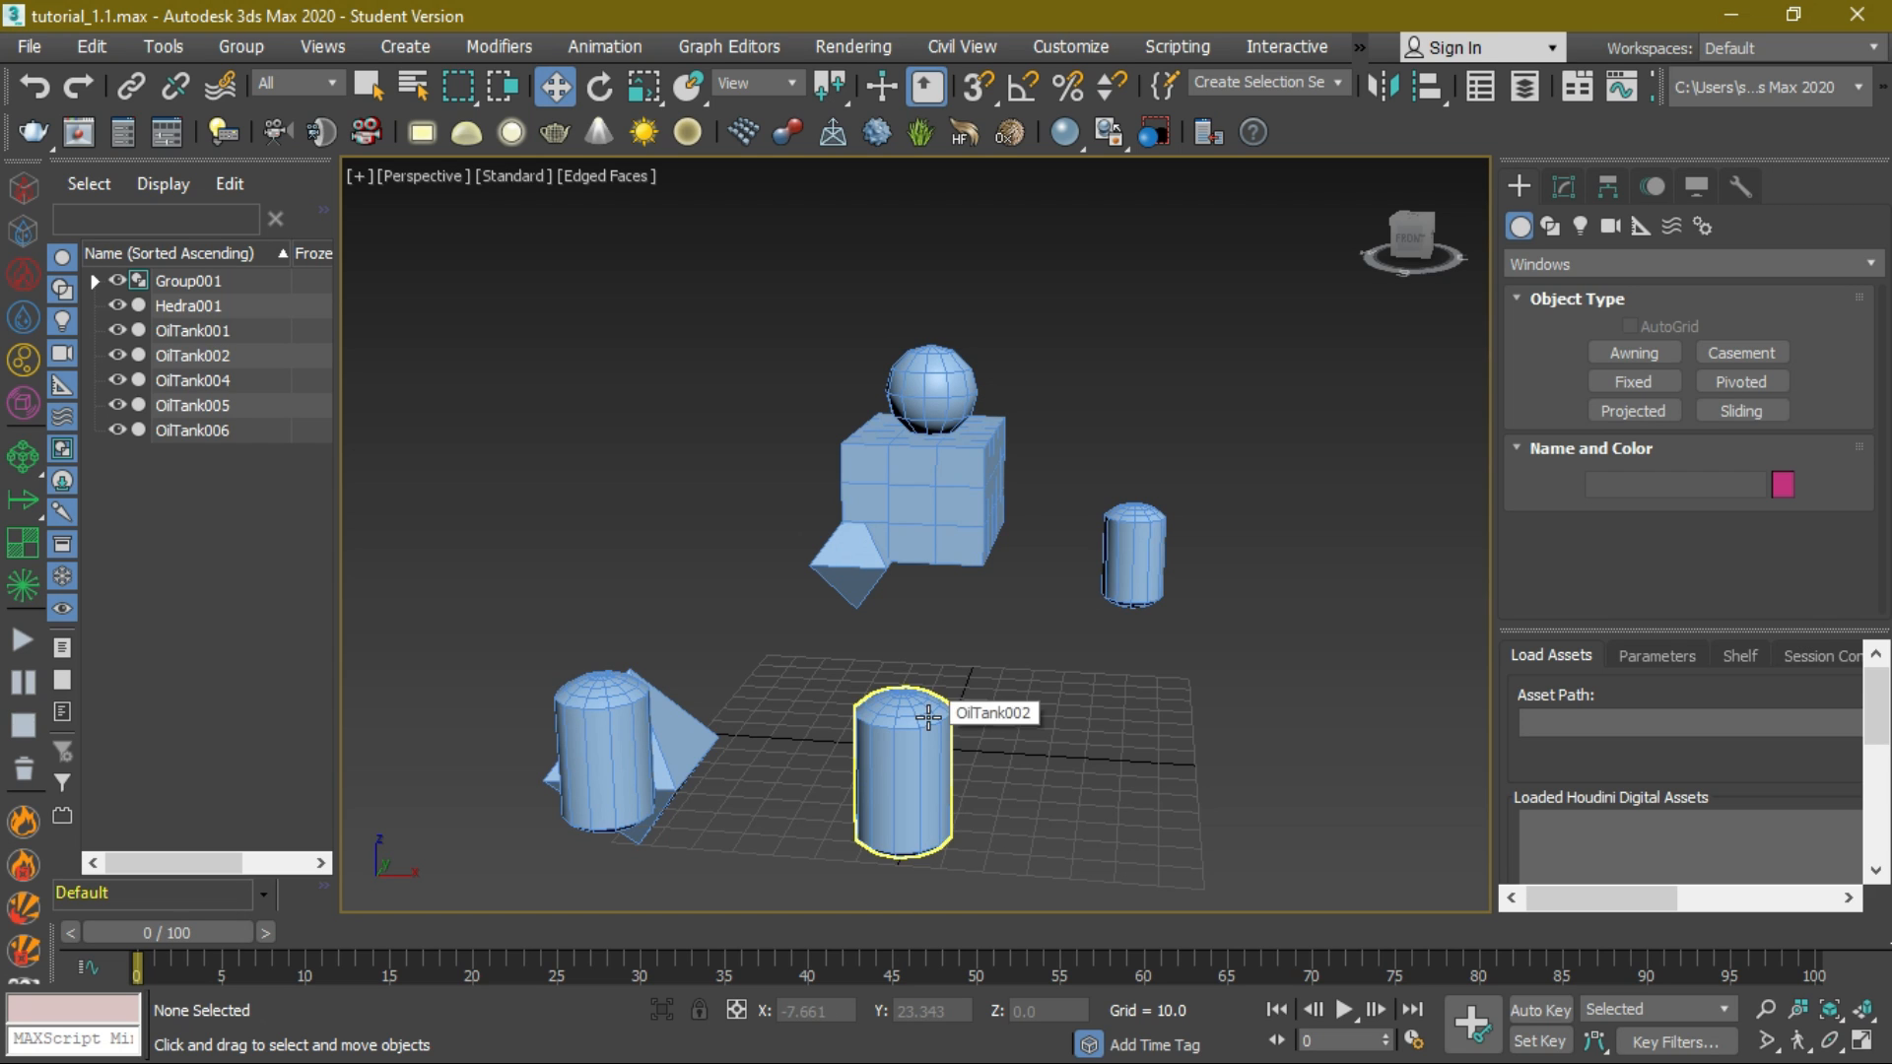
click(934, 505)
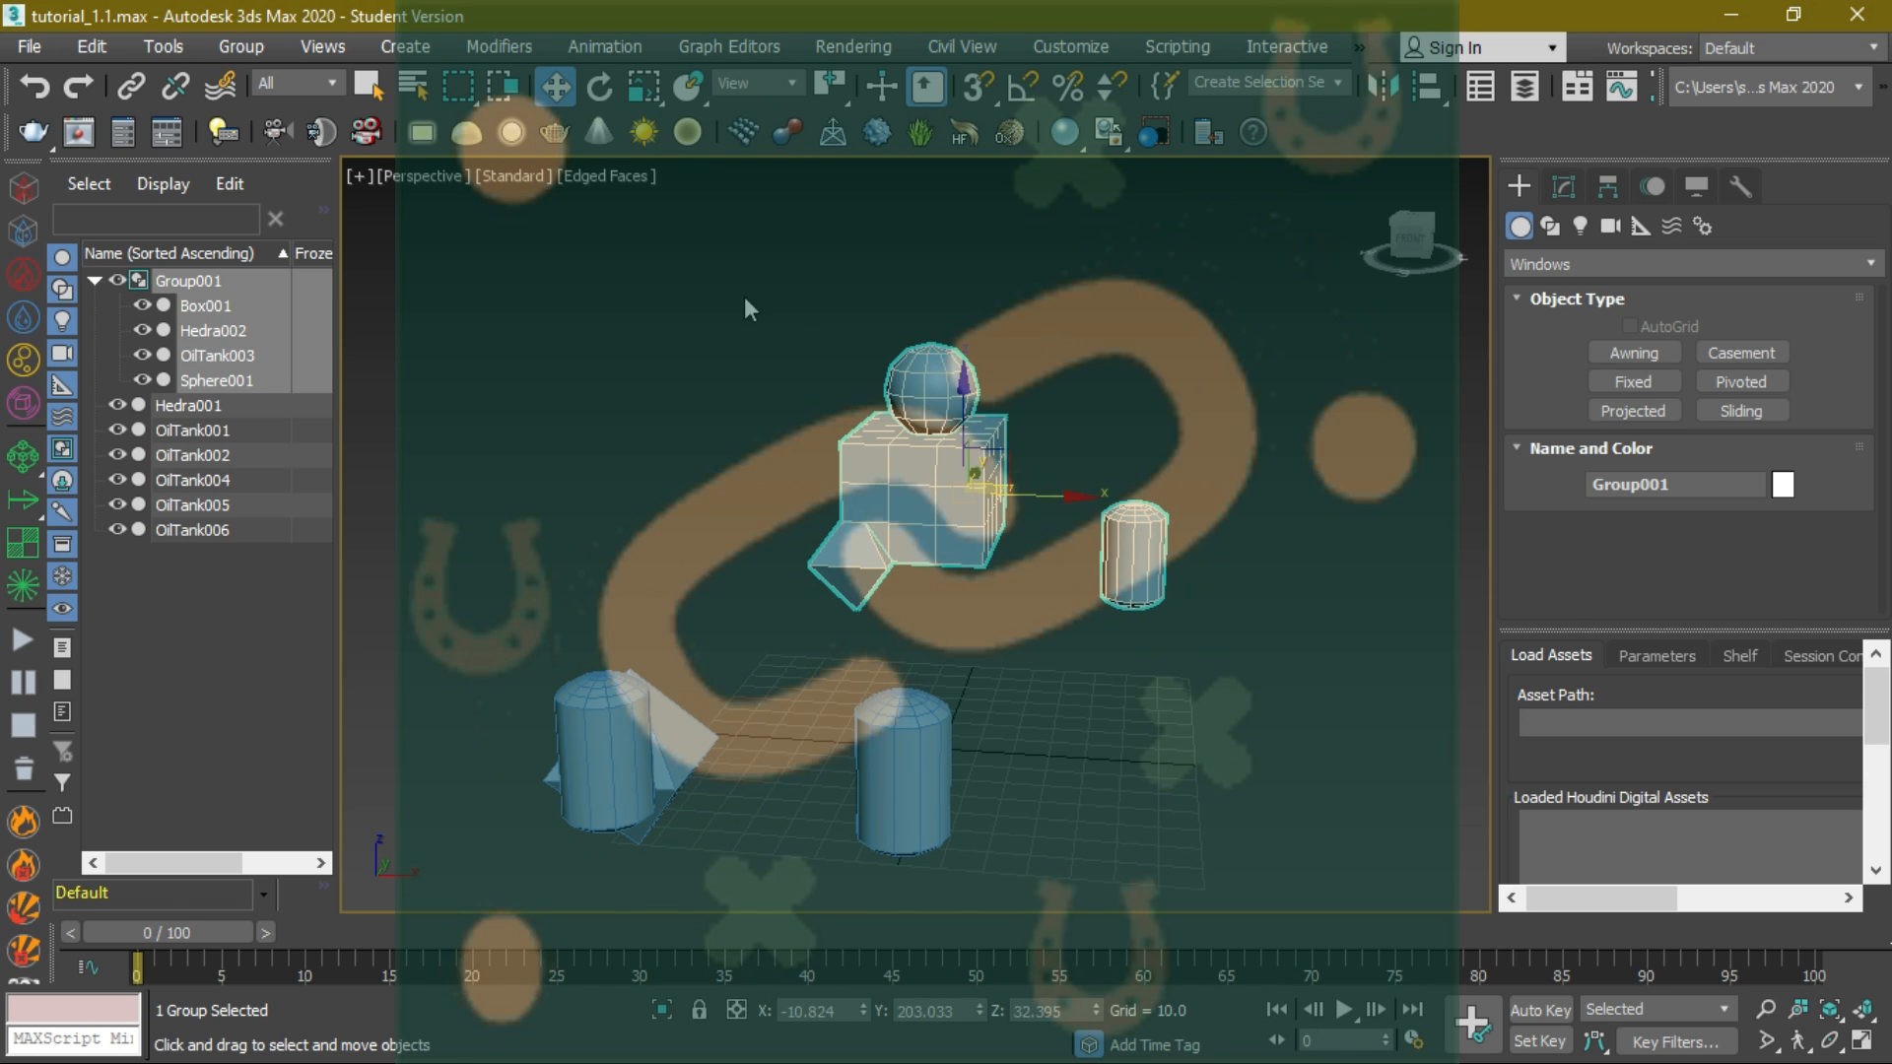
- Rotate OilTank002 about its X axis to about -7 degrees
click(917, 777)
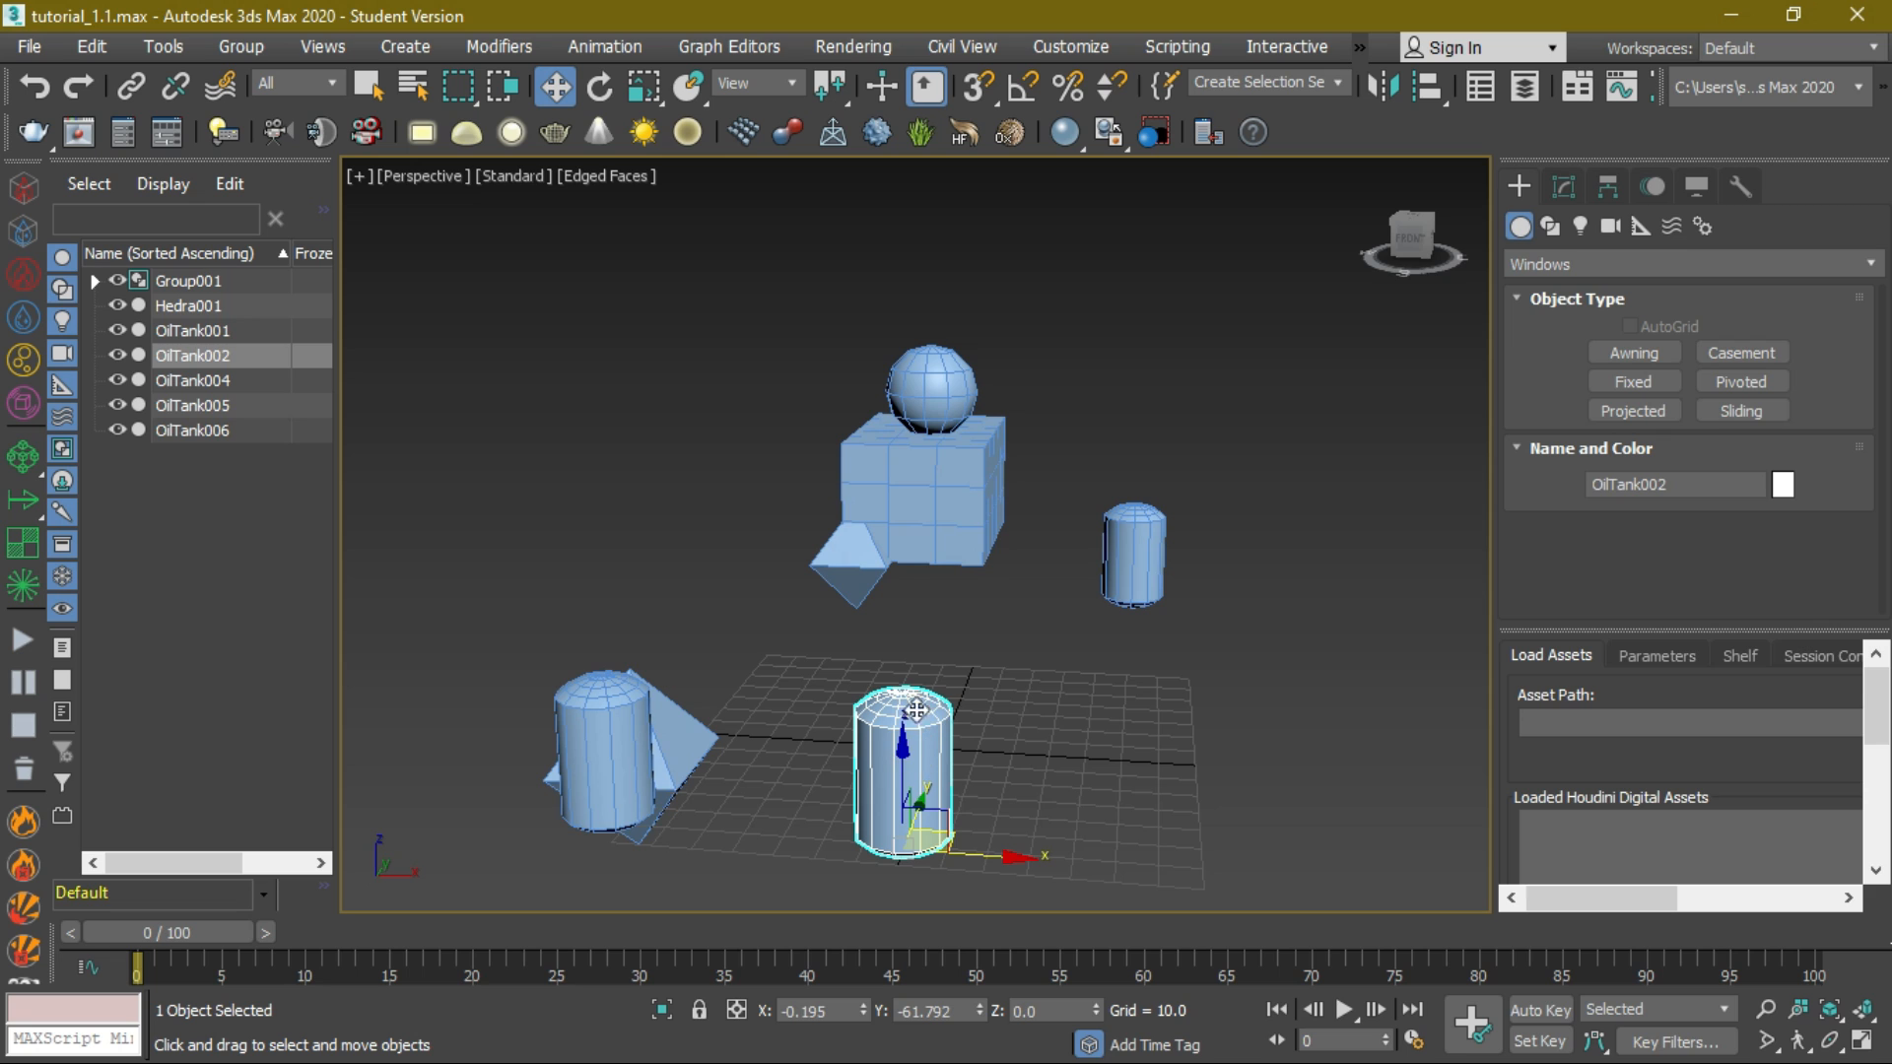
key(e)
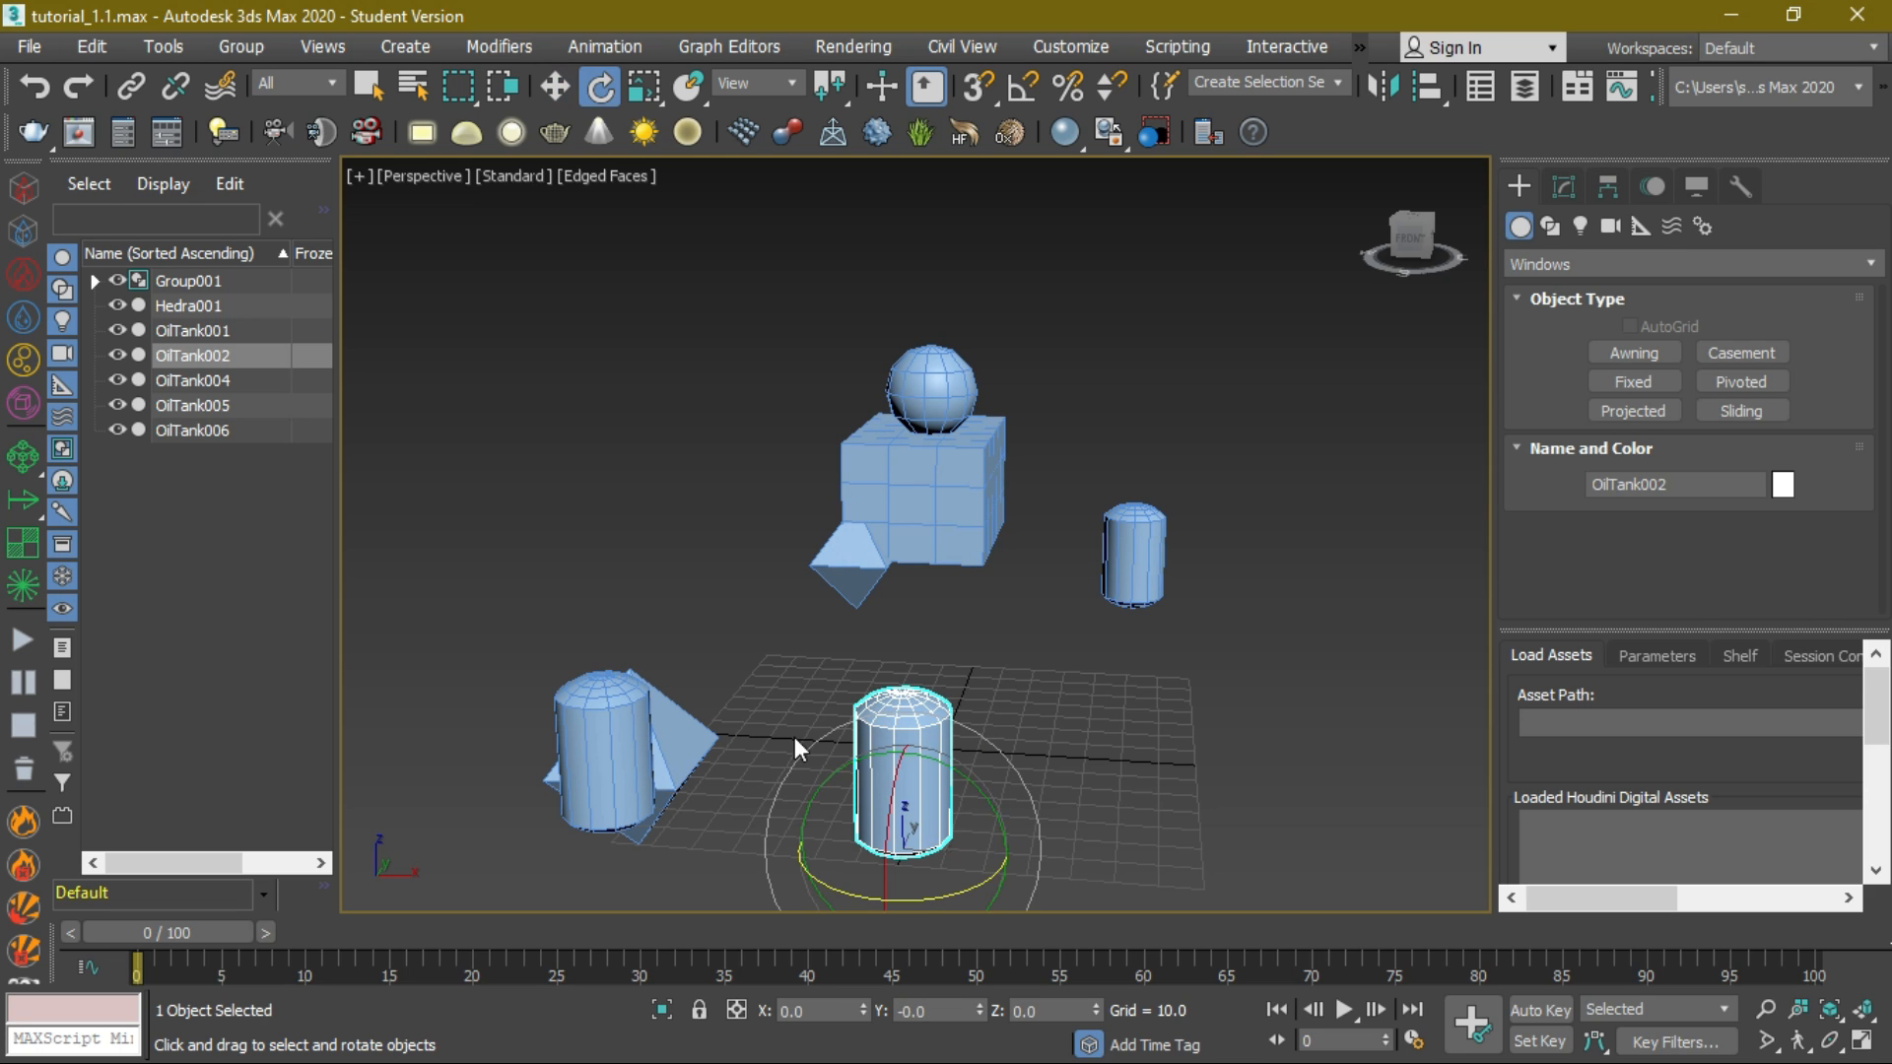
drag(887, 800, 908, 734)
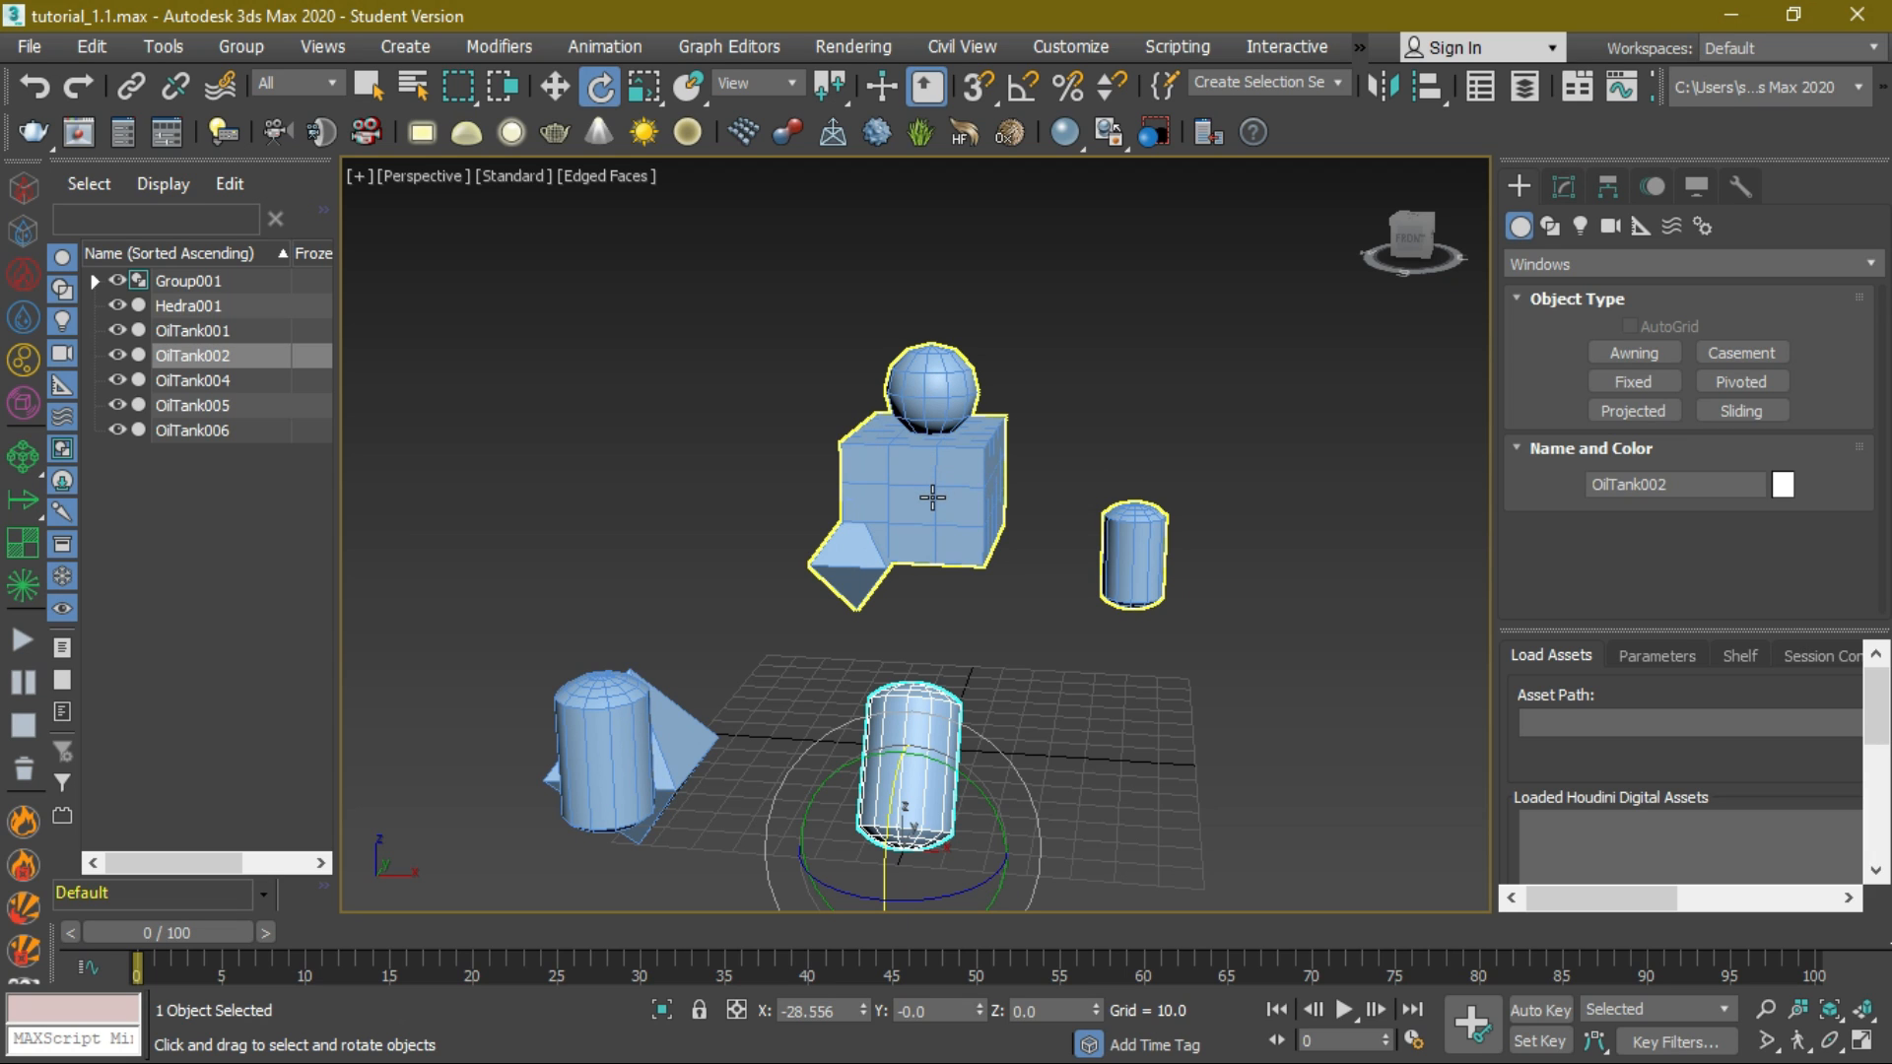
drag(1014, 667, 1135, 565)
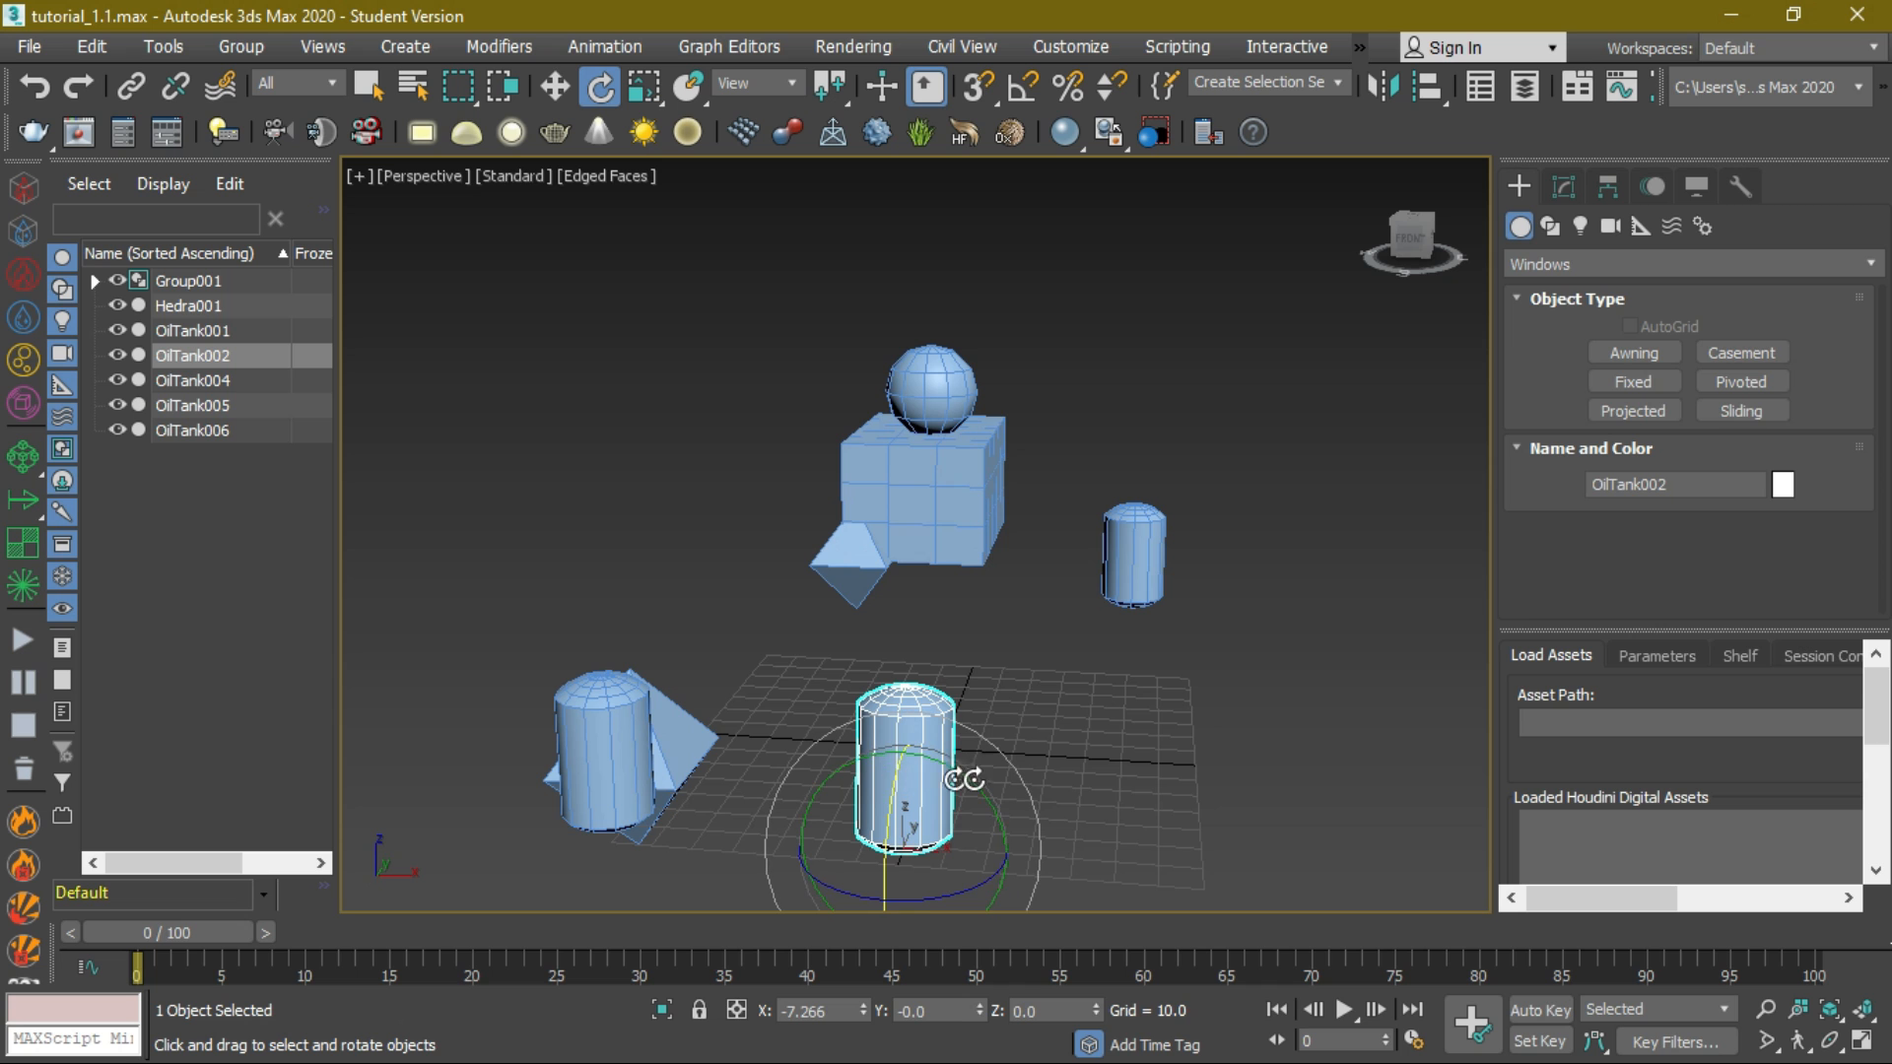
mouse_move(888, 805)
mouse_down()
mouse_move(900, 823)
mouse_move(890, 809)
mouse_up()
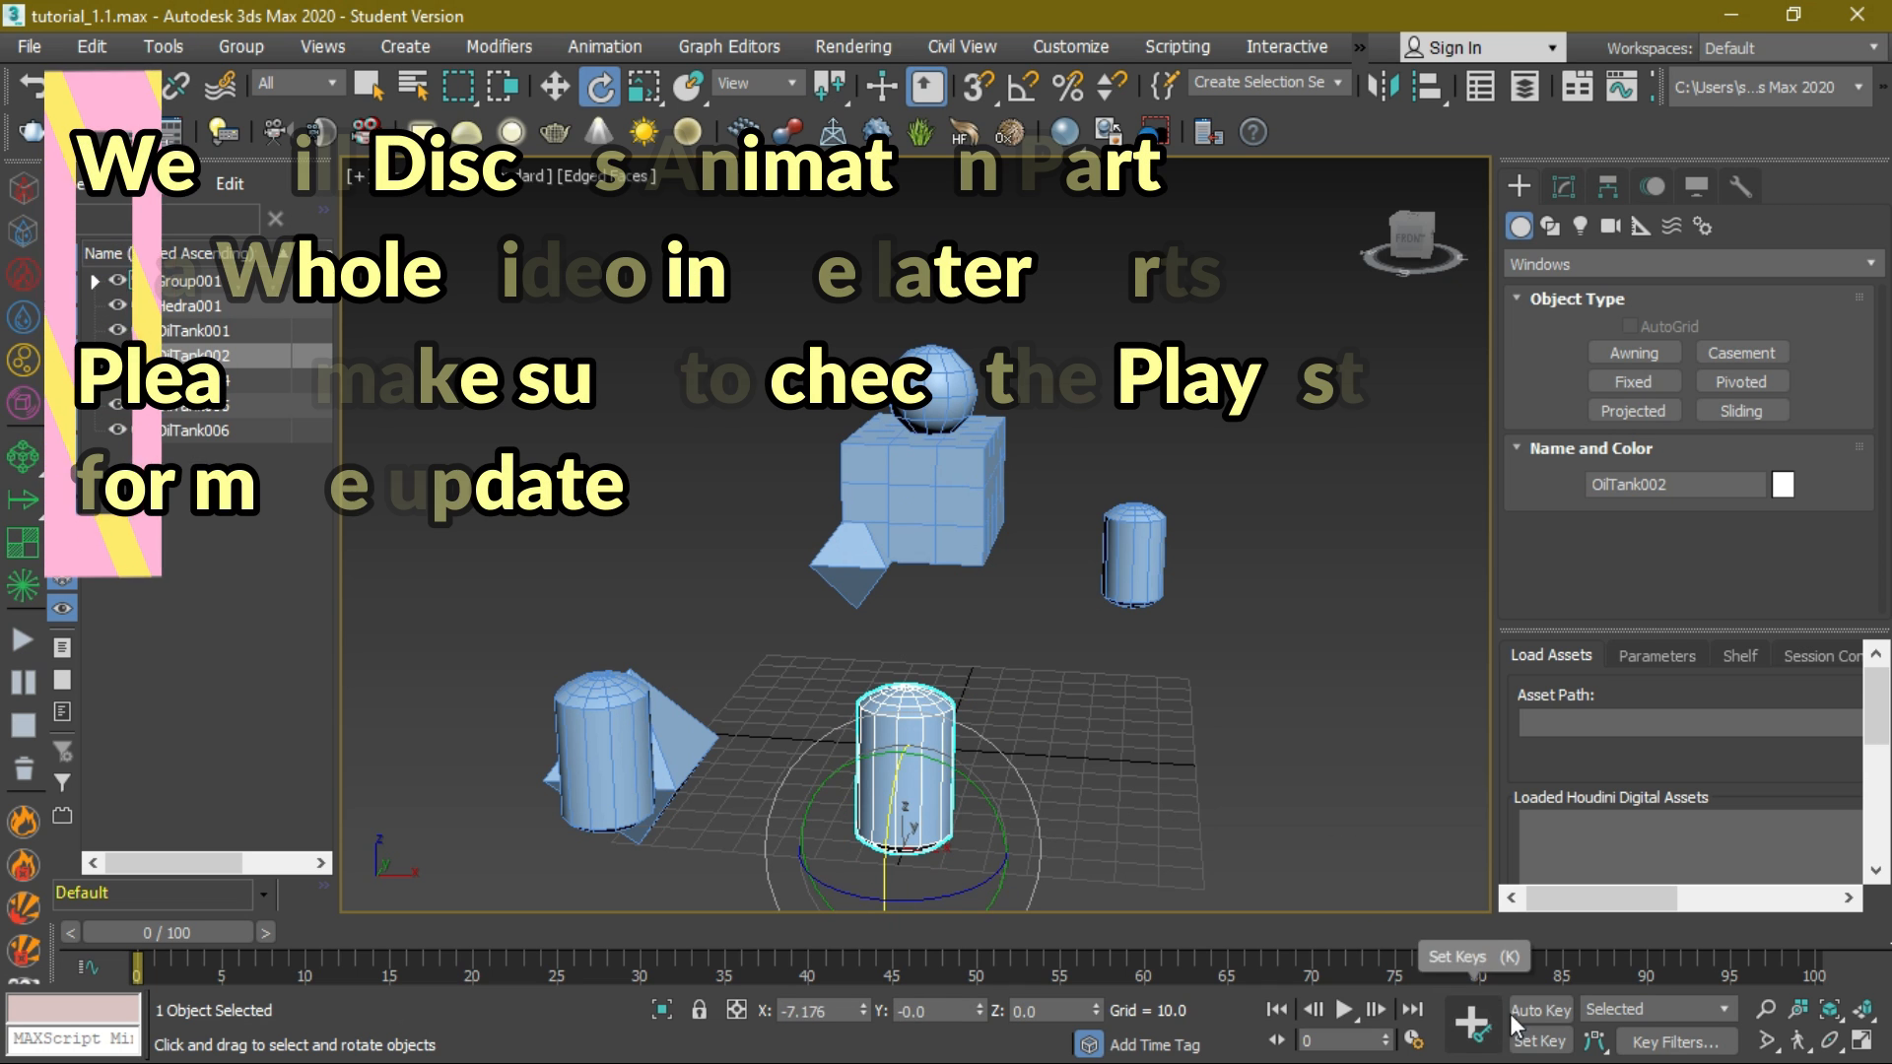
- Animate OilTank002's X rotation with Auto Key from frame 0 to frame 100, play it back and return to frame 0
click(1540, 1012)
click(1416, 1012)
click(913, 814)
click(1344, 1010)
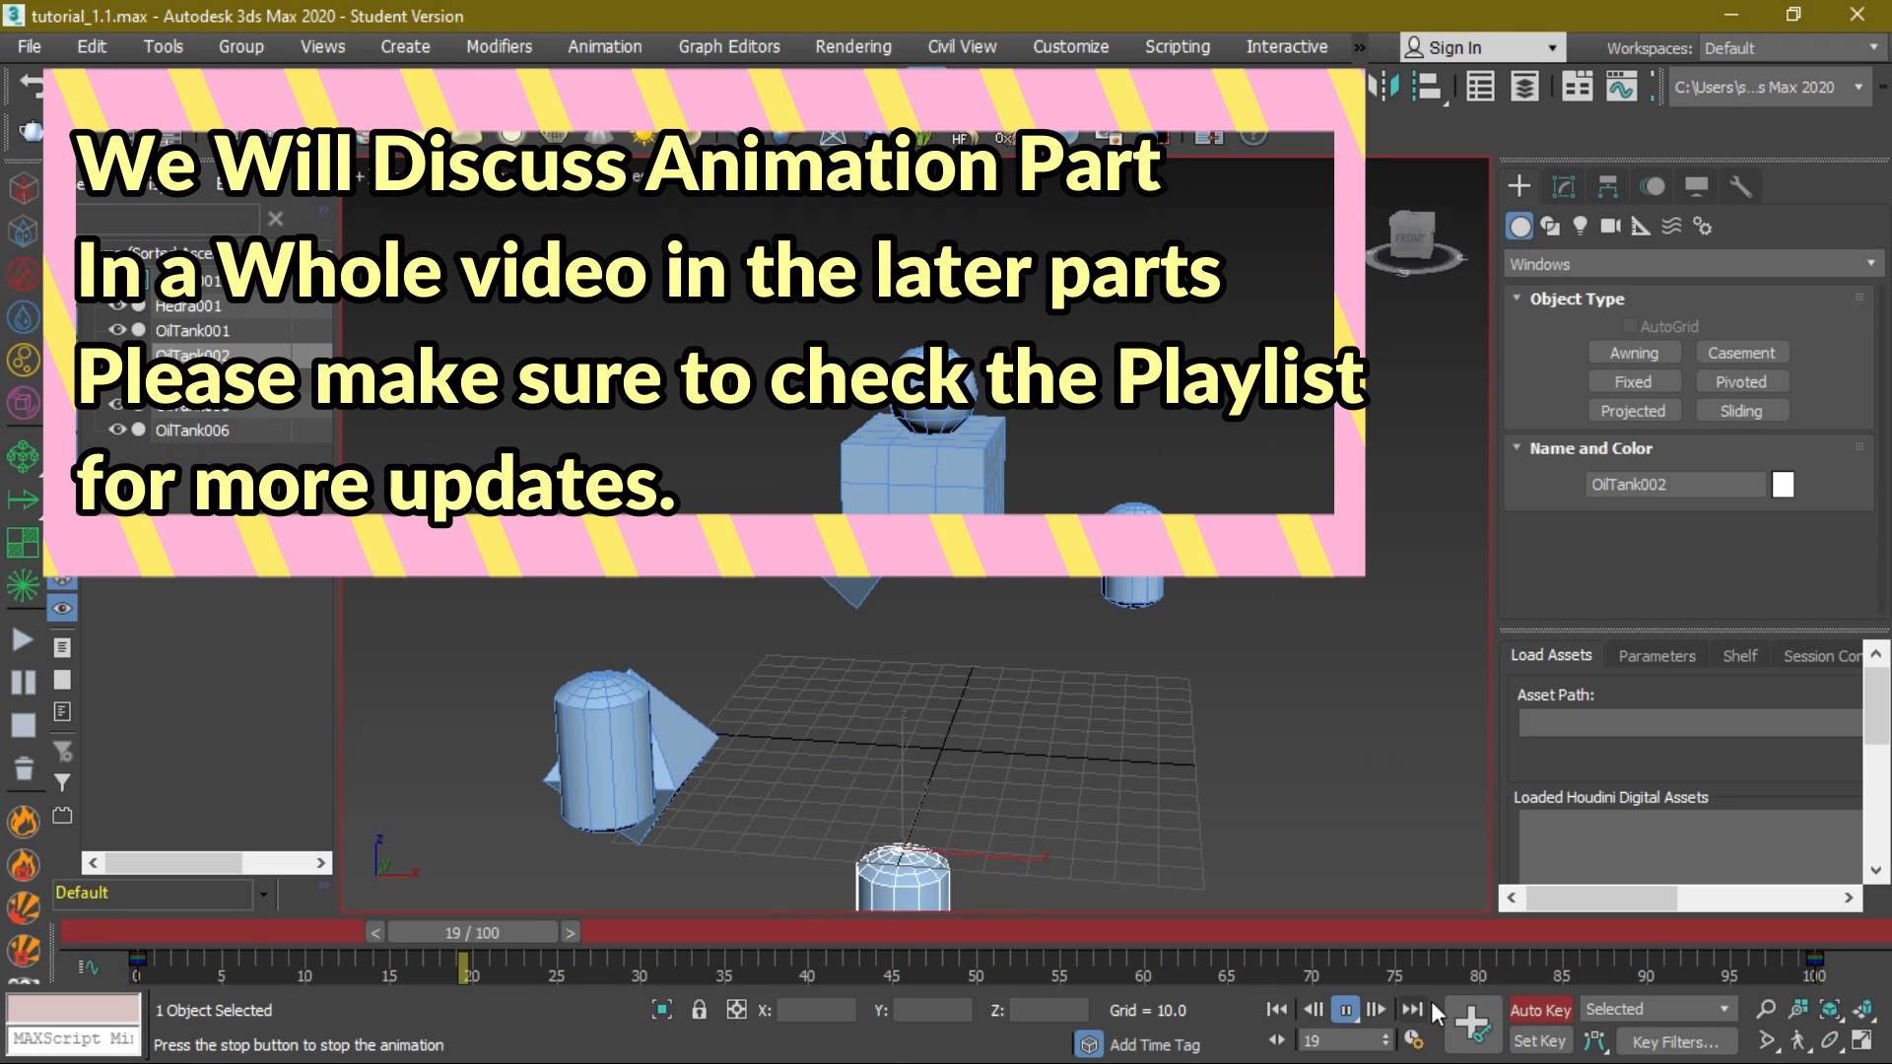
click(1346, 1010)
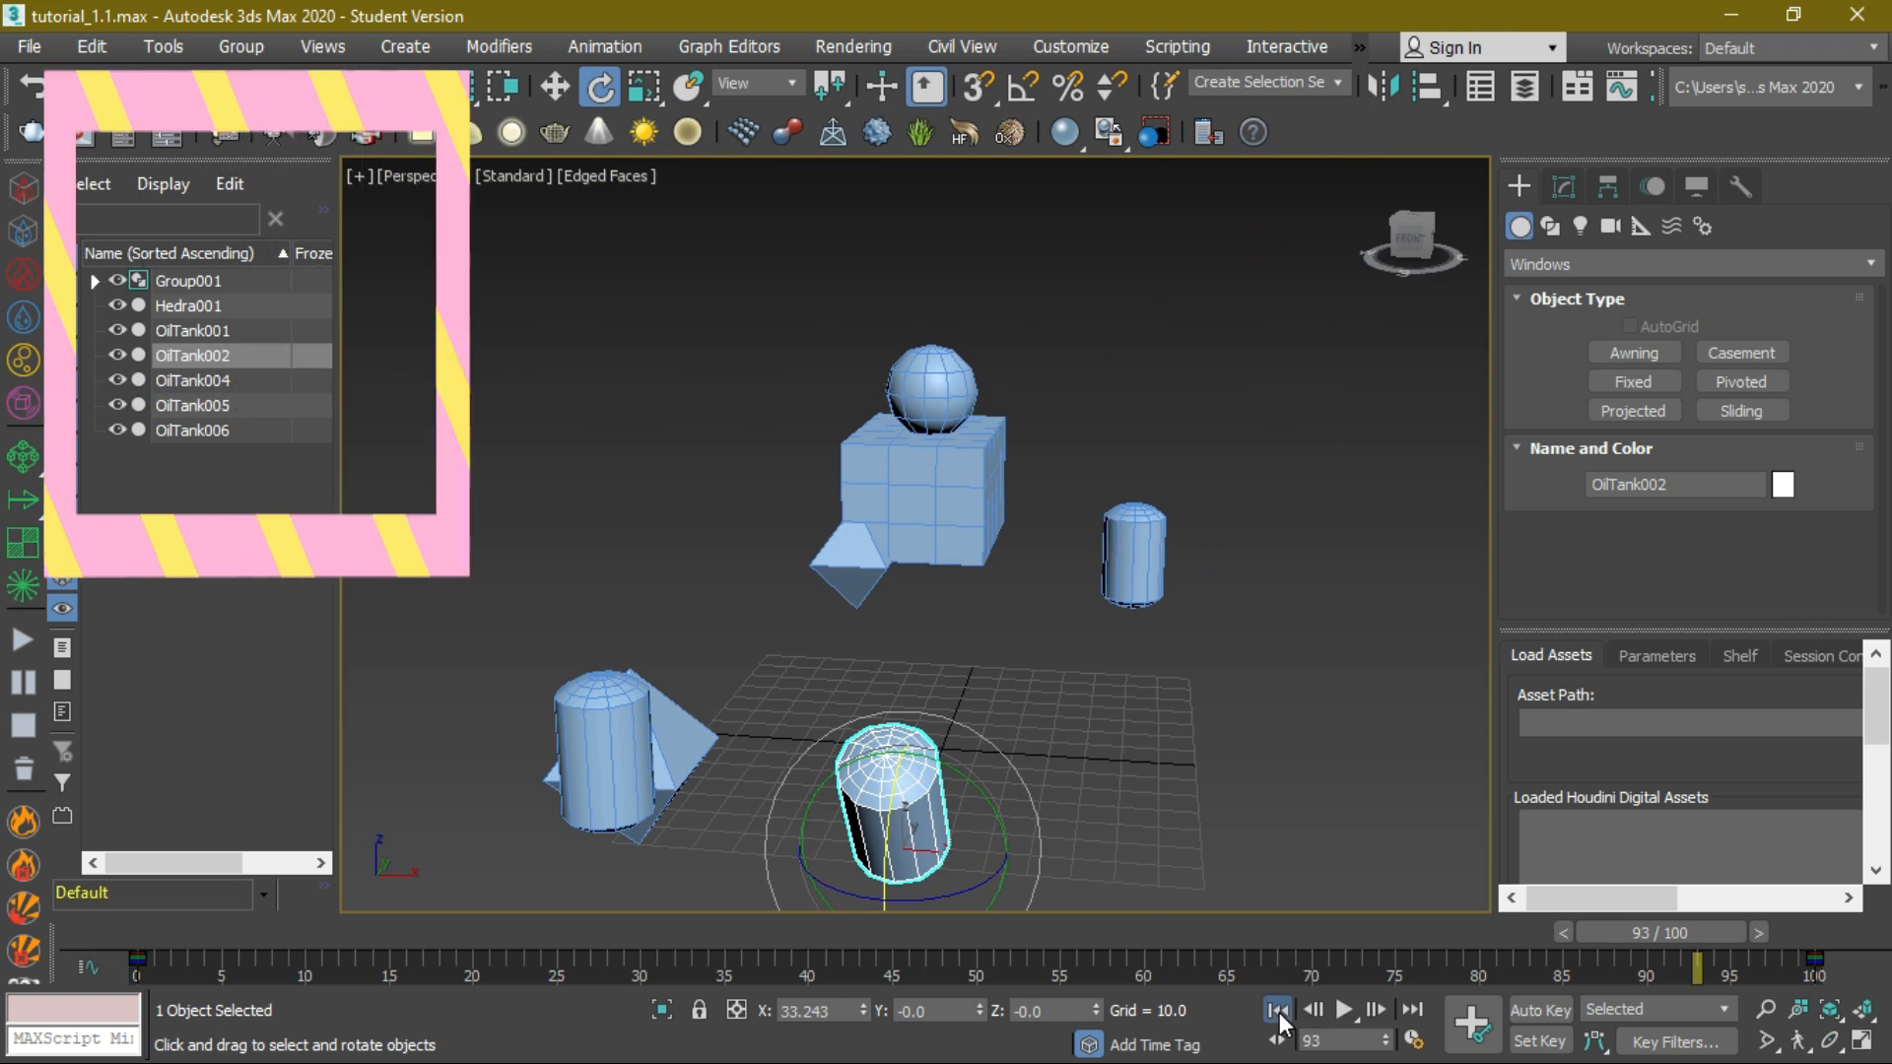
click(1277, 1010)
- Move Hedra001 out from behind the oil tank to about X -59, Y 31
click(672, 733)
key(w)
drag(704, 744, 836, 684)
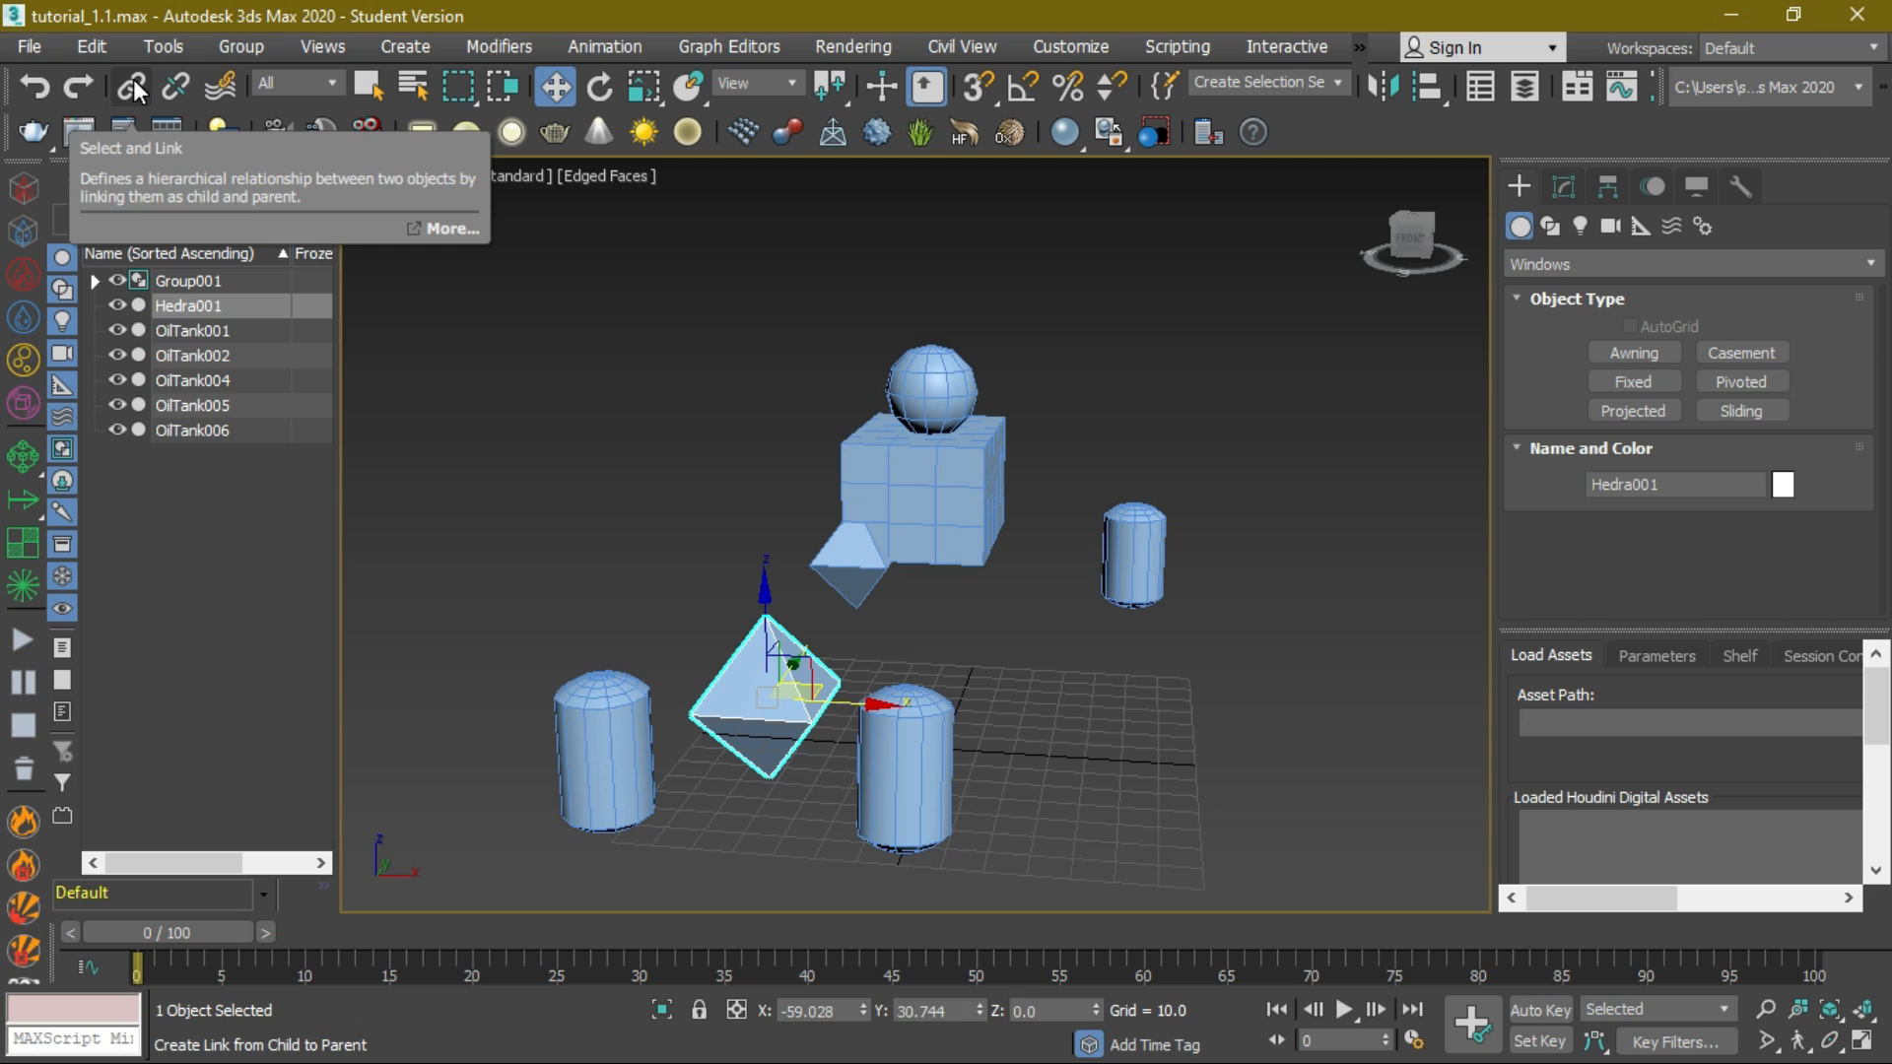
- Link Hedra001 as a child to OilTank002 and return to the selection tool
click(134, 88)
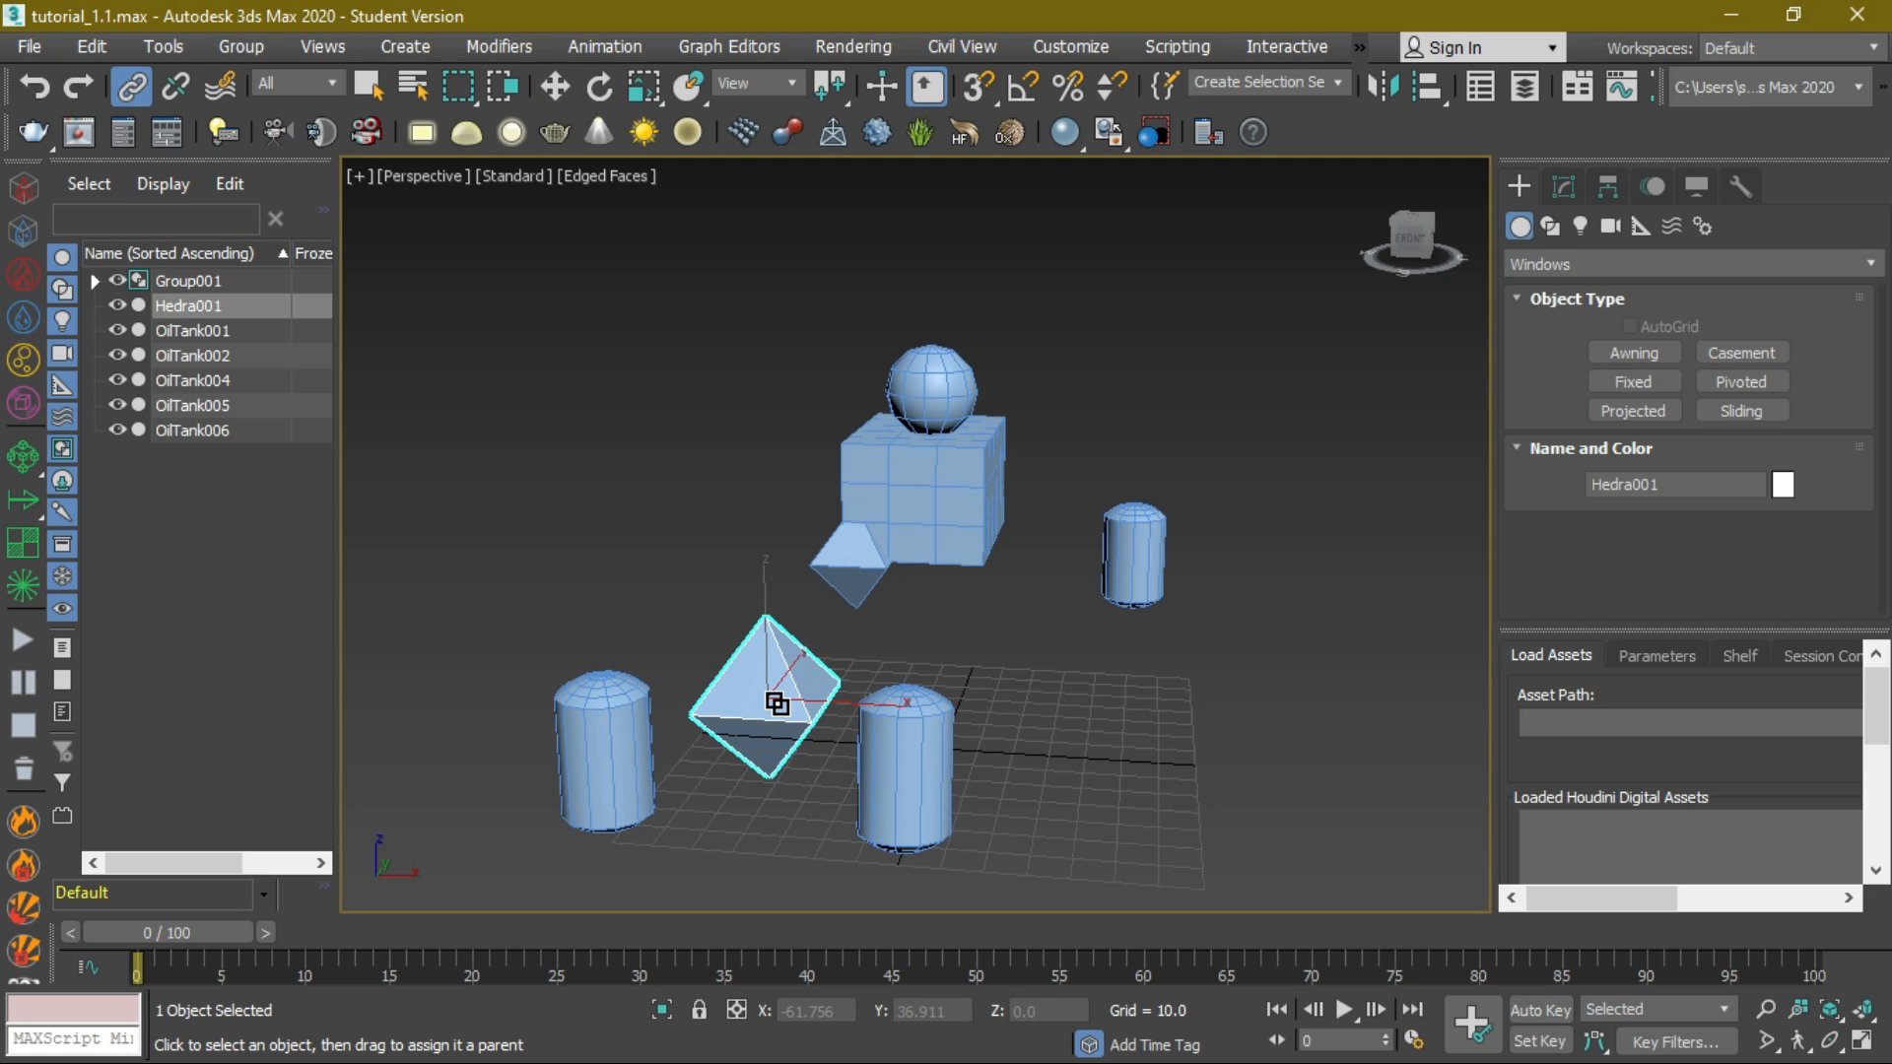
drag(775, 707, 911, 771)
key(q)
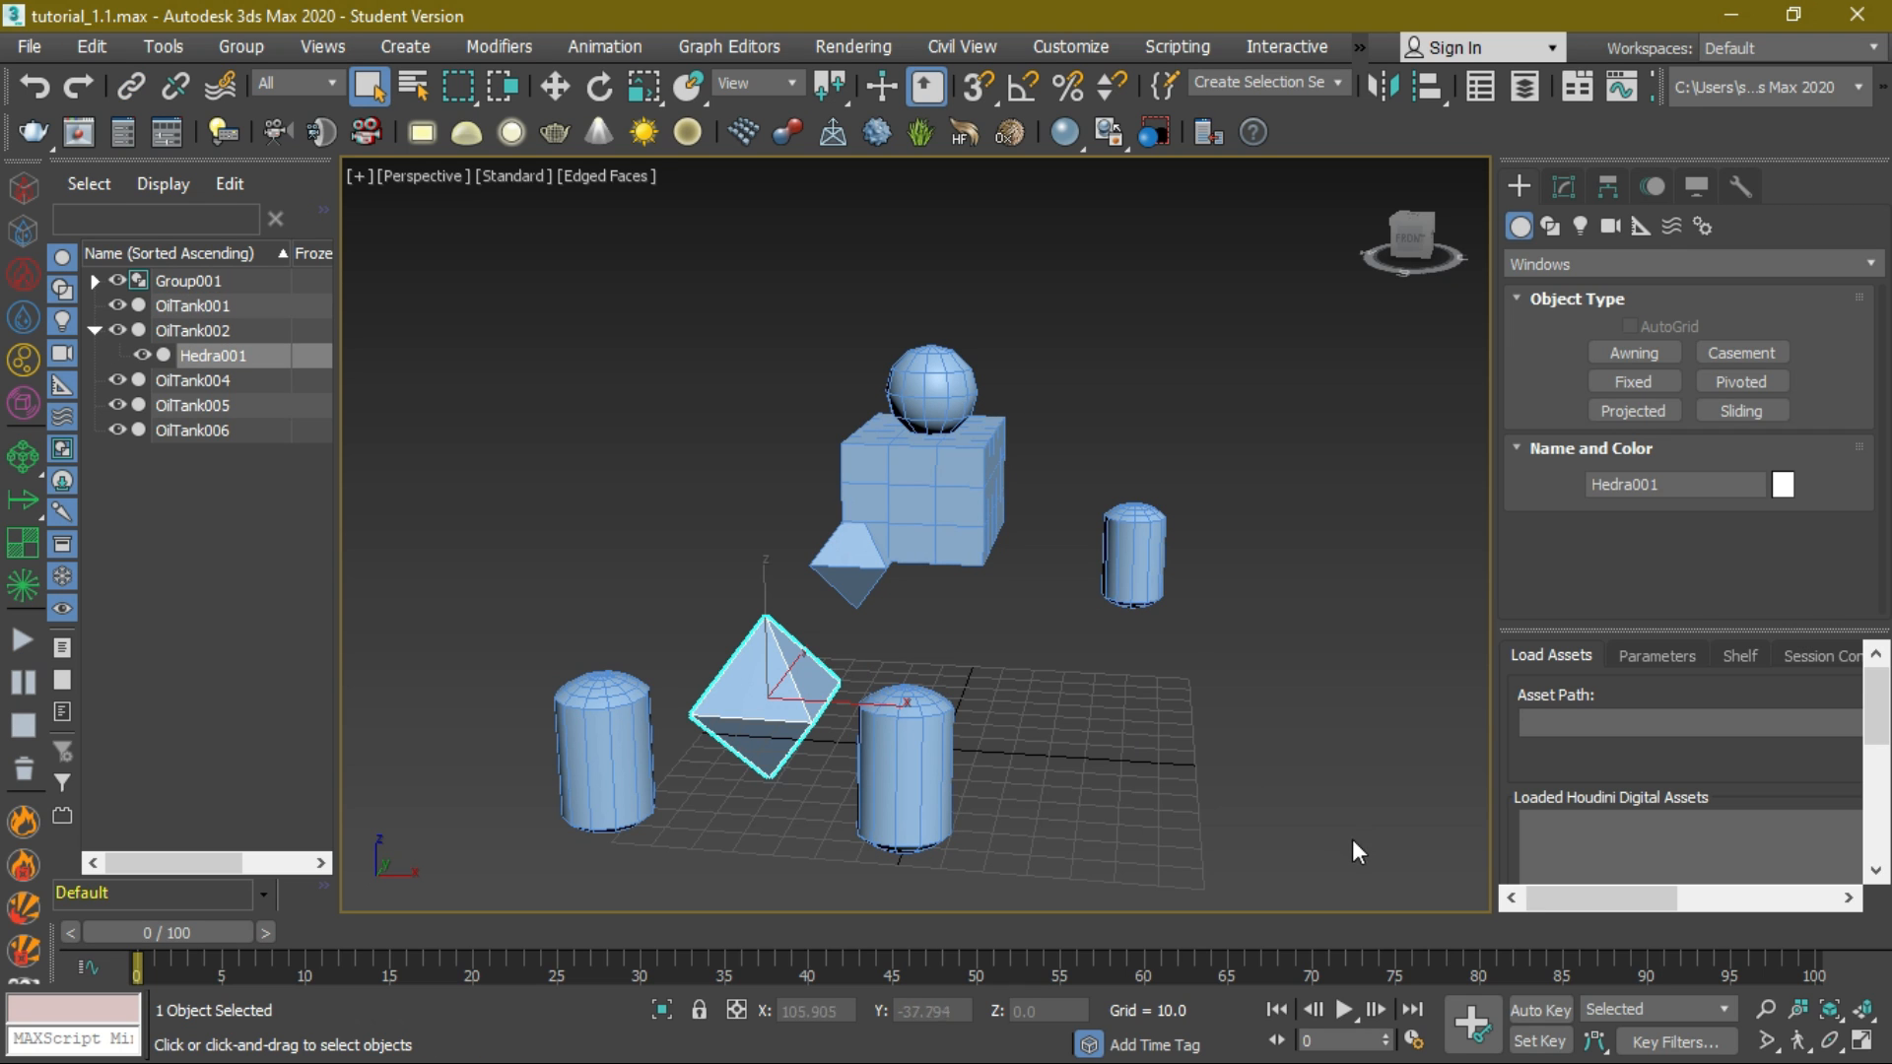
- Play the animation to watch the linked hedra follow its parent, stop it and return to frame 0
click(1339, 1009)
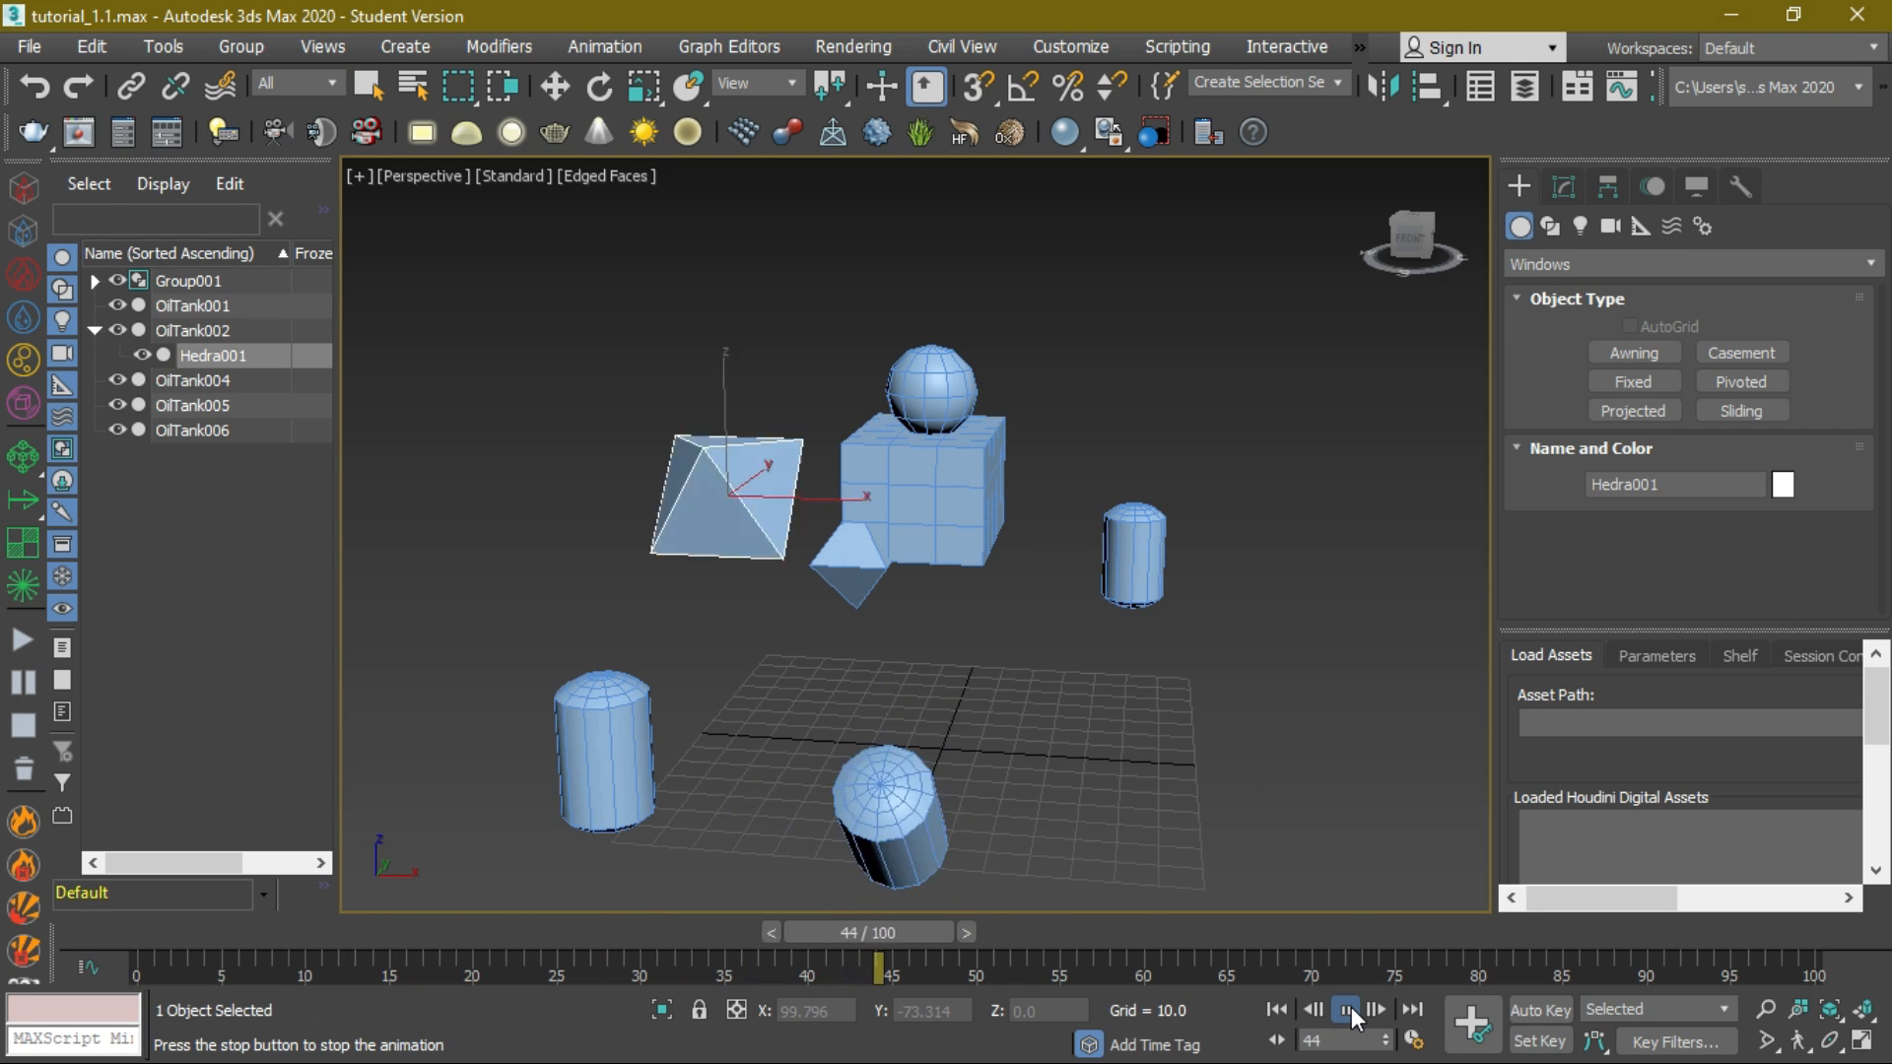
scroll(834, 721, down, 4)
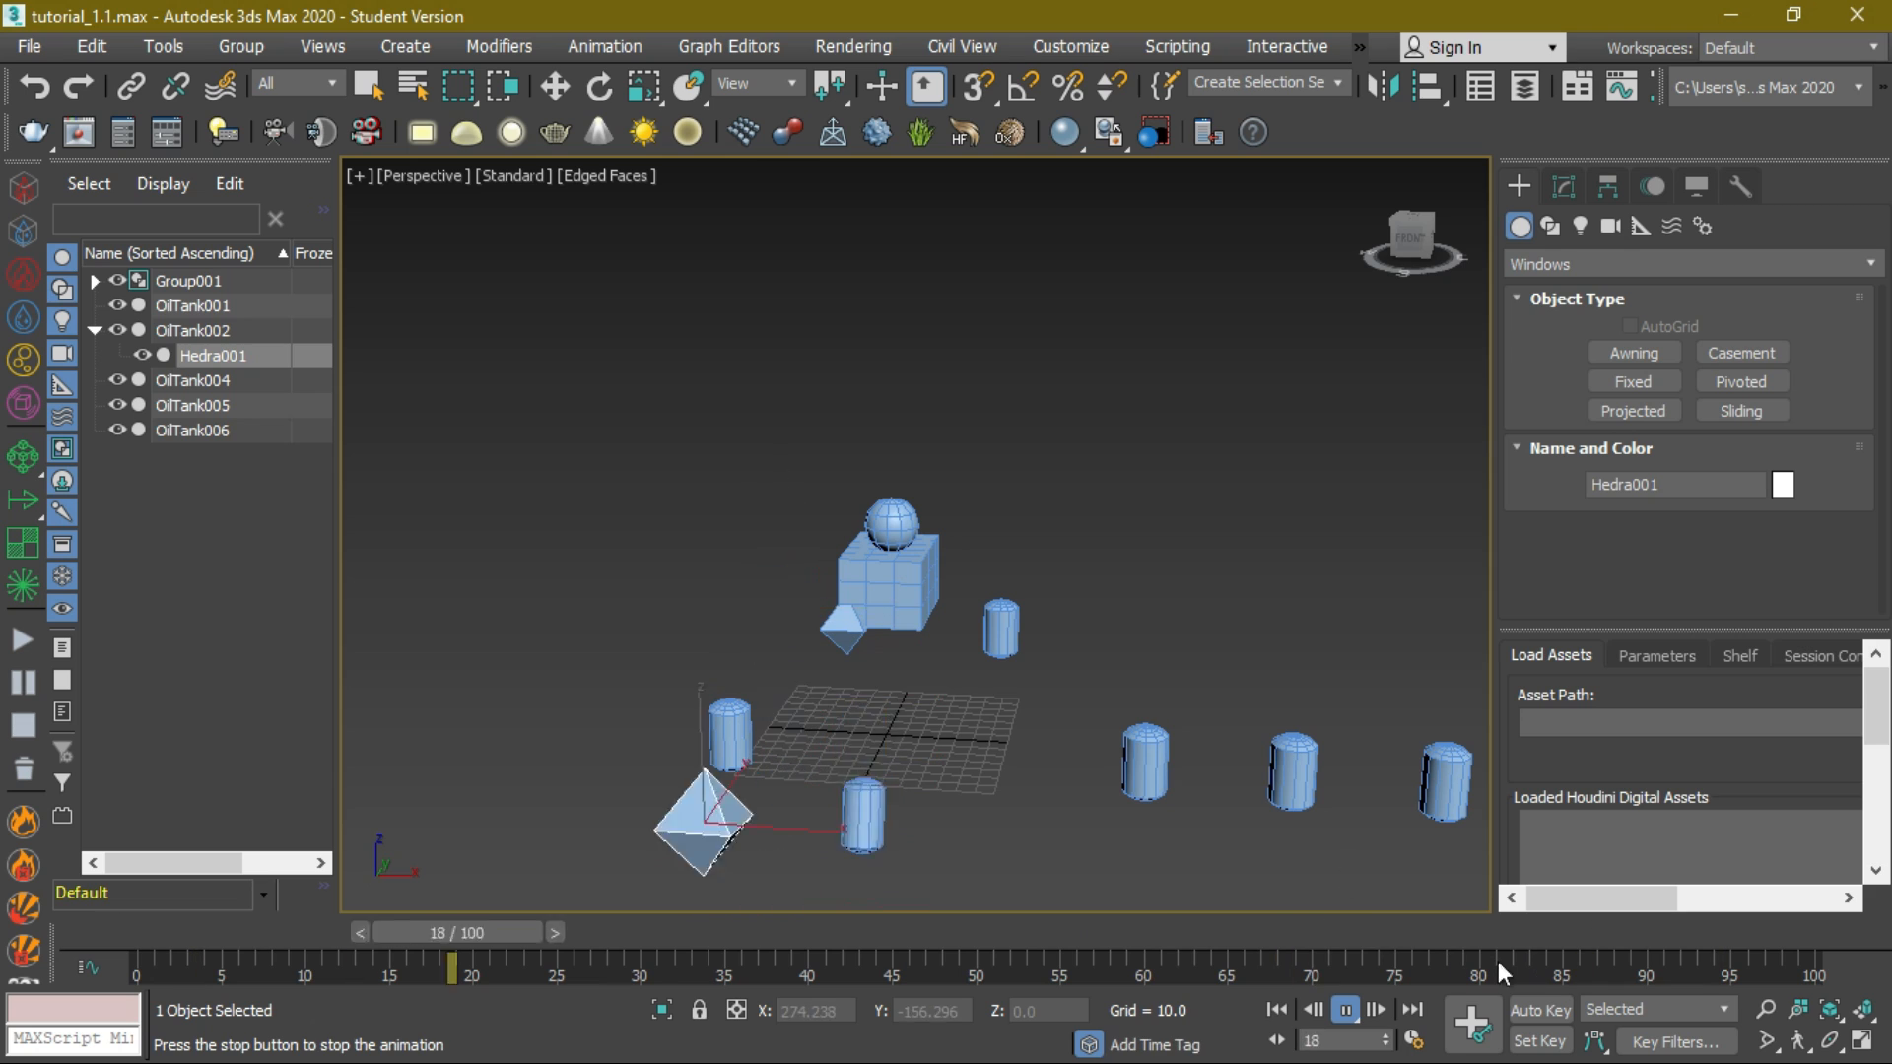
click(1345, 1009)
click(1277, 1010)
- Rotate the parent OilTank002 about the X axis to about 4.6 degrees together with its linked hedra
click(875, 760)
key(e)
drag(855, 702, 876, 754)
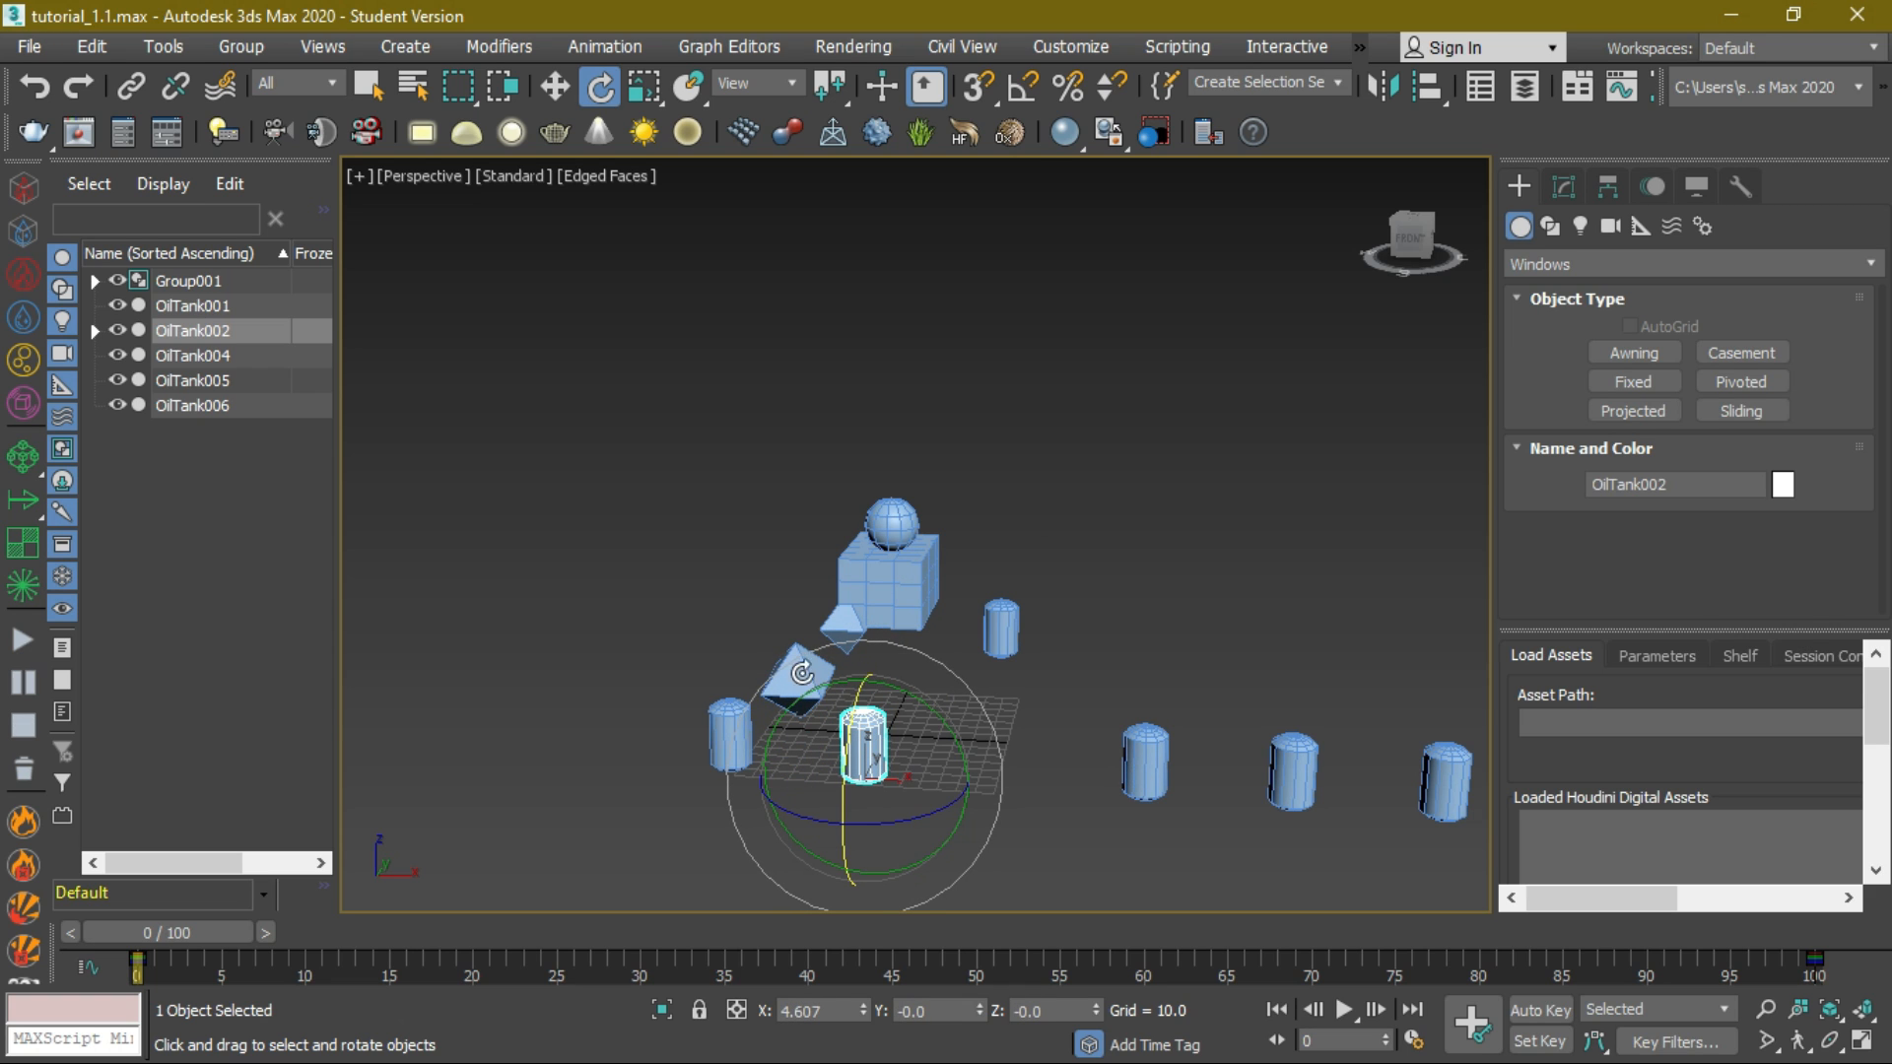
scroll(802, 673, up, 5)
middle_drag(942, 797, 935, 706)
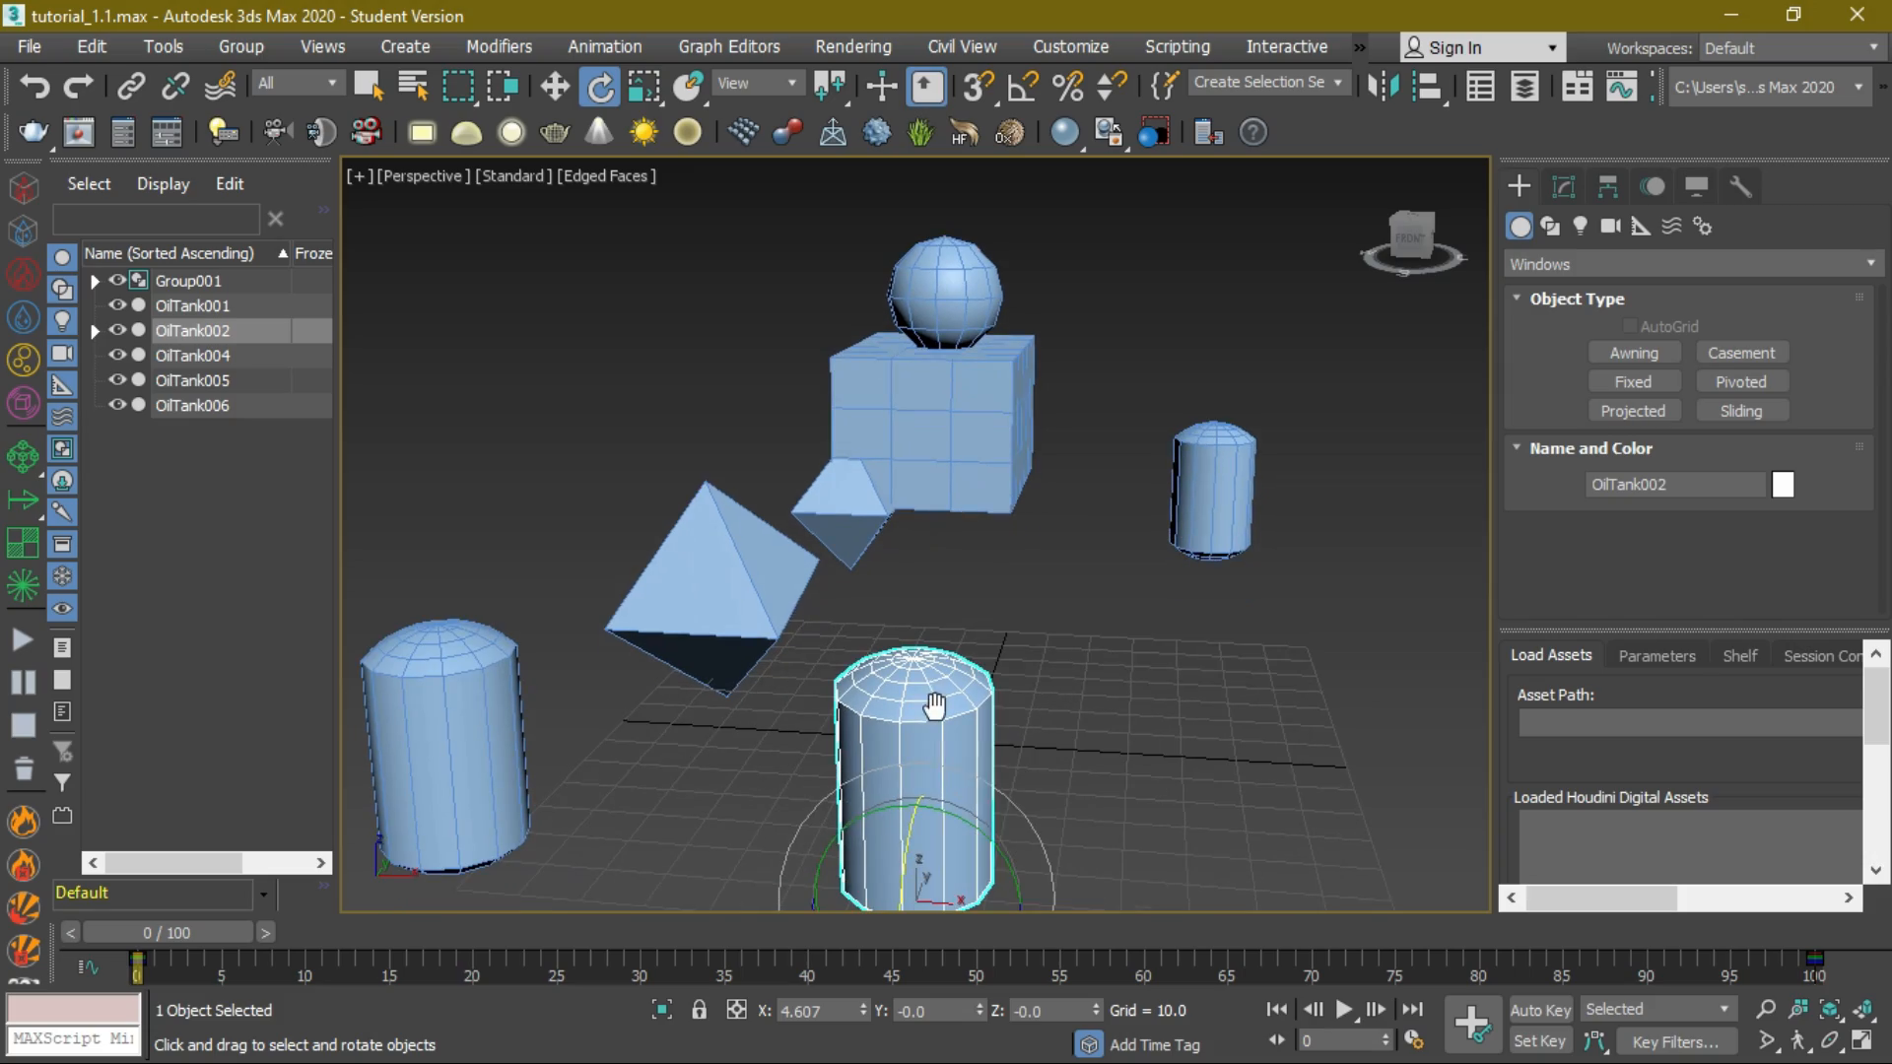
- Rotate OilTank002 about the X axis to about -32 degrees, and unlink the selected tank and Hedra001
key(w)
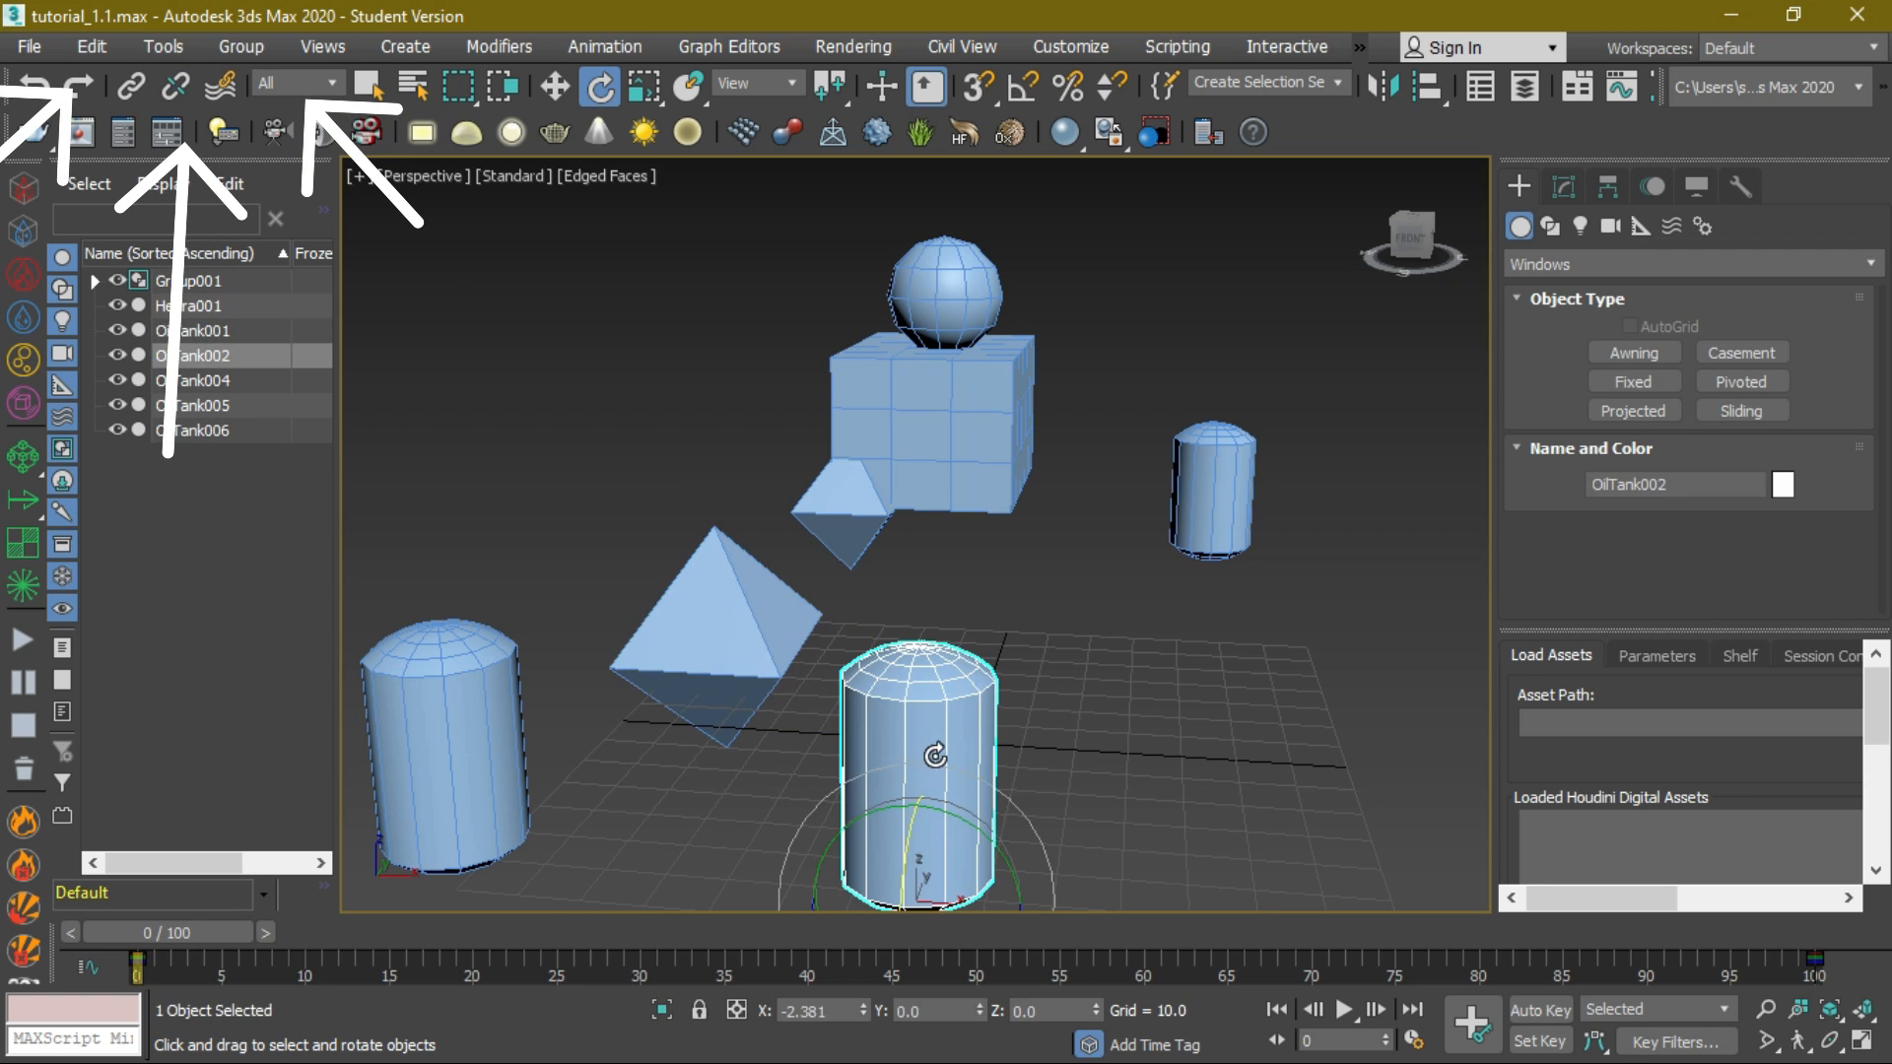
drag(936, 754, 966, 724)
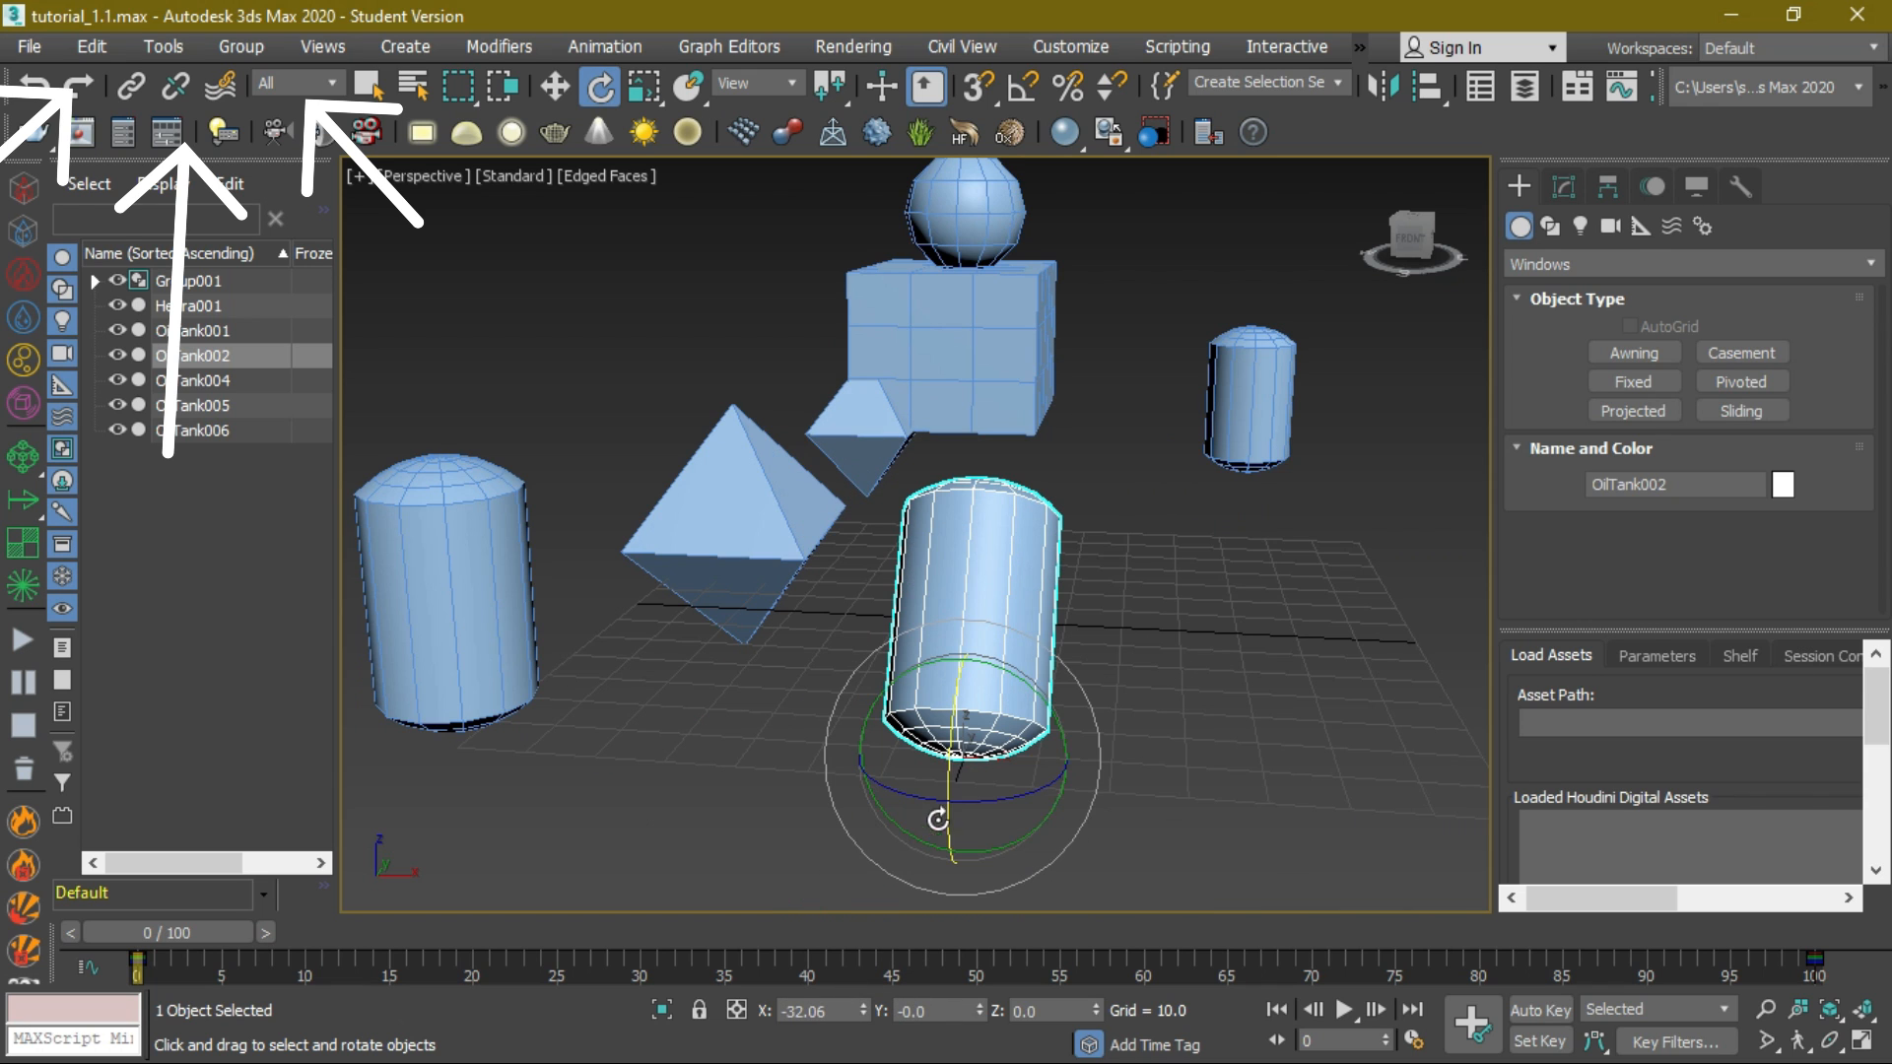
ctrl+click(769, 530)
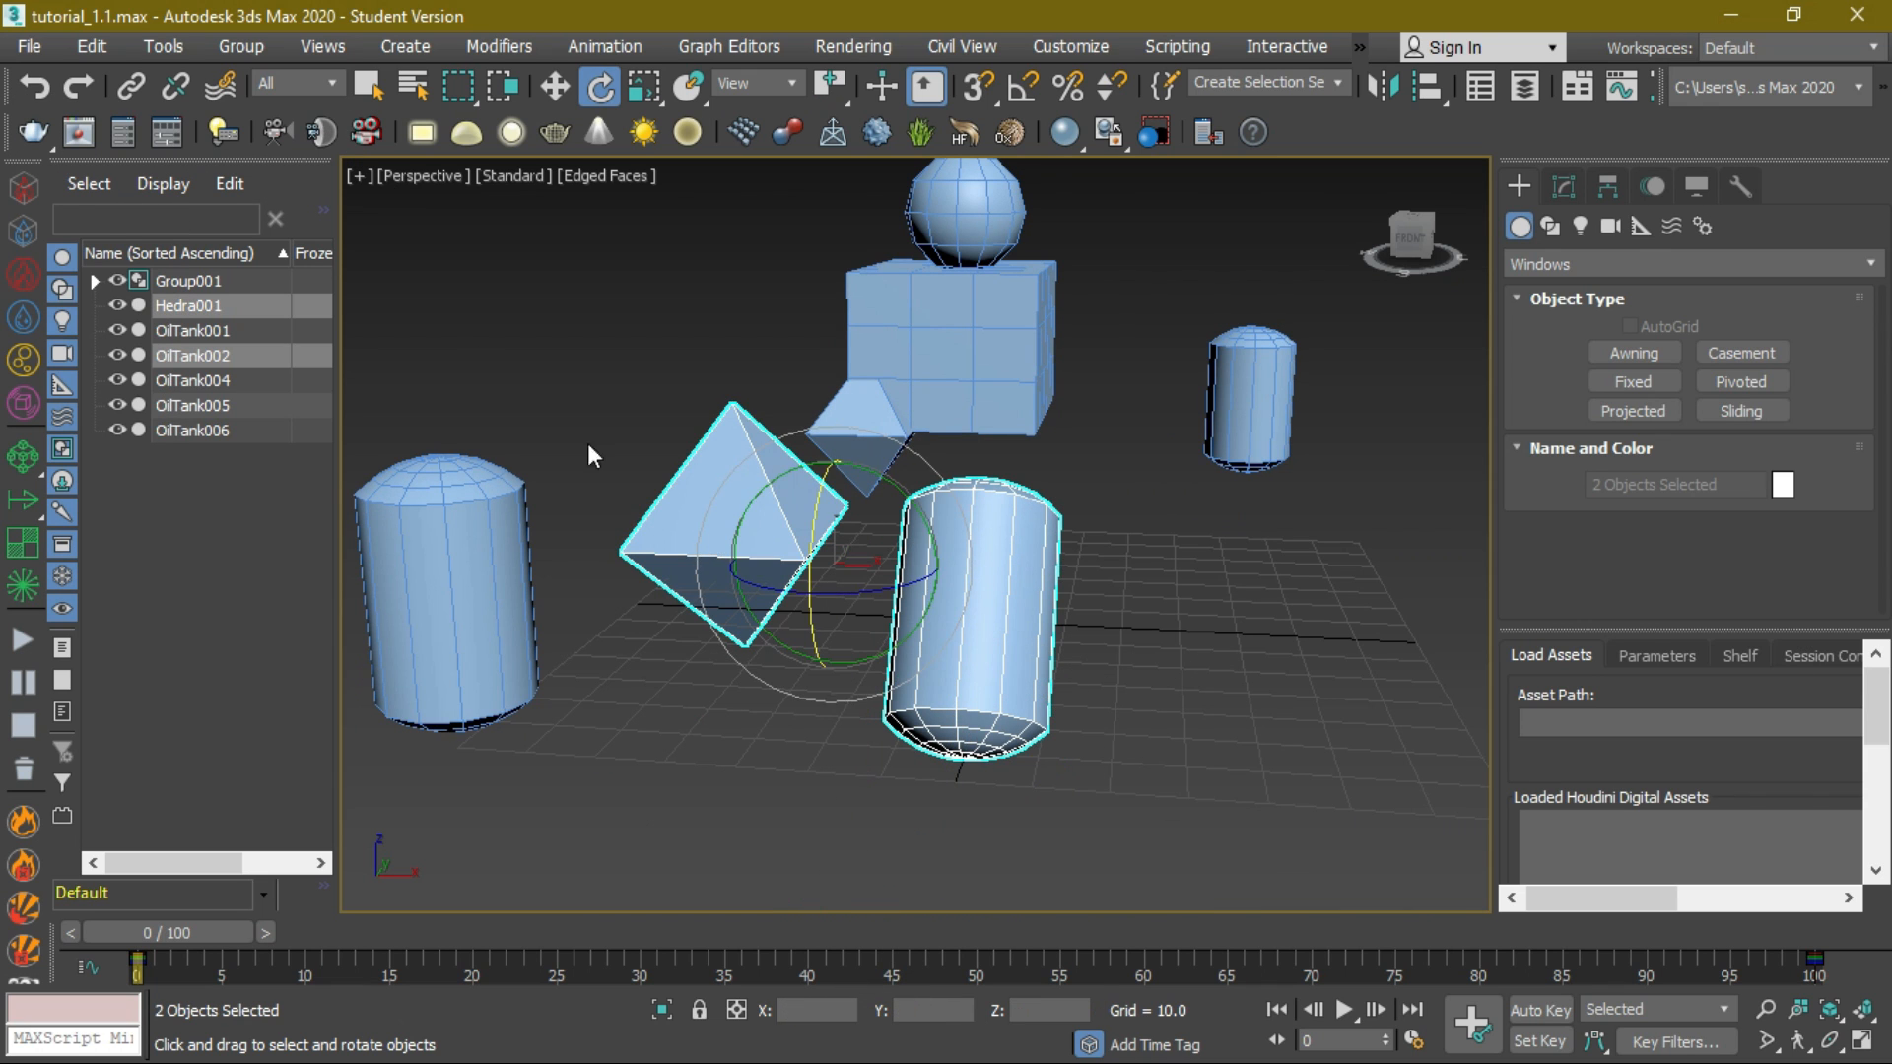
click(186, 85)
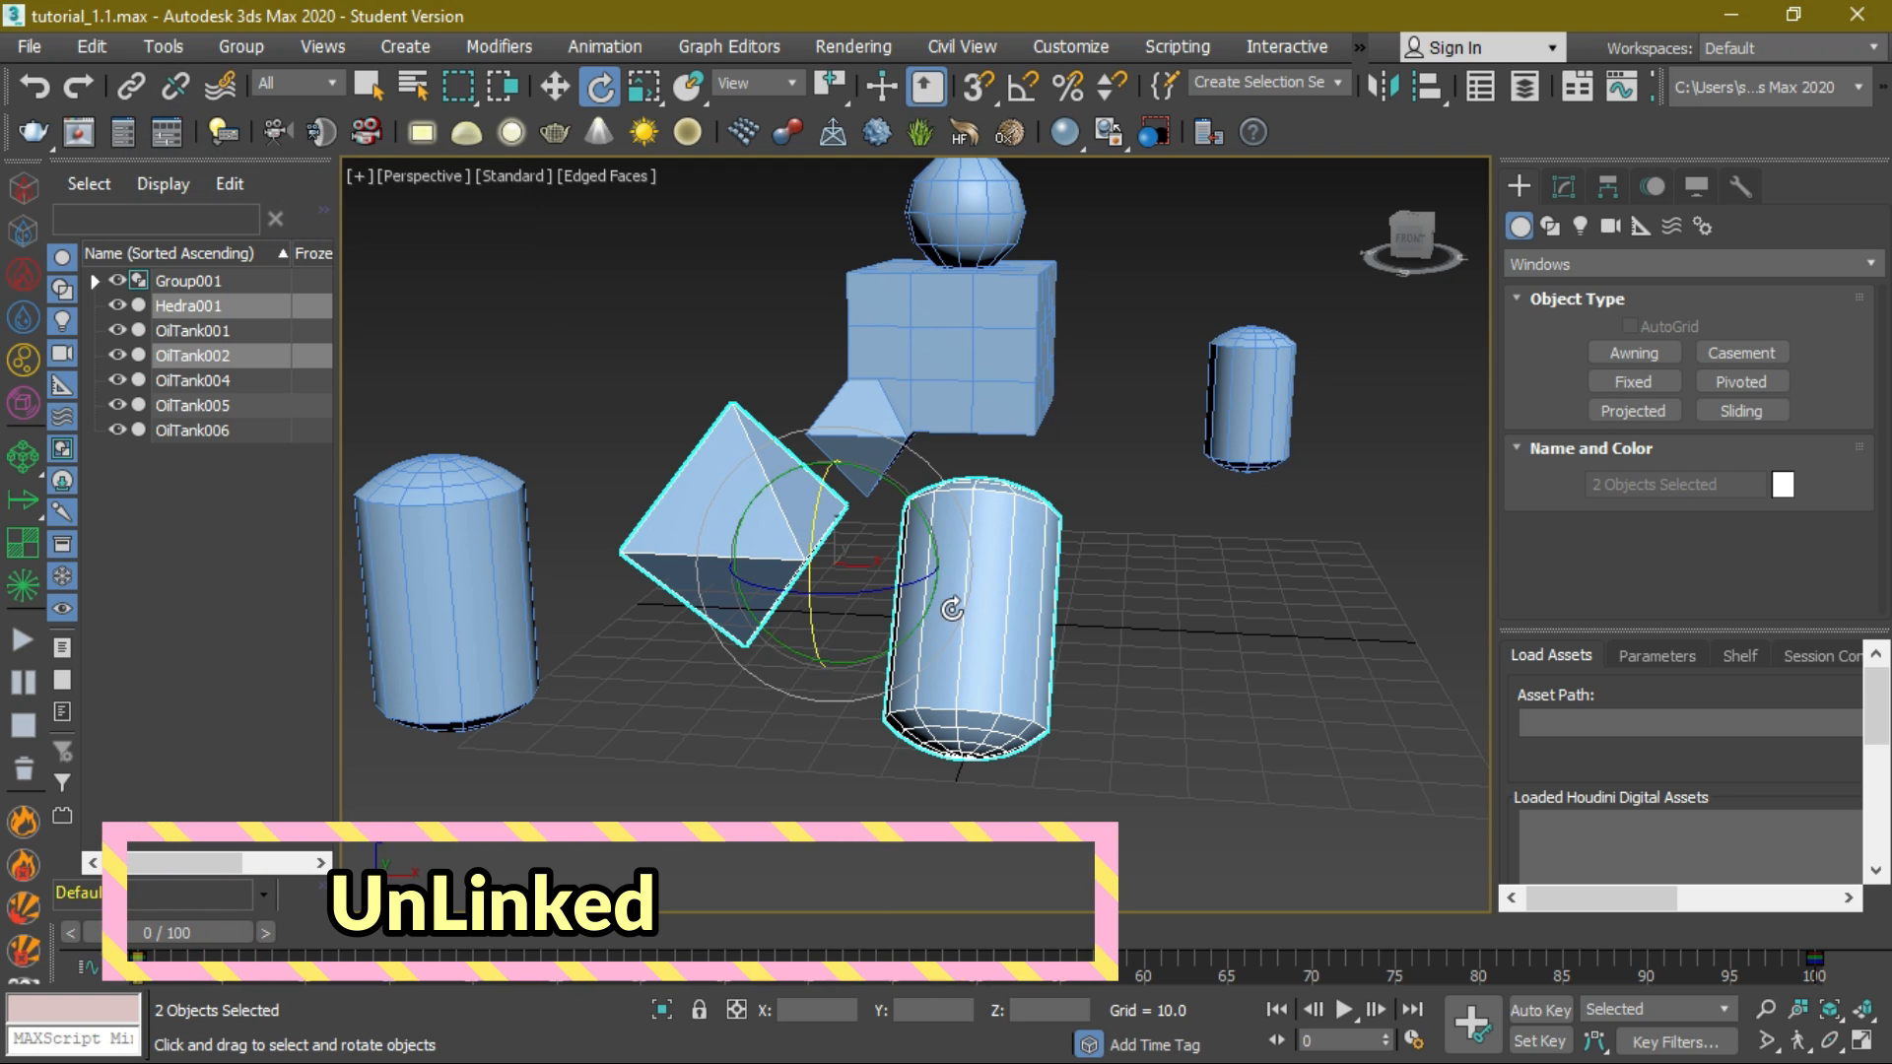
click(860, 618)
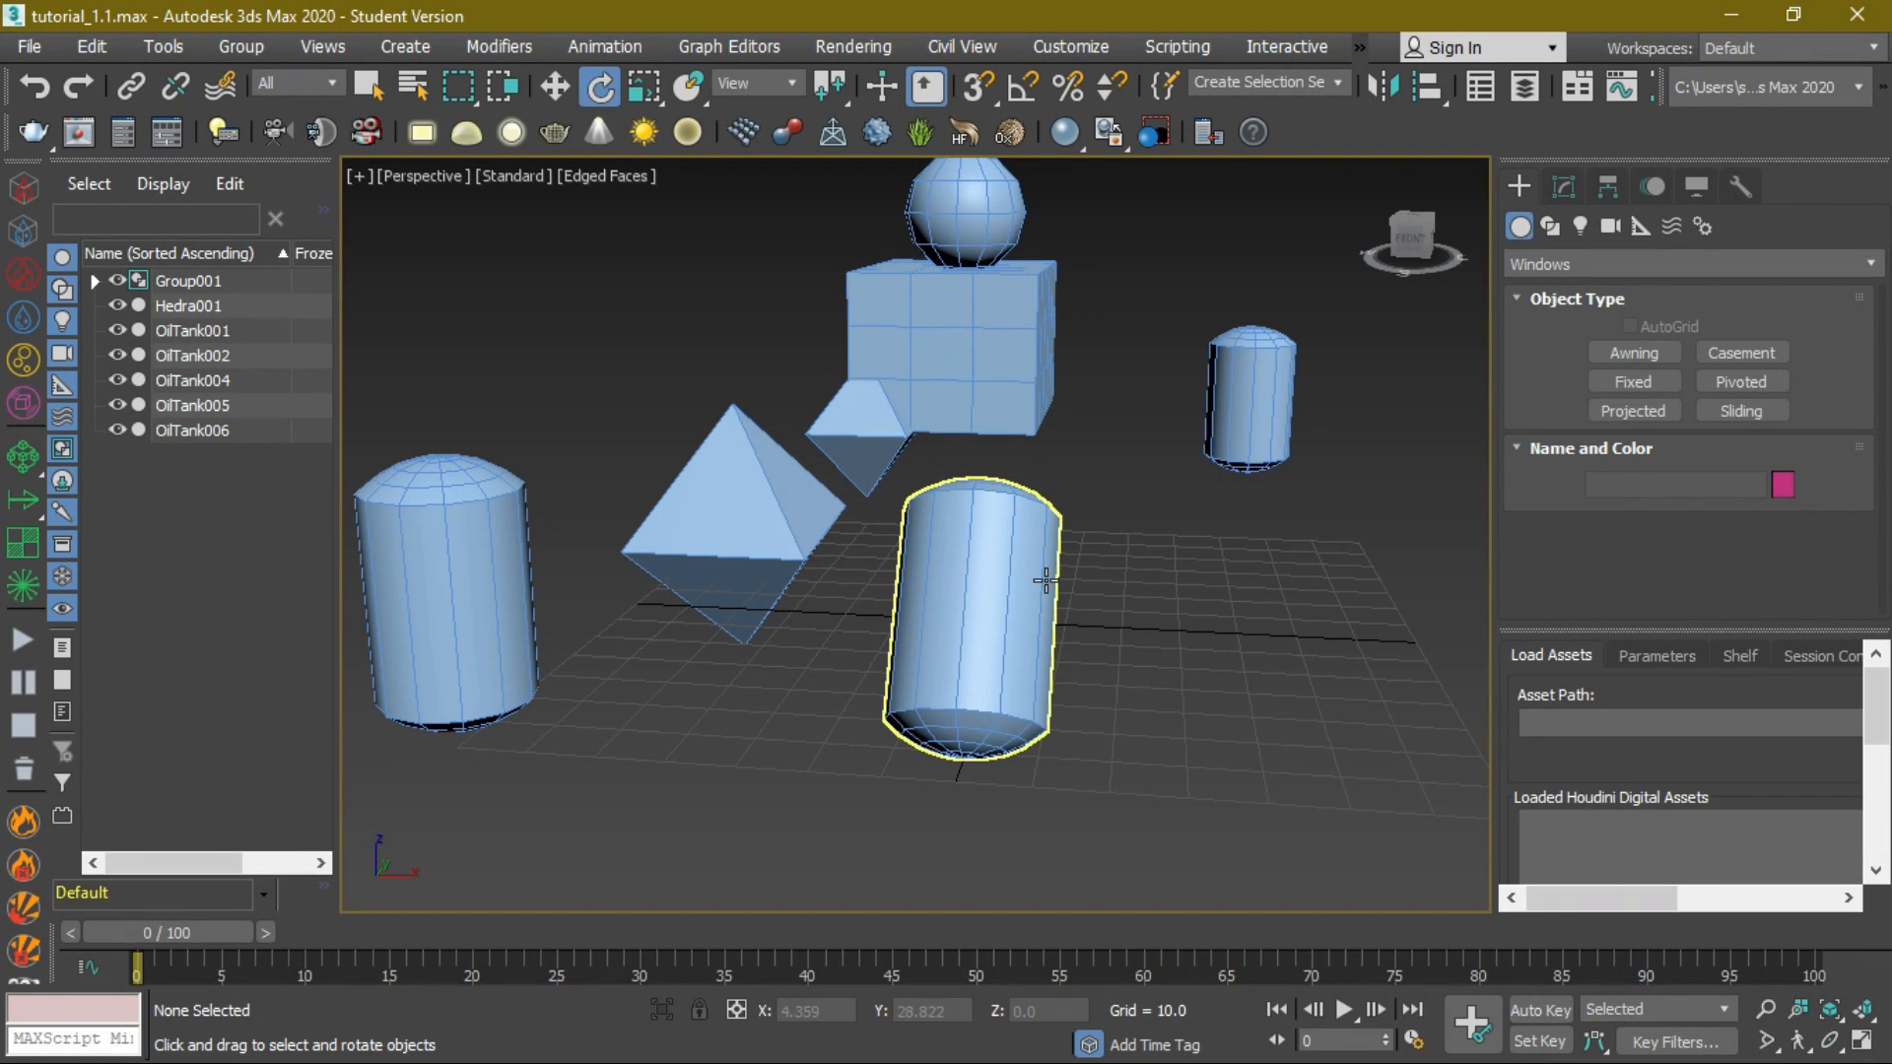
- Select OilTank001 with the Move tool active and turn on Affect Pivot Only
click(970, 582)
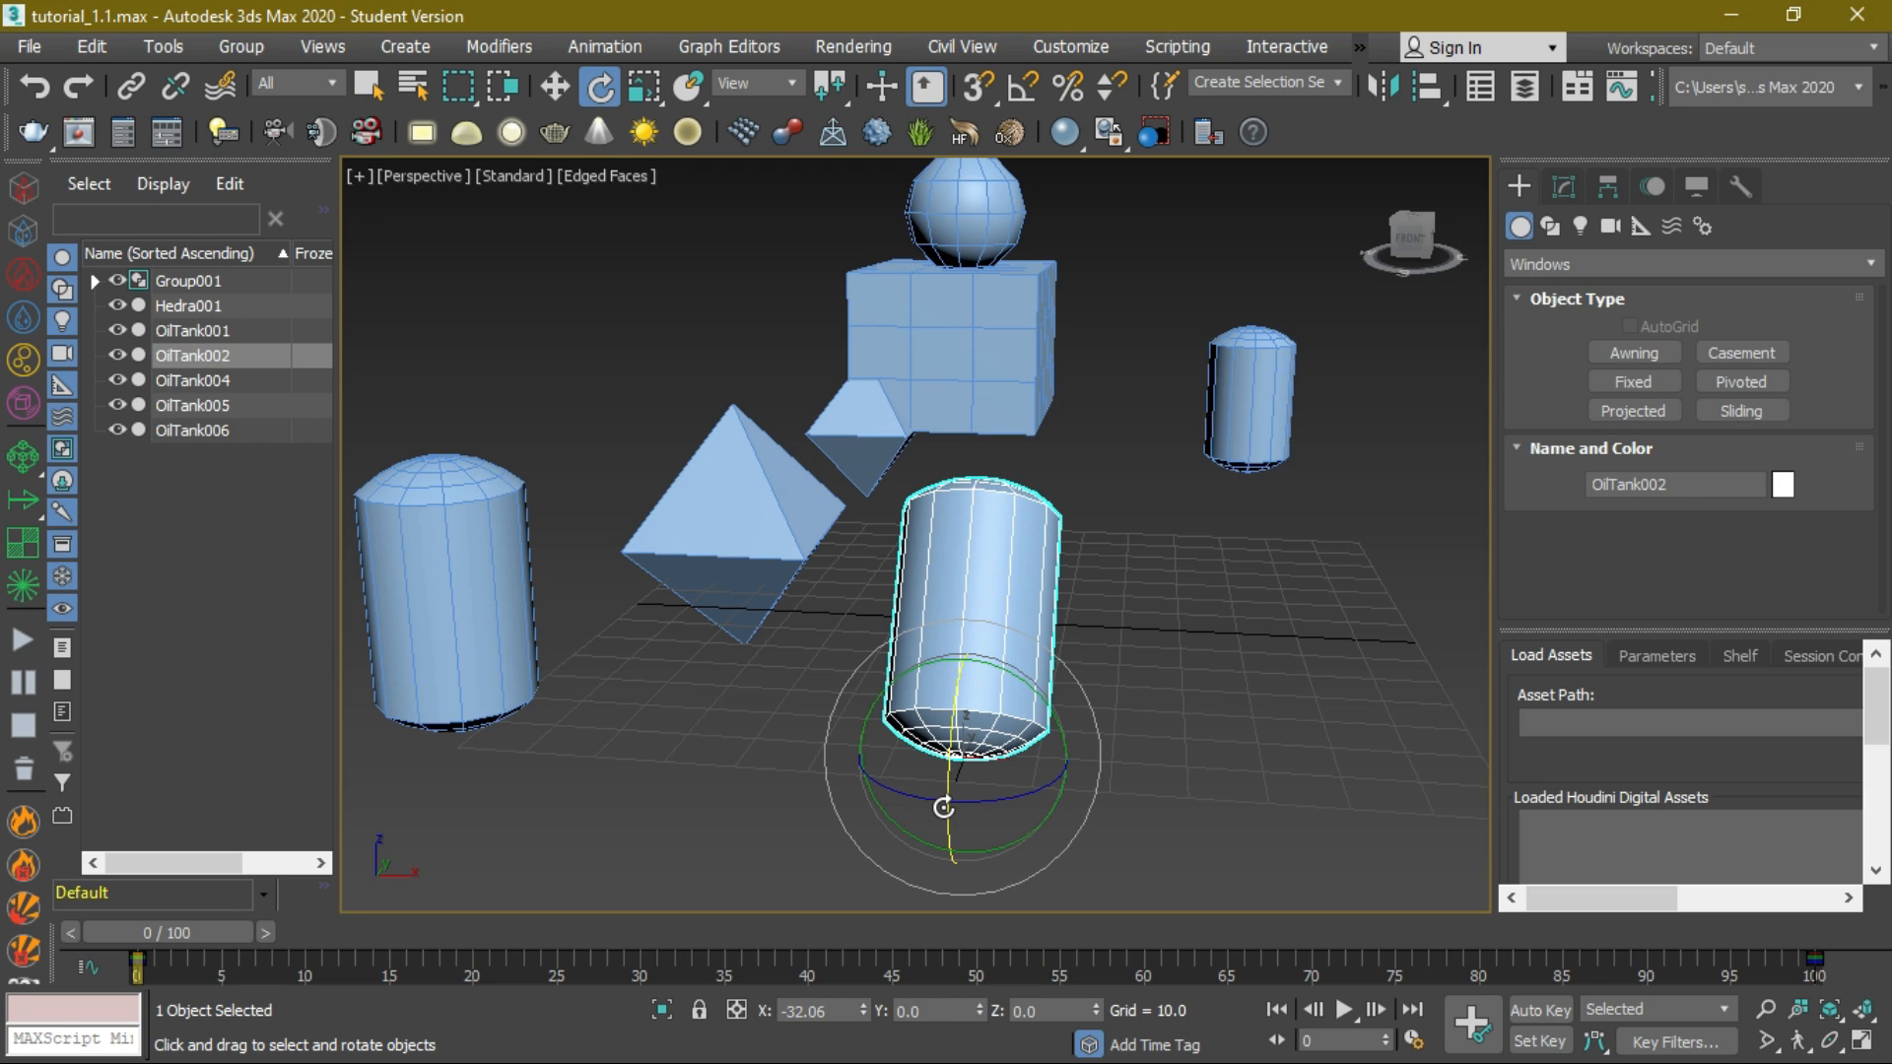
key(w)
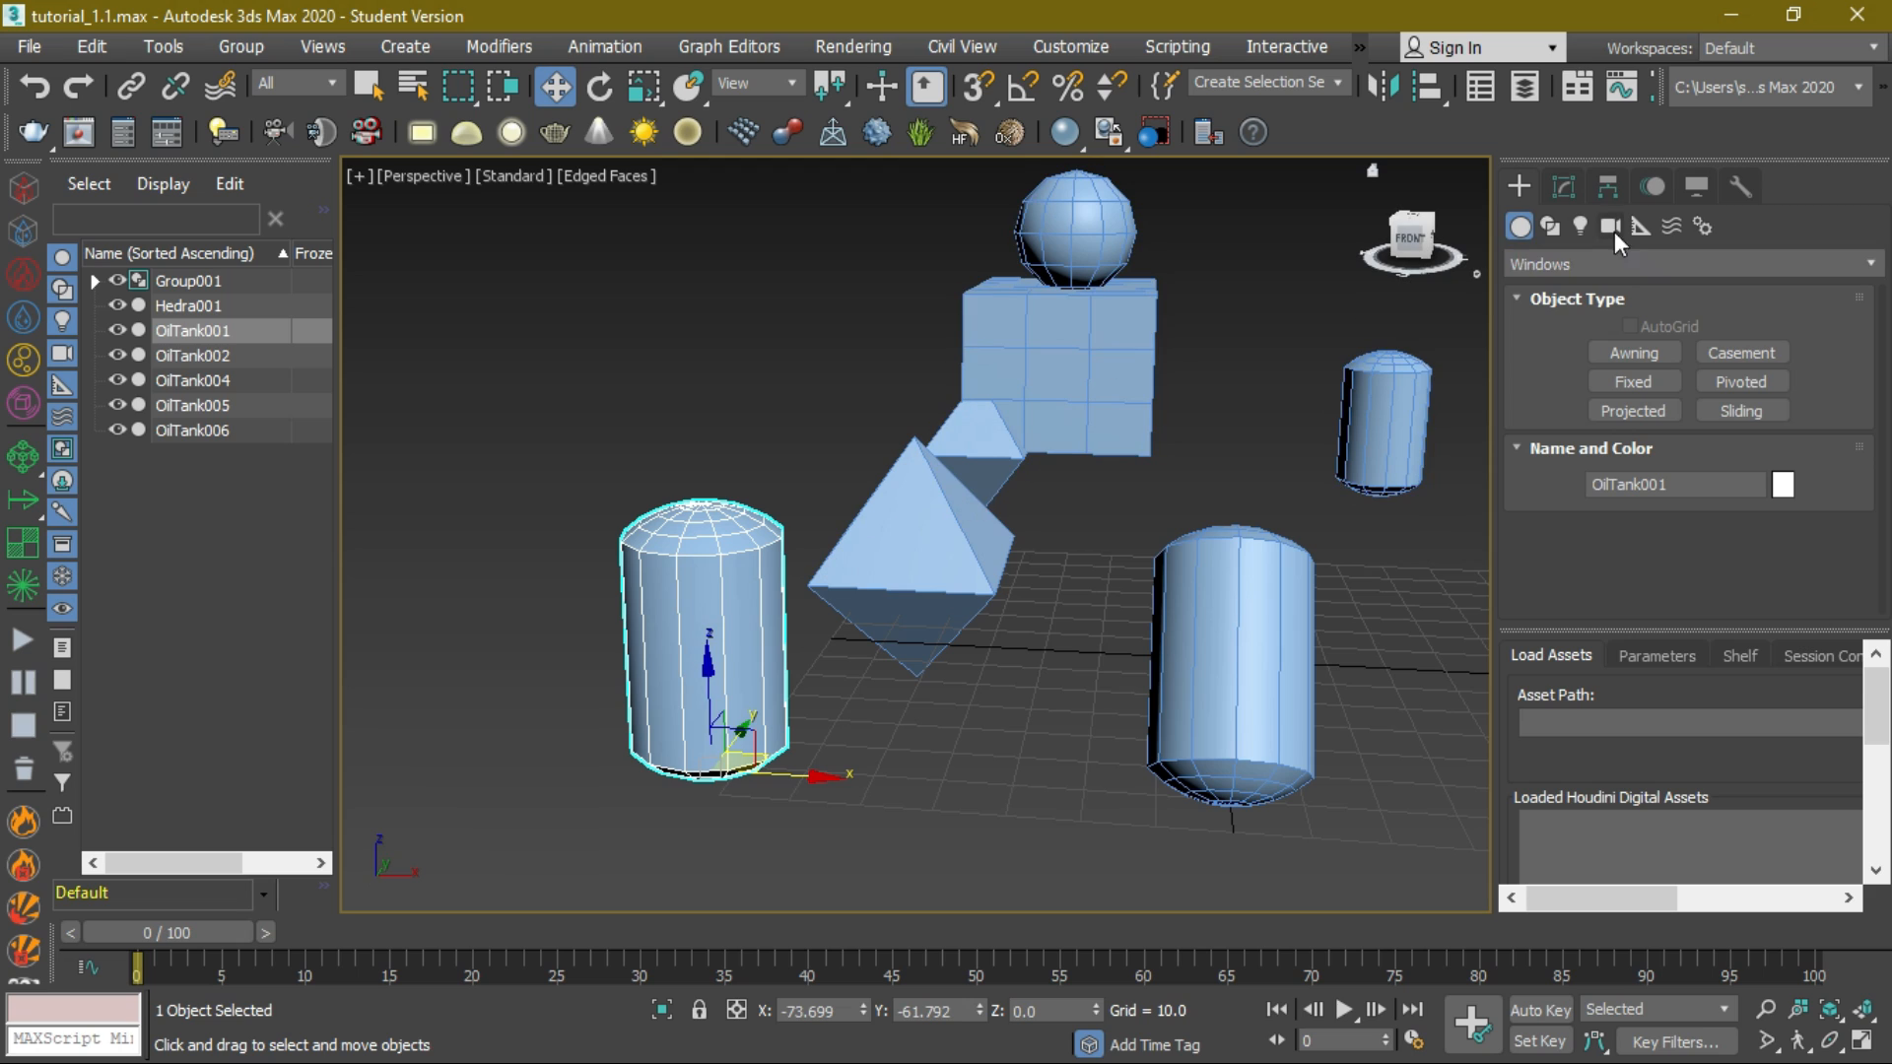
click(1607, 189)
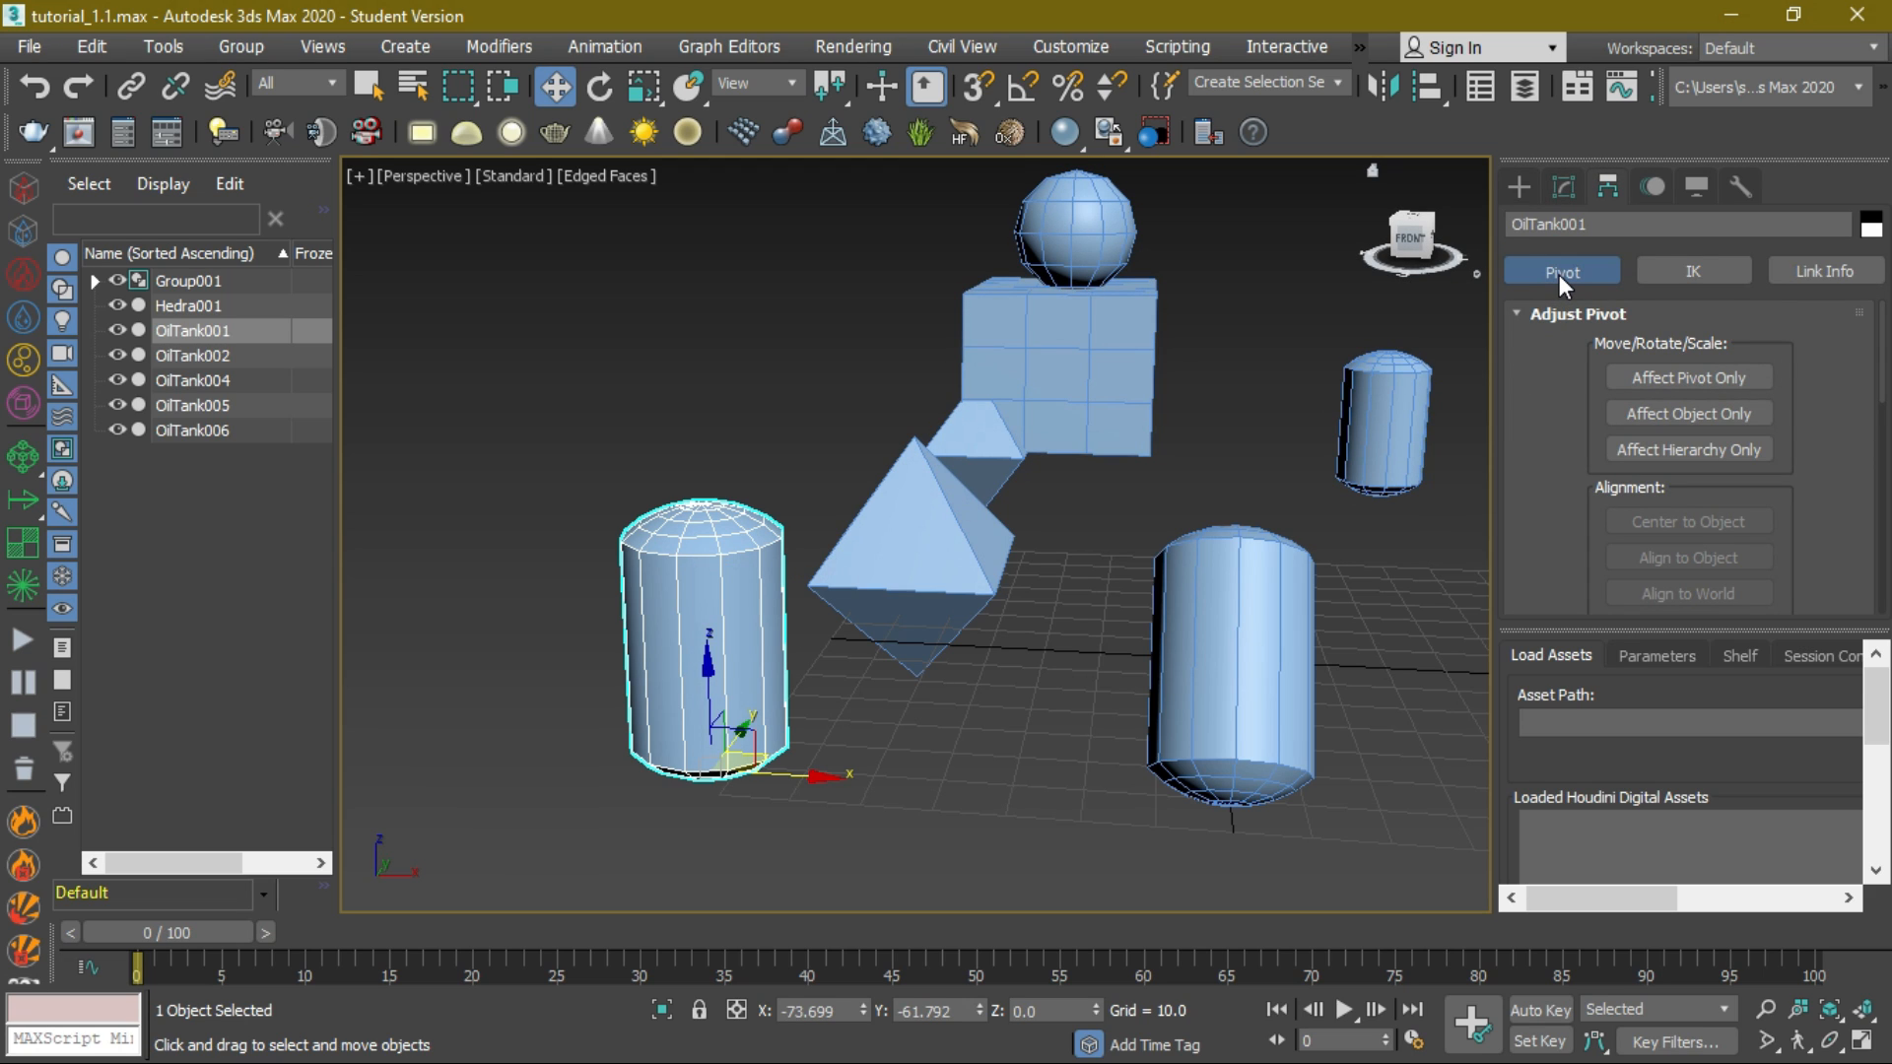
click(1653, 386)
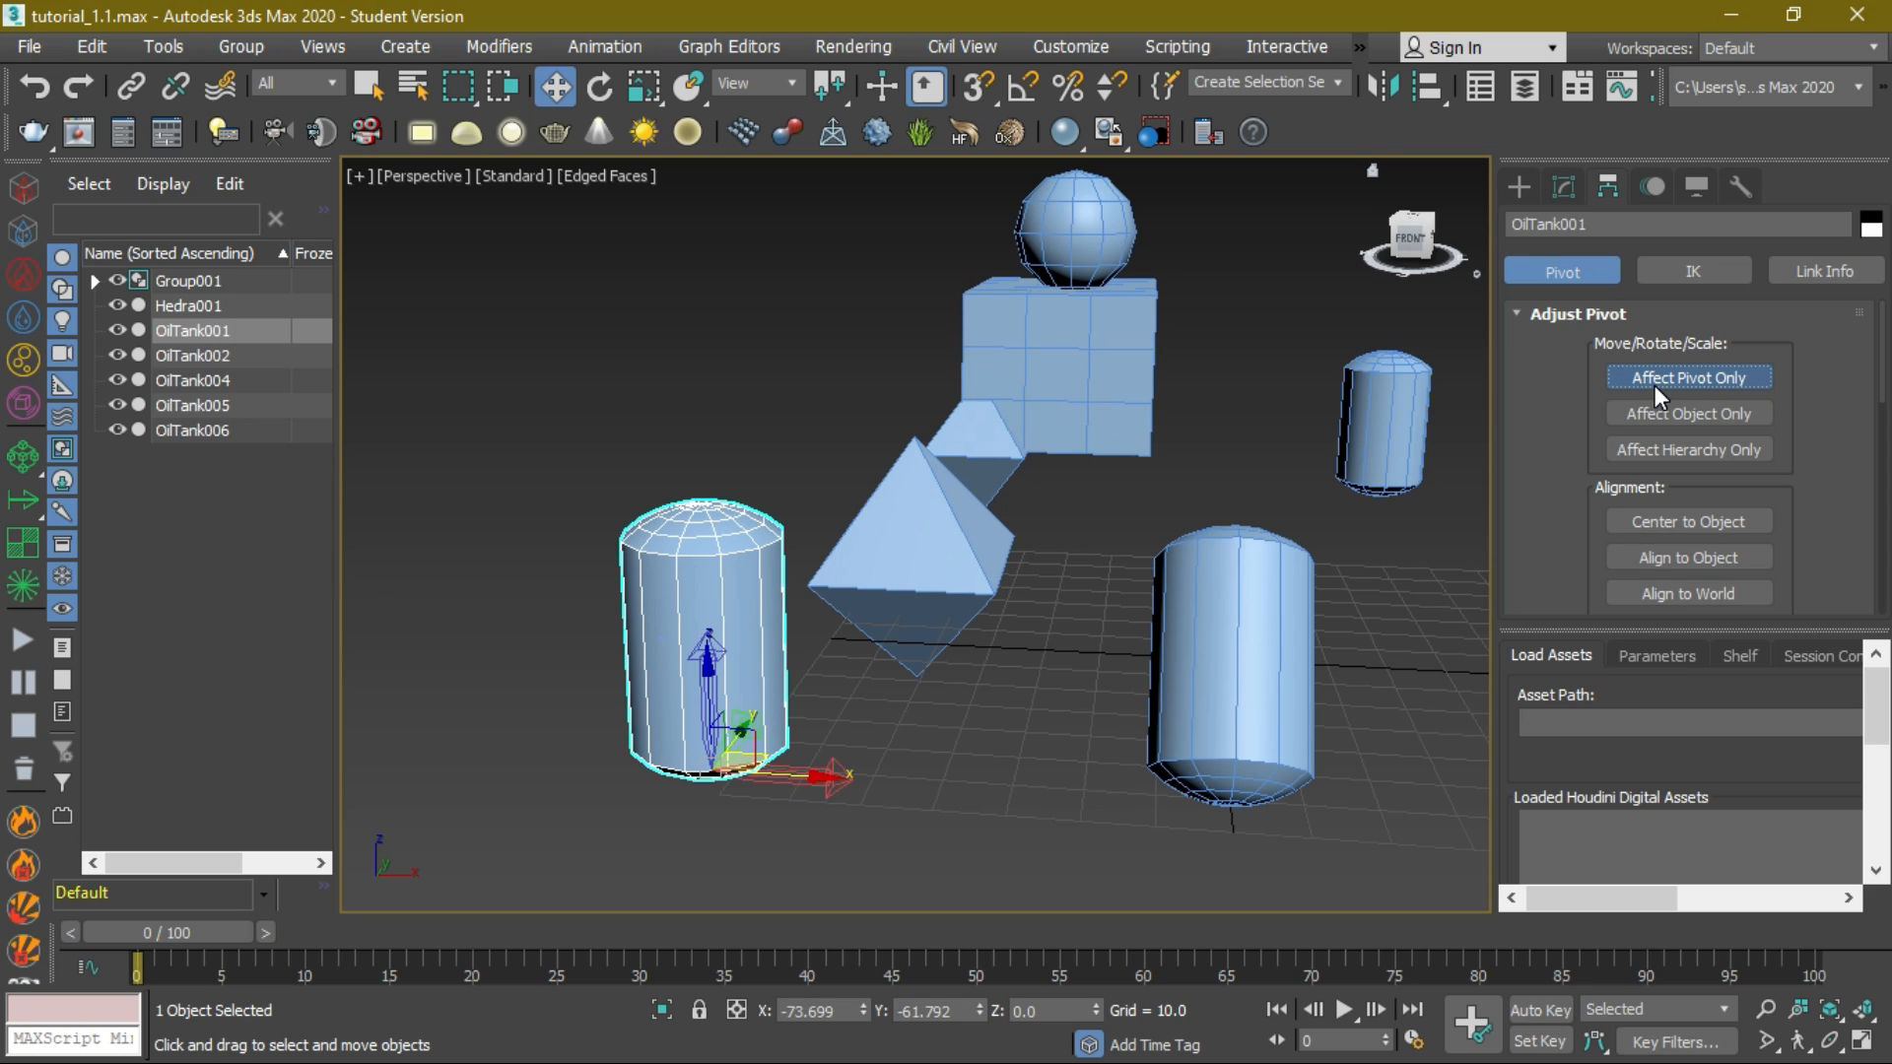
- Try Reset Pivot on OilTank001, undo it, and move the pivot to about X -34, Y -53
scroll(1577, 503, down, 1)
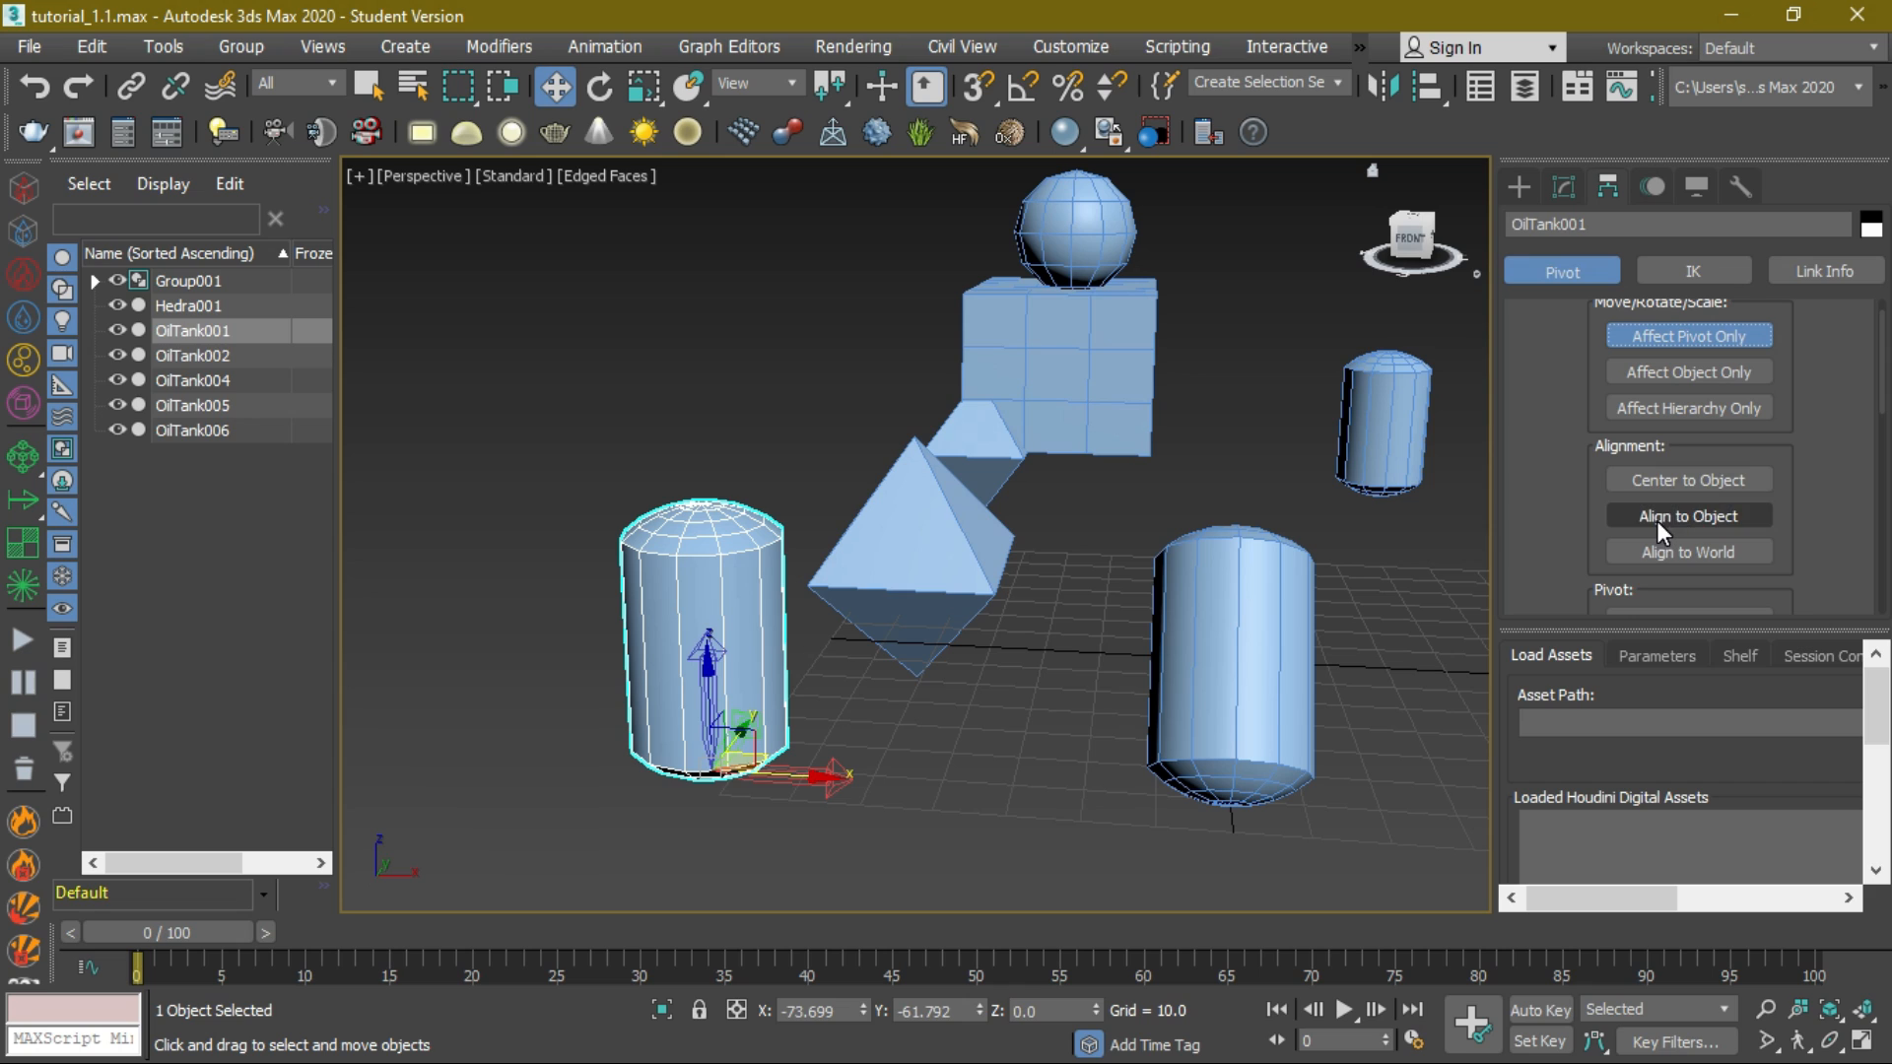
scroll(1569, 536, down, 2)
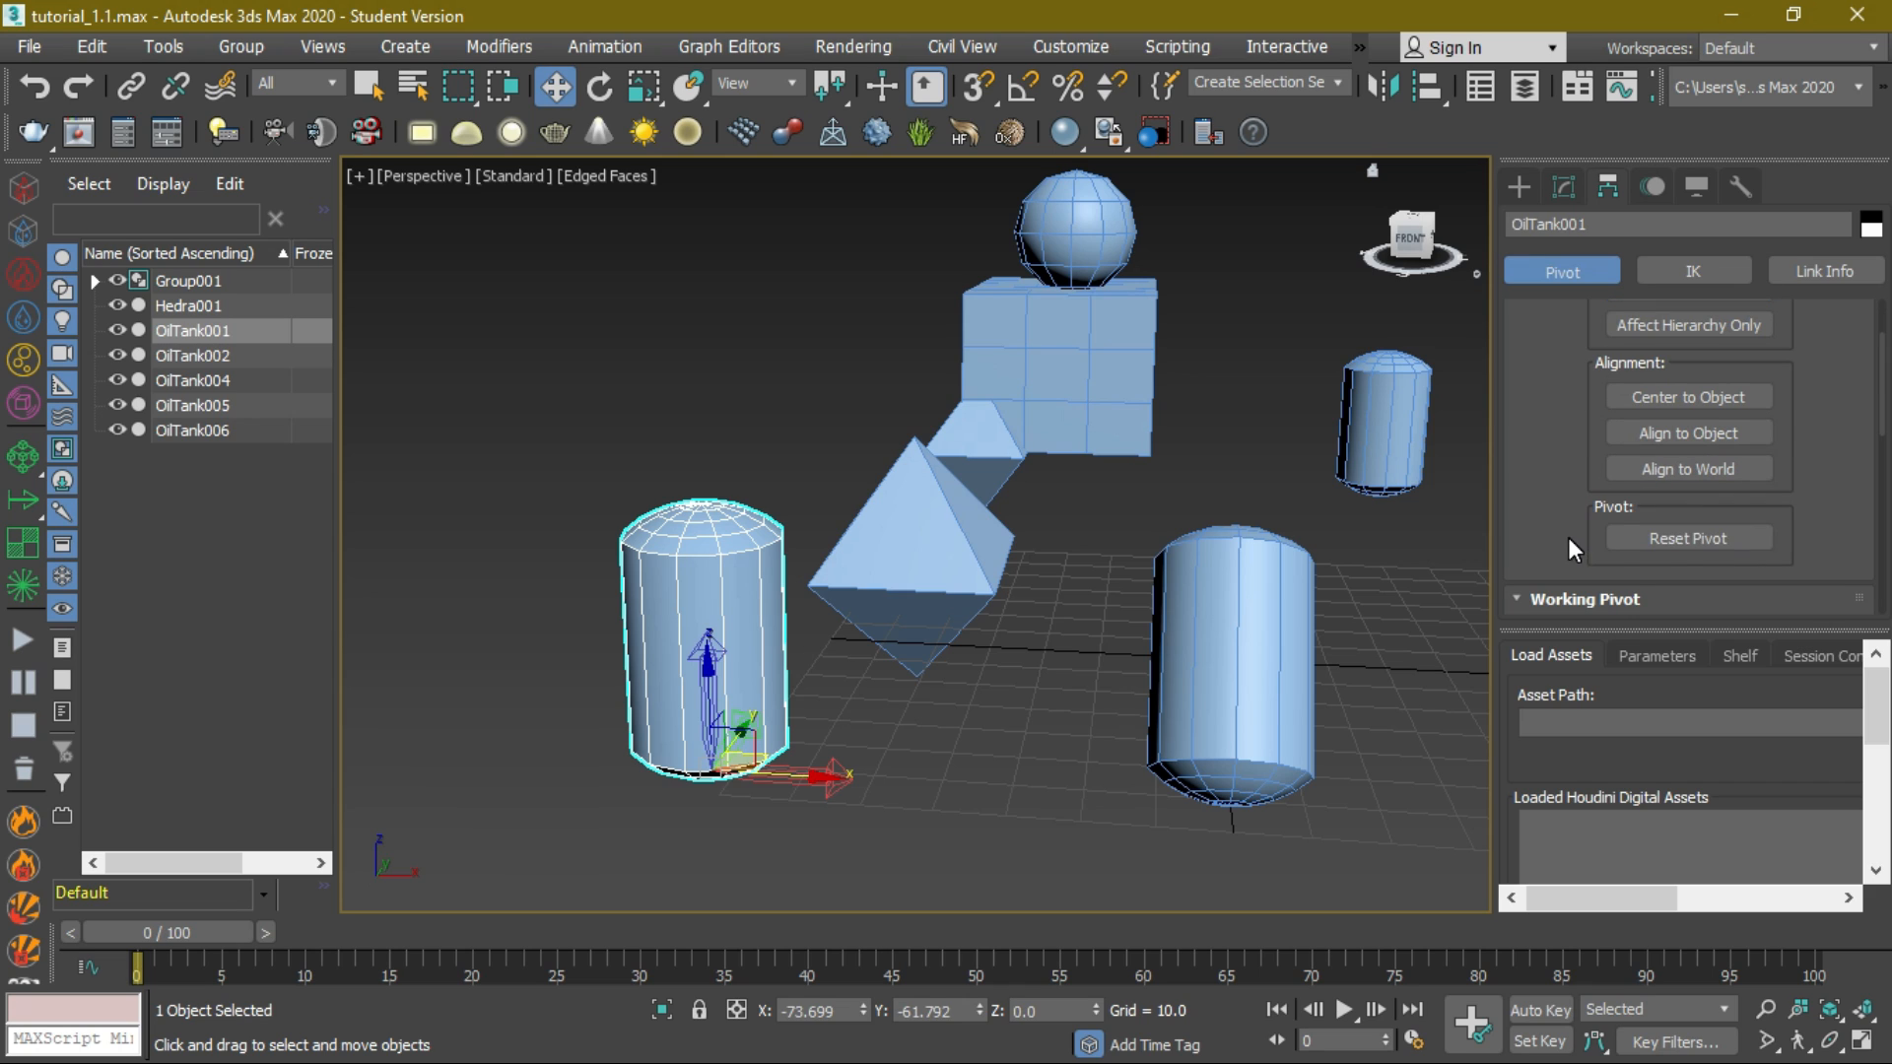
click(1677, 542)
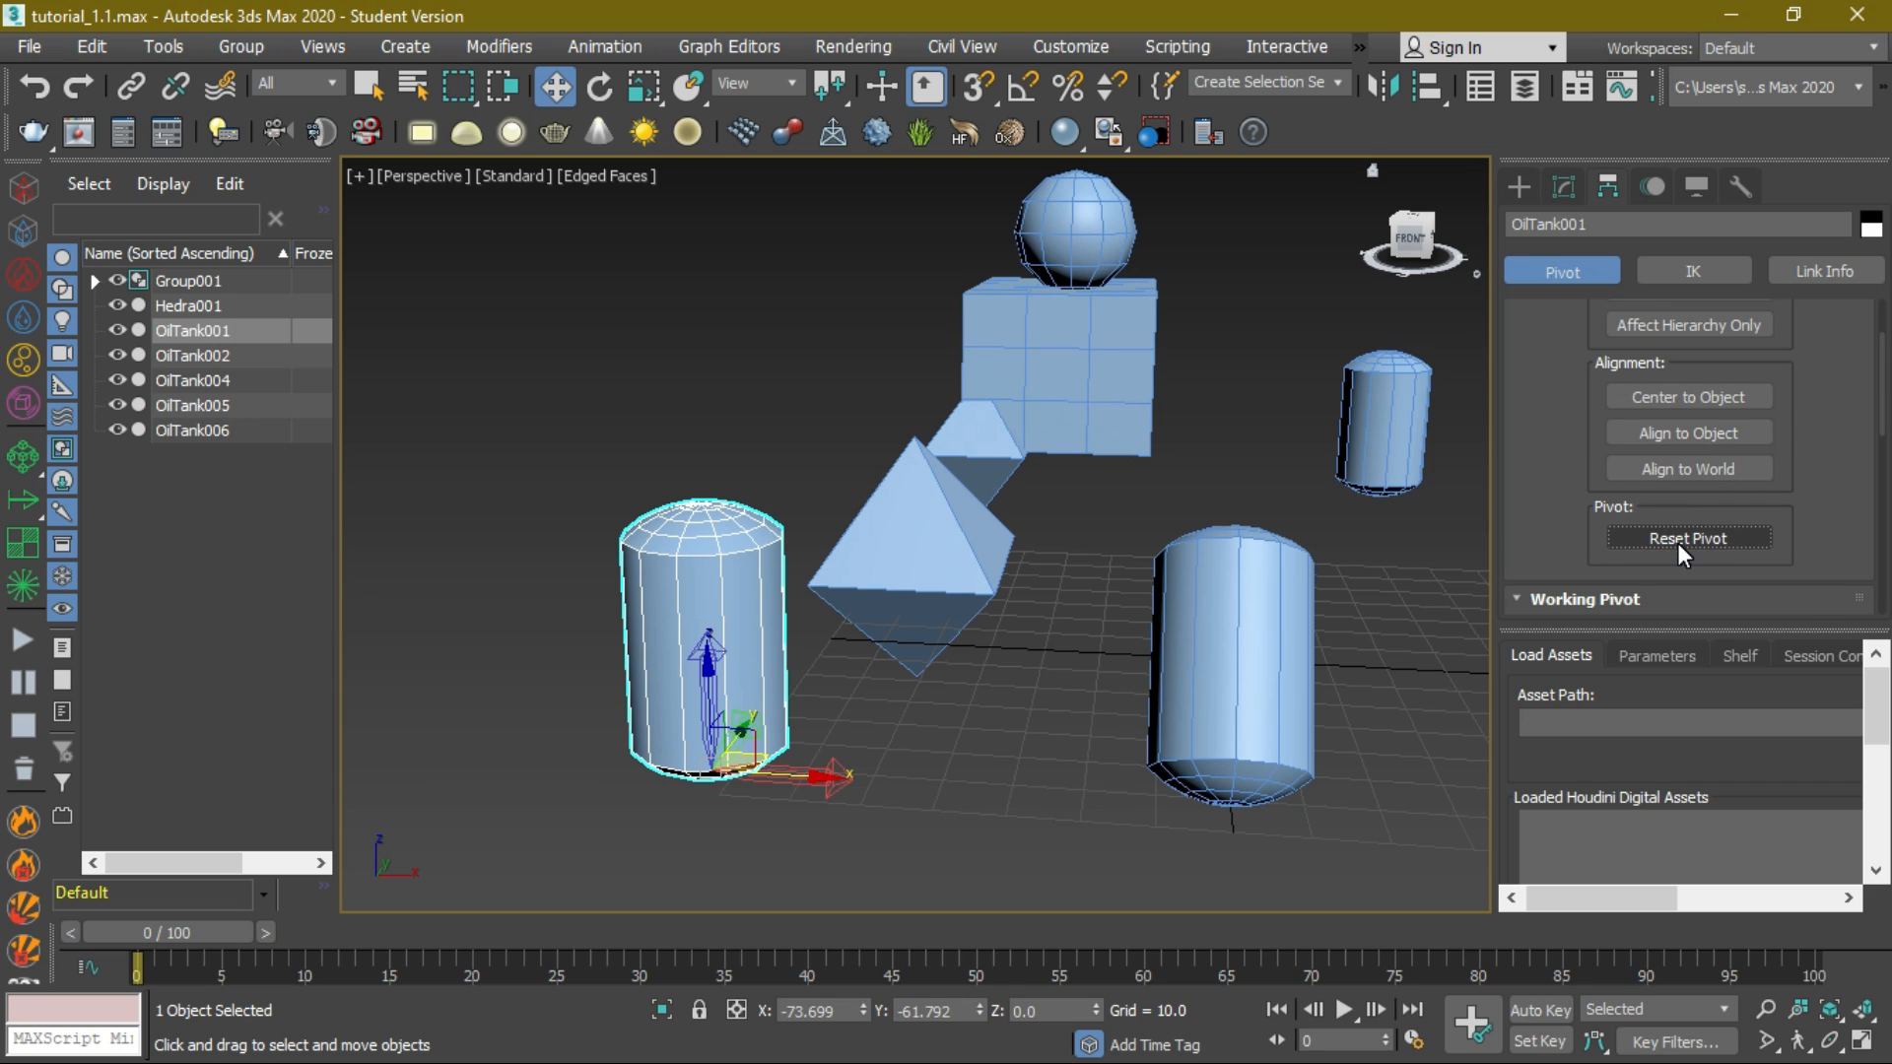
key(ctrl+z)
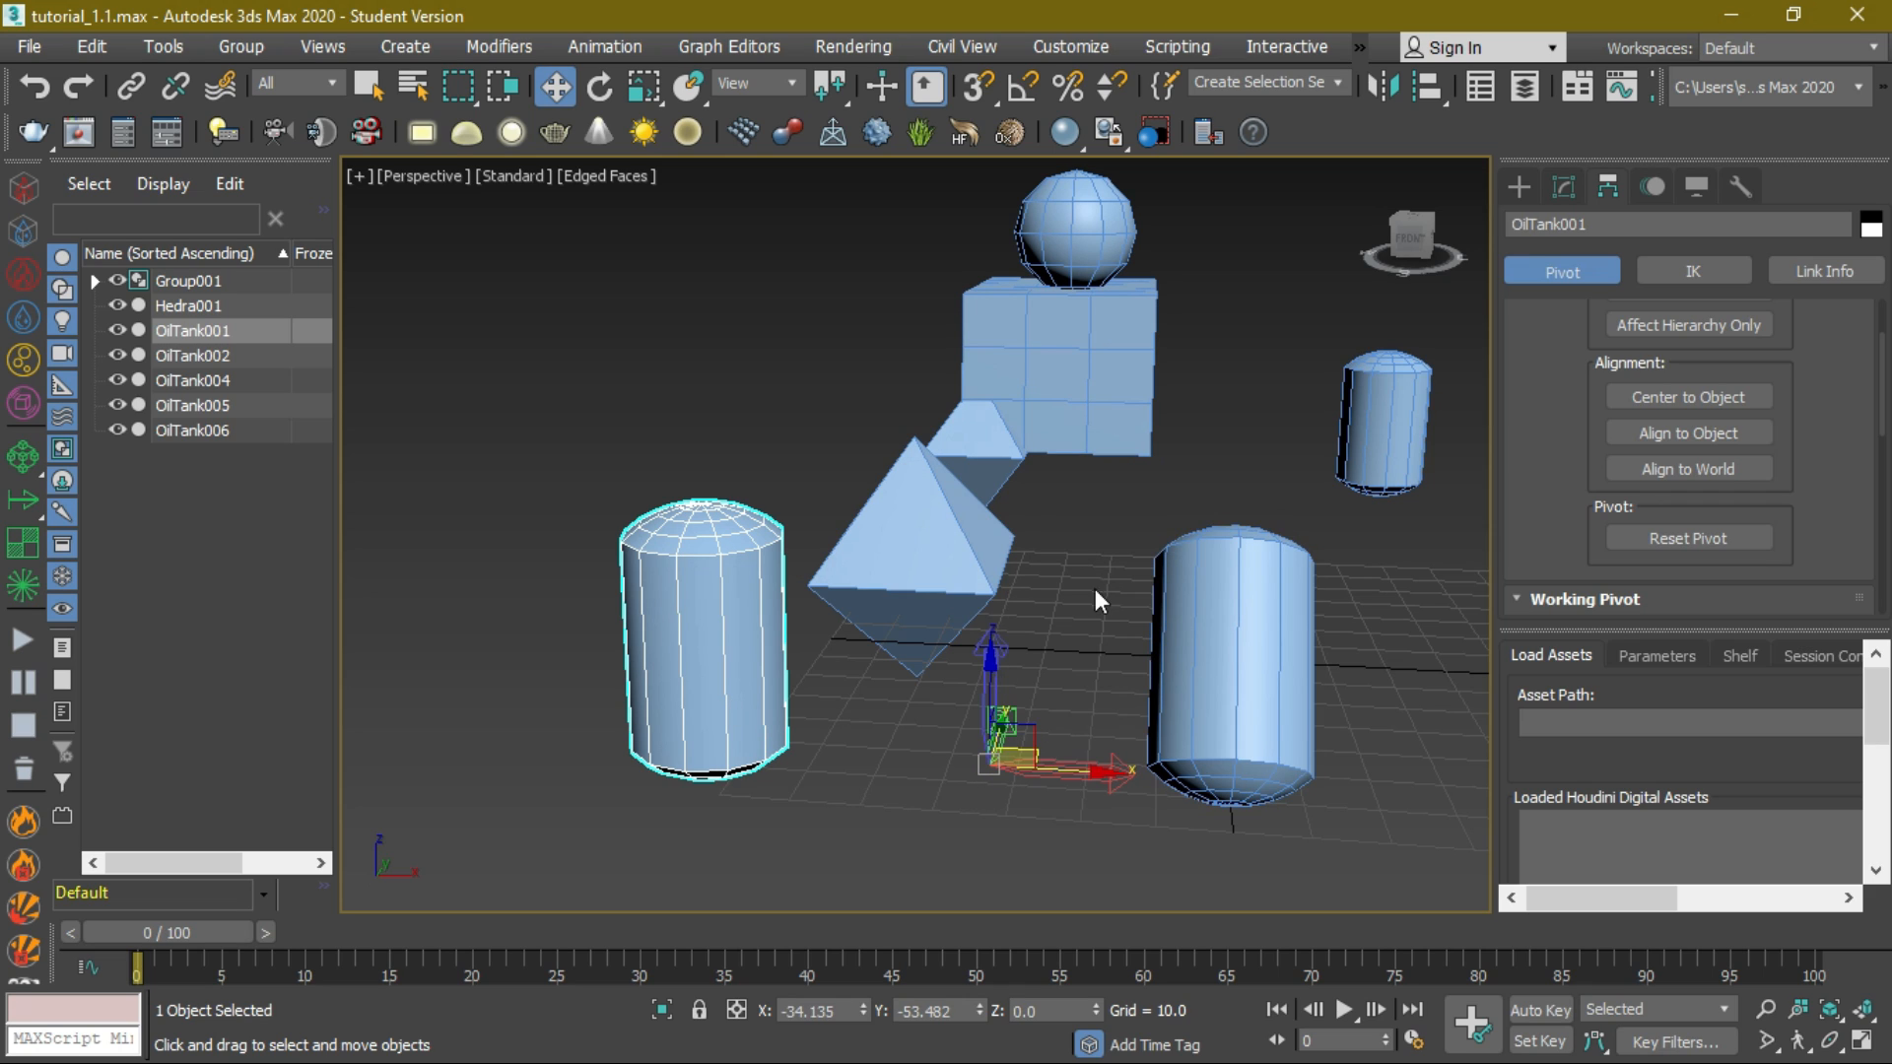
- Reset OilTank001's pivot and align it to the world
click(1648, 542)
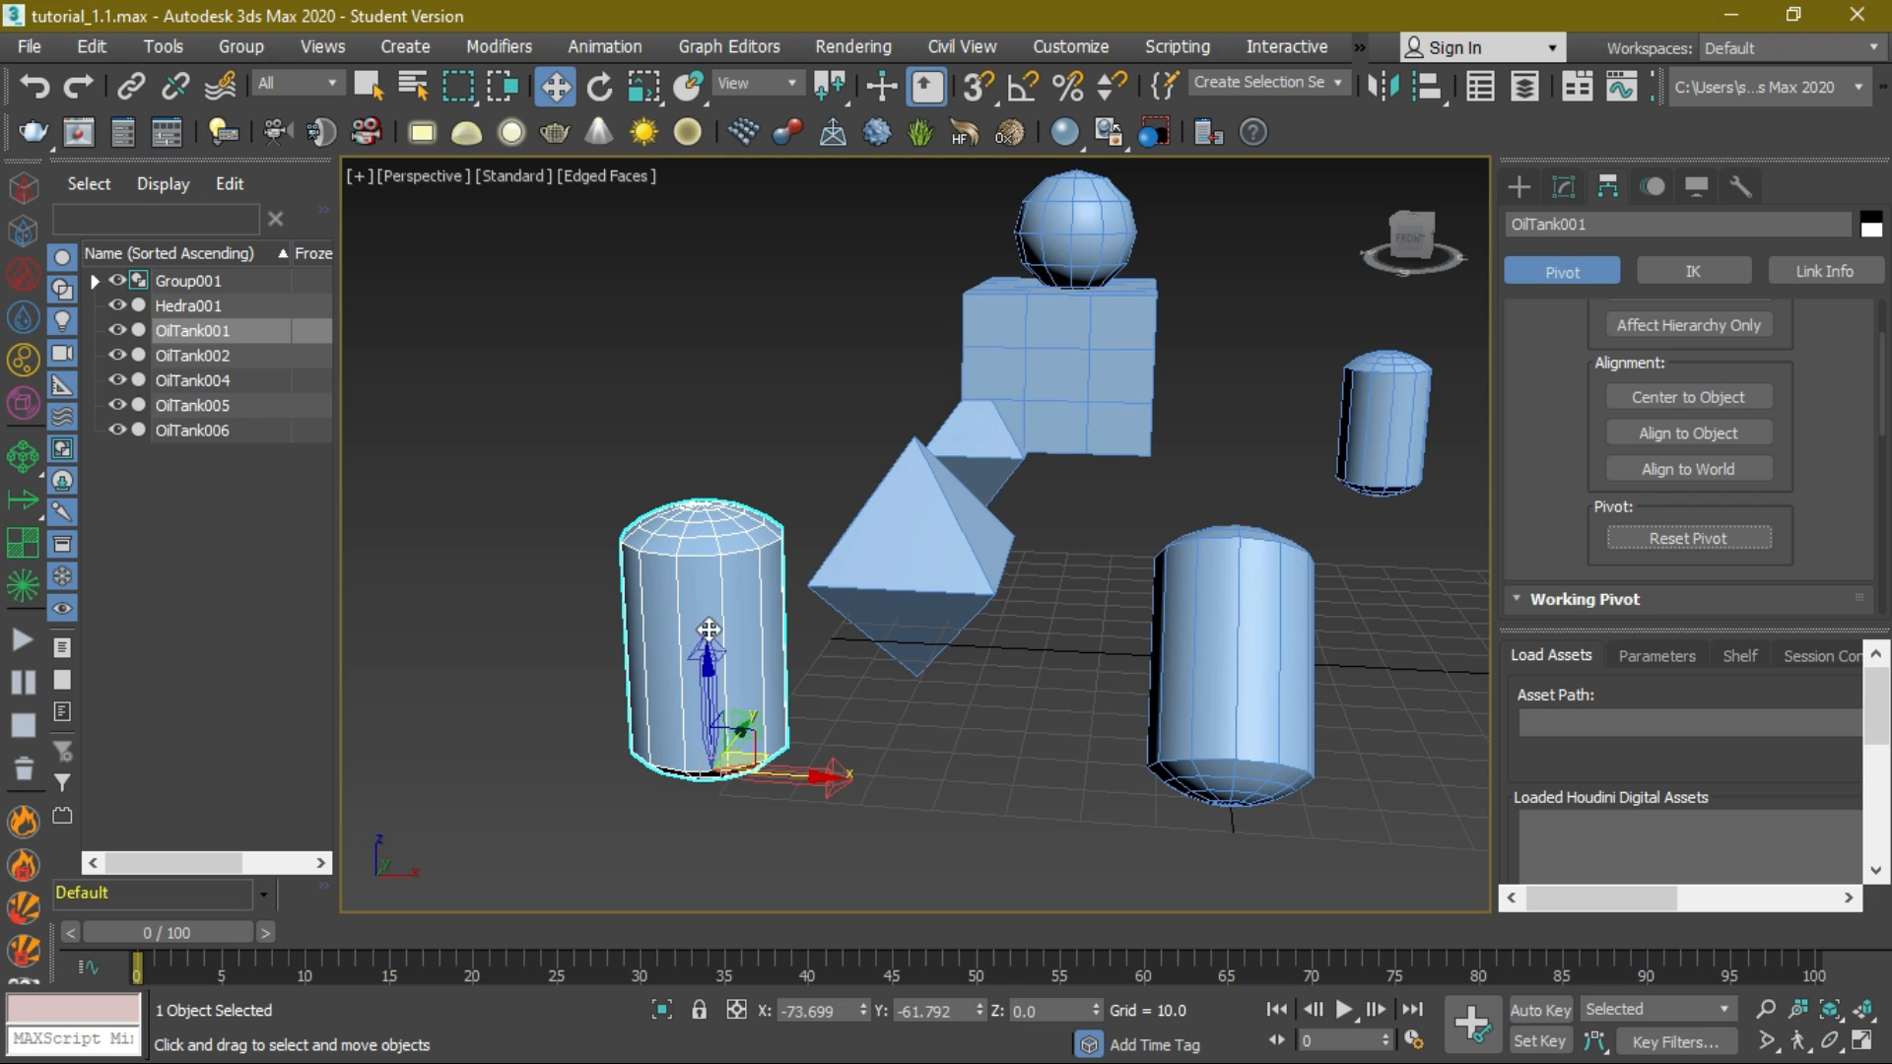
click(1675, 469)
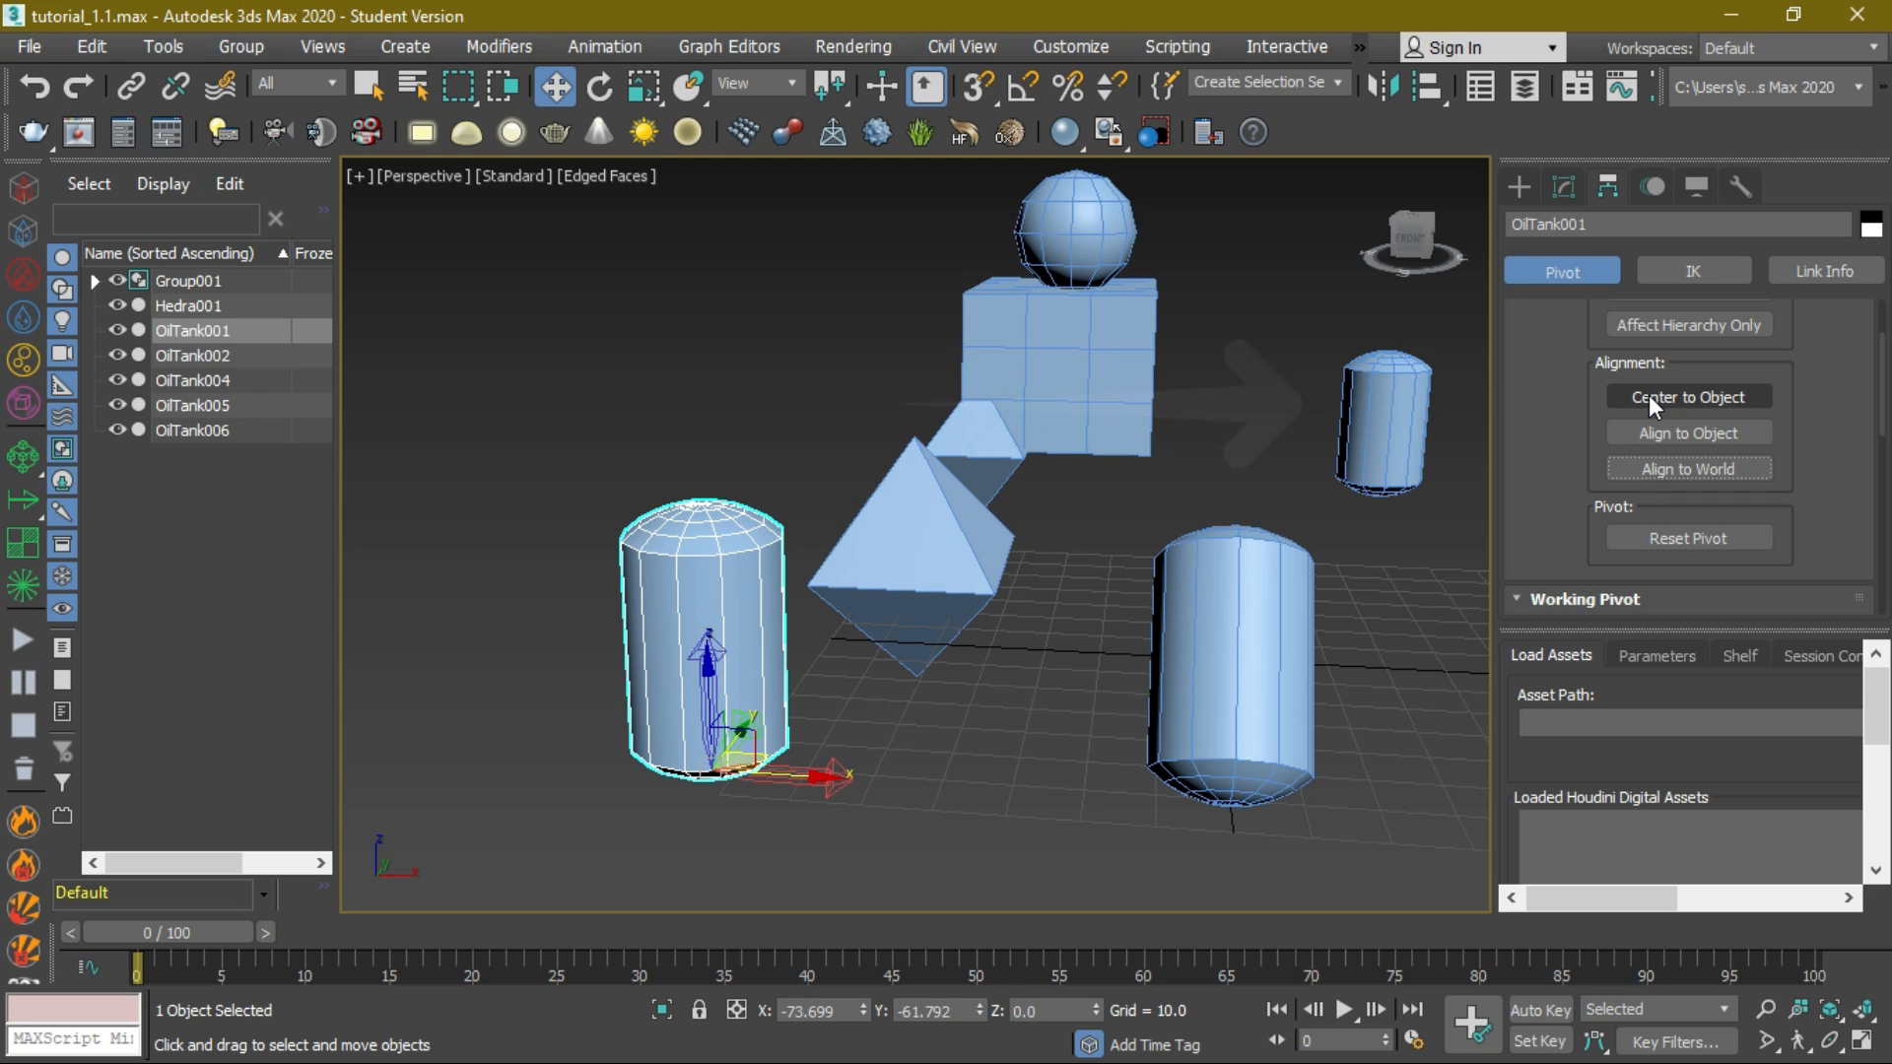
- Center OilTank001's pivot to the object and turn off Affect Pivot Only
click(1648, 395)
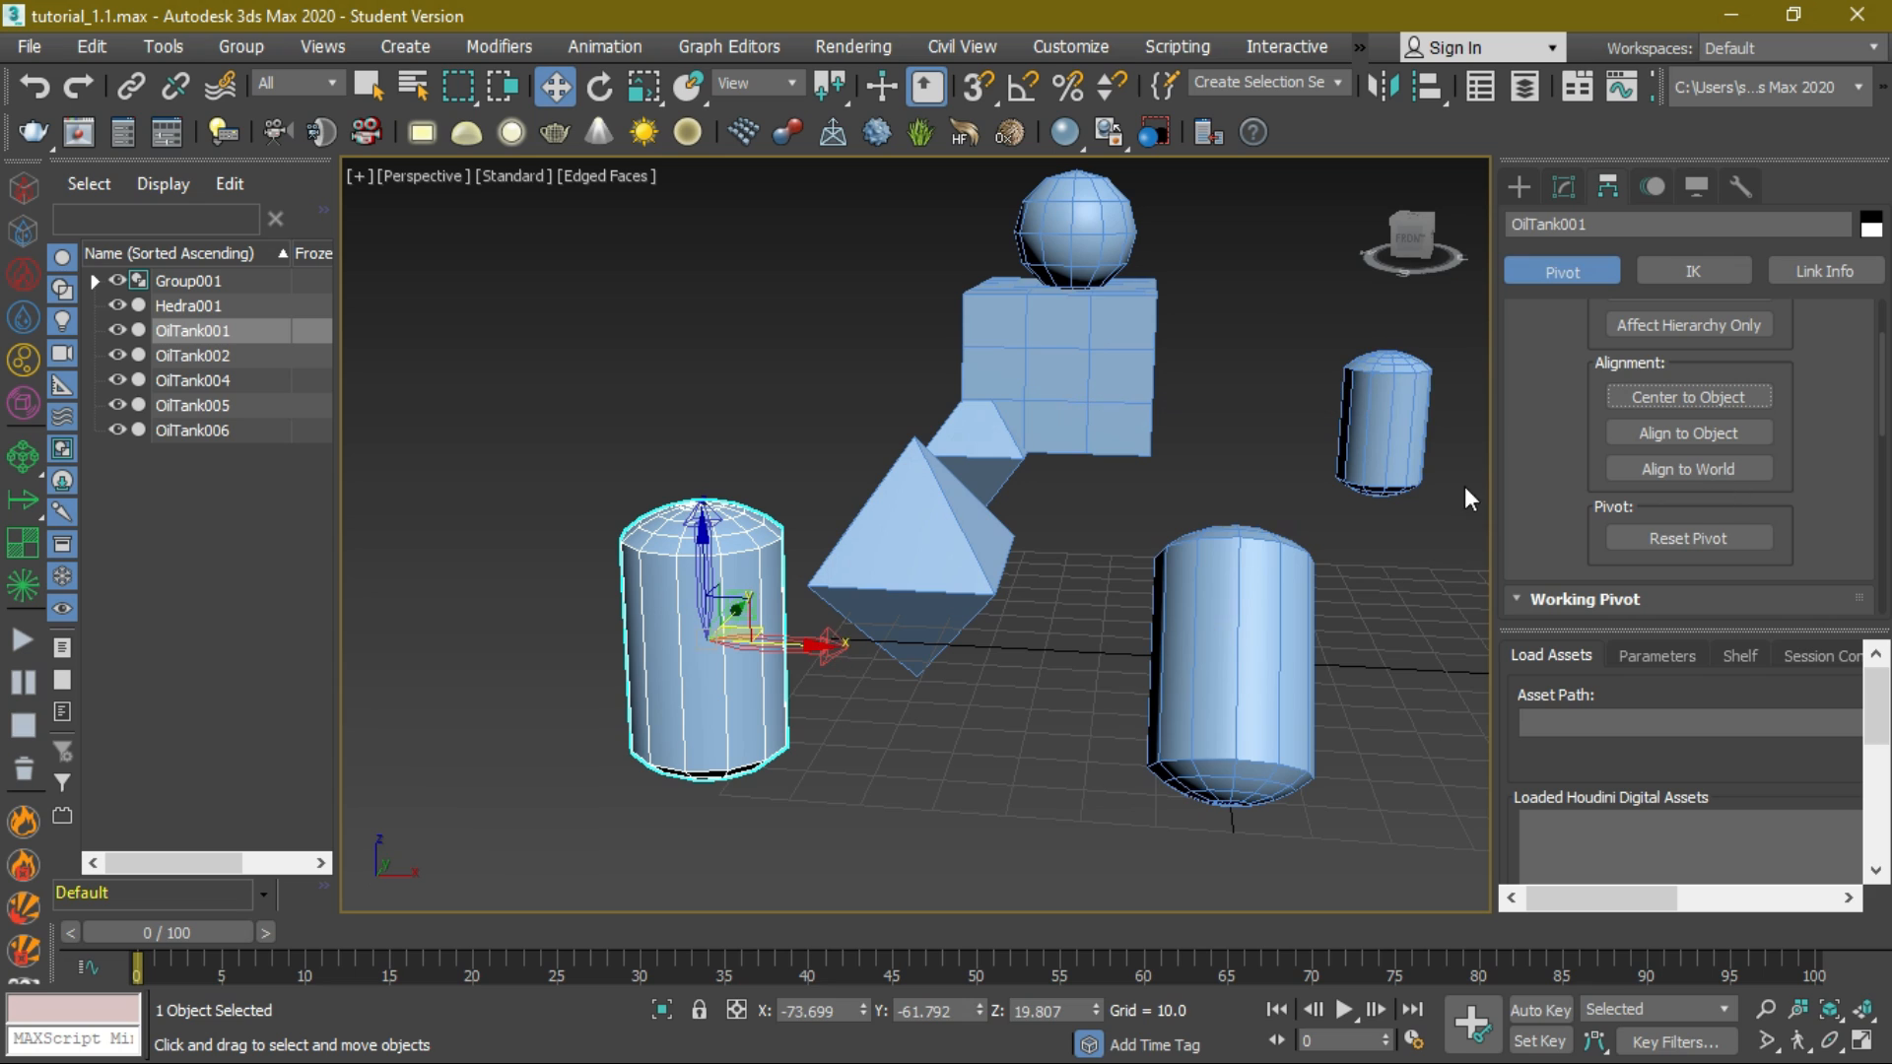
scroll(1540, 495, up, 2)
click(1744, 379)
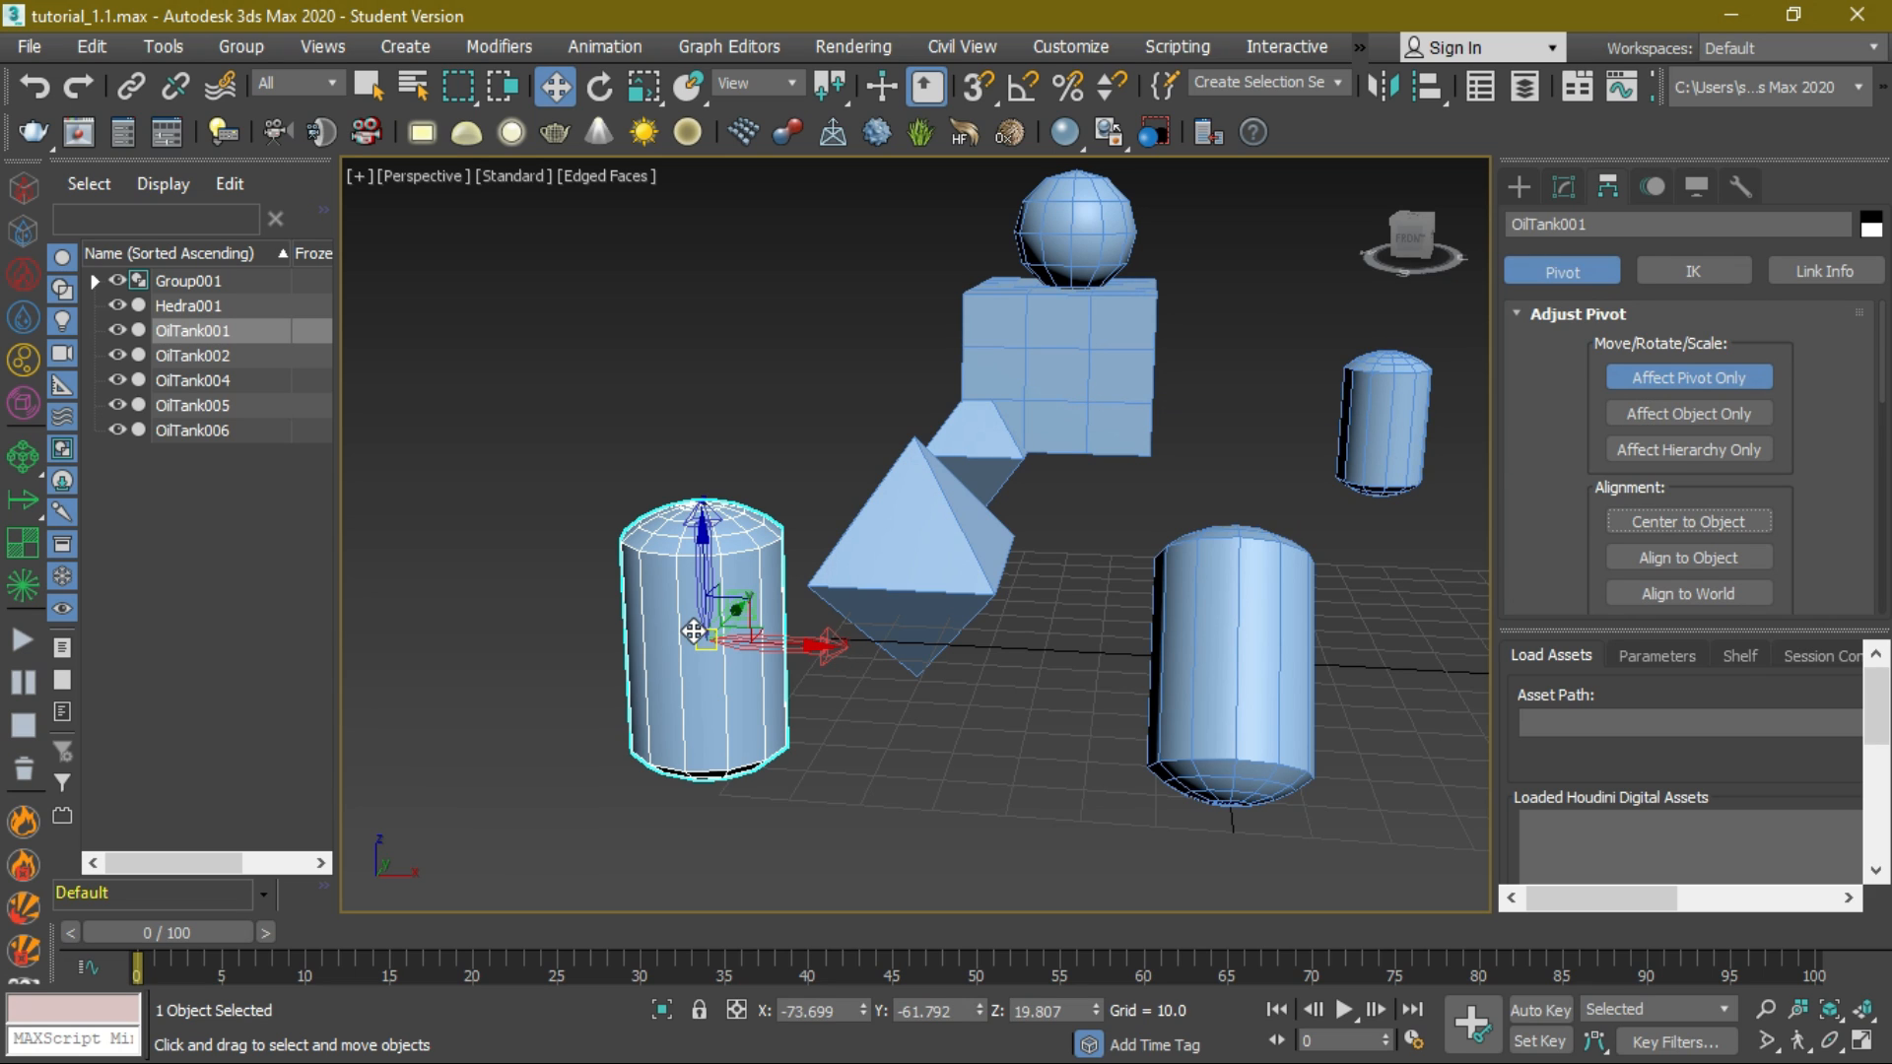
click(1687, 383)
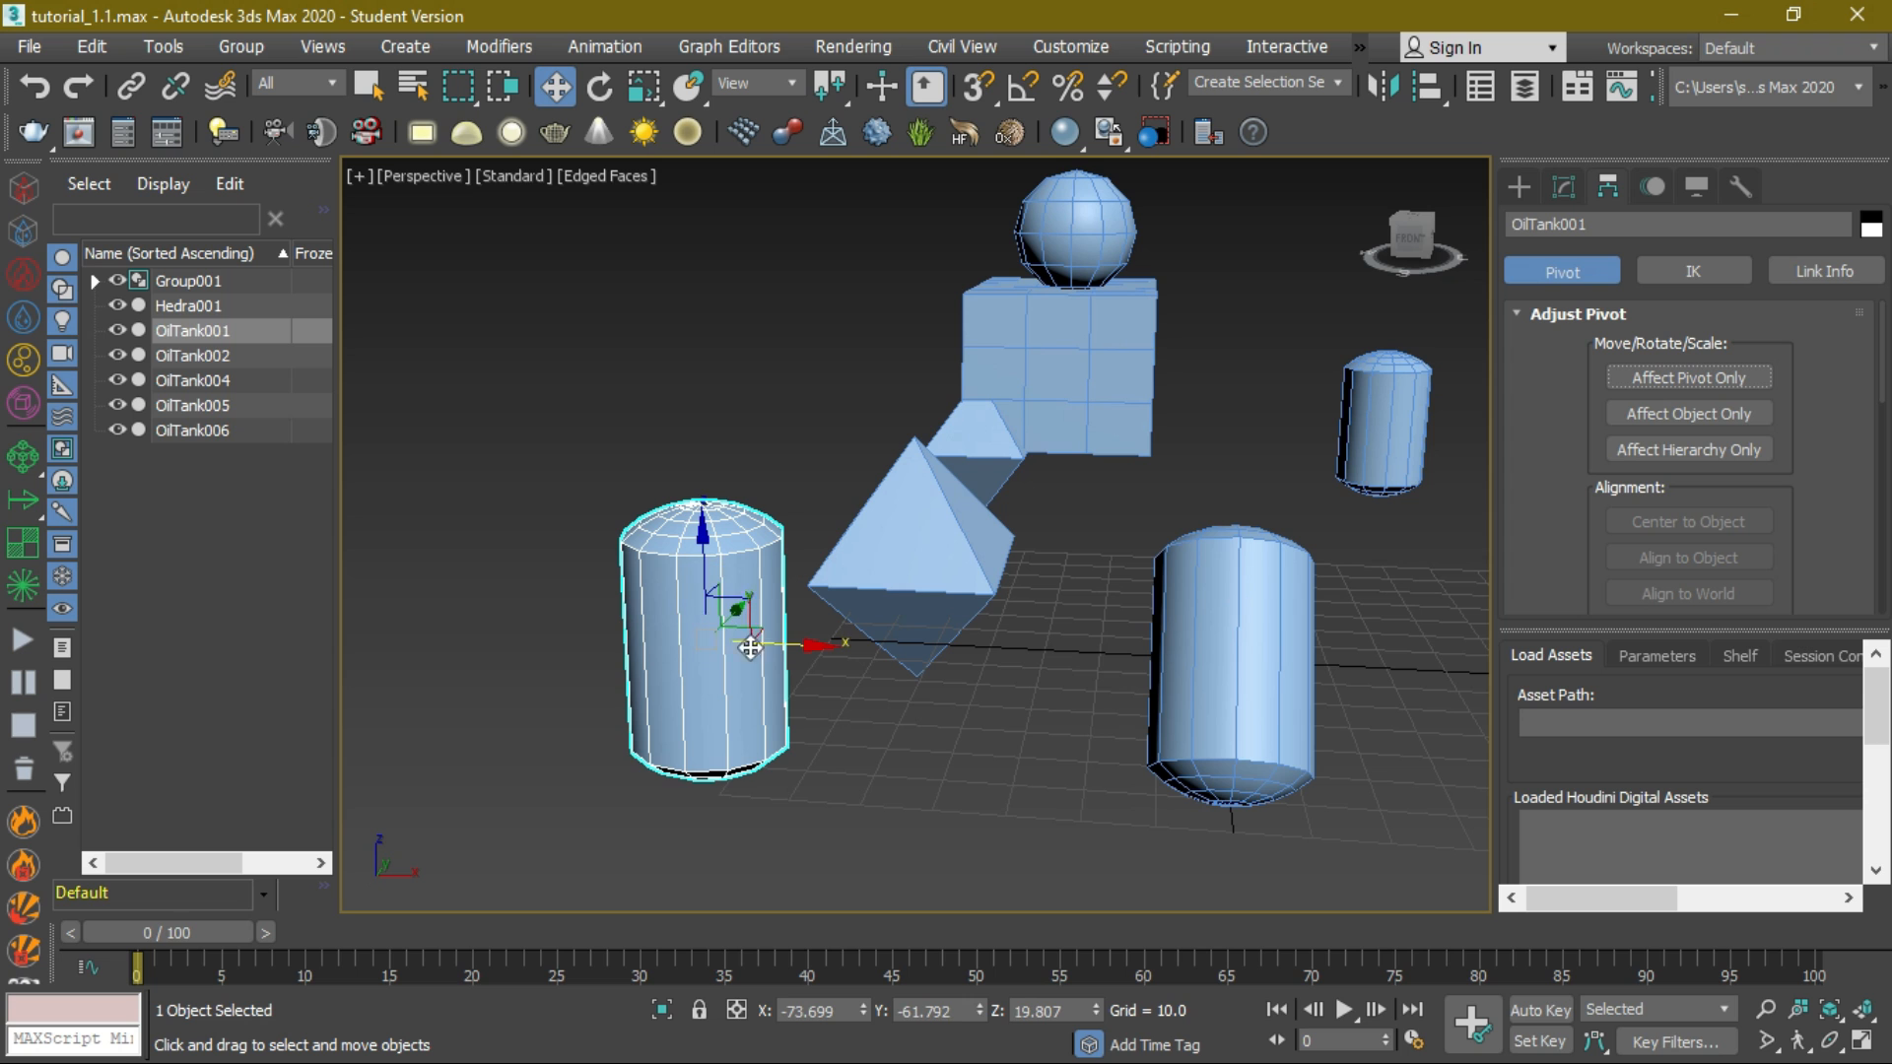
- Rotate OilTank001 around its centered pivot about the X axis to about -98 degrees
alt+middle_drag(750, 648, 778, 621)
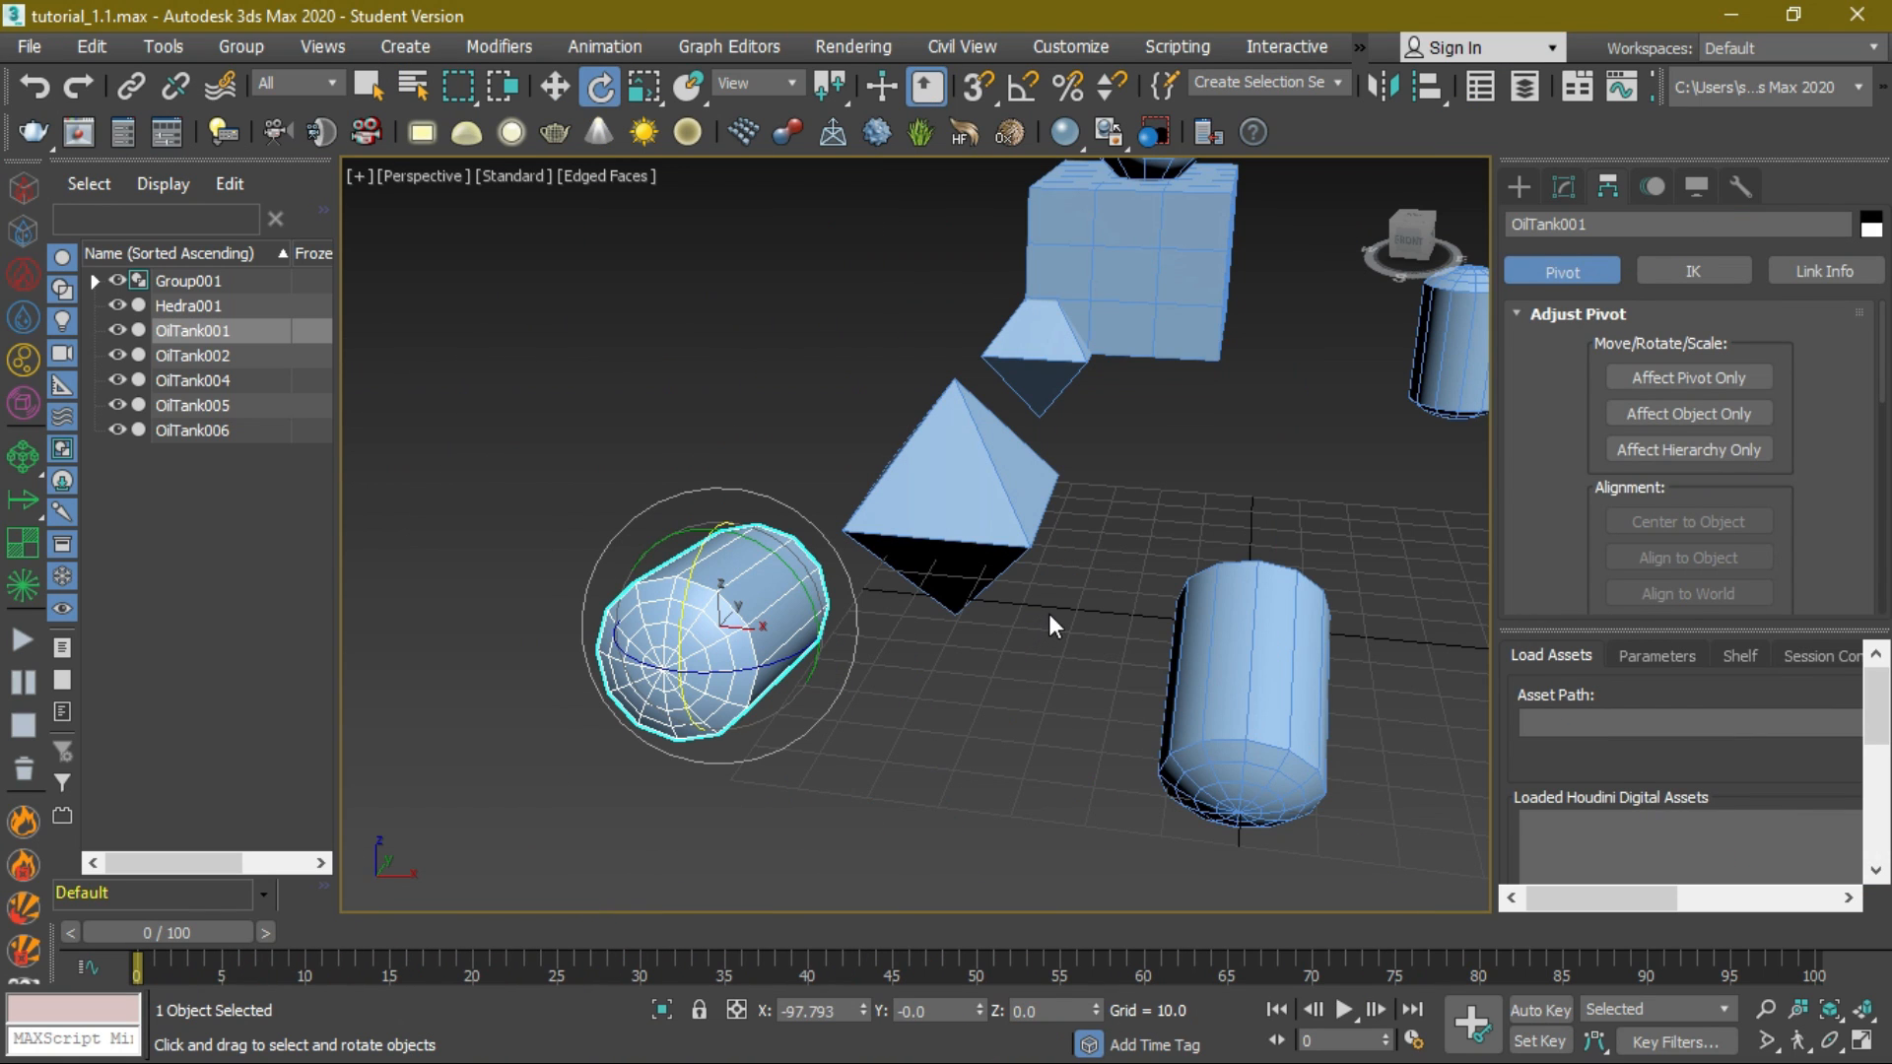
scroll(1316, 400, down, 4)
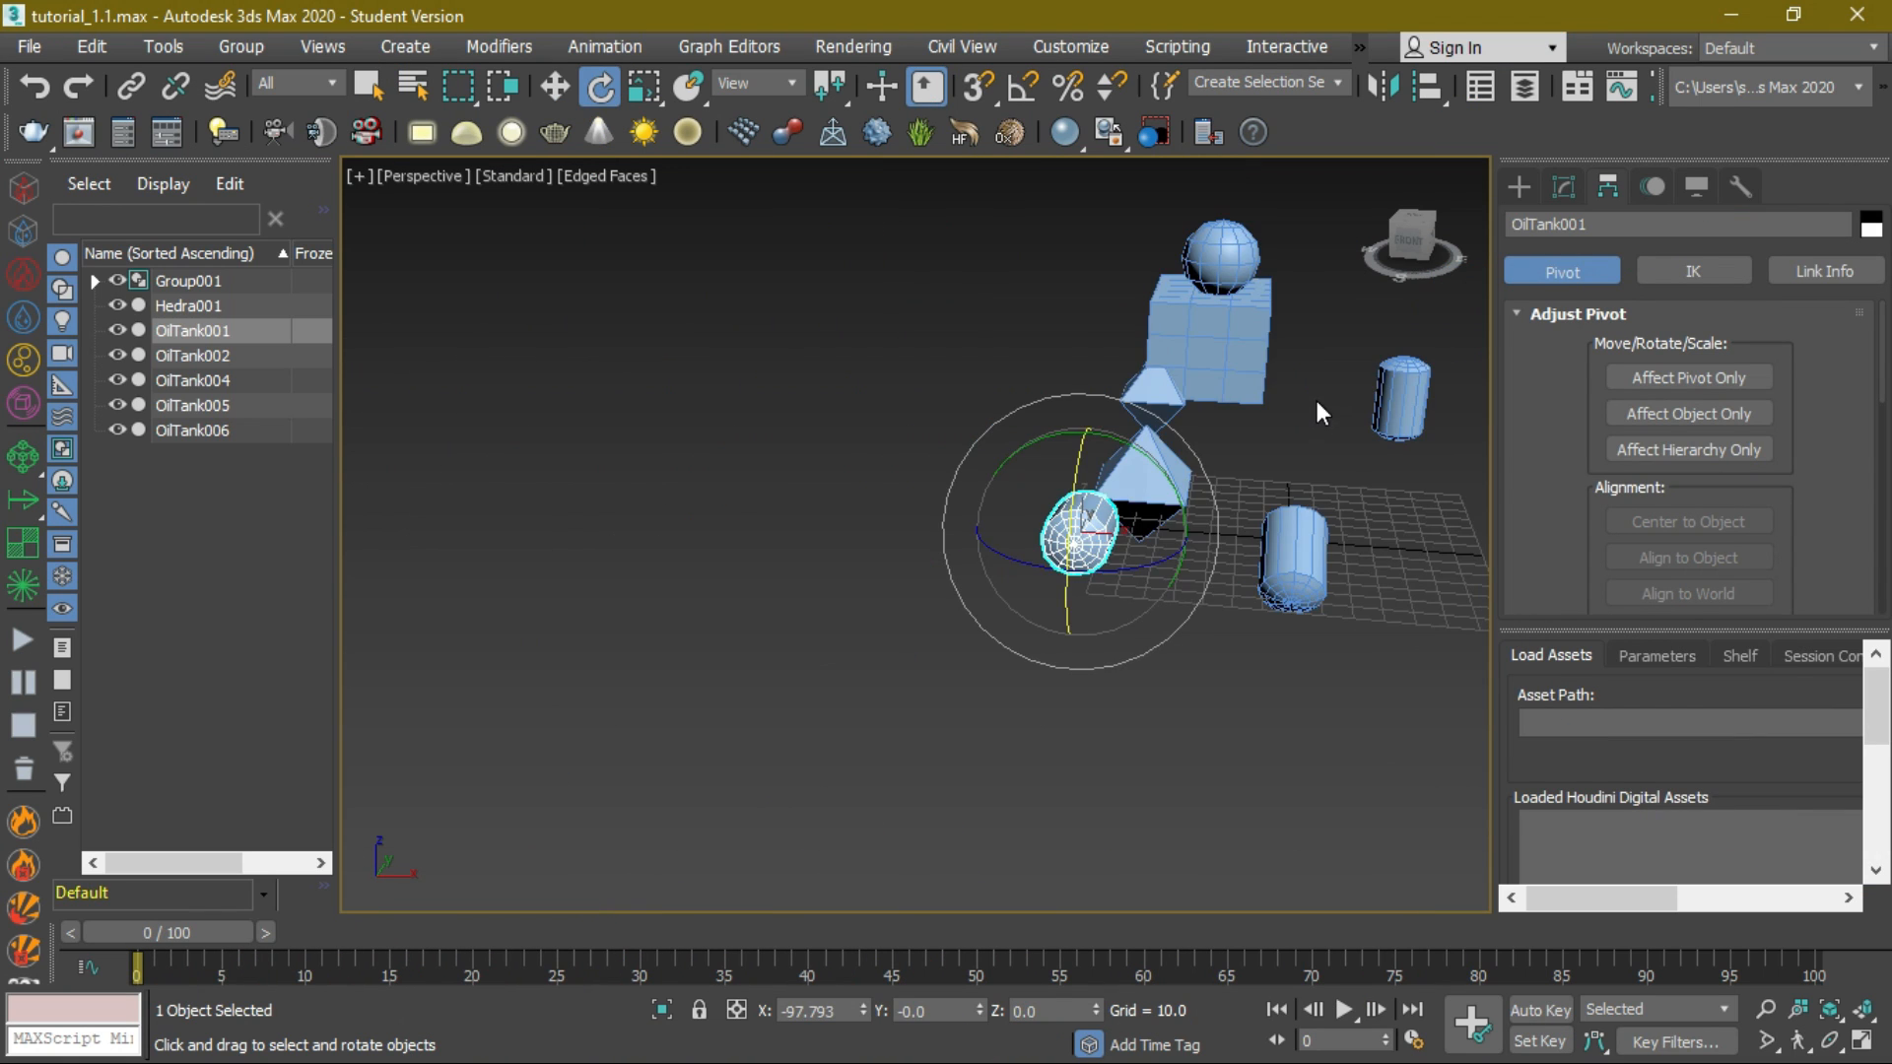
middle_drag(1317, 400, 1106, 473)
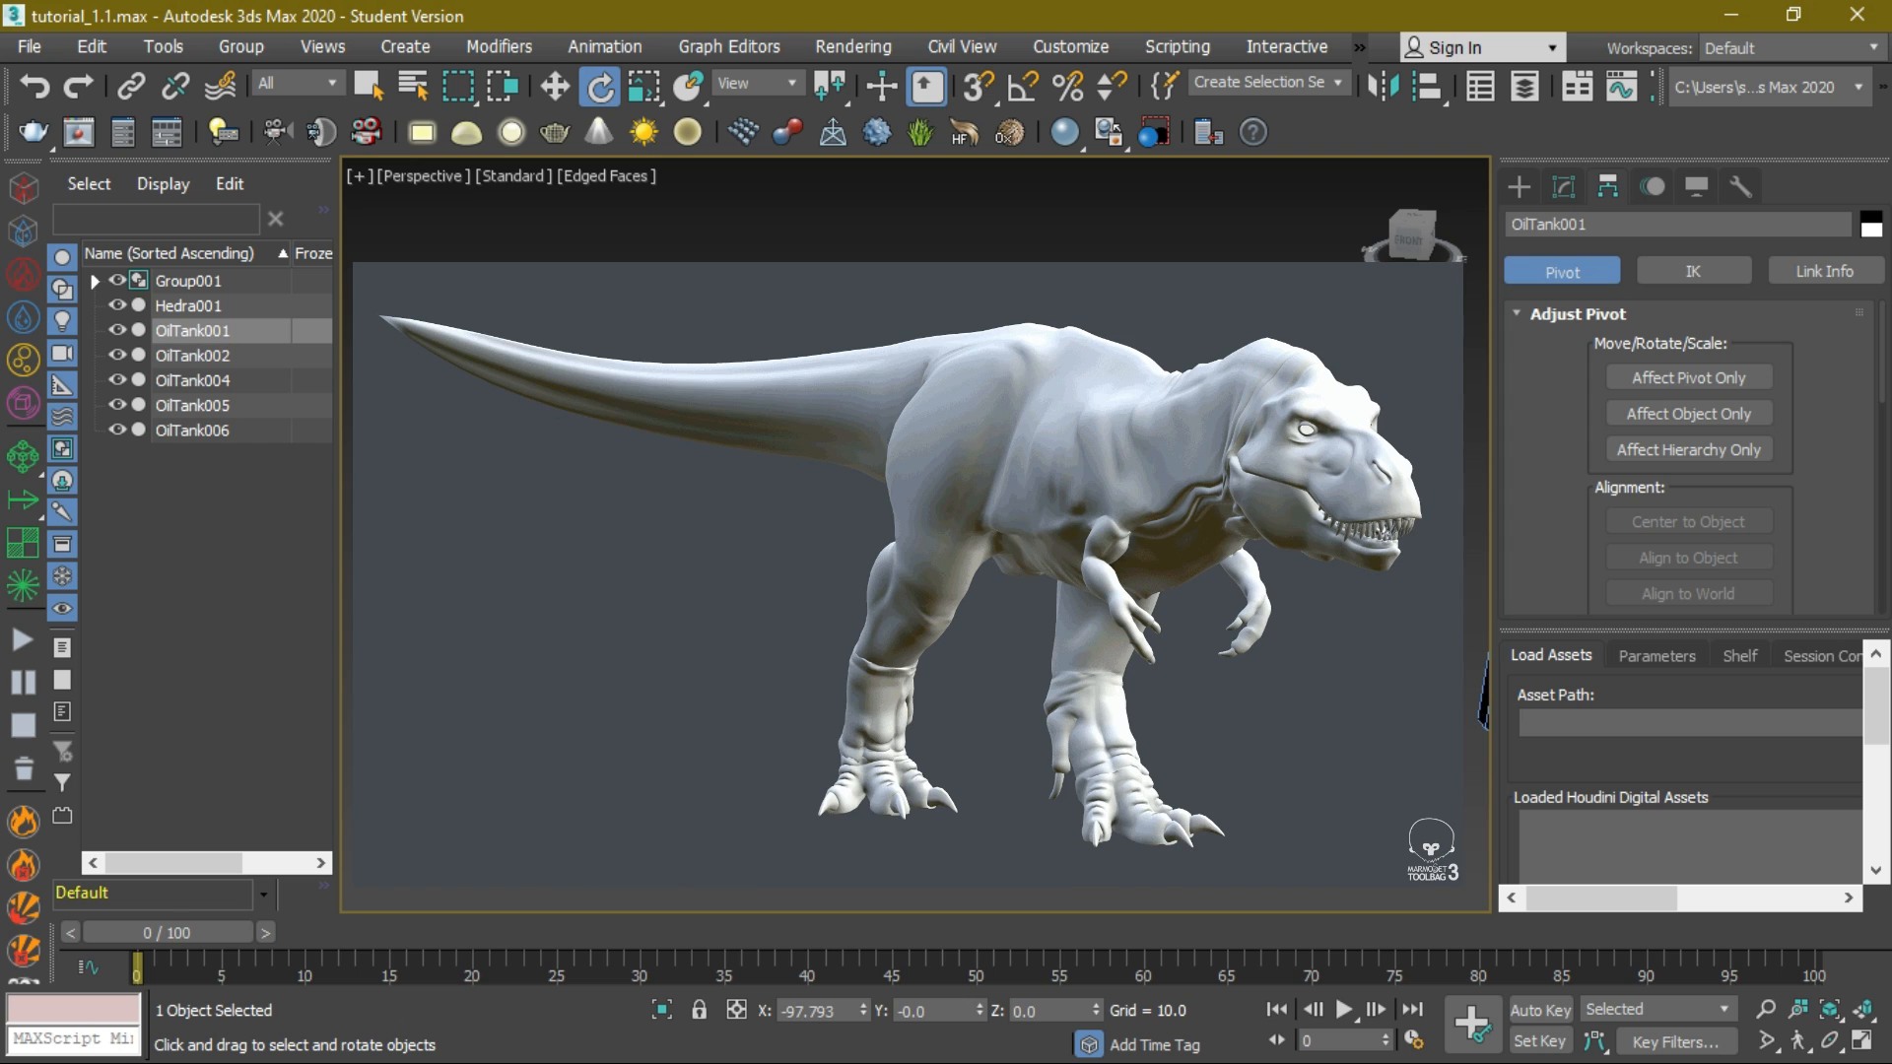